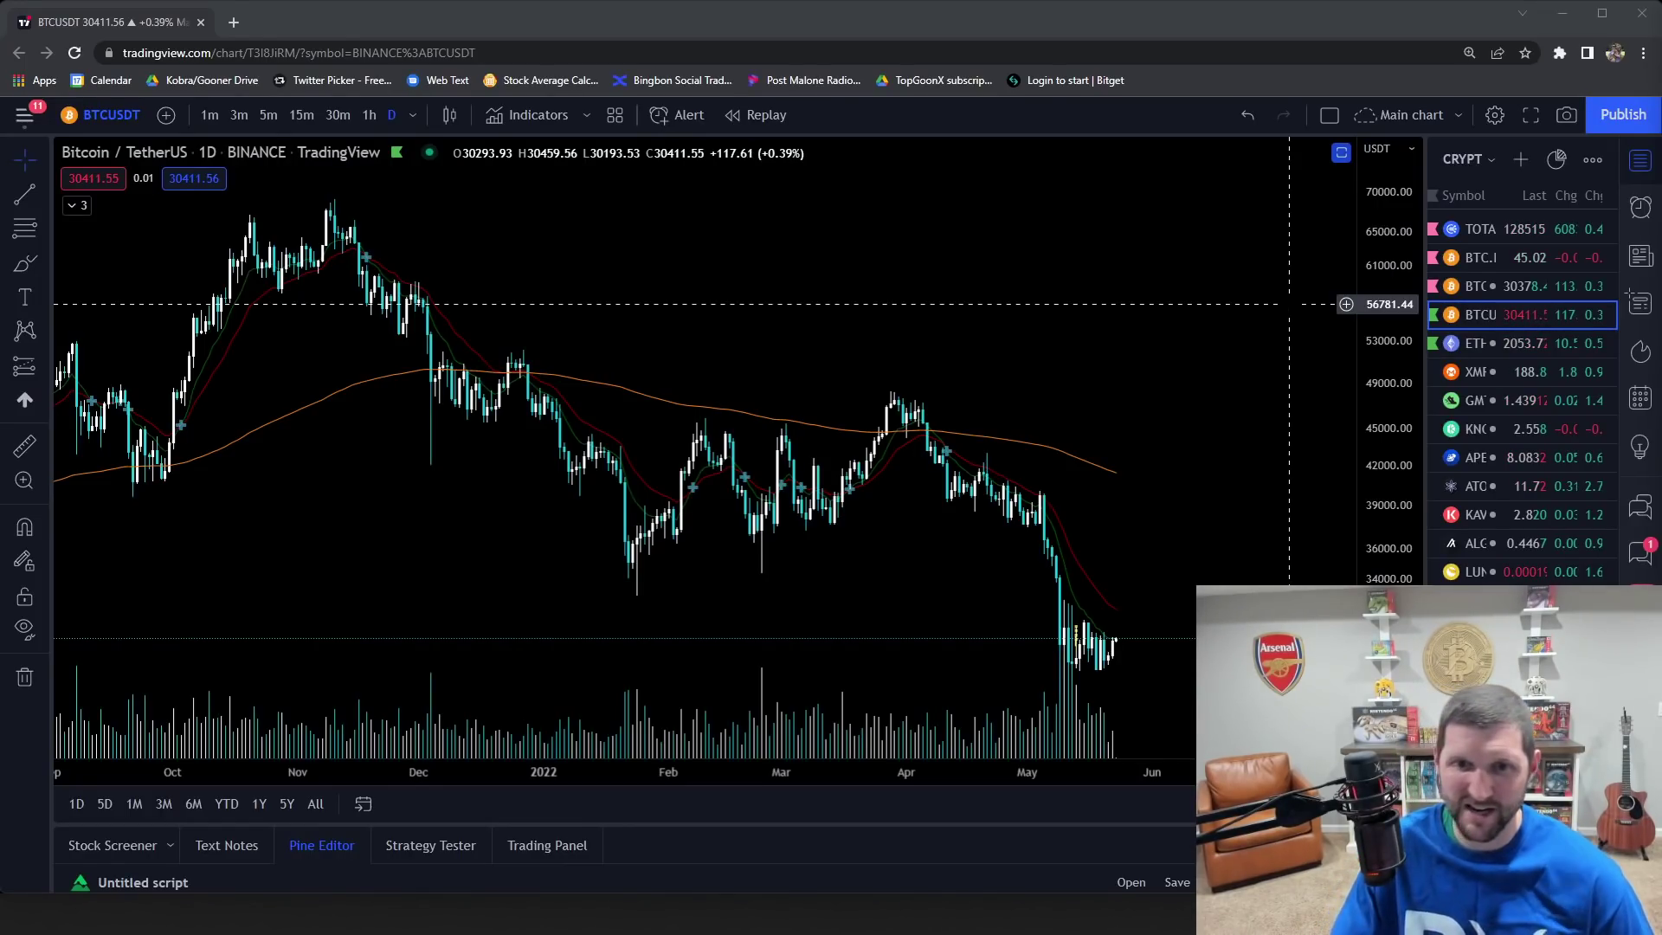
# Step: Place a text label in the empty chart area after the latest candles and set its font size to 40
pyautogui.moveTo(1235, 260); pyautogui.dragTo(107, 267)
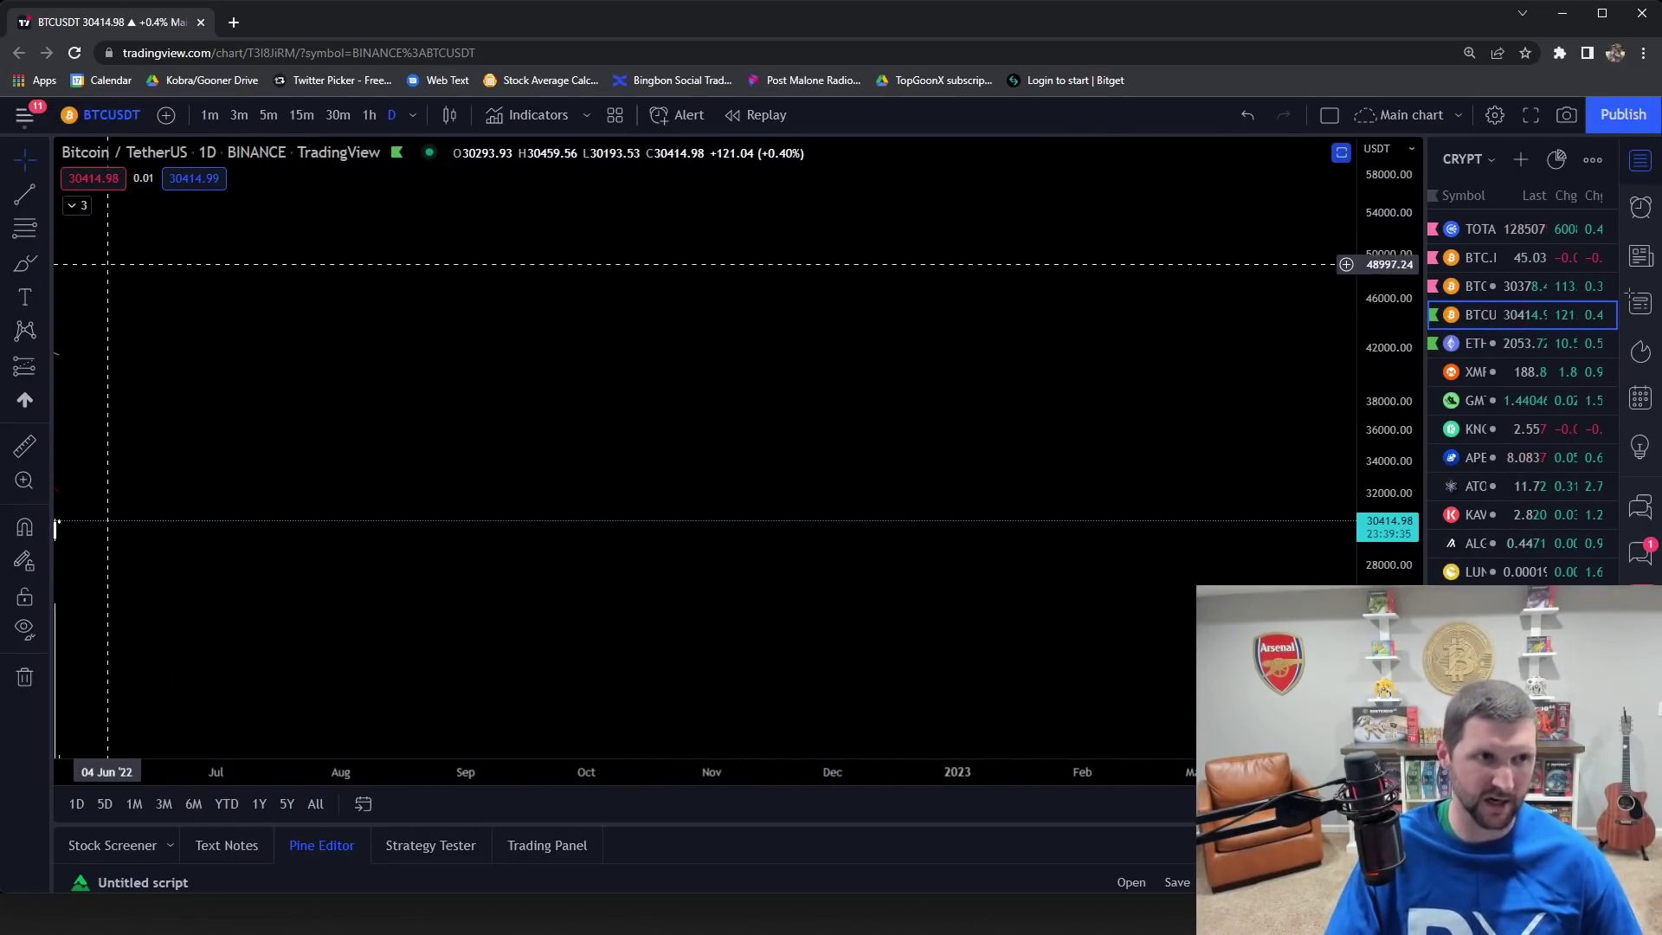
pyautogui.click(24, 297)
pyautogui.click(325, 327)
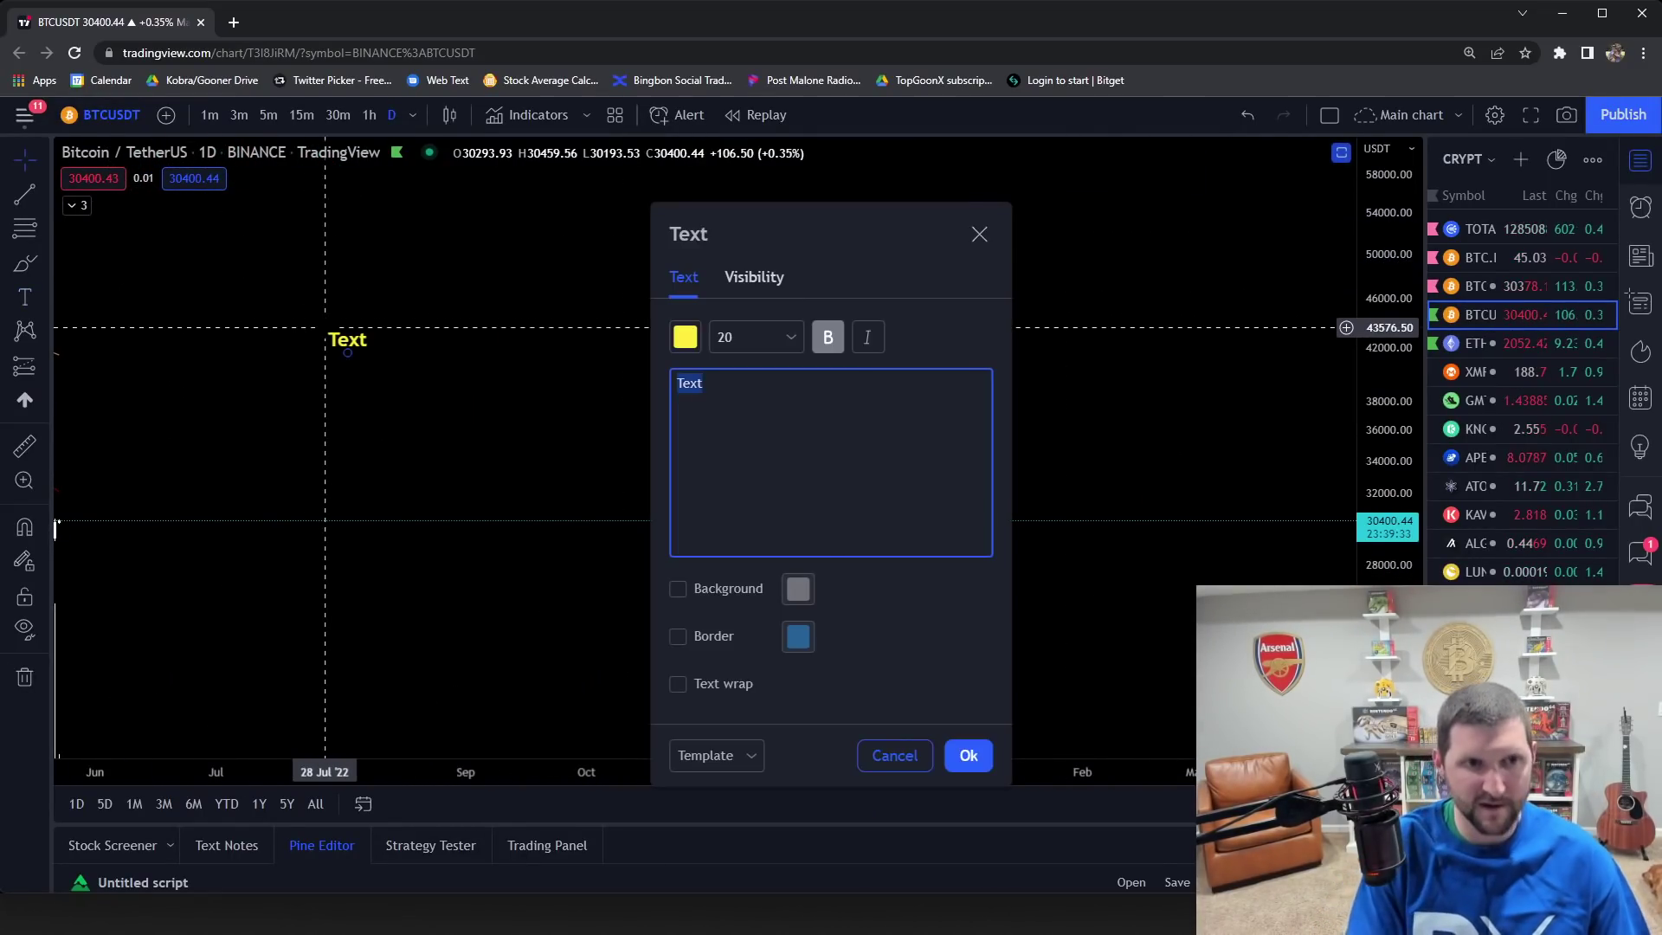
pyautogui.click(793, 350)
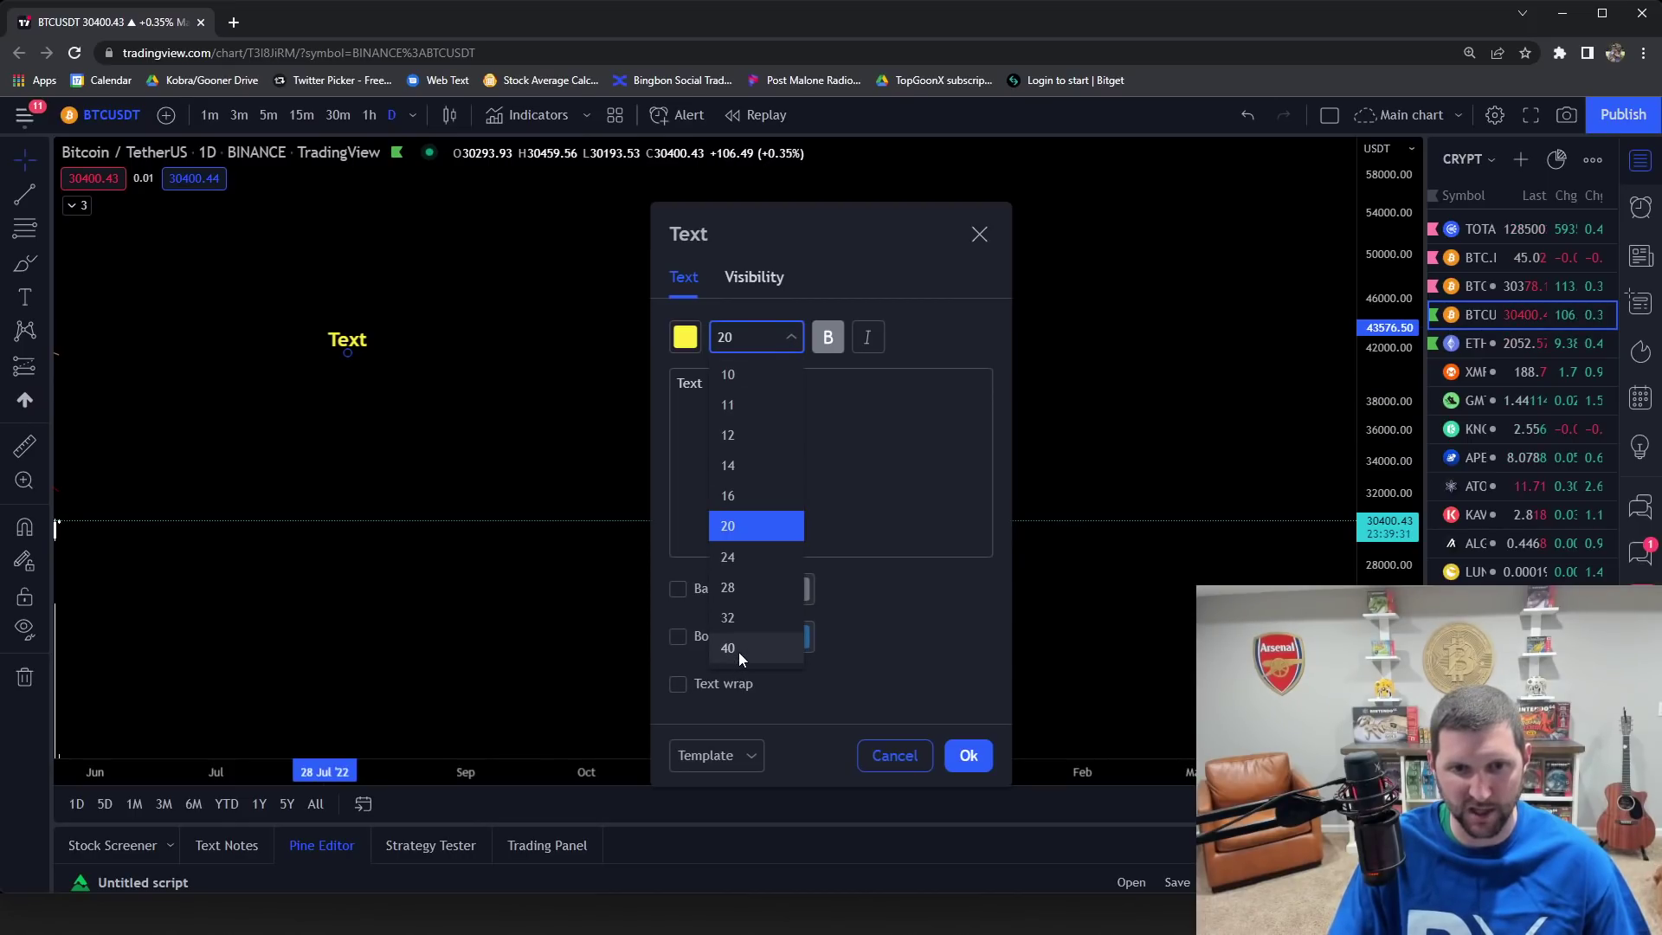
pyautogui.click(739, 651)
# Step: Enter "INVALIDATION LEVELSSSSSSS" as the label's text and move the label toward the middle of the empty chart area
pyautogui.click(810, 467)
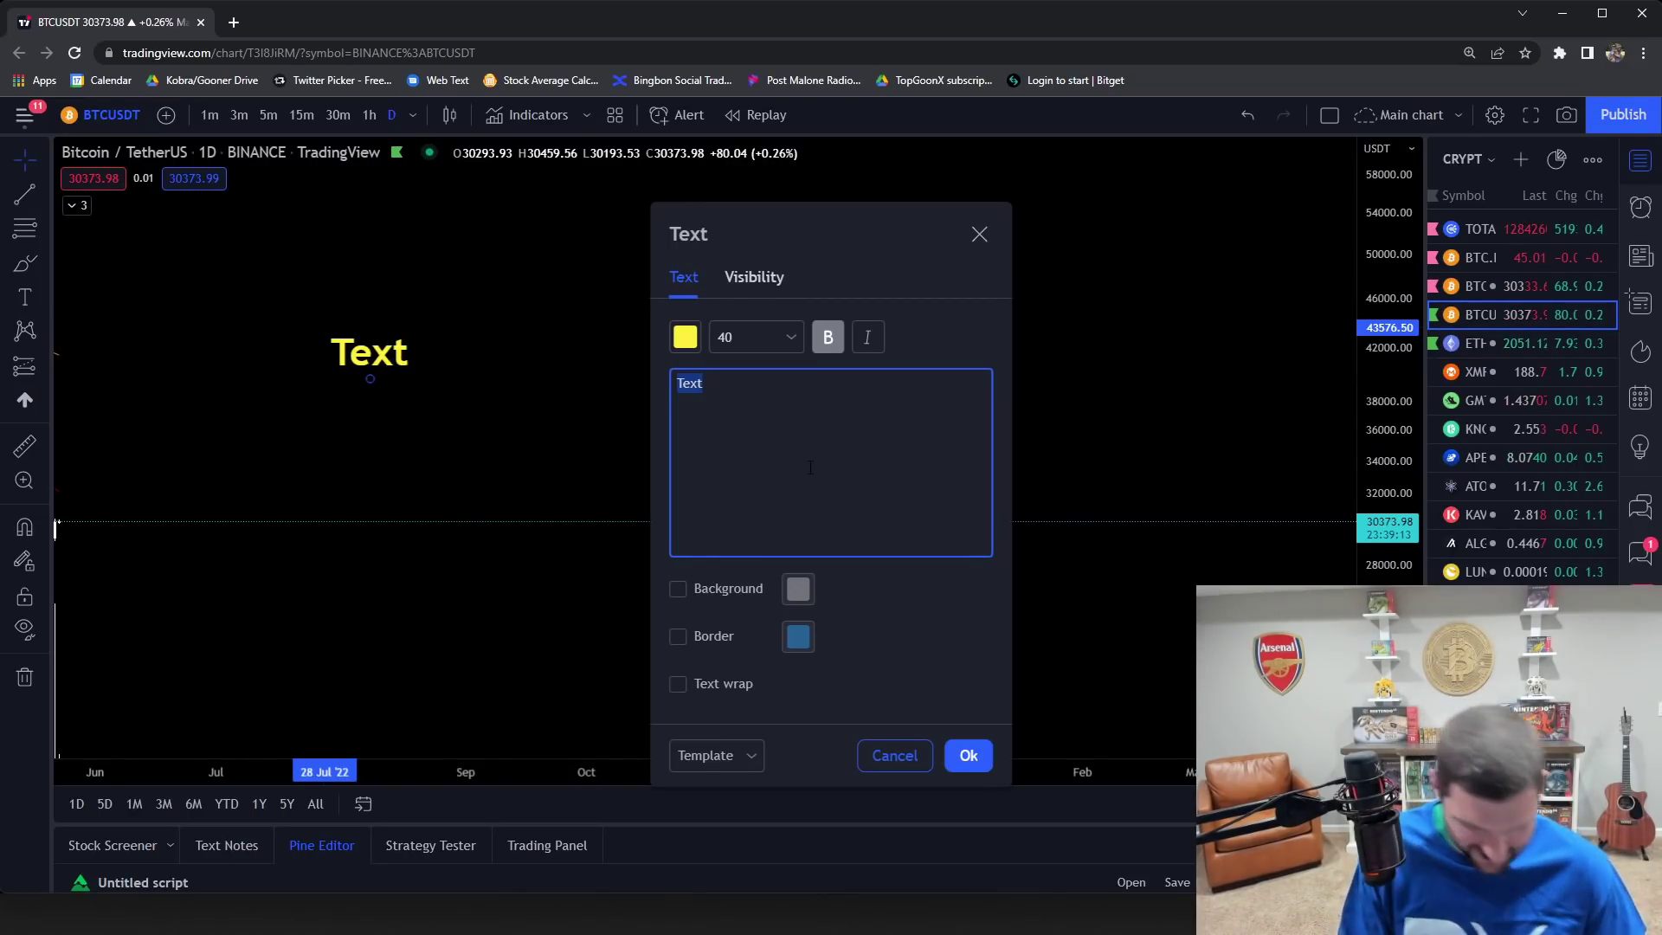
pyautogui.write('INVLA')
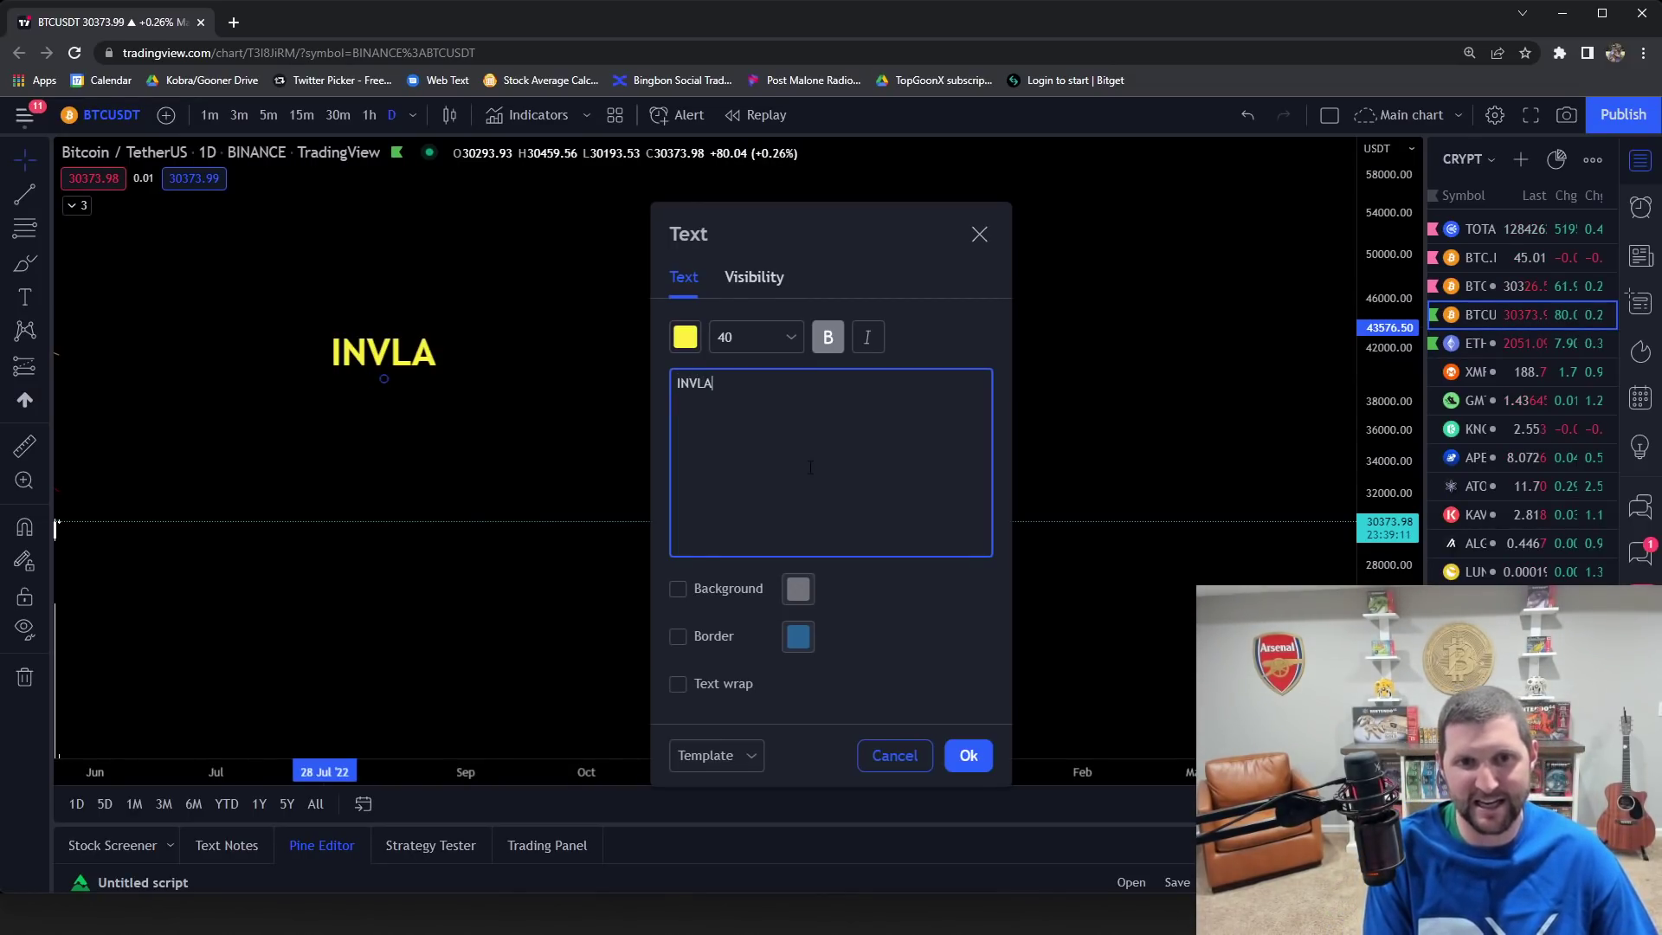
pyautogui.press('BackSpace')
pyautogui.press('BackSpace')
pyautogui.write('ALIDATION LEVEL')
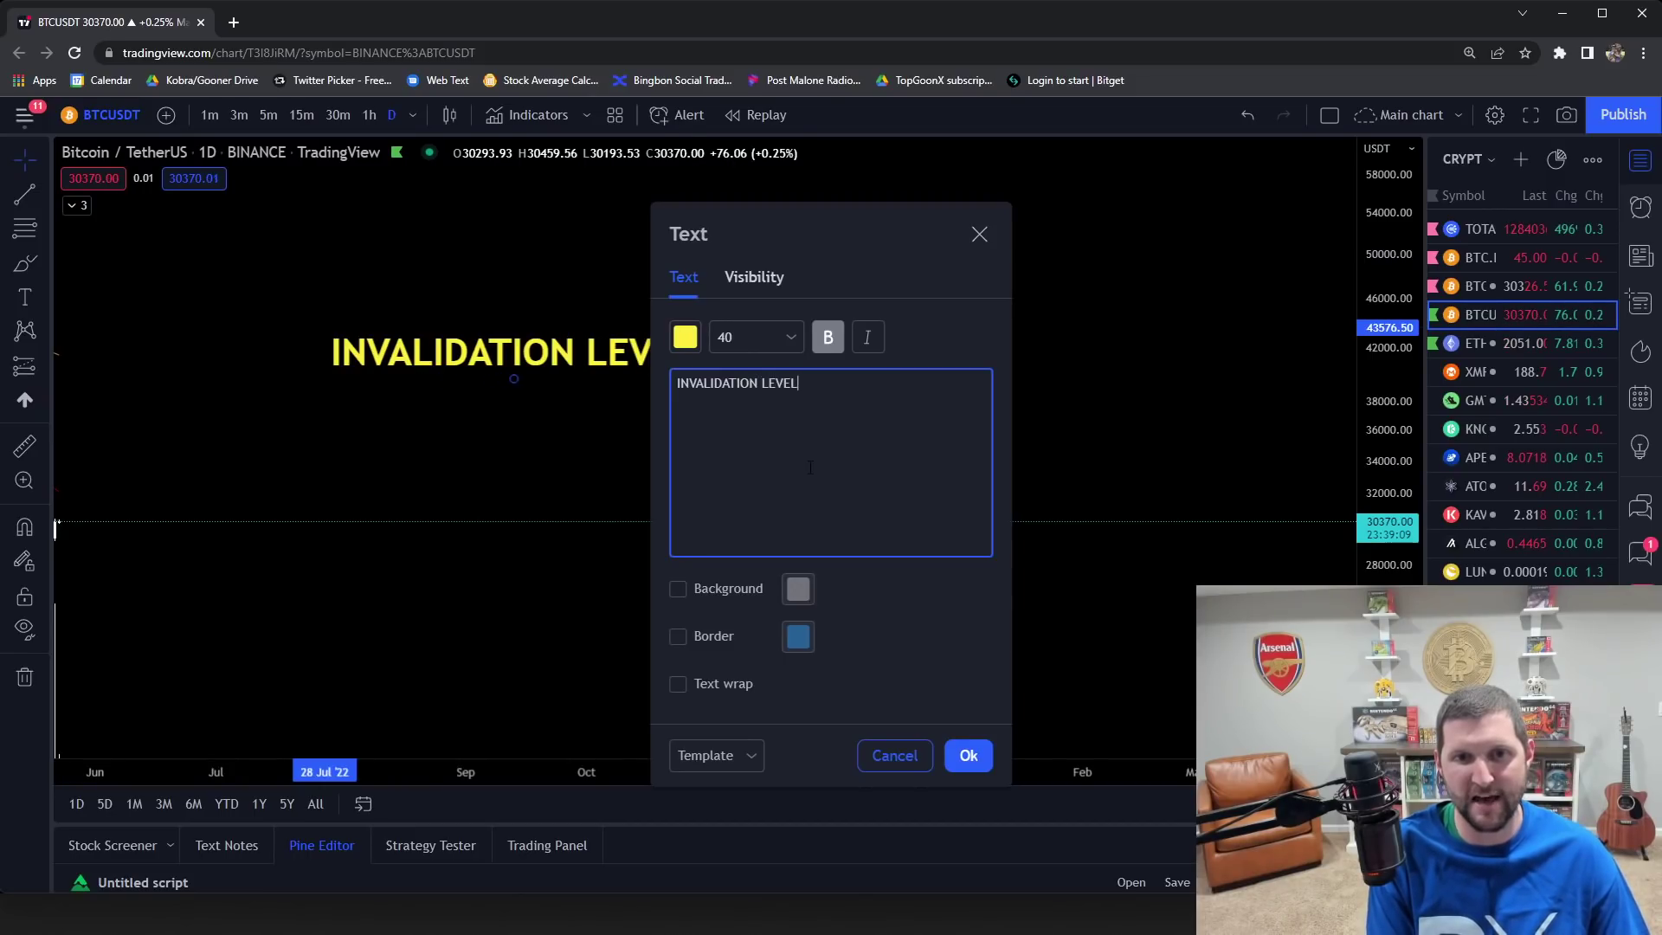
pyautogui.write('SSSSSS')
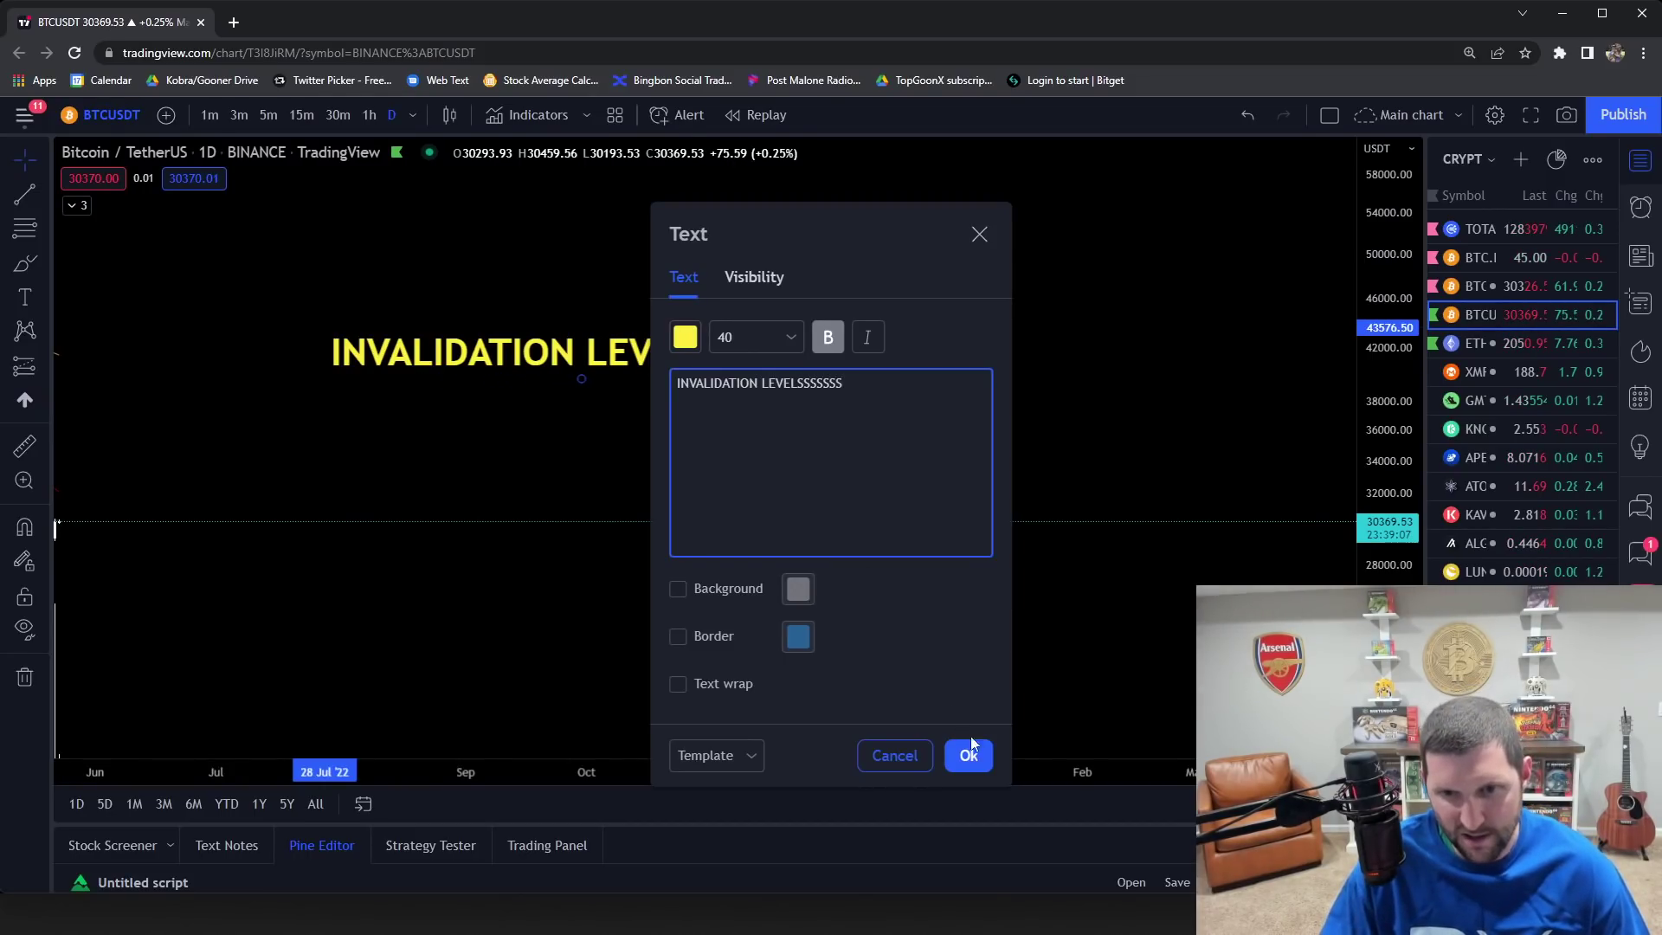
pyautogui.click(967, 751)
pyautogui.moveTo(605, 345); pyautogui.dragTo(752, 373)
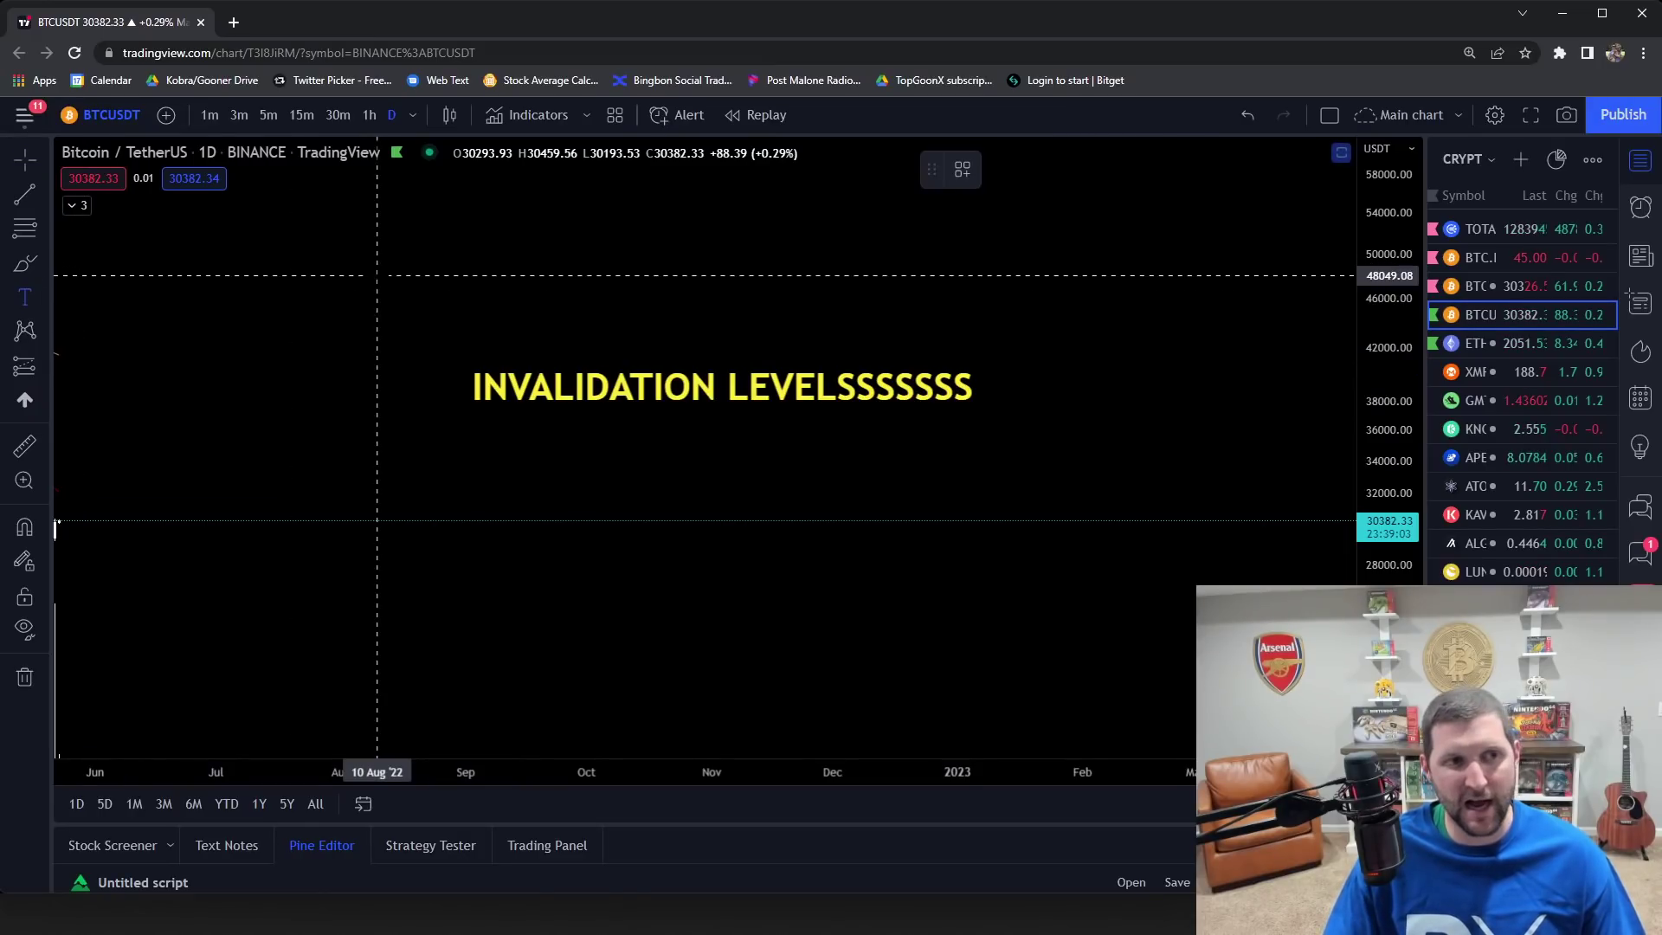
# Step: Add a second text label reading "STOP LOSS BELOW" above the first one
pyautogui.click(377, 275)
pyautogui.write('STP{')
pyautogui.press('BackSpace')
pyautogui.press('BackSpace')
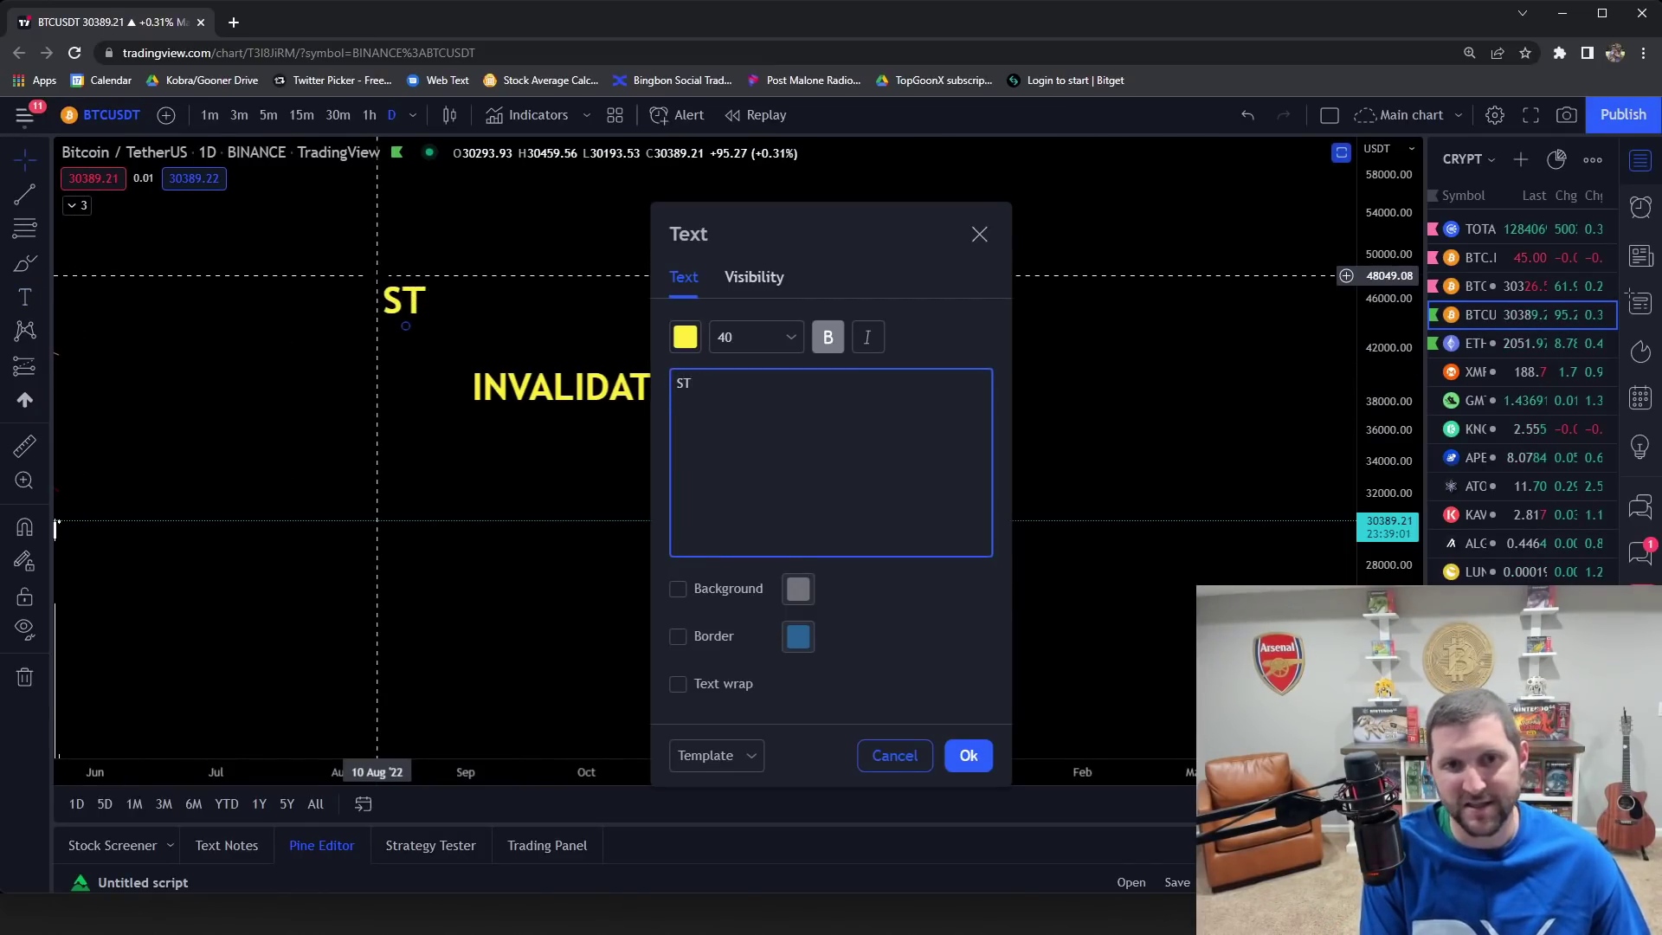
pyautogui.write('OP ')
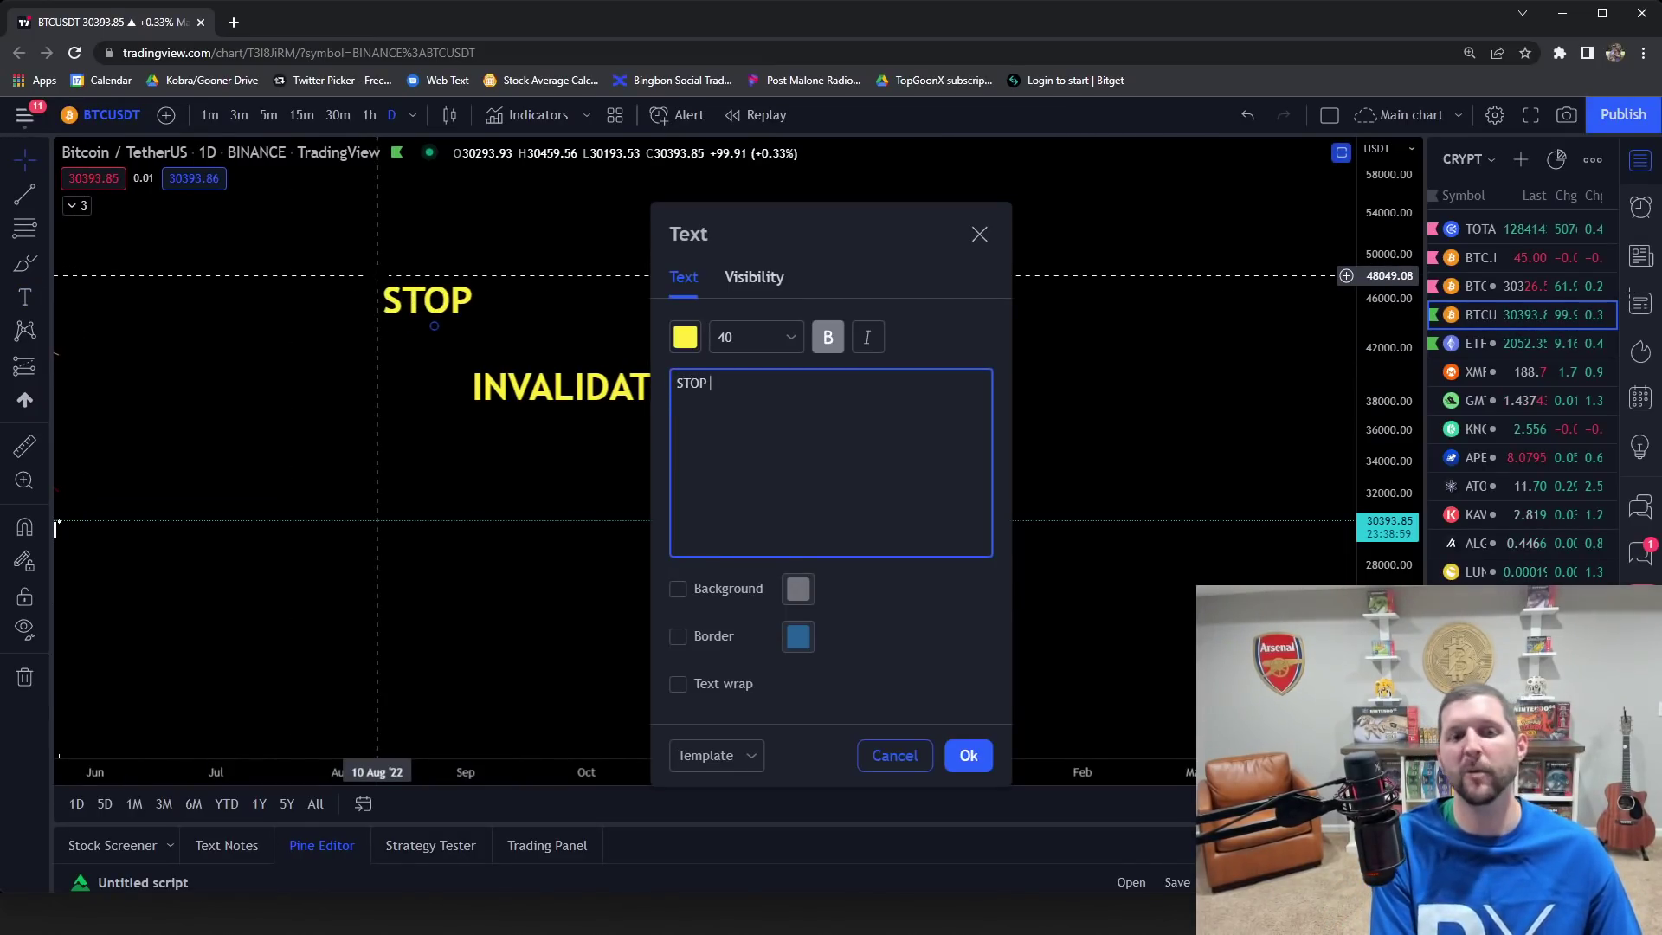
pyautogui.write('LOSS ')
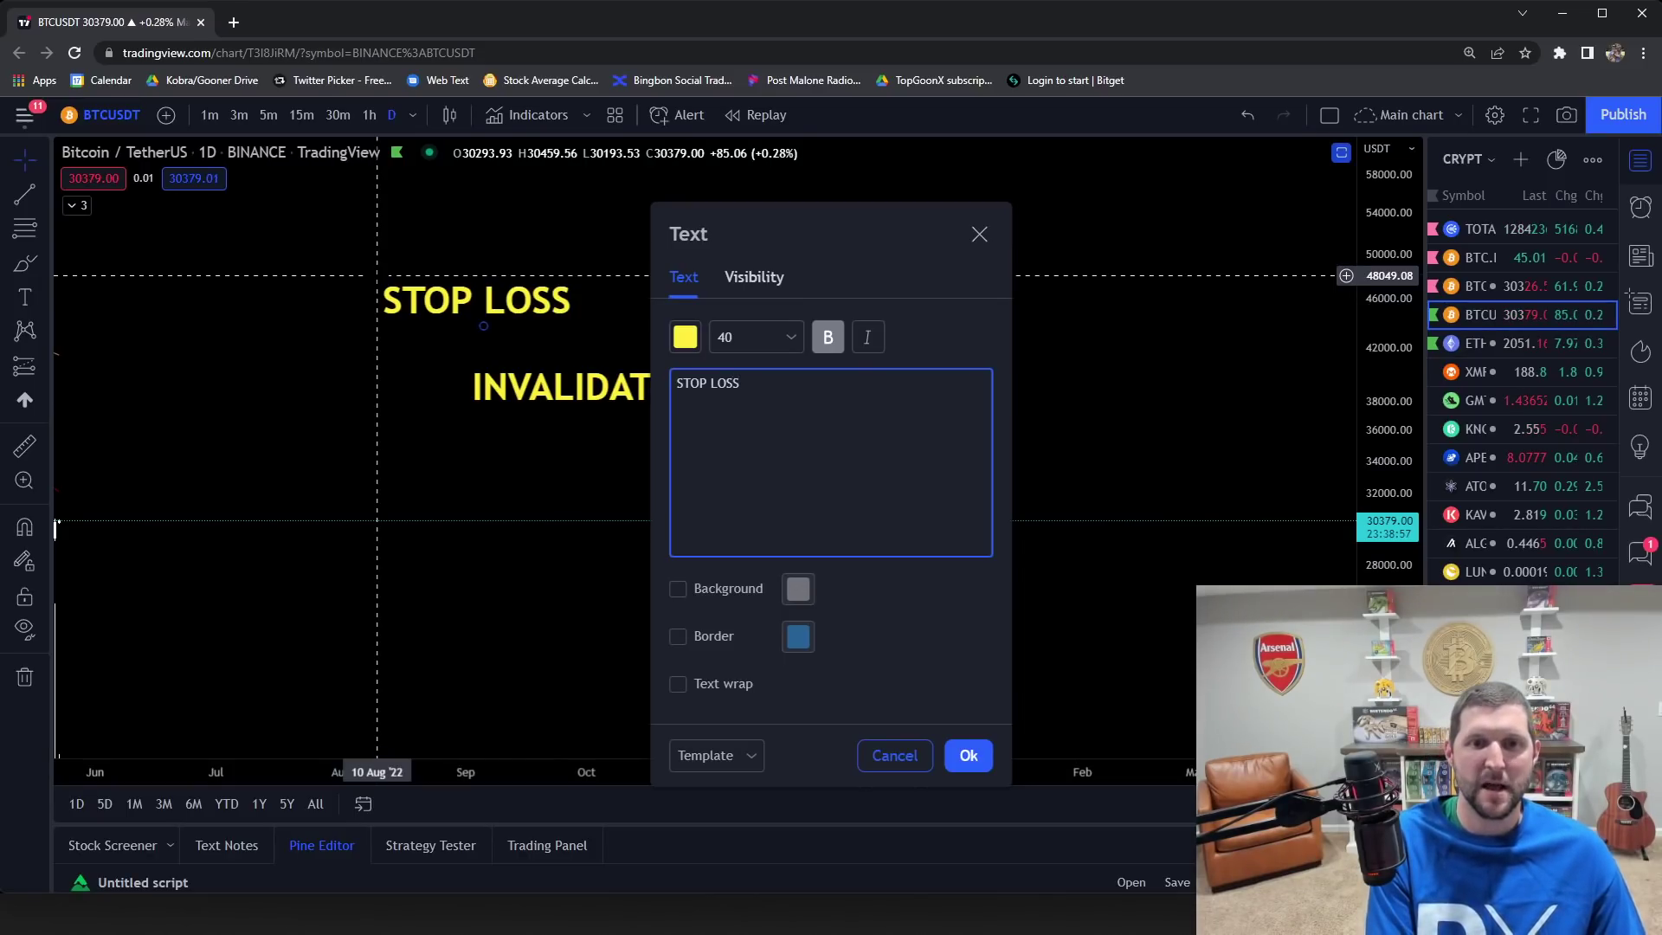
pyautogui.write('BELOW')
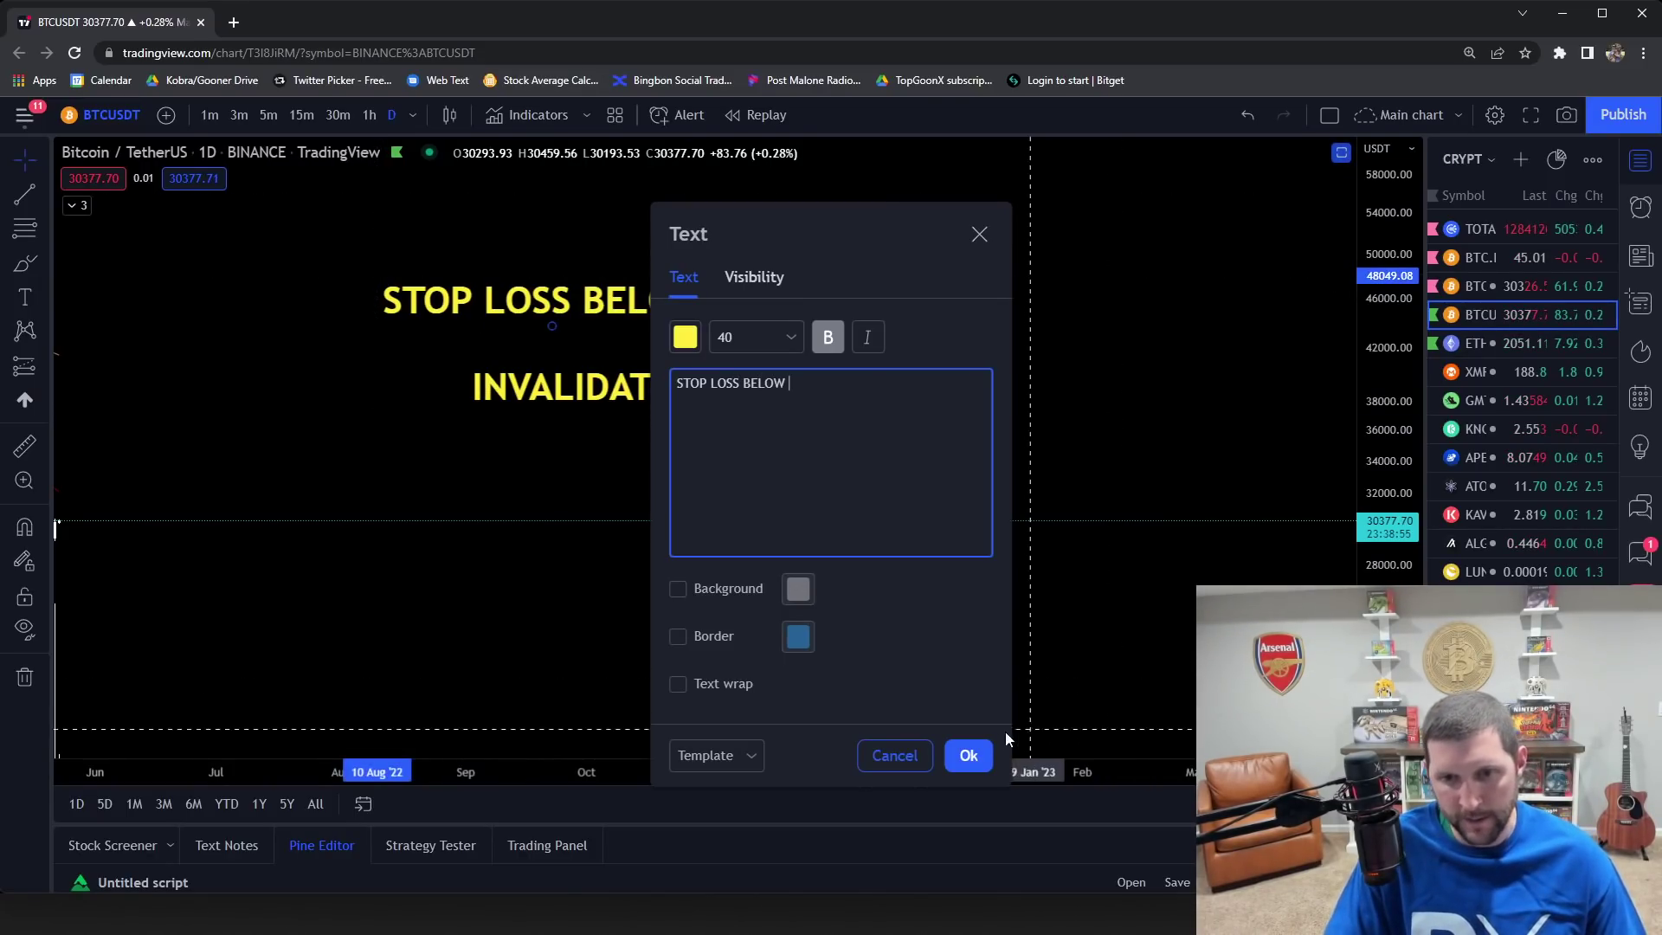
pyautogui.click(968, 755)
# Step: Centre the two text labels one under the other and circle them with a freehand Brush stroke
pyautogui.moveTo(692, 437); pyautogui.dragTo(735, 467)
pyautogui.moveTo(638, 289); pyautogui.dragTo(808, 356)
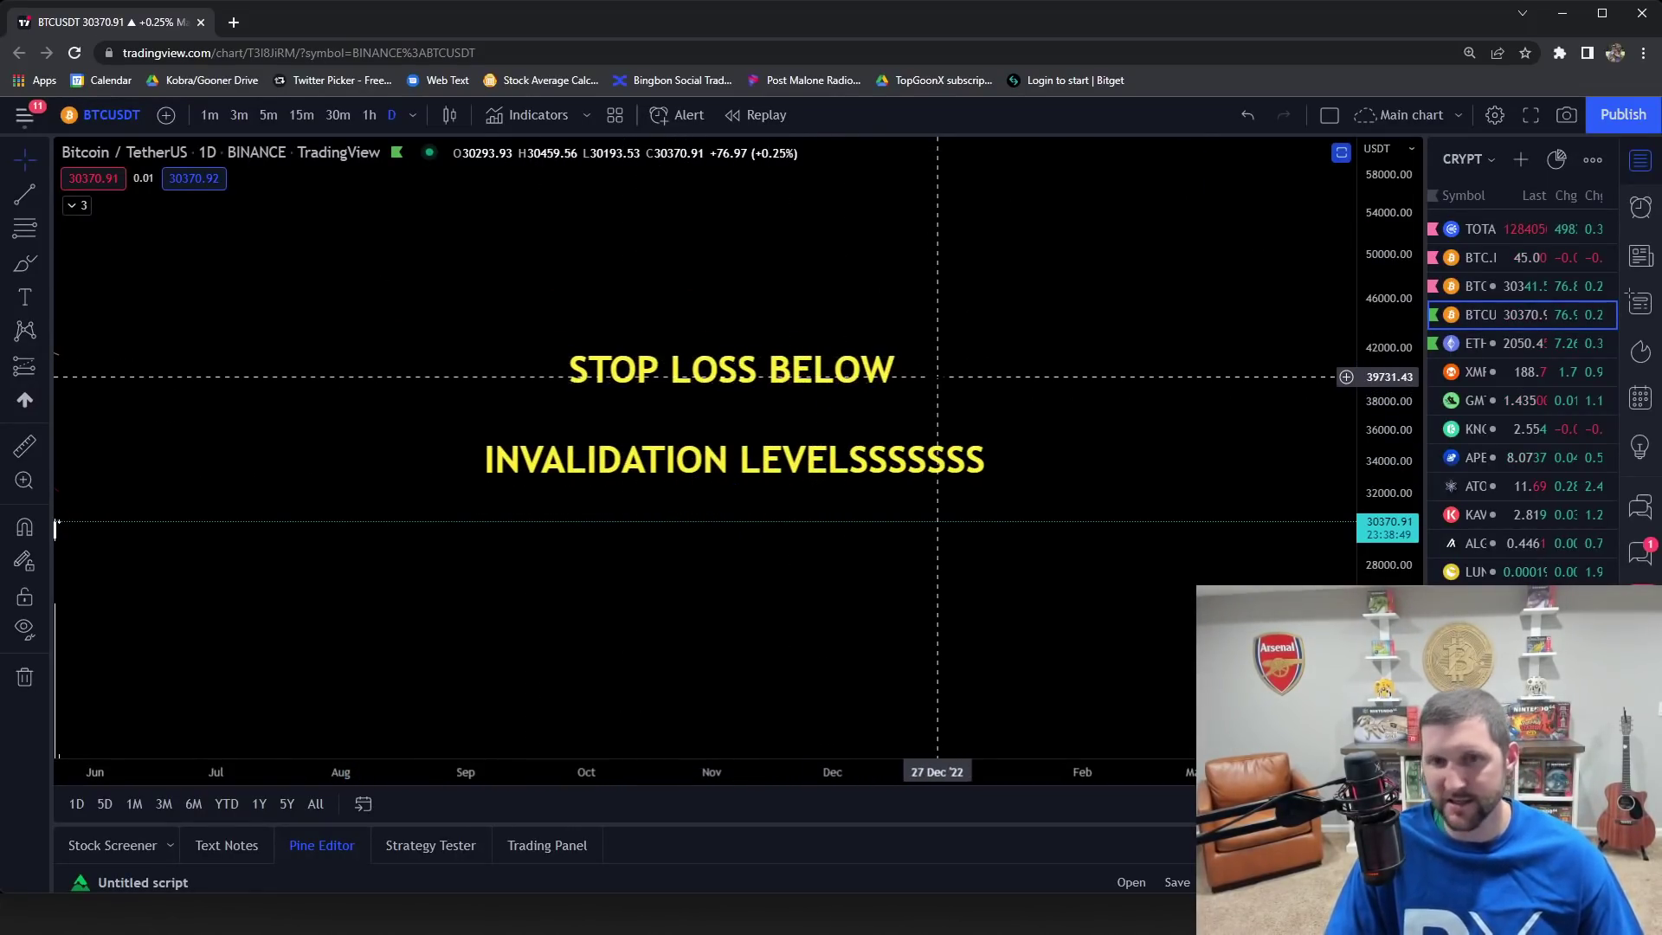
pyautogui.click(24, 263)
pyautogui.moveTo(926, 320)
pyautogui.mouseDown()
pyautogui.moveTo(593, 290)
pyautogui.moveTo(376, 484)
pyautogui.moveTo(760, 554)
pyautogui.moveTo(1024, 342)
pyautogui.moveTo(824, 307)
pyautogui.mouseUp()
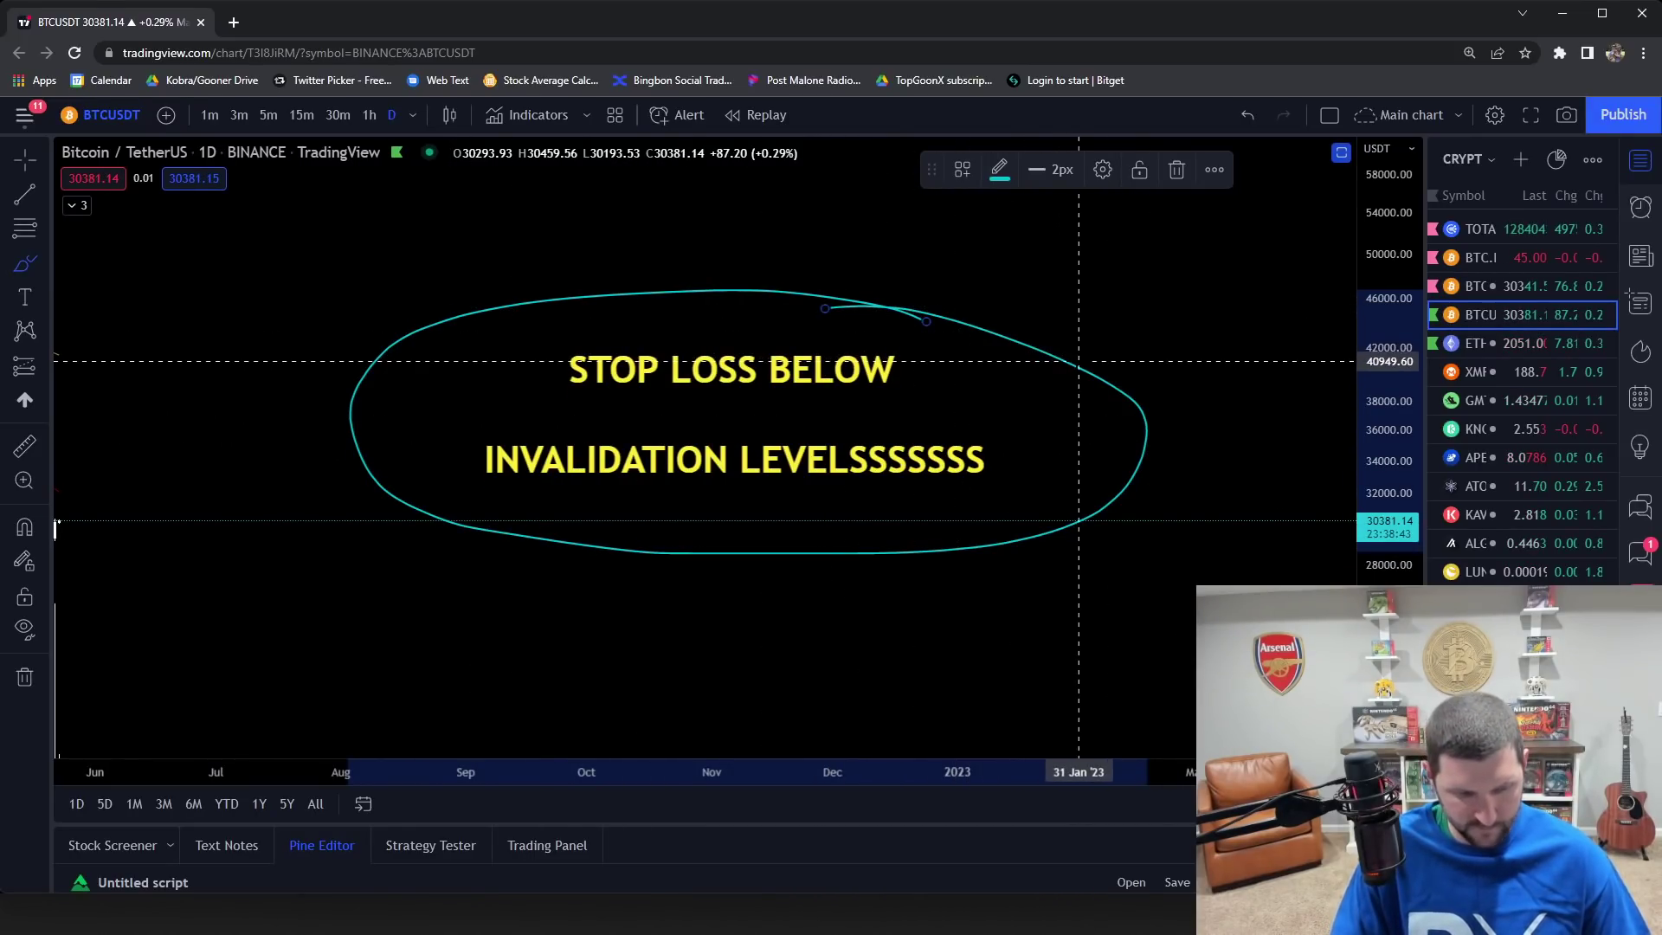
# Step: Undo the brush circle and the latest label changes, and remove all remaining drawings from the chart
pyautogui.hotkey('ctrl', 'z')
pyautogui.hotkey('ctrl', 'z')
pyautogui.hotkey('ctrl', 'z')
pyautogui.hotkey('ctrl', 'z')
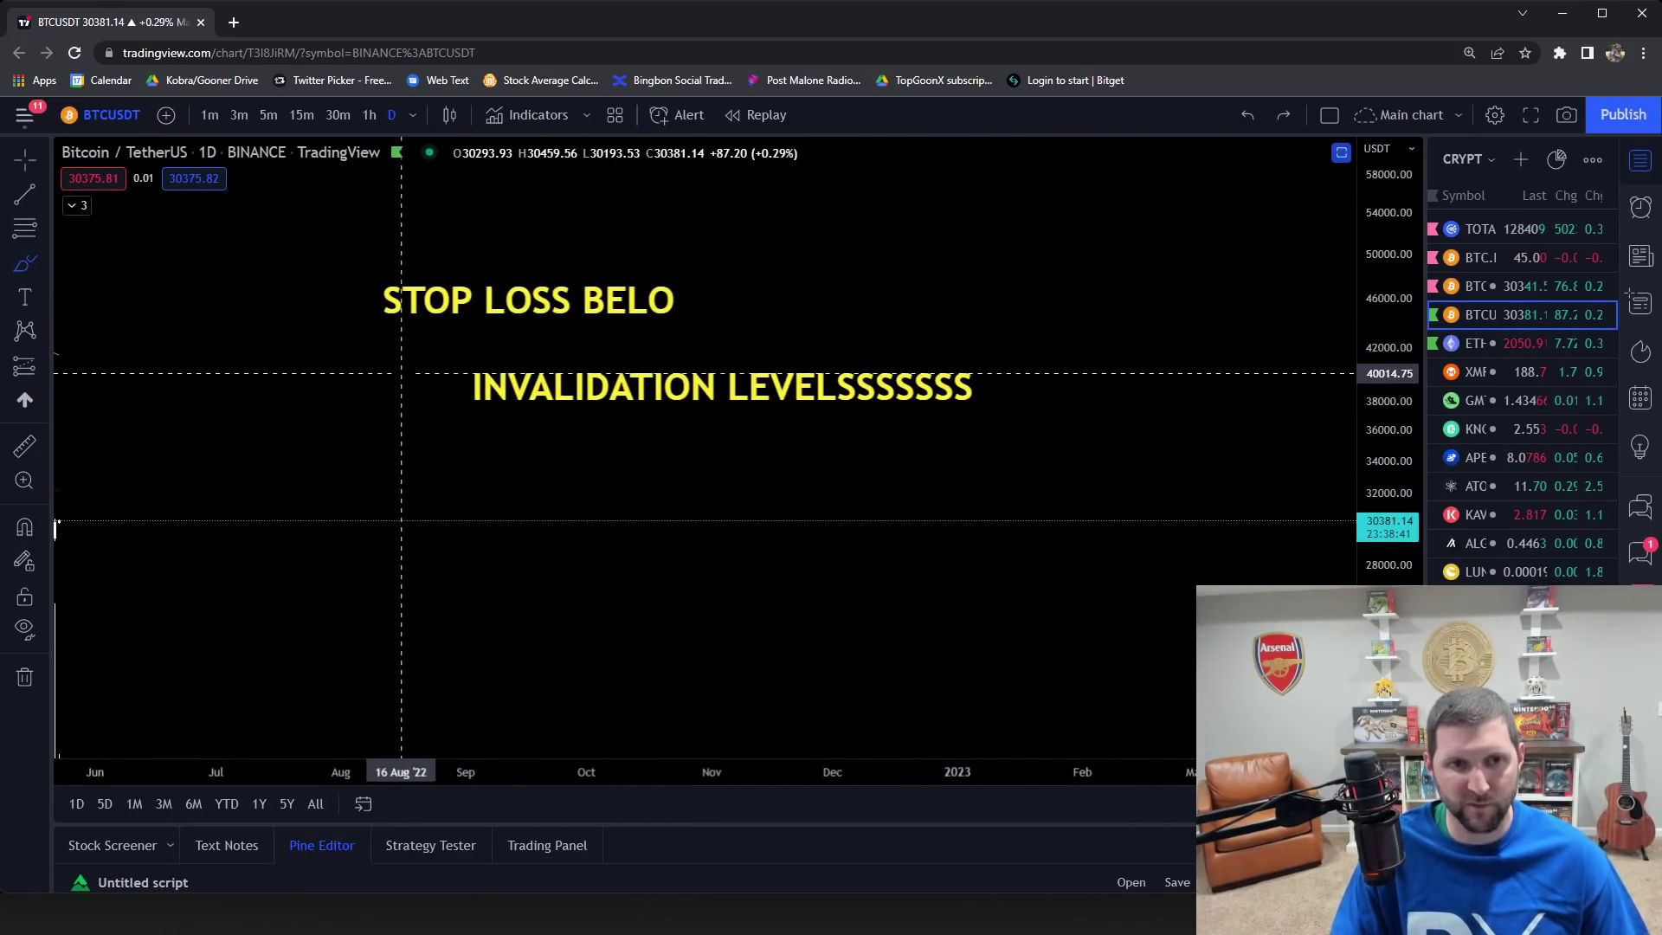
pyautogui.moveTo(55, 528); pyautogui.dragTo(1172, 433)
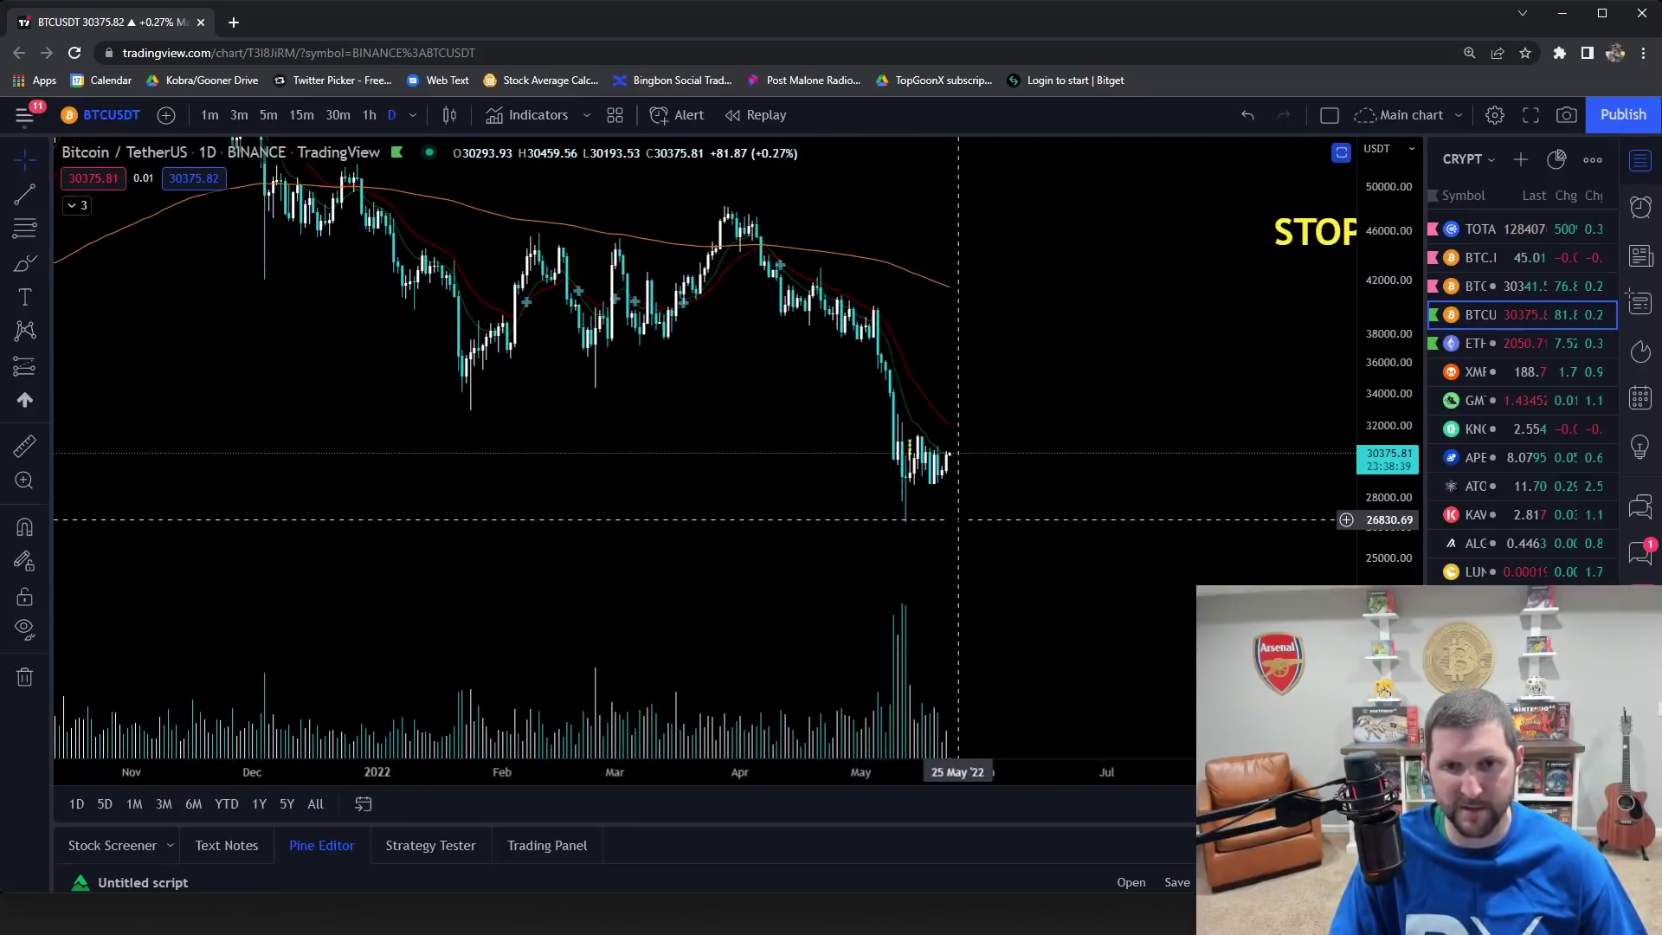
pyautogui.rightClick(958, 517)
pyautogui.click(1096, 796)
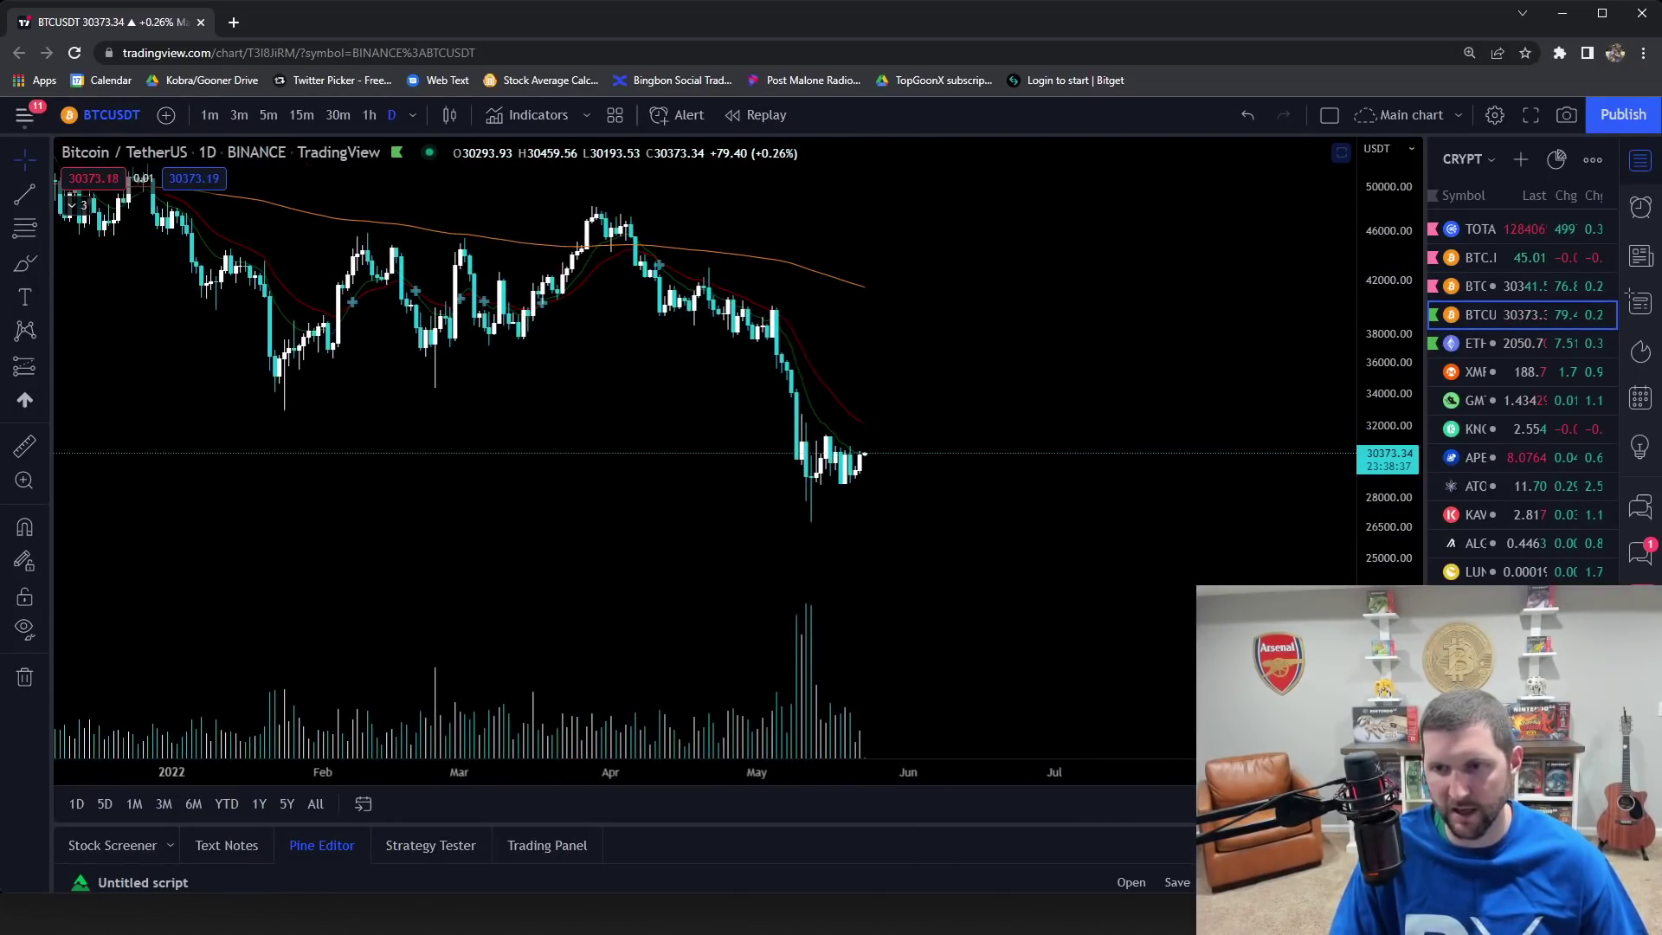
# Step: Draw a horizontal trend line along the recent candle lows at about 28,600, from about 8 May to 28 May
pyautogui.scroll(3, 1099, 528)
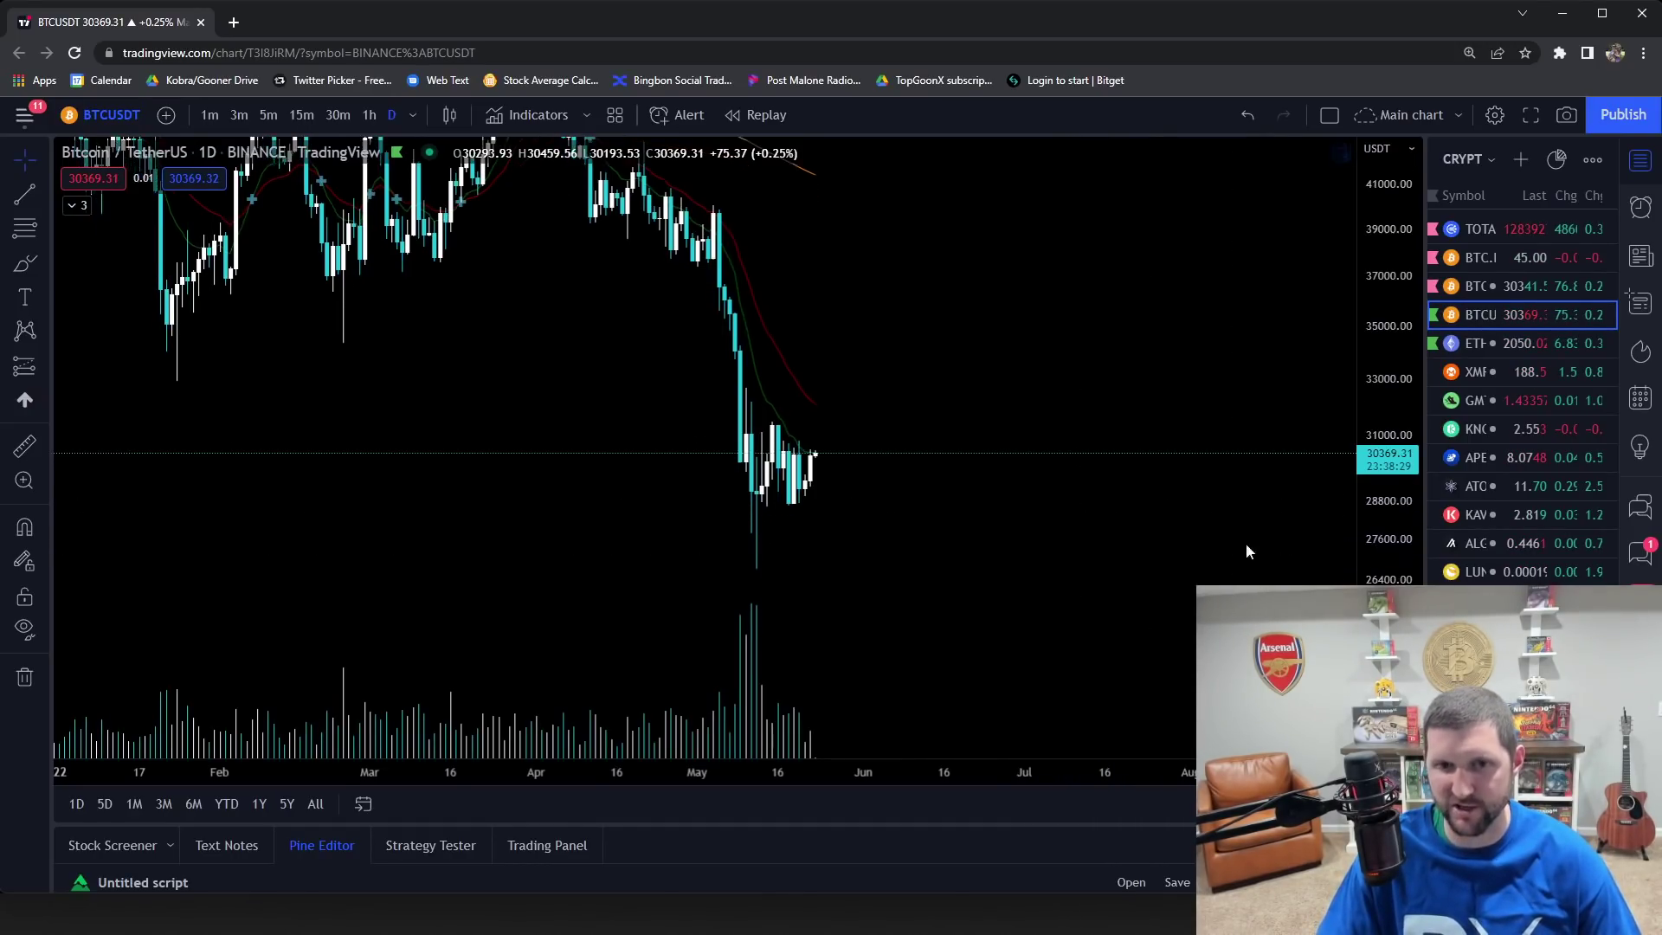
pyautogui.scroll(2, 1004, 551)
pyautogui.scroll(2, 1004, 552)
pyautogui.moveTo(842, 519); pyautogui.dragTo(1298, 450)
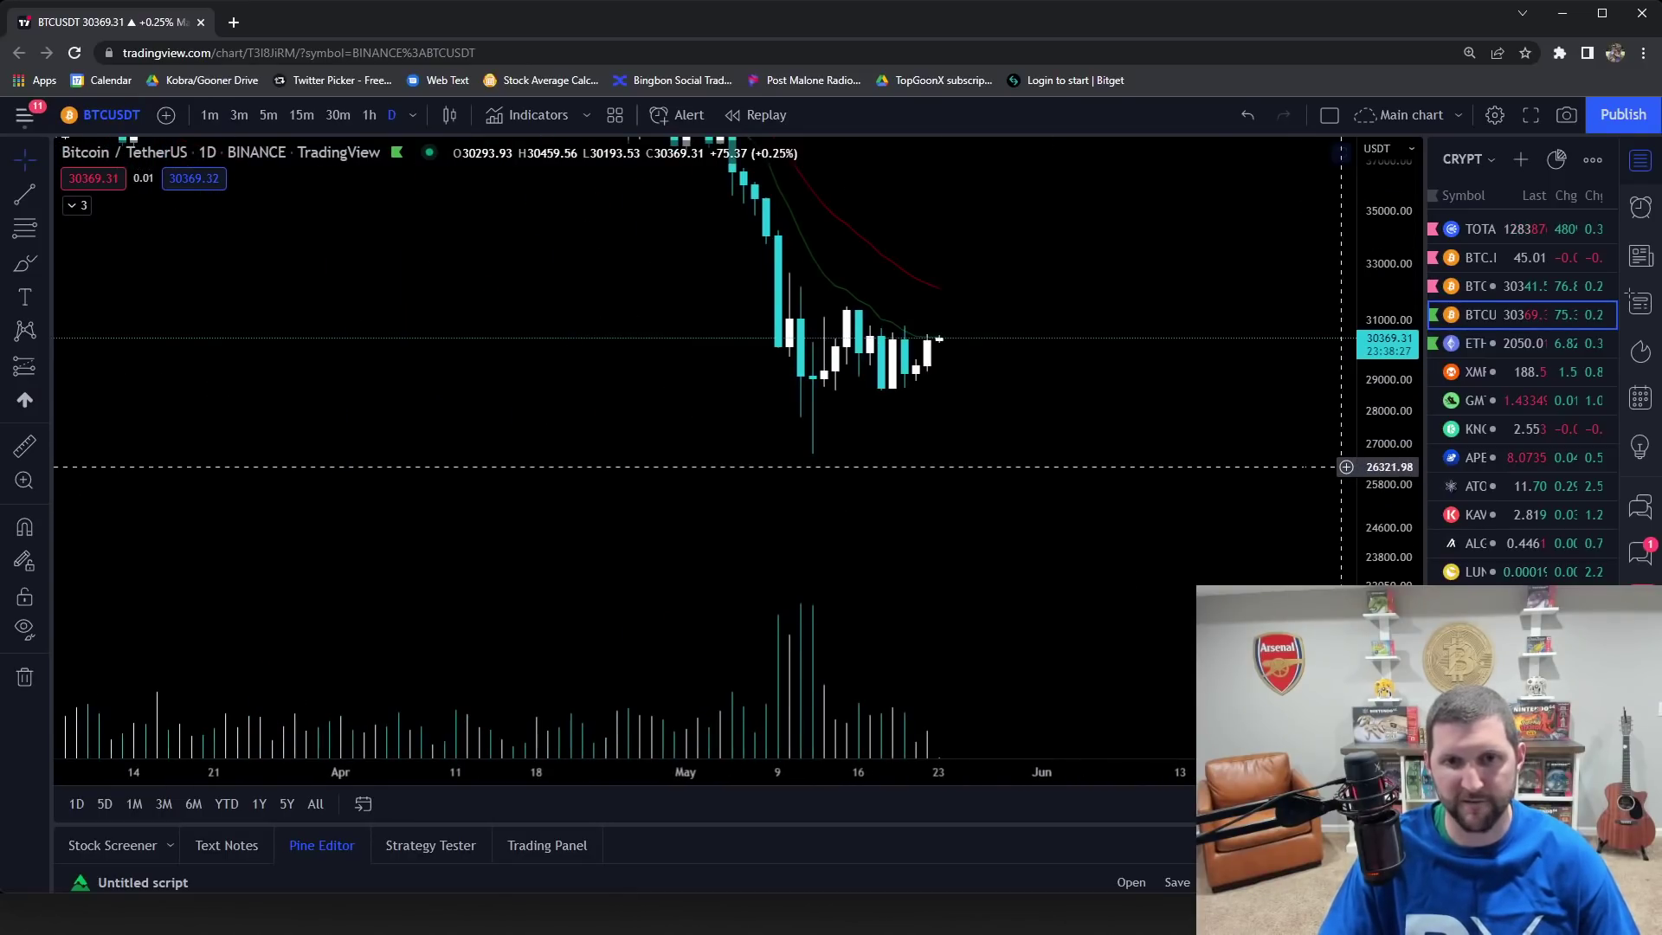
pyautogui.scroll(3, 1134, 424)
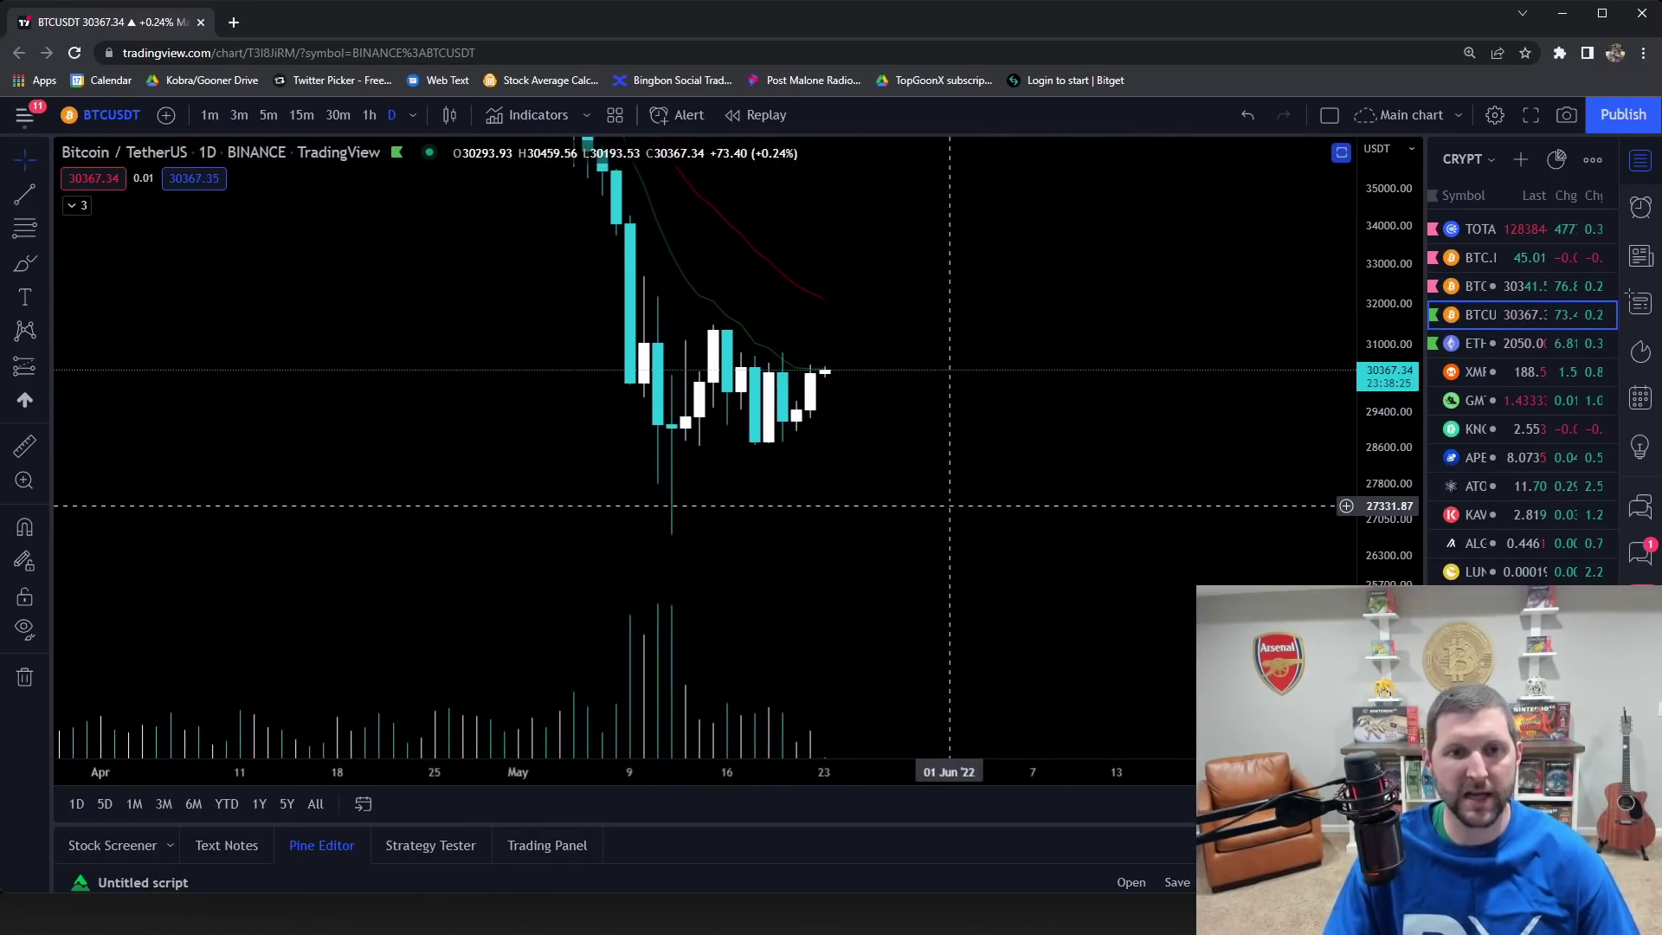
pyautogui.click(24, 194)
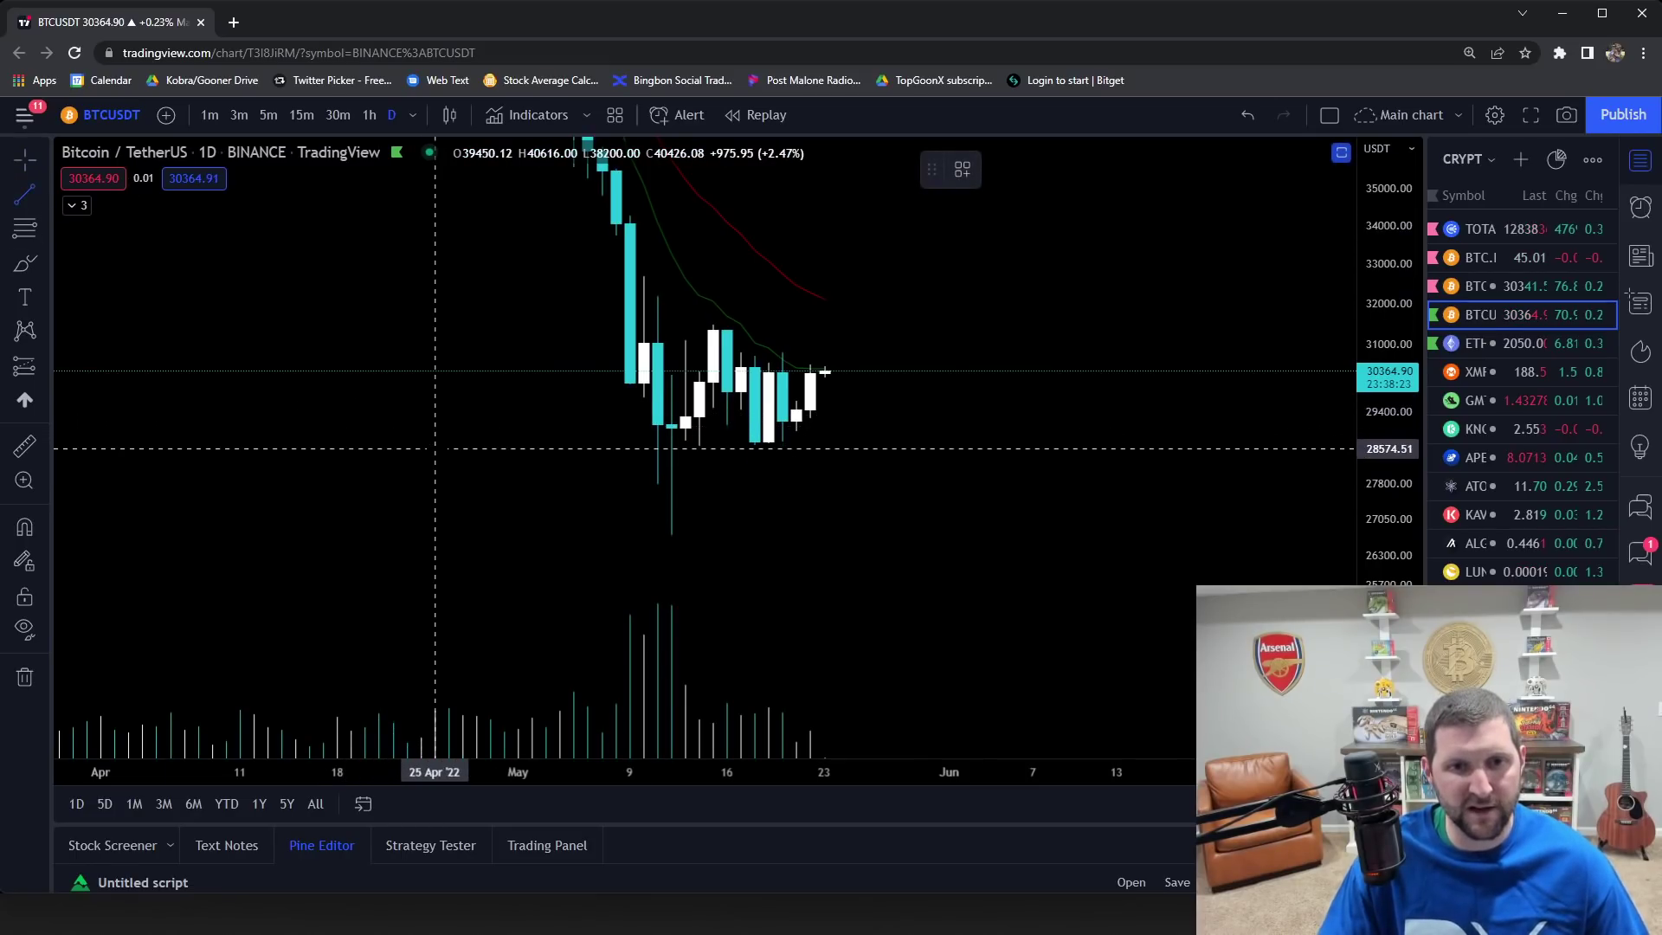
pyautogui.press('Escape')
pyautogui.moveTo(784, 520)
pyautogui.mouseDown()
pyautogui.moveTo(712, 520)
pyautogui.moveTo(803, 522)
pyautogui.mouseUp()
pyautogui.hotkey('alt', 't')
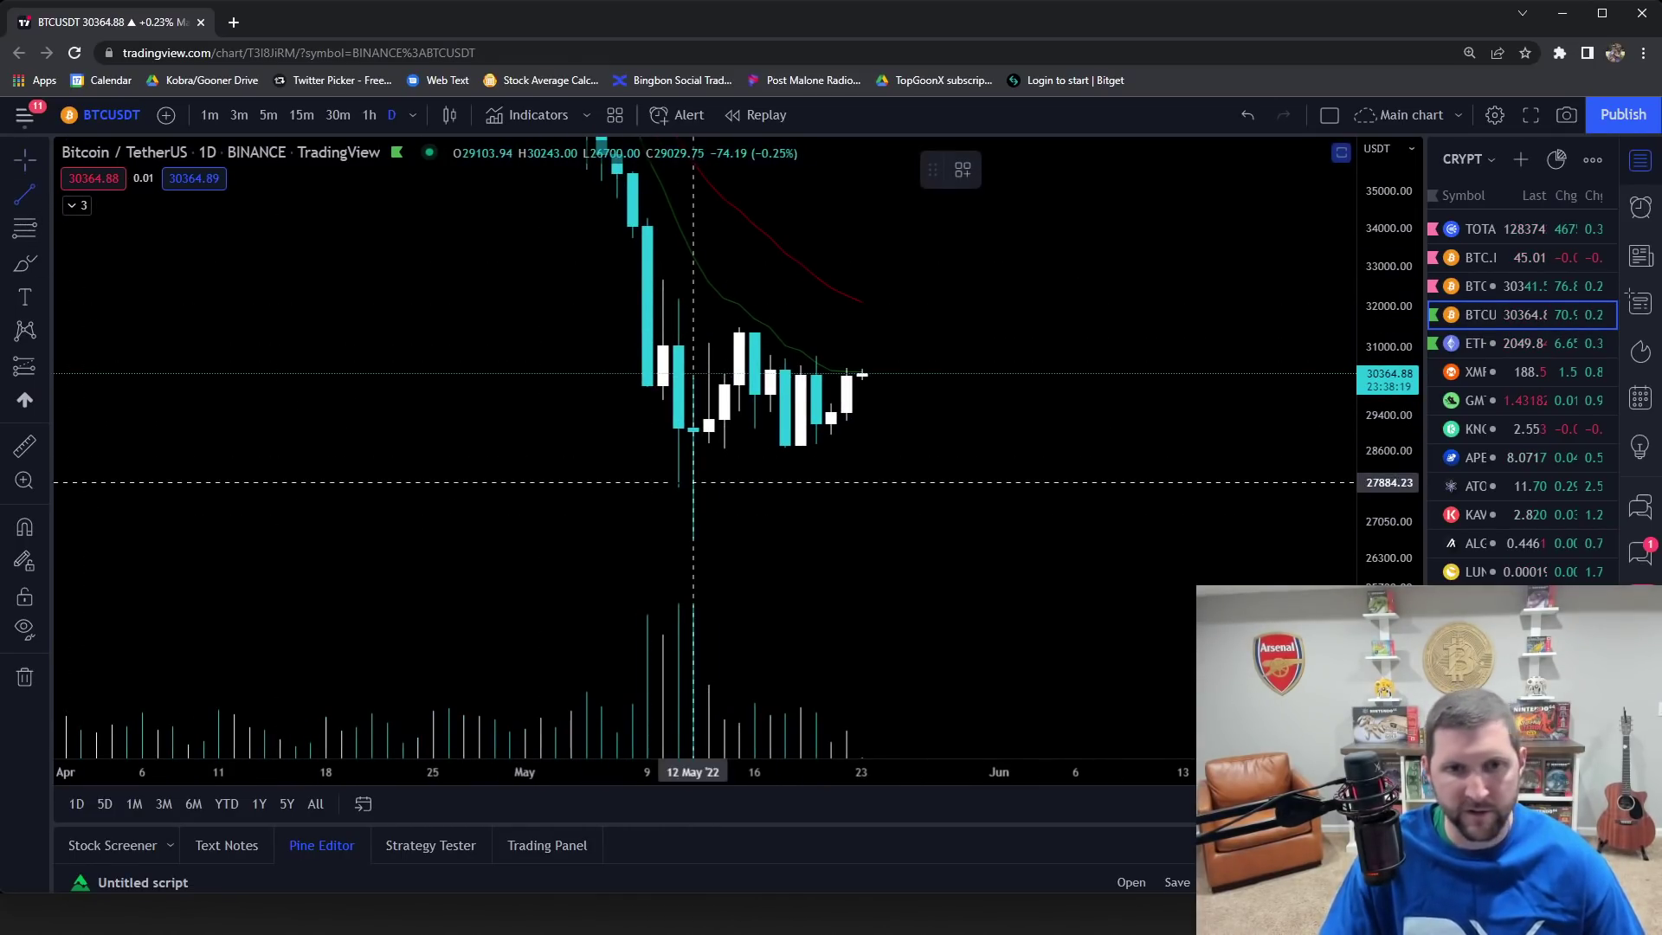
pyautogui.click(632, 448)
pyautogui.click(937, 448)
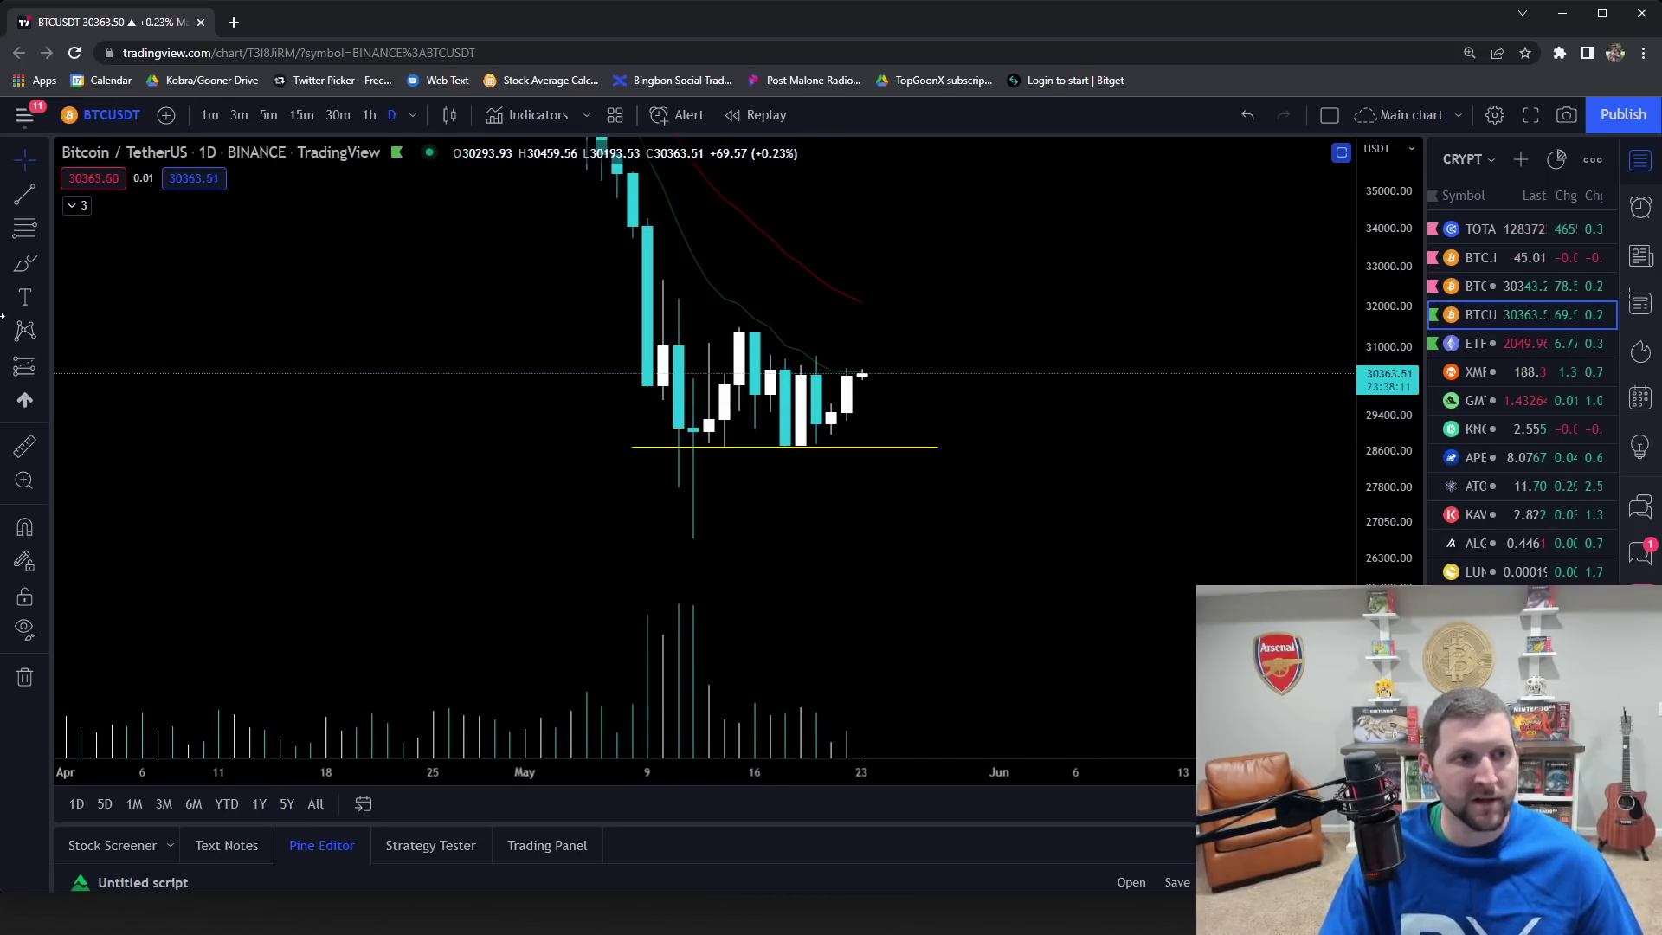
# Step: Place a Long Position at the 15 May candle with entry at about 30,007 and its stop just below the yellow line, at about 28,490
pyautogui.click(43, 366)
pyautogui.click(98, 385)
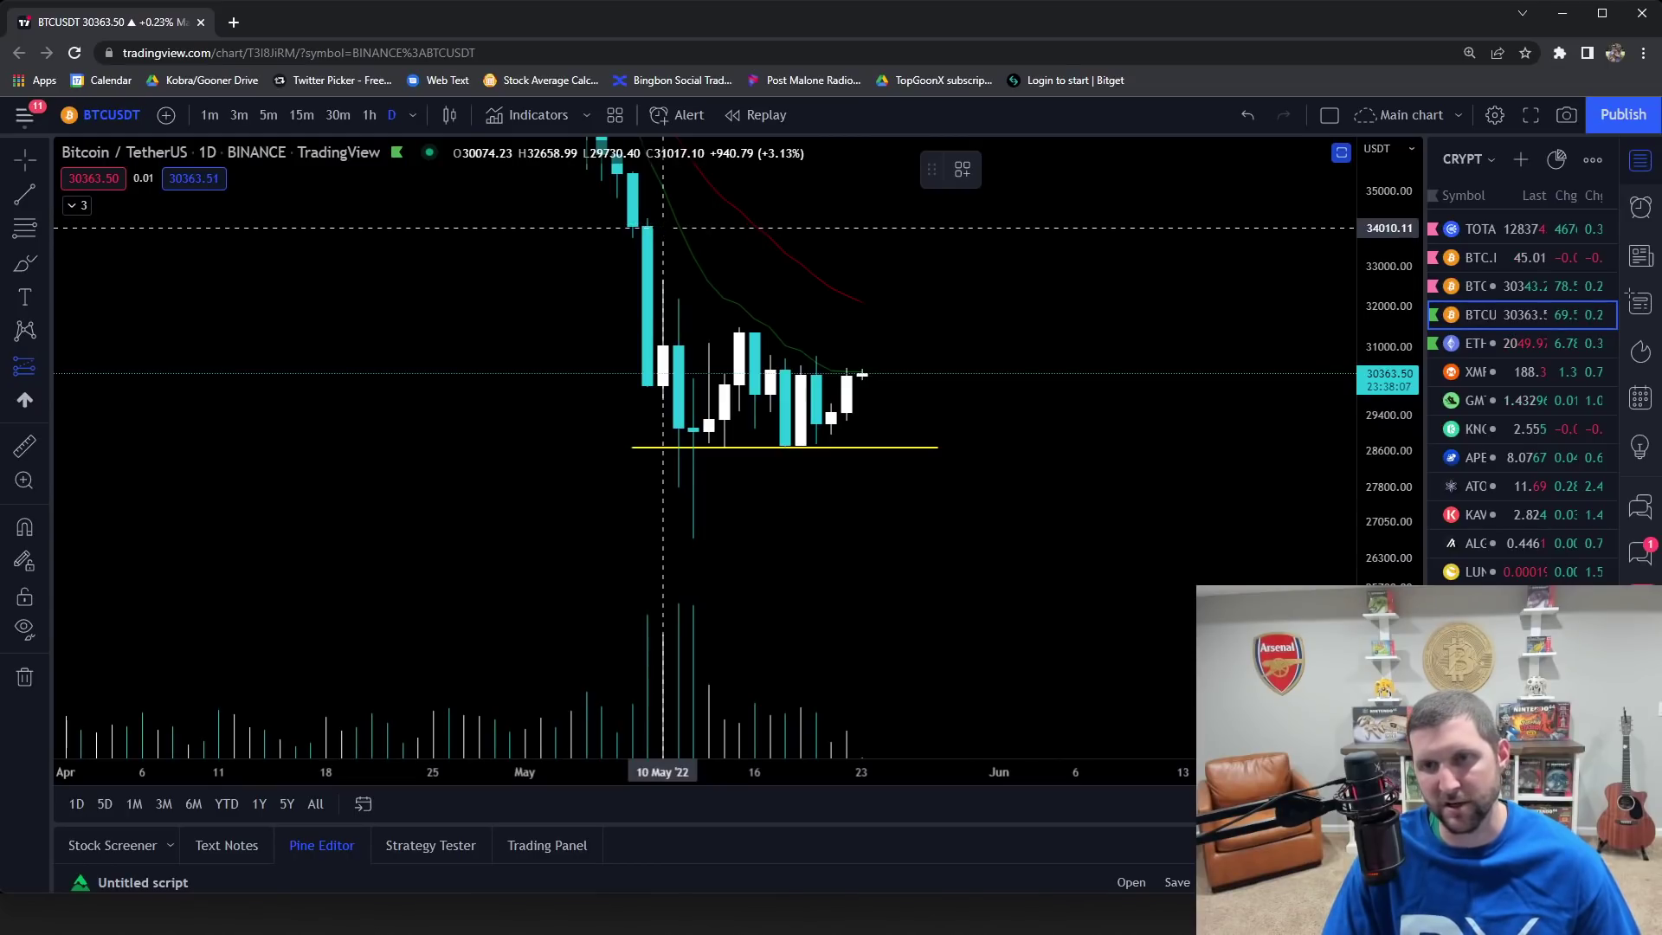
pyautogui.click(738, 389)
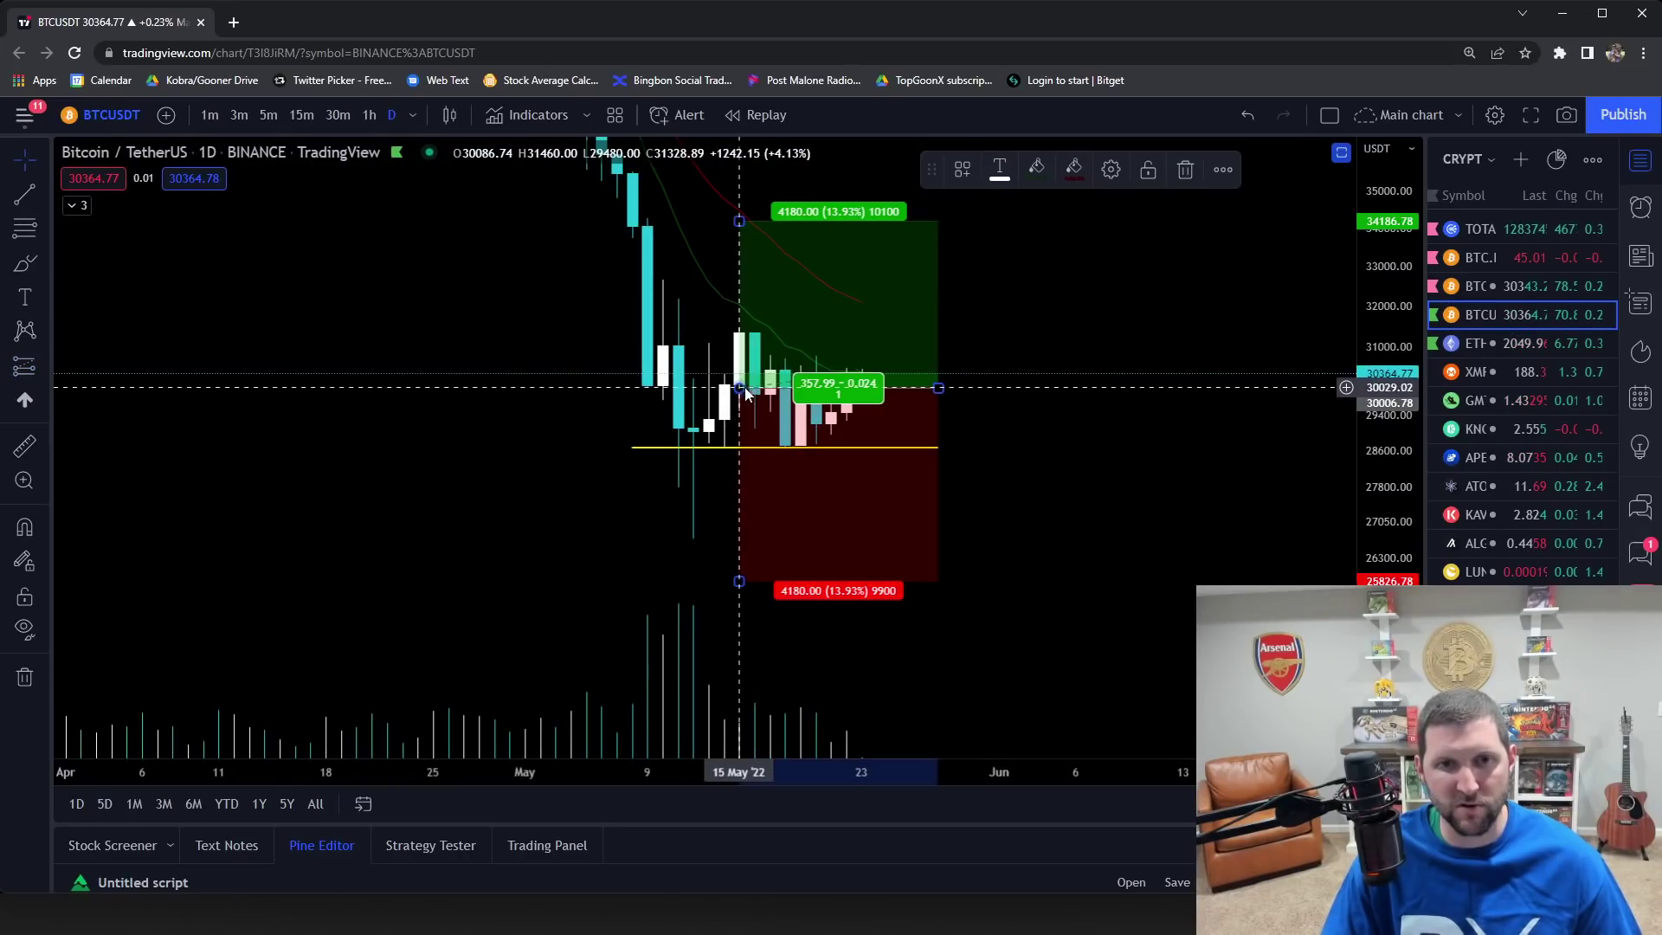
pyautogui.moveTo(739, 578); pyautogui.dragTo(764, 451)
pyautogui.scroll(1, 765, 452)
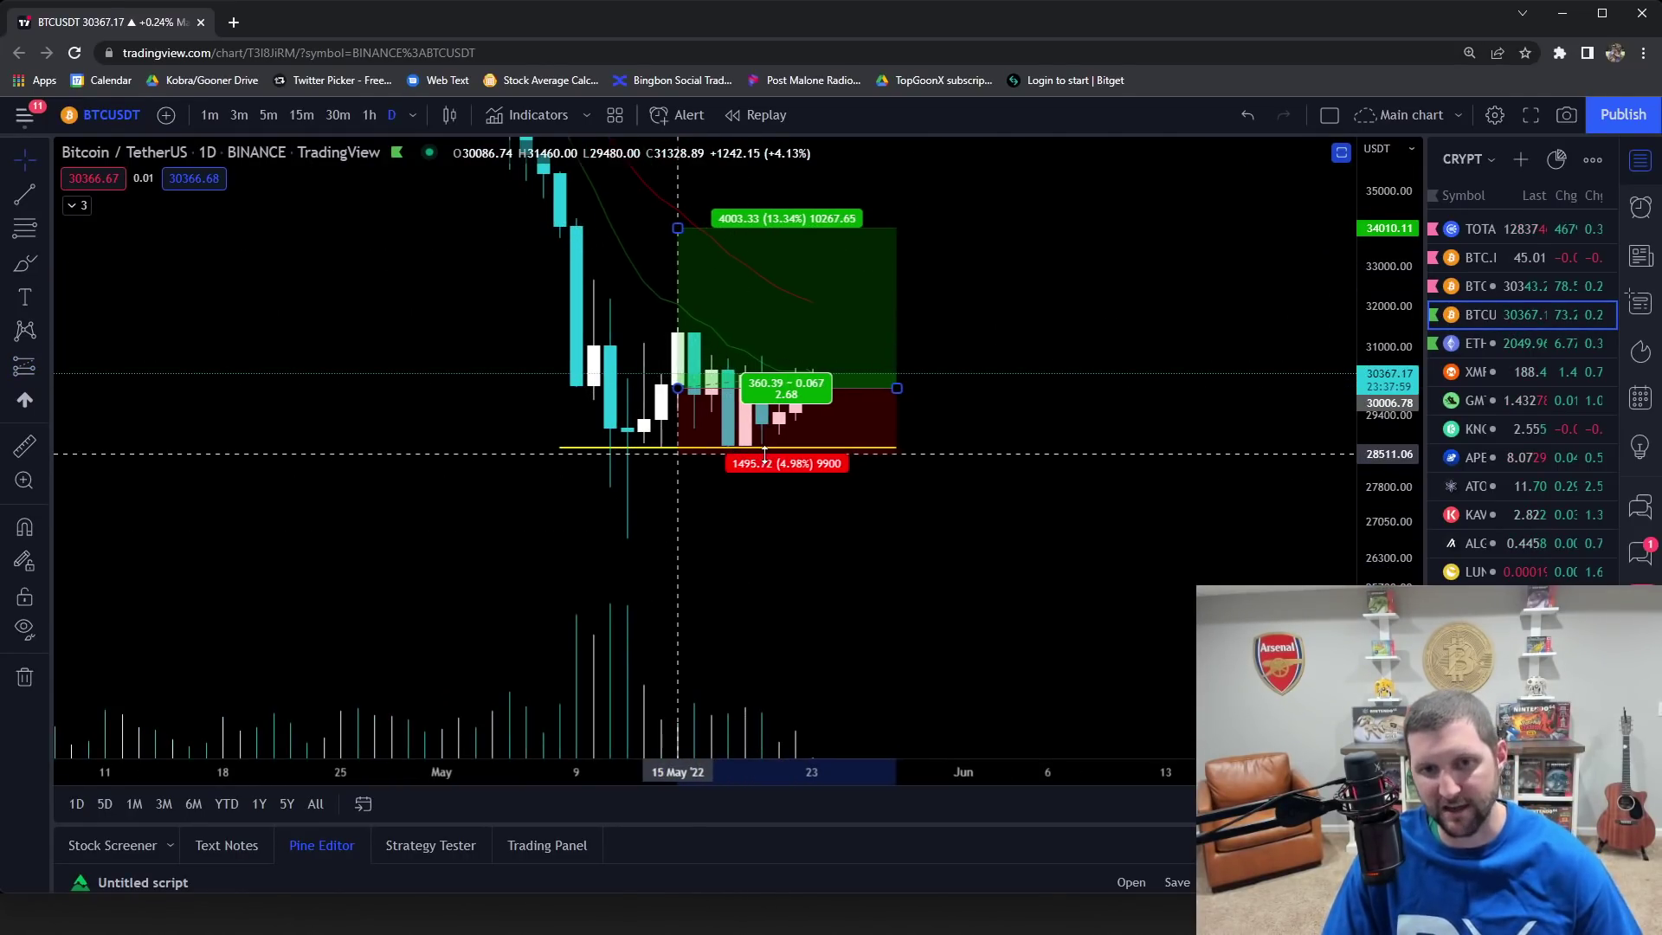
pyautogui.scroll(1, 813, 537)
# Step: Delete the long position from the chart, keeping the yellow support line
pyautogui.moveTo(937, 559); pyautogui.dragTo(1016, 564)
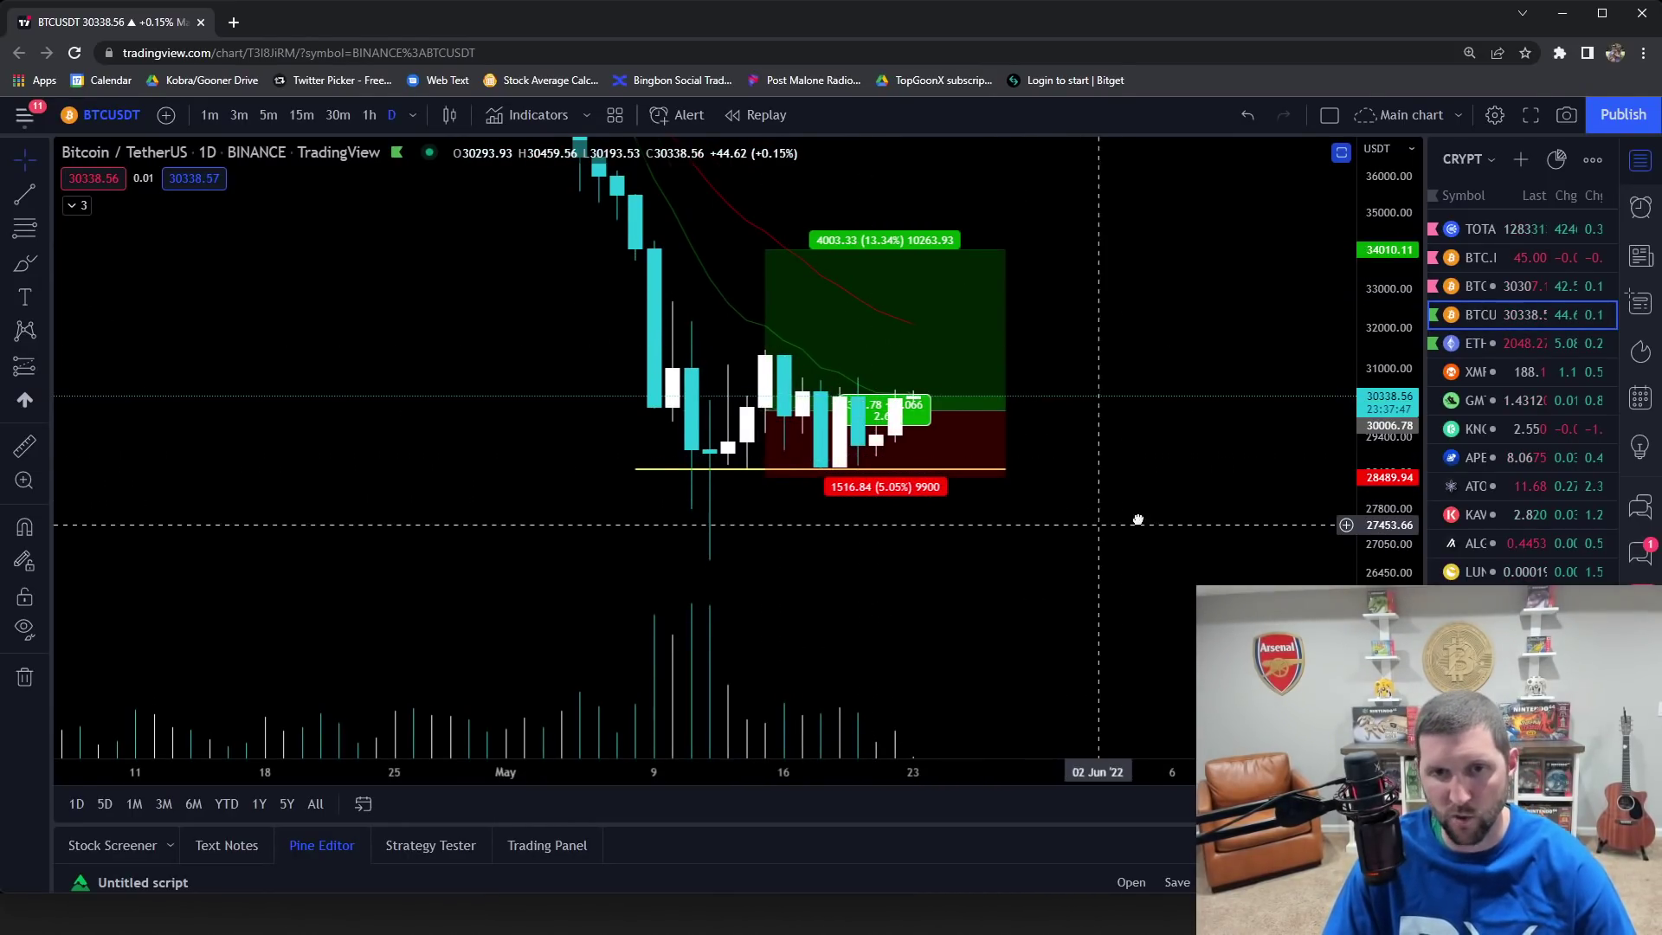
pyautogui.moveTo(1073, 516); pyautogui.dragTo(1117, 507)
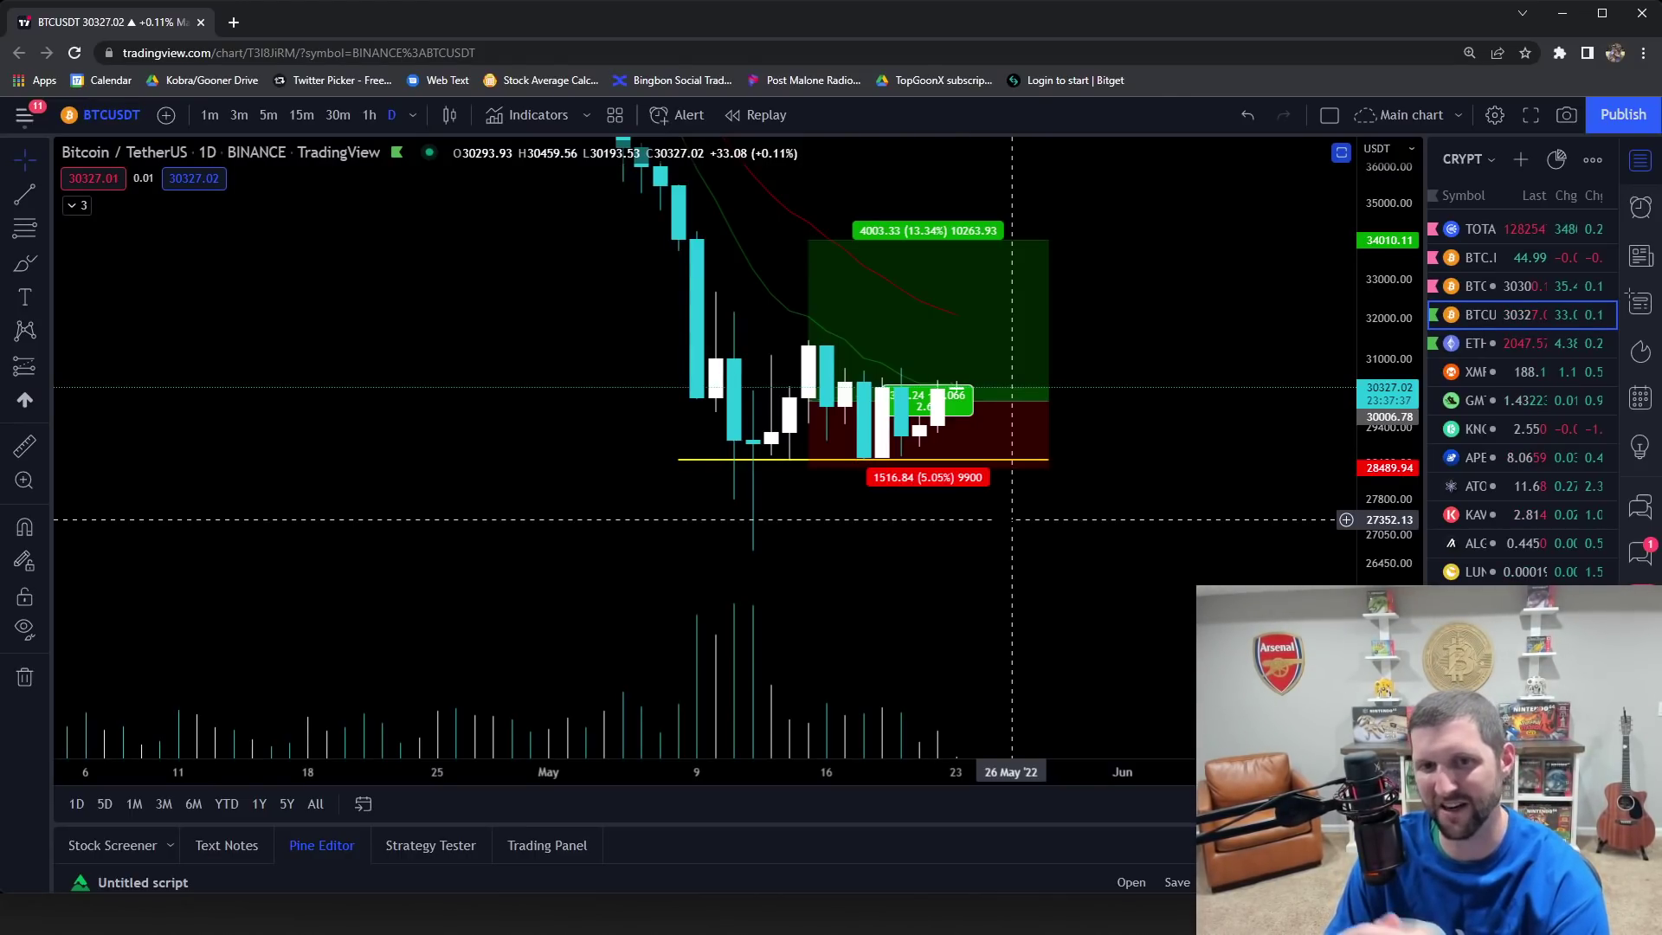
pyautogui.moveTo(1002, 519); pyautogui.dragTo(1054, 515)
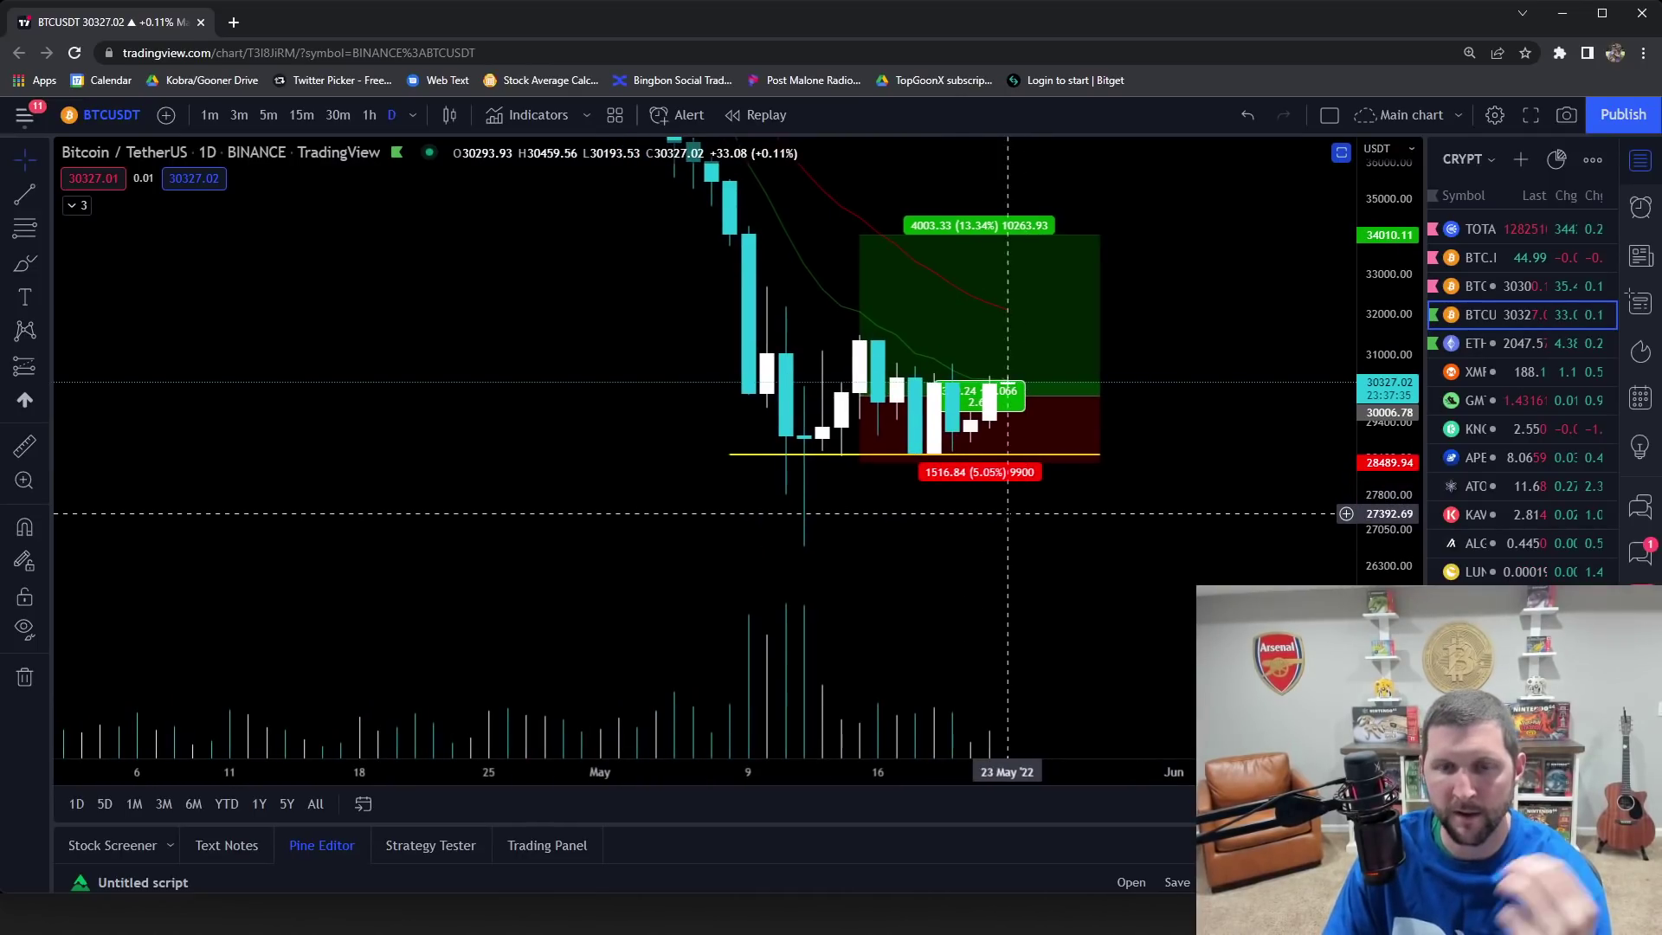
pyautogui.moveTo(892, 456); pyautogui.dragTo(906, 484)
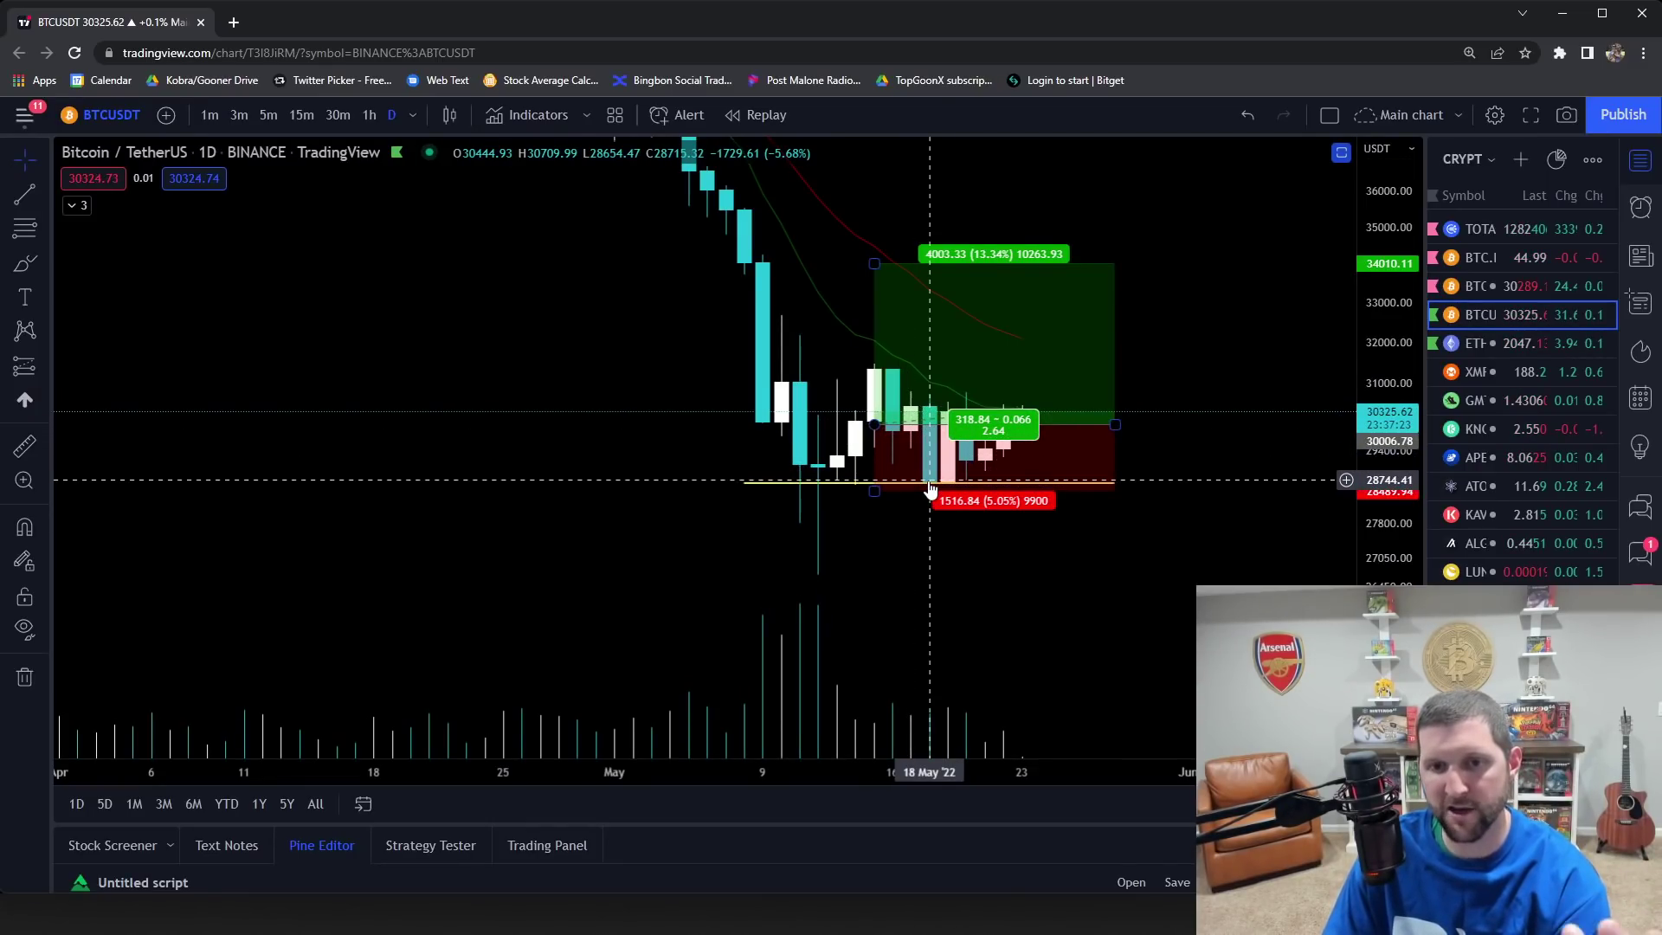
pyautogui.moveTo(1354, 497); pyautogui.dragTo(1354, 450)
pyautogui.scroll(2, 831, 588)
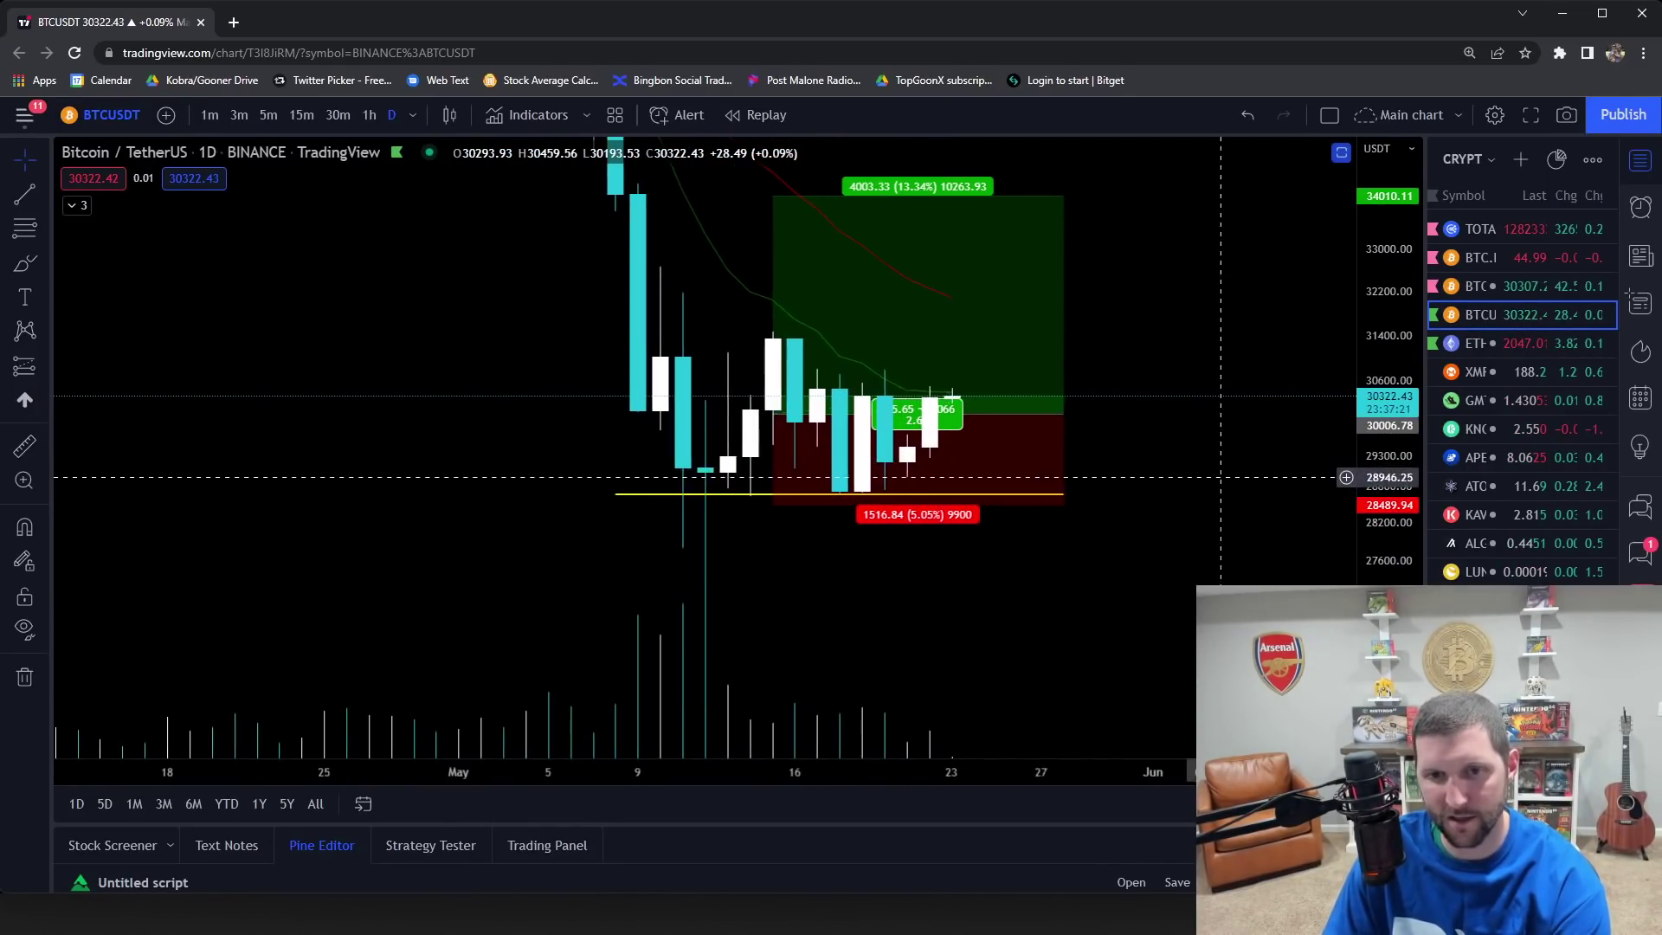
pyautogui.moveTo(909, 528); pyautogui.dragTo(1003, 527)
pyautogui.click(1003, 506)
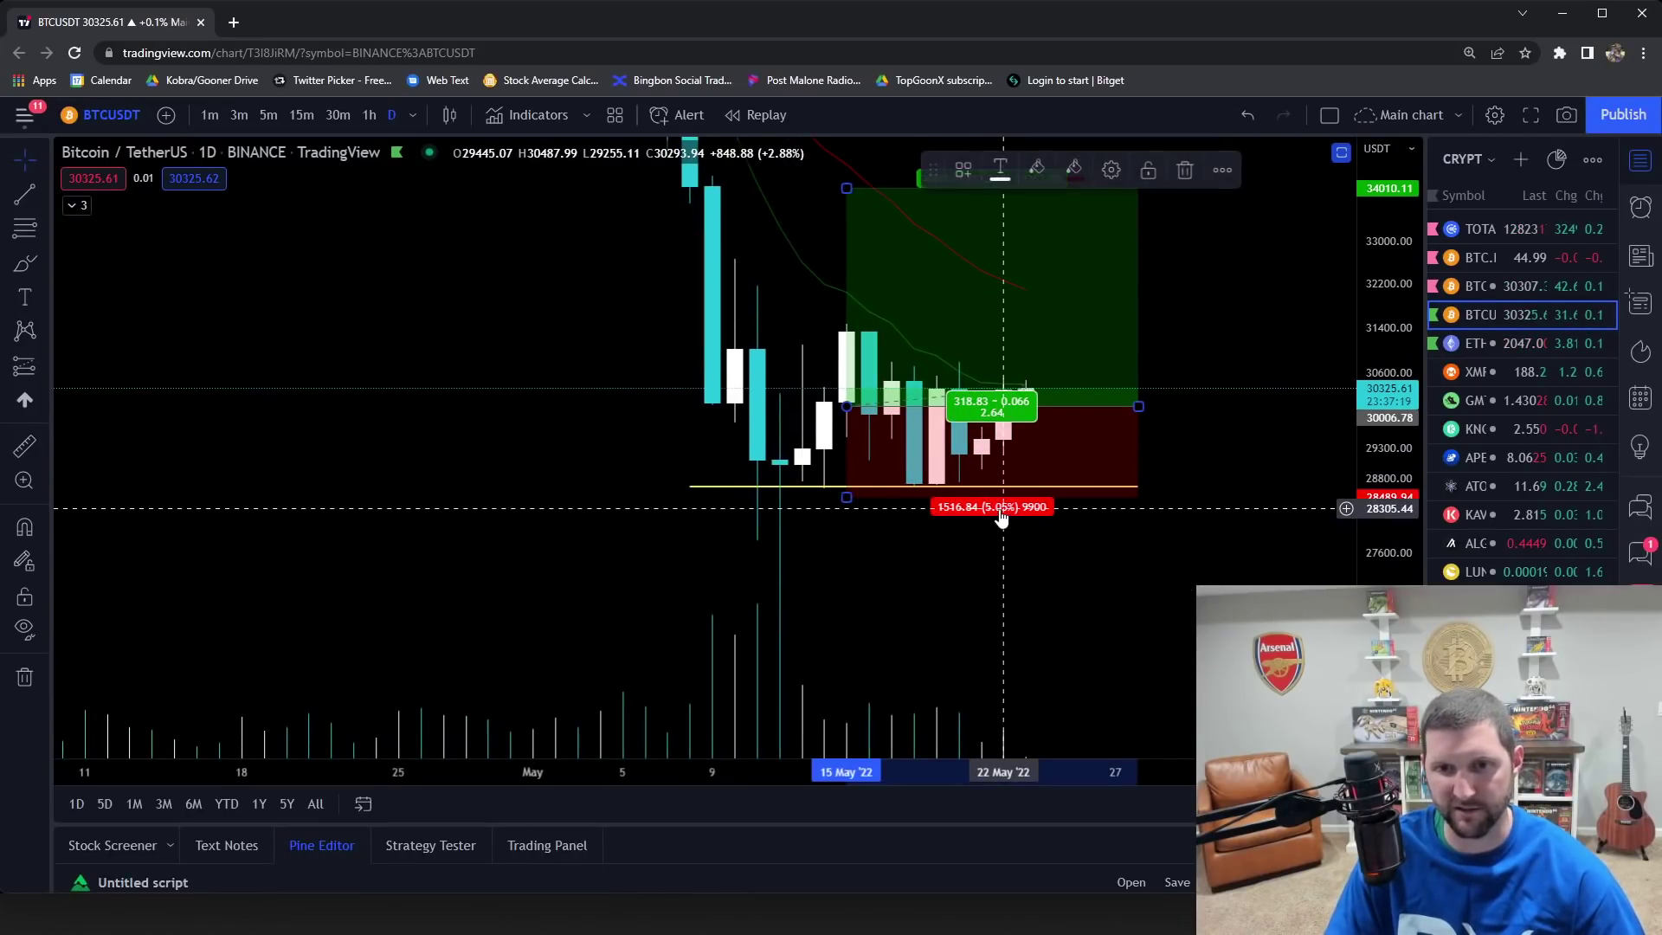
pyautogui.press('Delete')
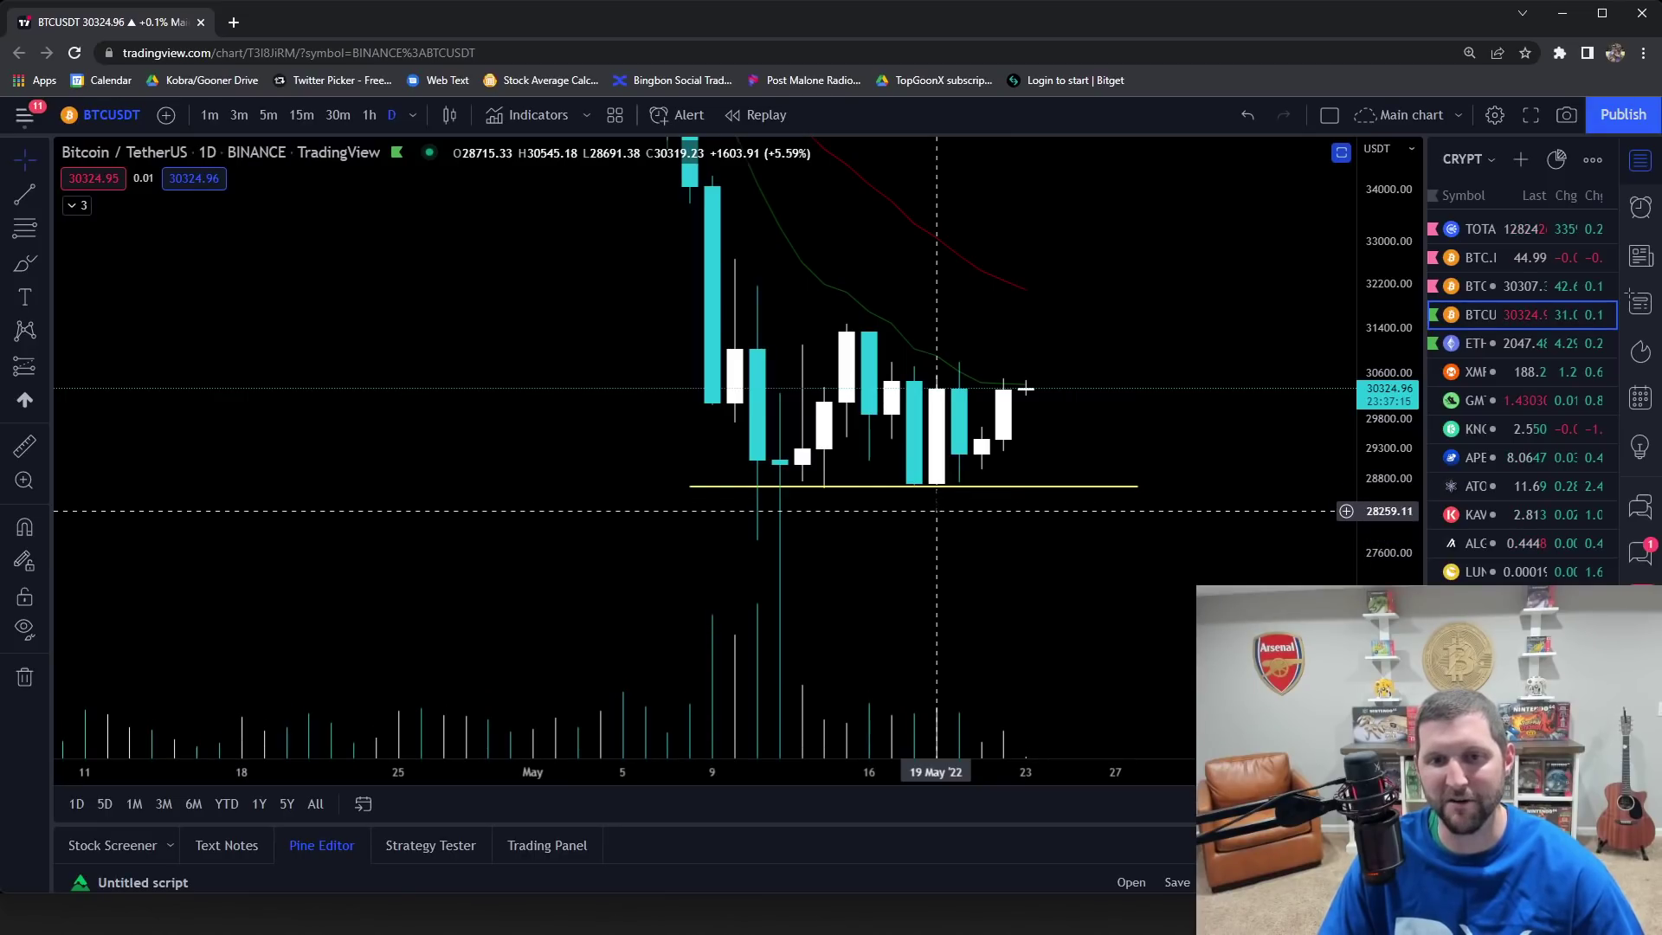
# Step: Draw a Forecast from about 30,107 on 16 May down to about 28,726 on 17 May, and delete it again
pyautogui.click(47, 369)
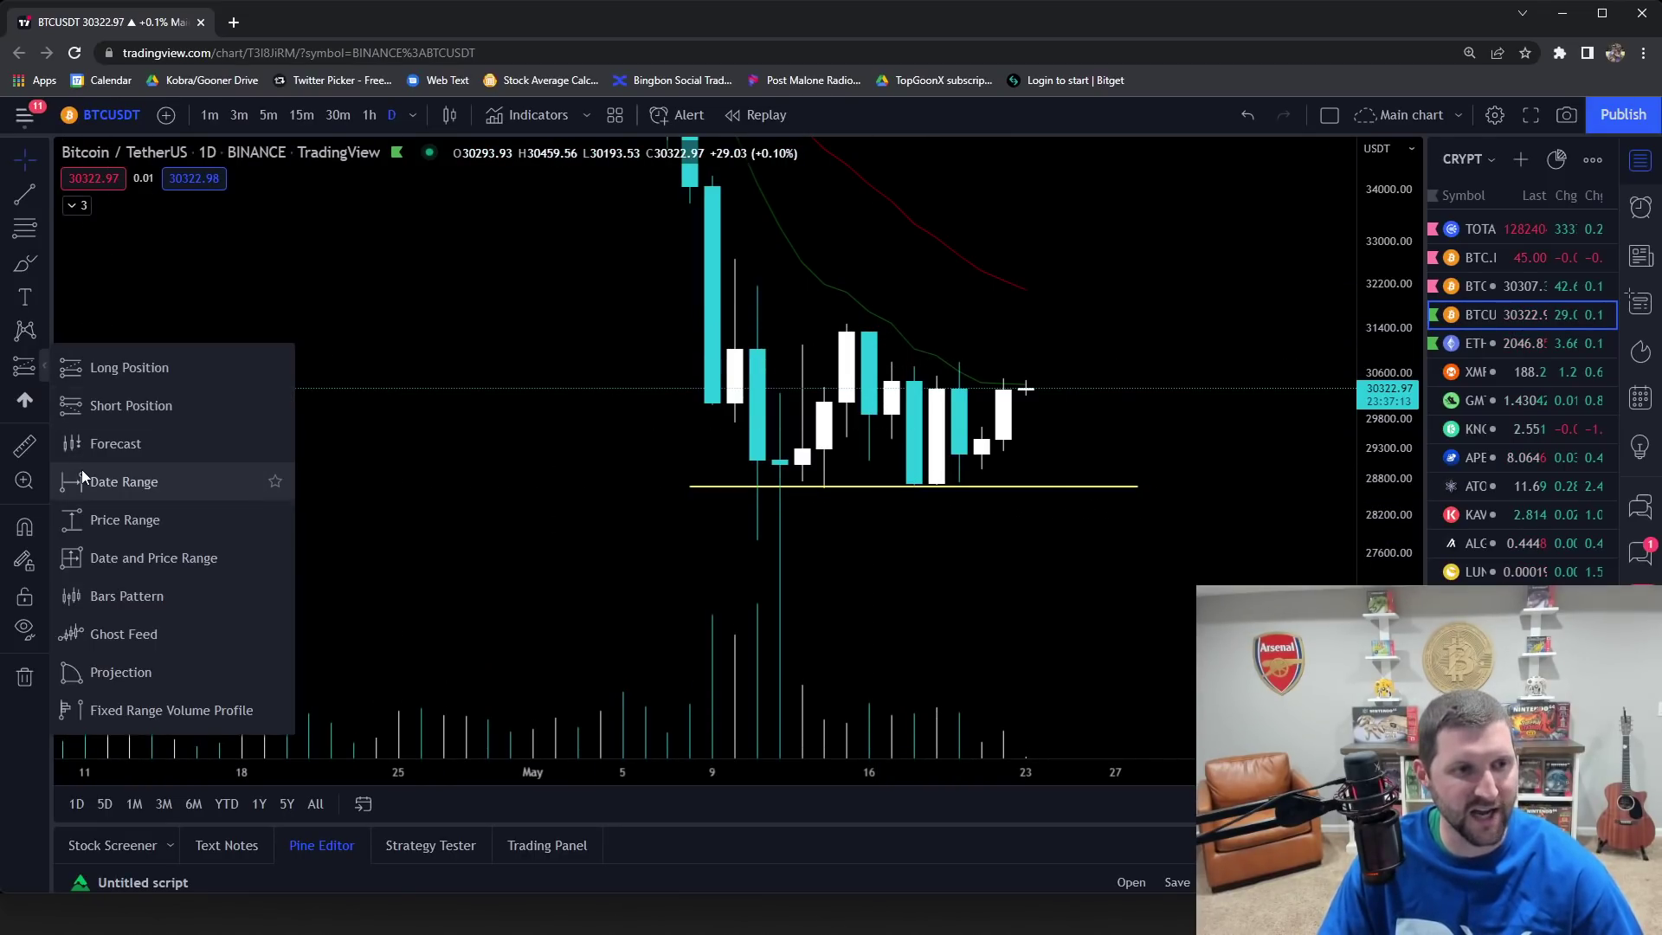
pyautogui.click(81, 476)
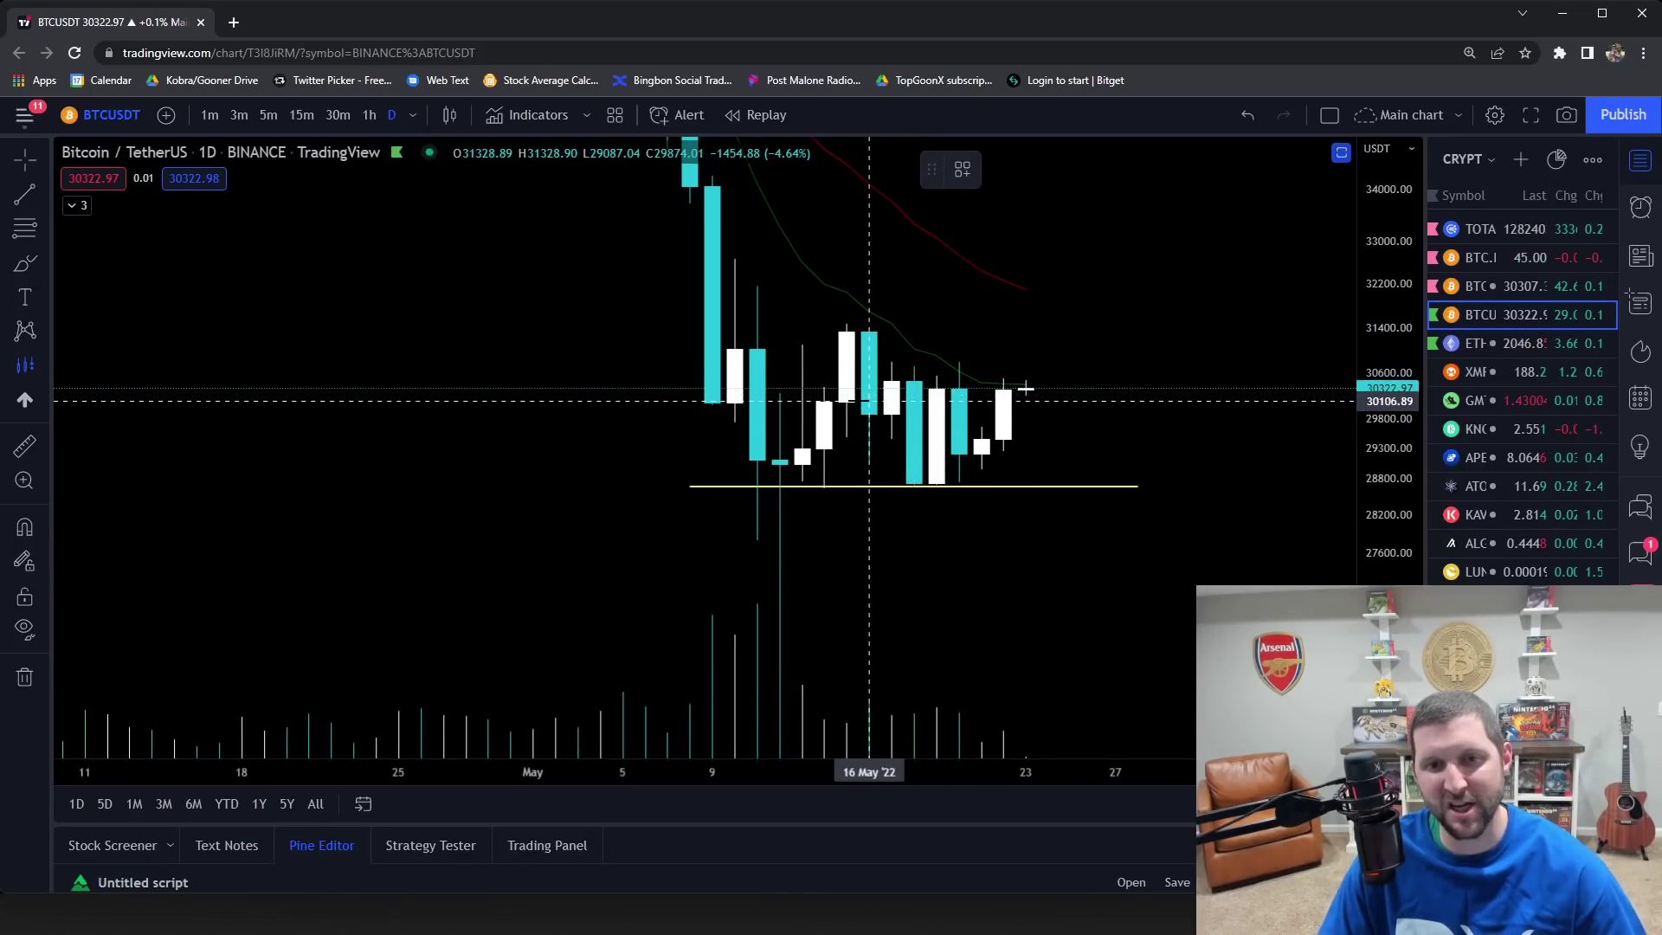
pyautogui.click(869, 401)
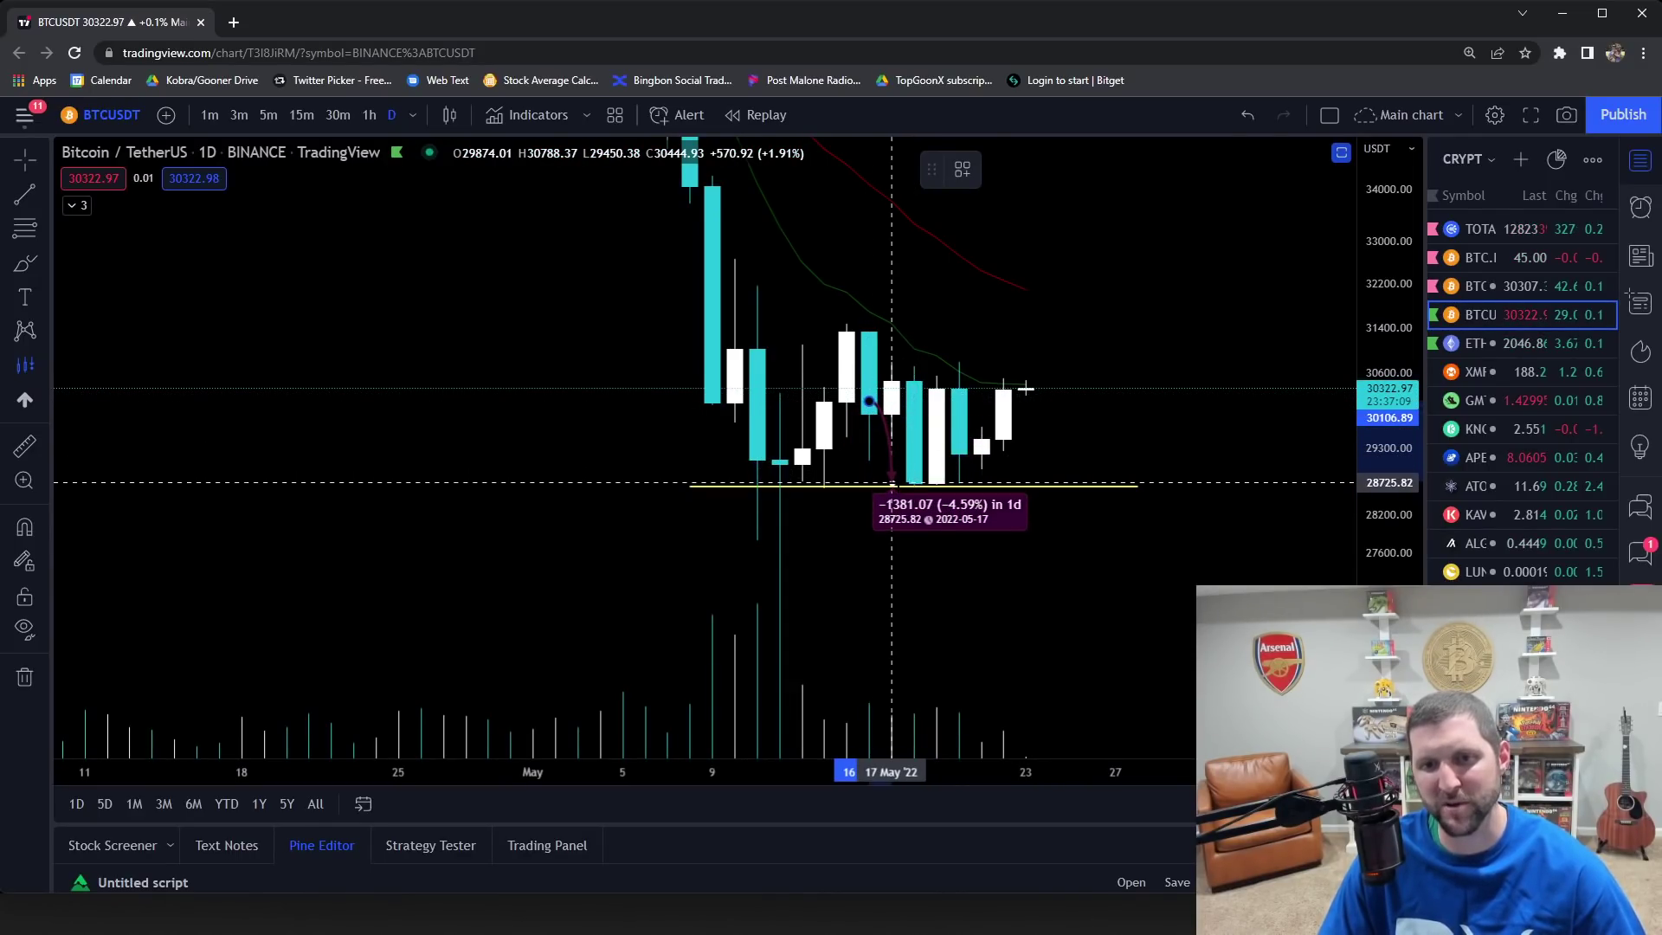
pyautogui.click(891, 482)
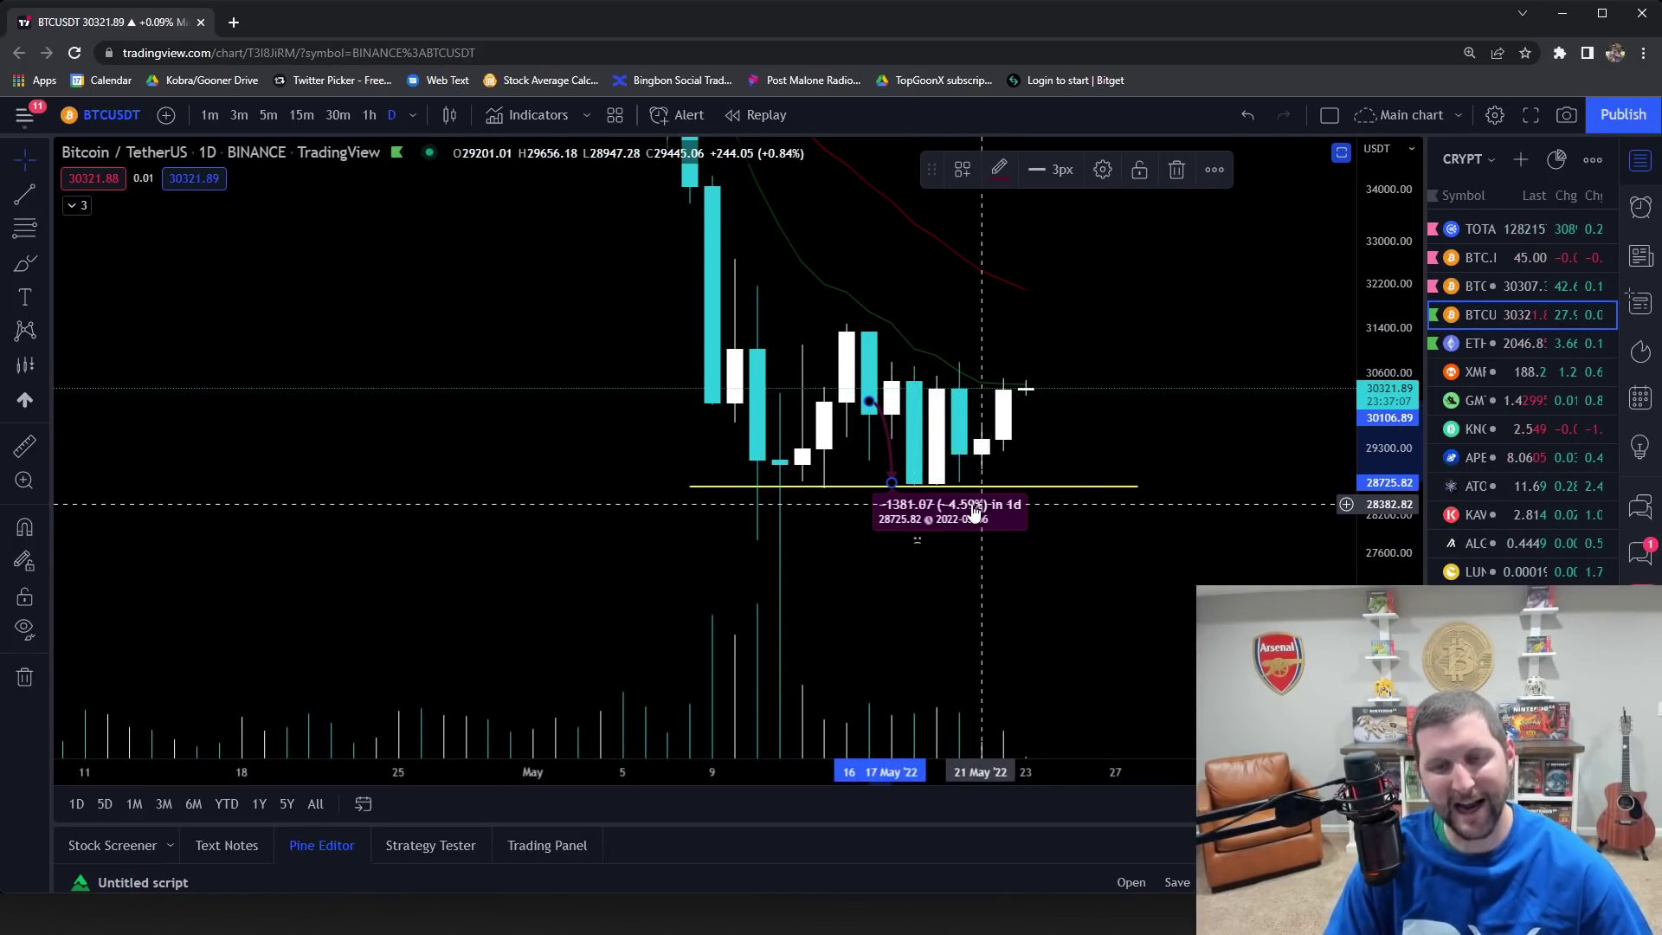
pyautogui.press('Delete')
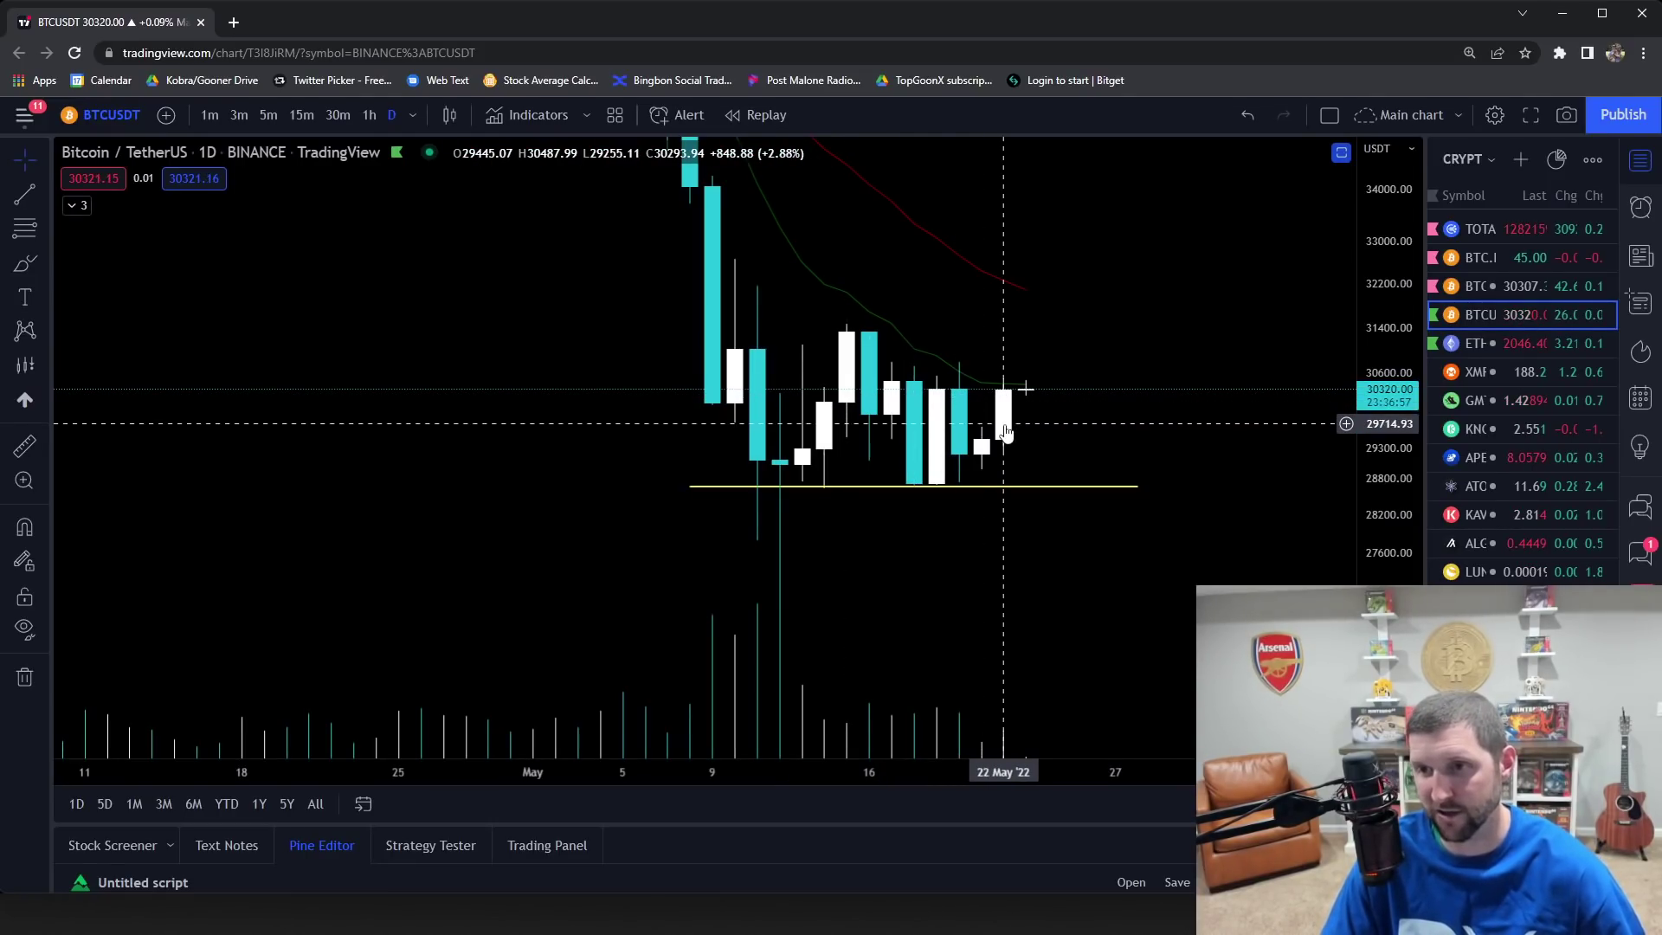
# Step: Place a Long Position at the 16 May candle with entry at about 29,137 and stop below the yellow line, at about 28,569
pyautogui.moveTo(931, 556); pyautogui.dragTo(900, 552)
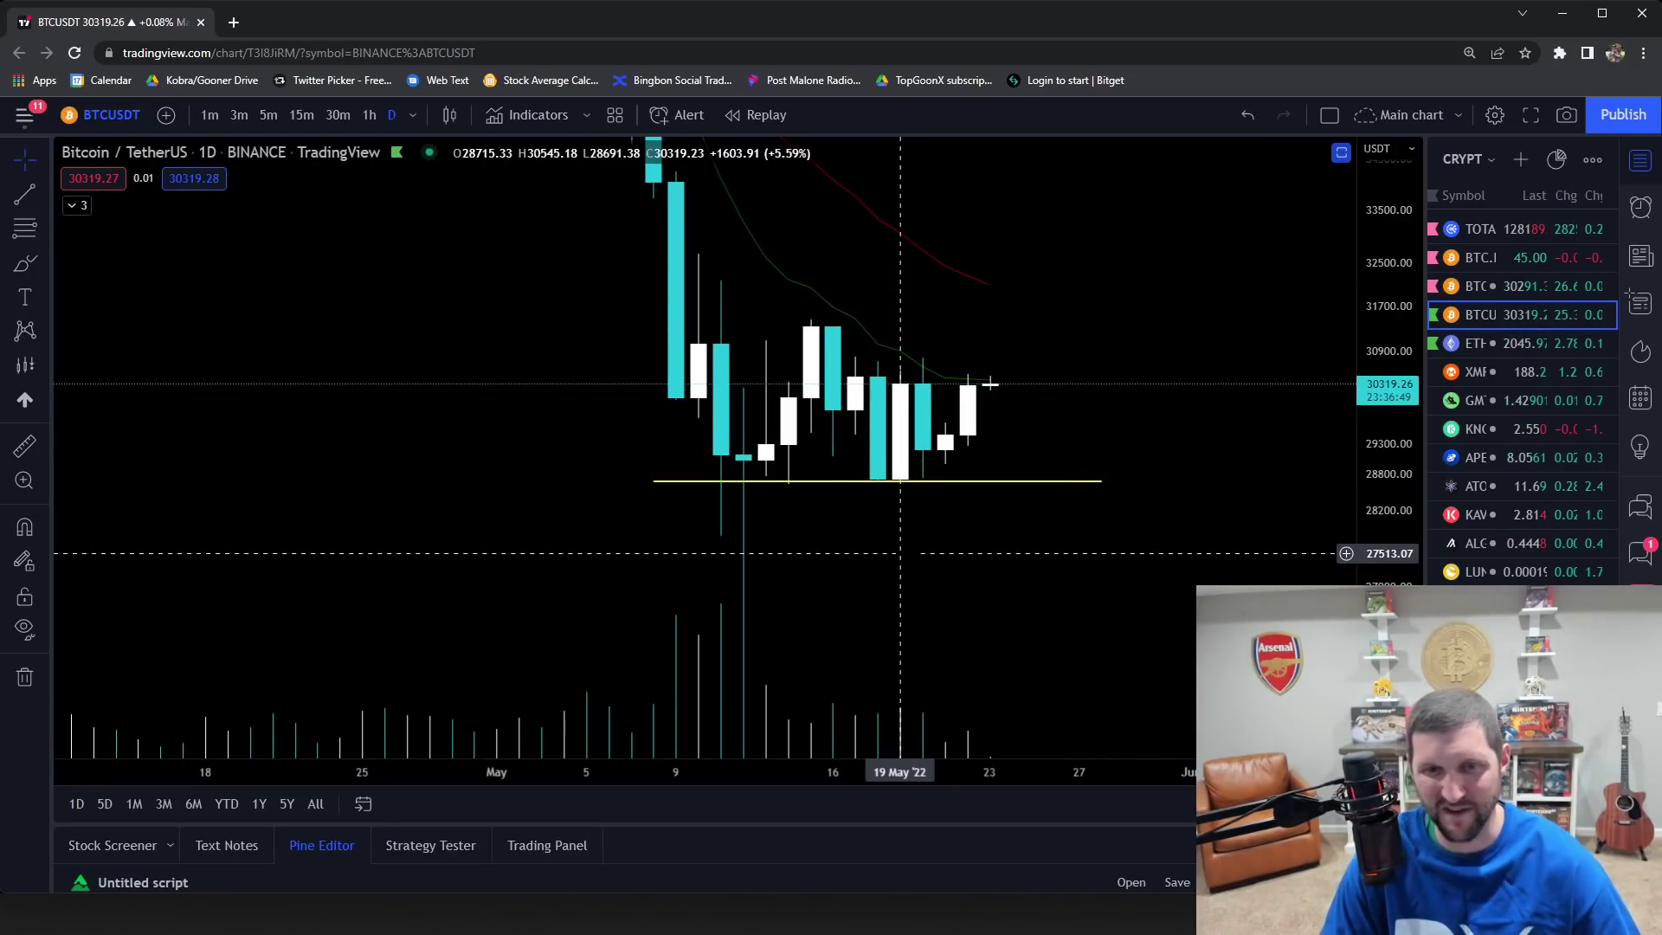
pyautogui.click(46, 357)
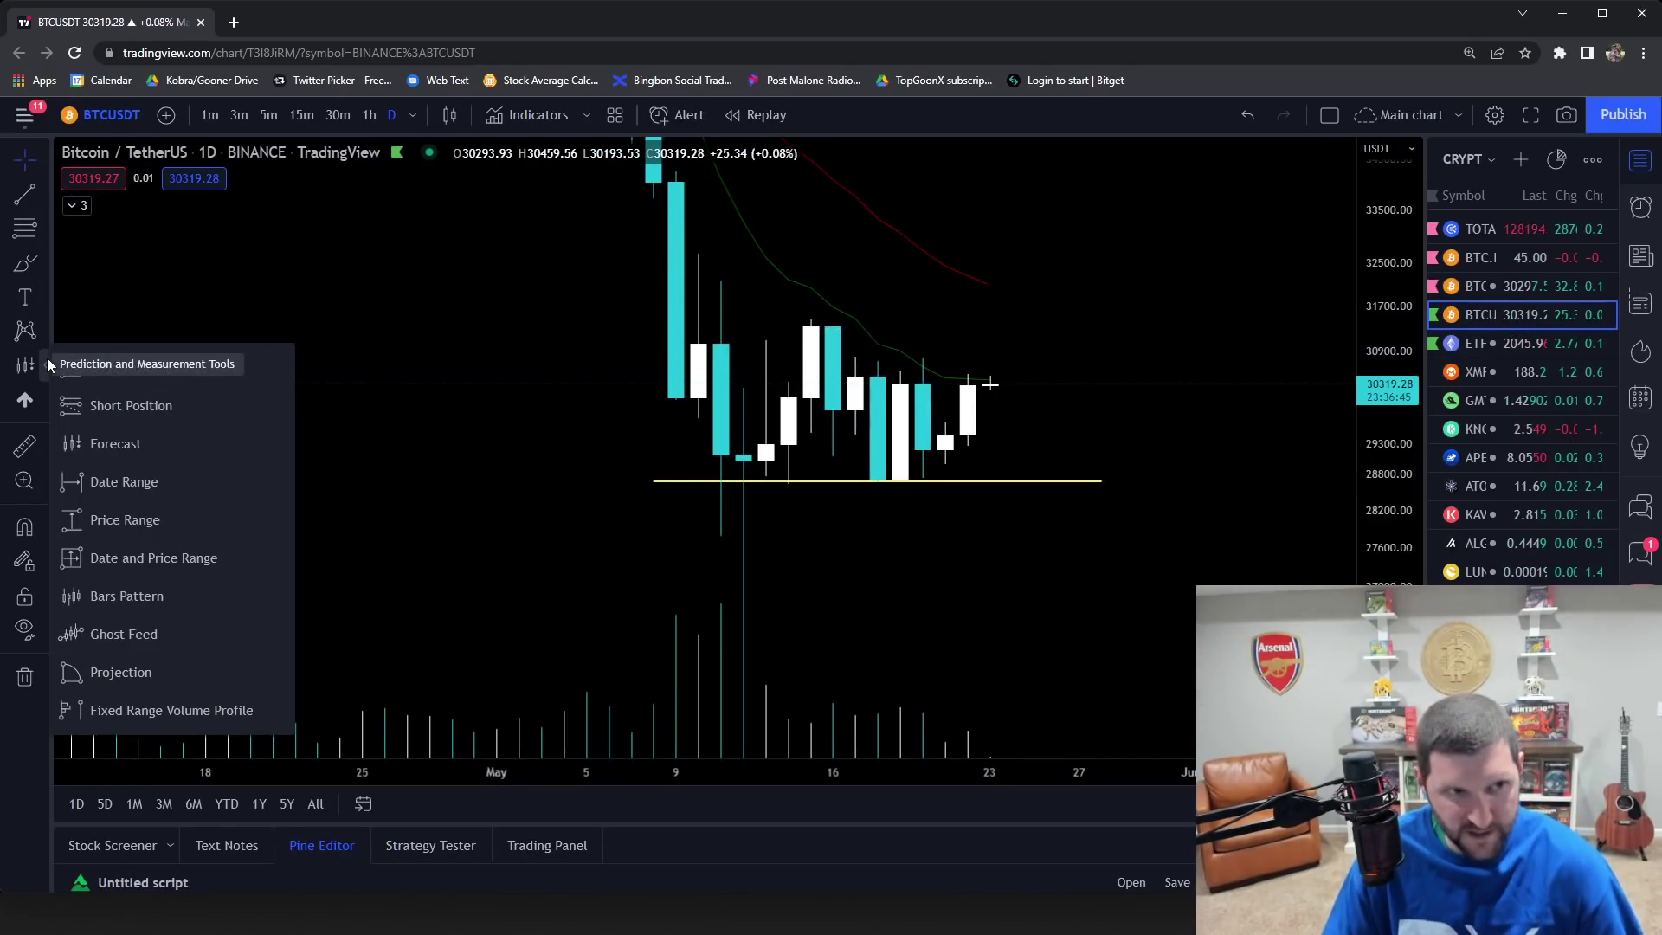
pyautogui.click(87, 365)
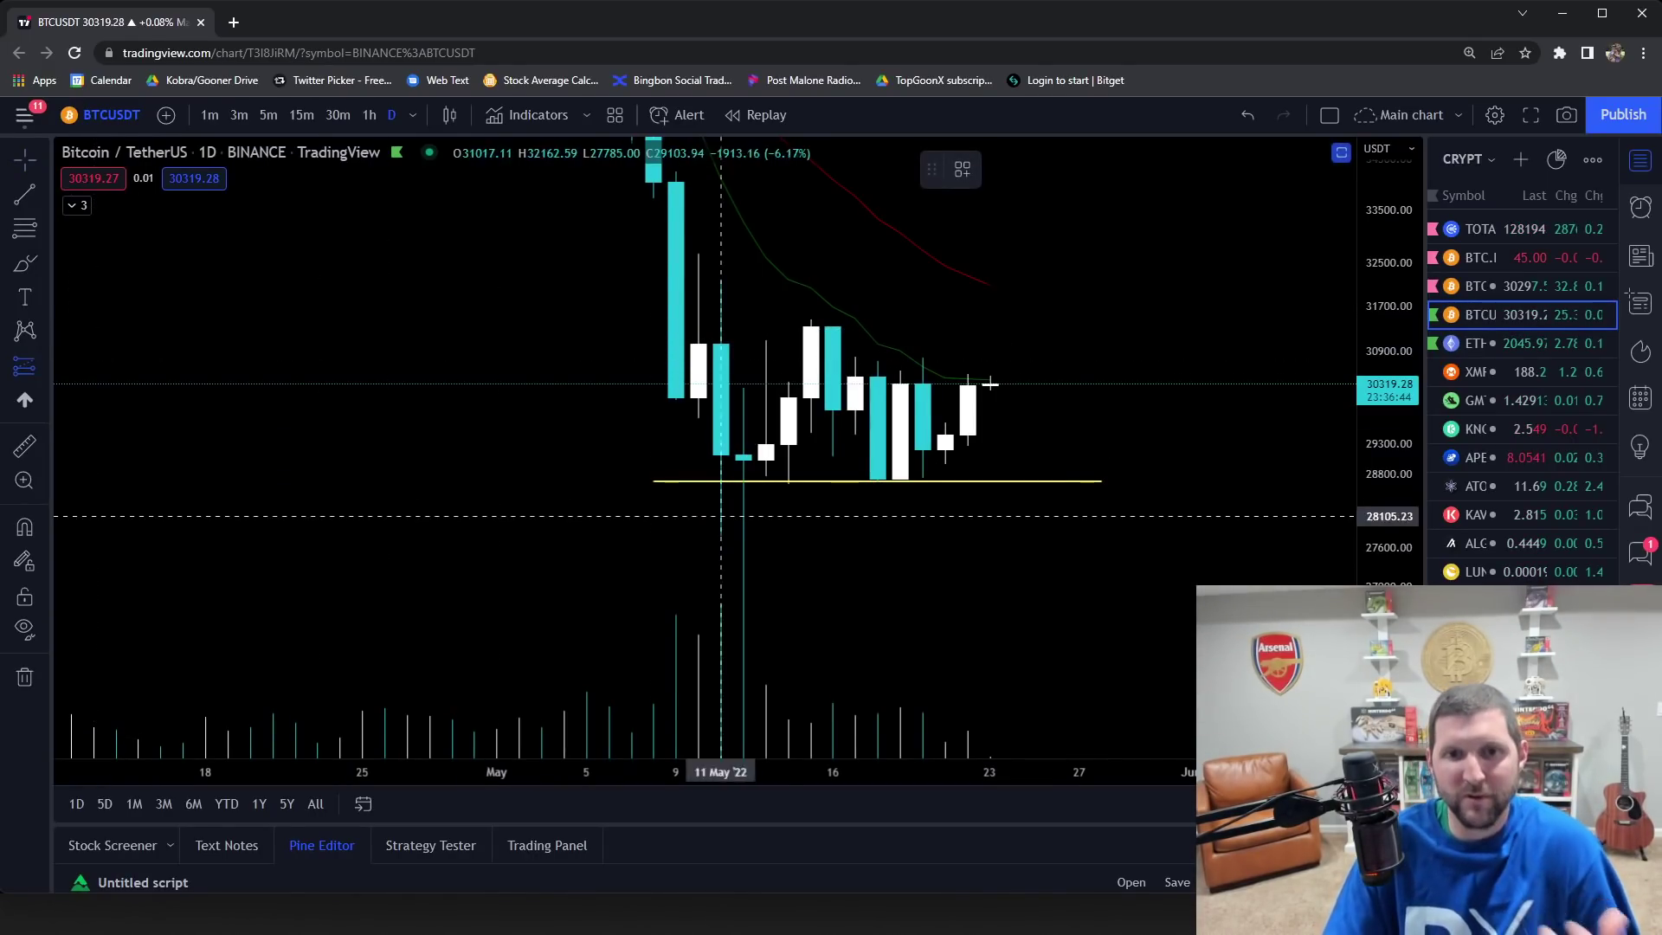
pyautogui.click(811, 396)
pyautogui.moveTo(813, 593); pyautogui.dragTo(841, 489)
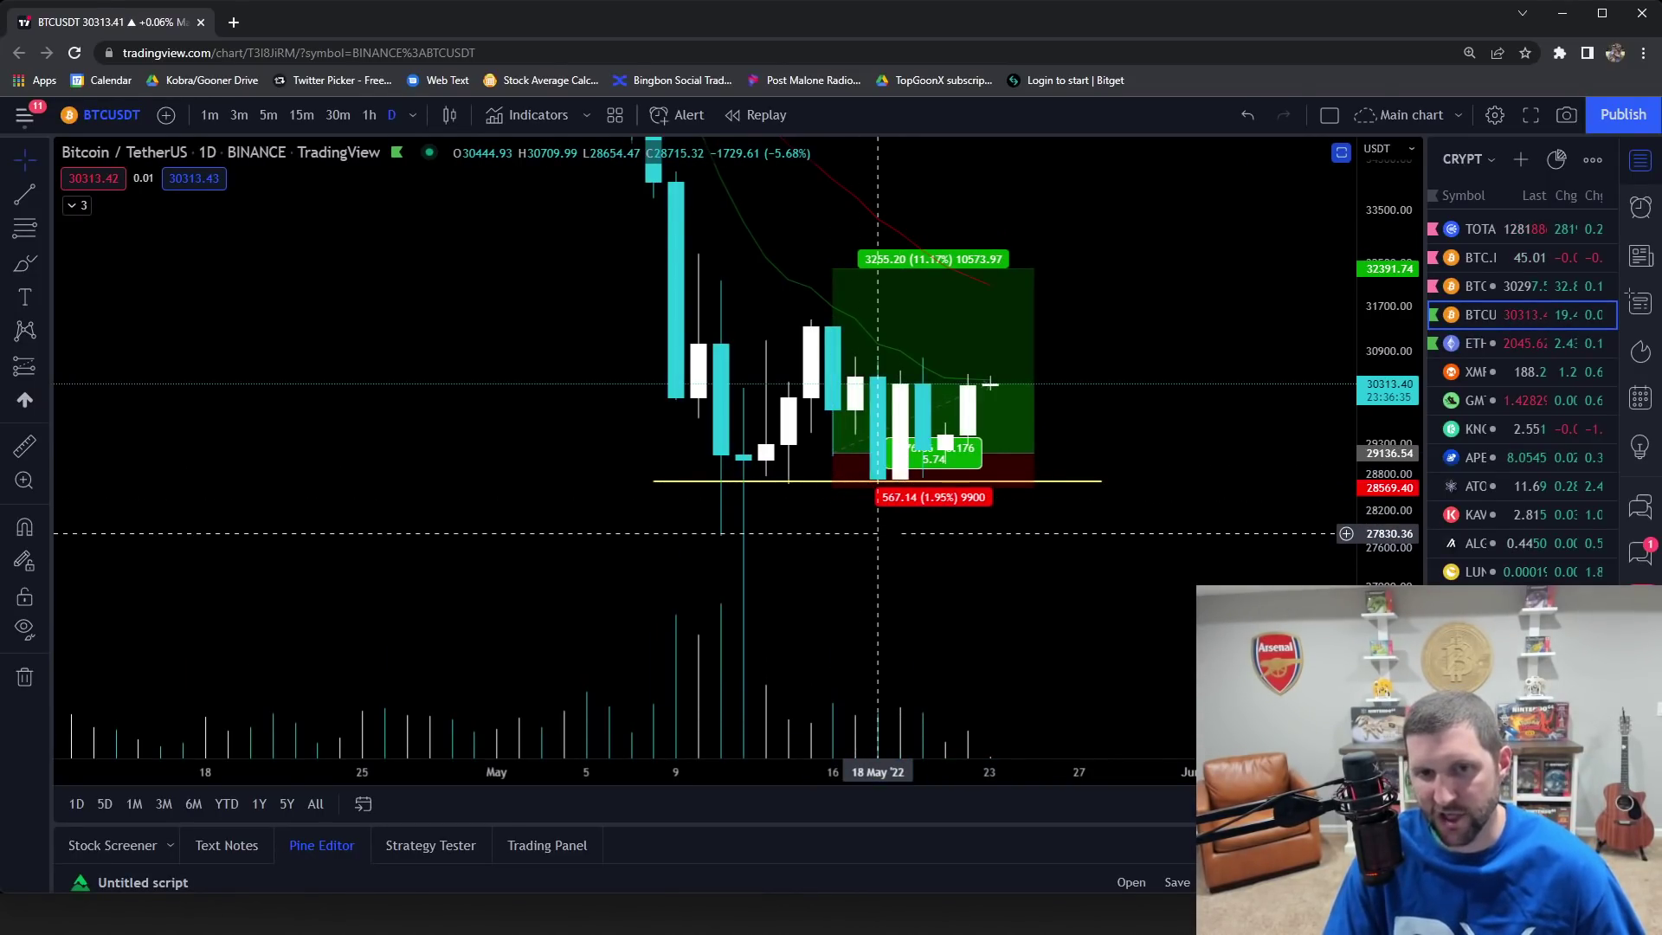
# Step: Shift the long position to the 15 May candle, with entry at about 30,058 and stop at about 28,601
pyautogui.click(858, 444)
pyautogui.moveTo(858, 444); pyautogui.dragTo(845, 494)
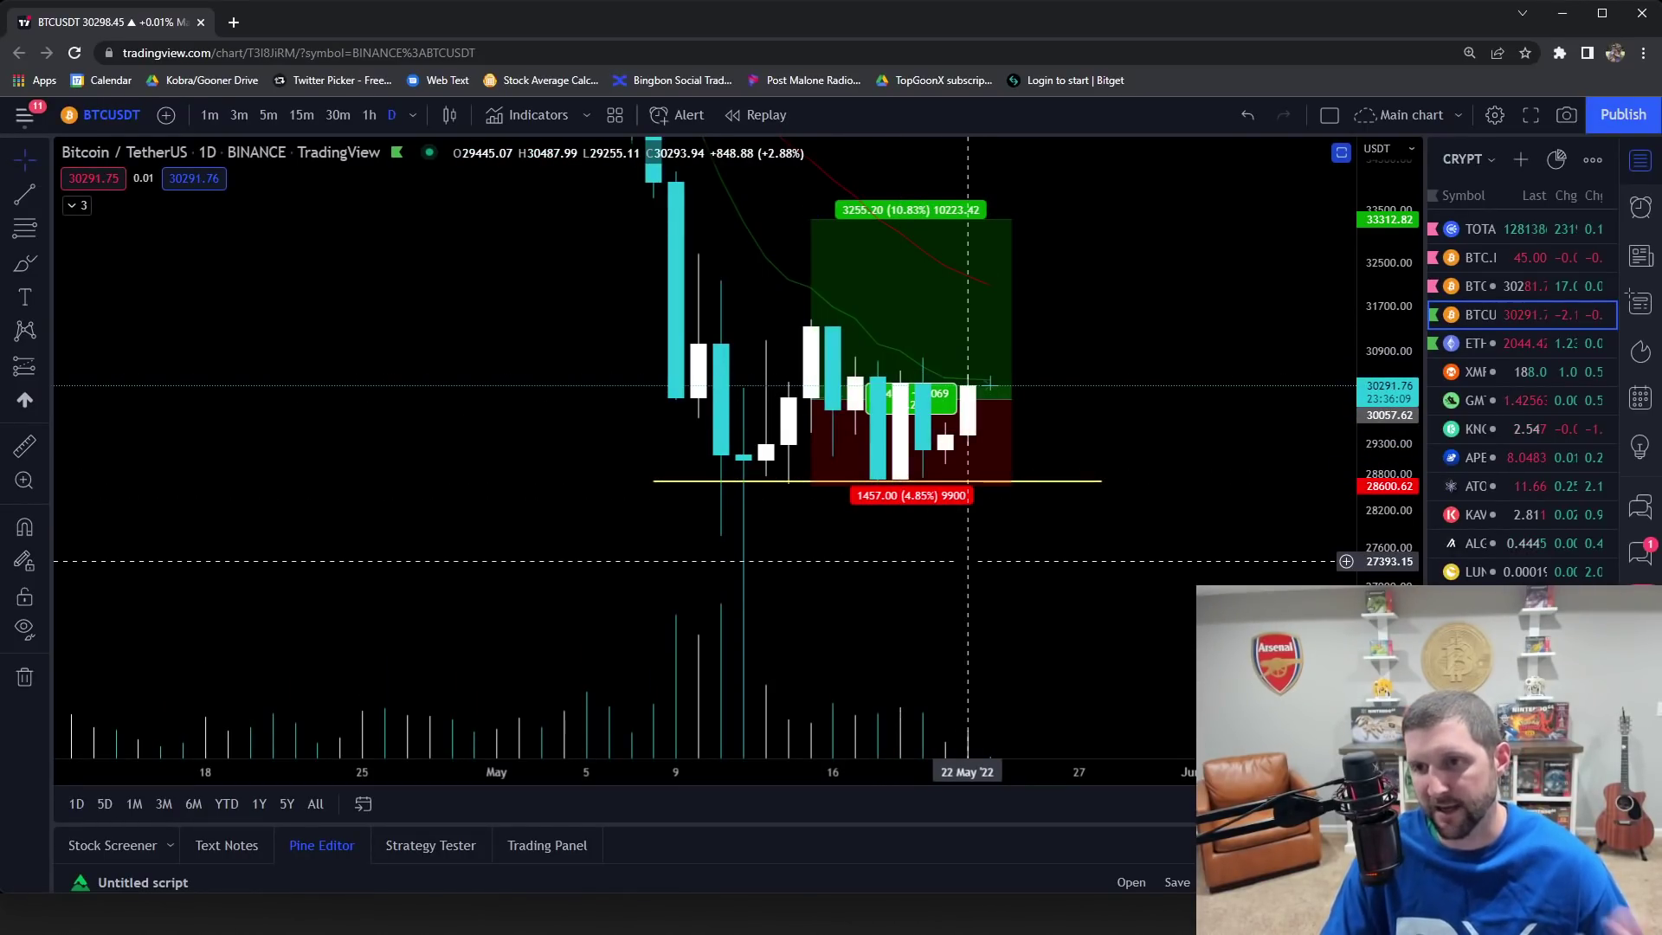
pyautogui.click(811, 486)
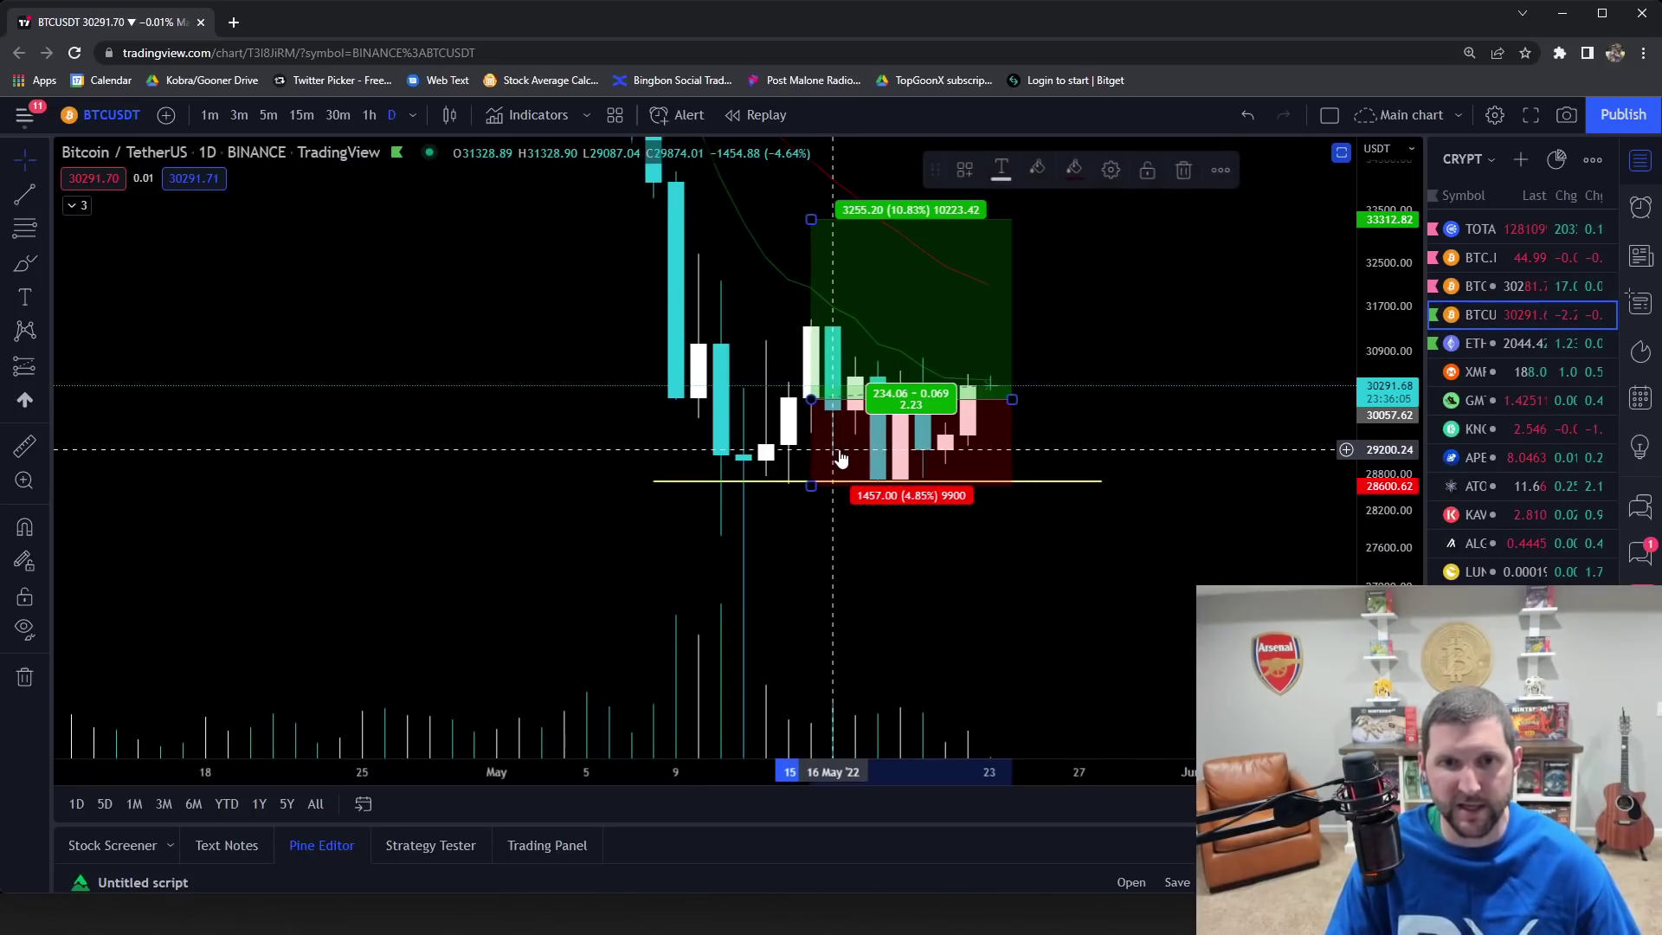
pyautogui.moveTo(837, 451); pyautogui.dragTo(838, 451)
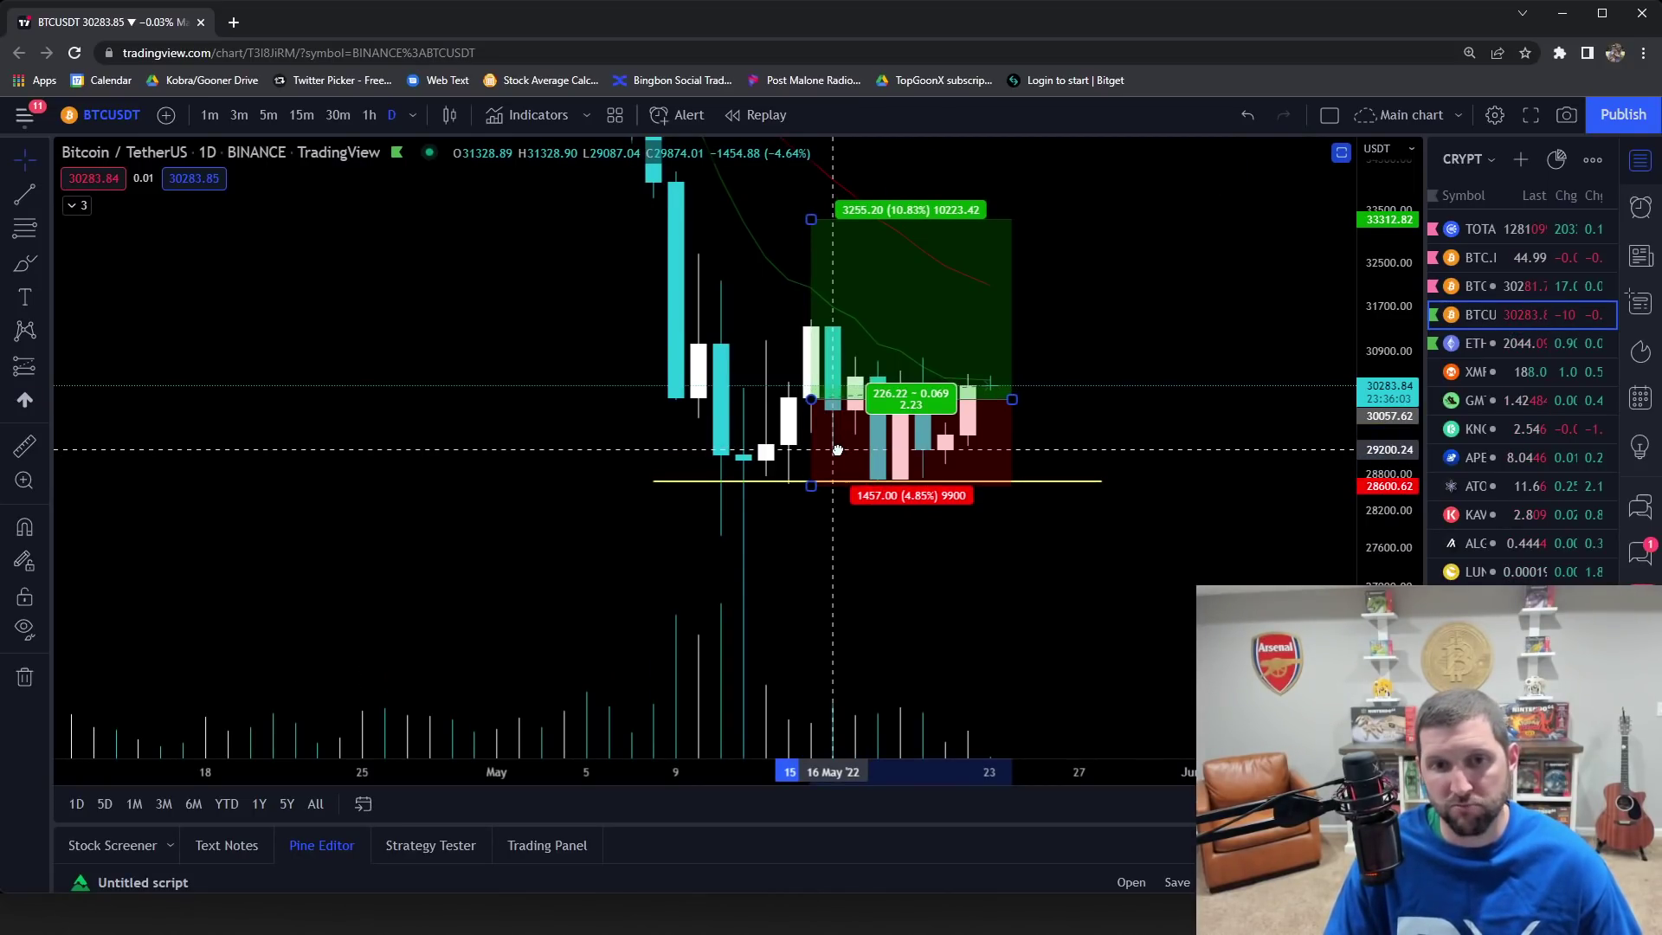
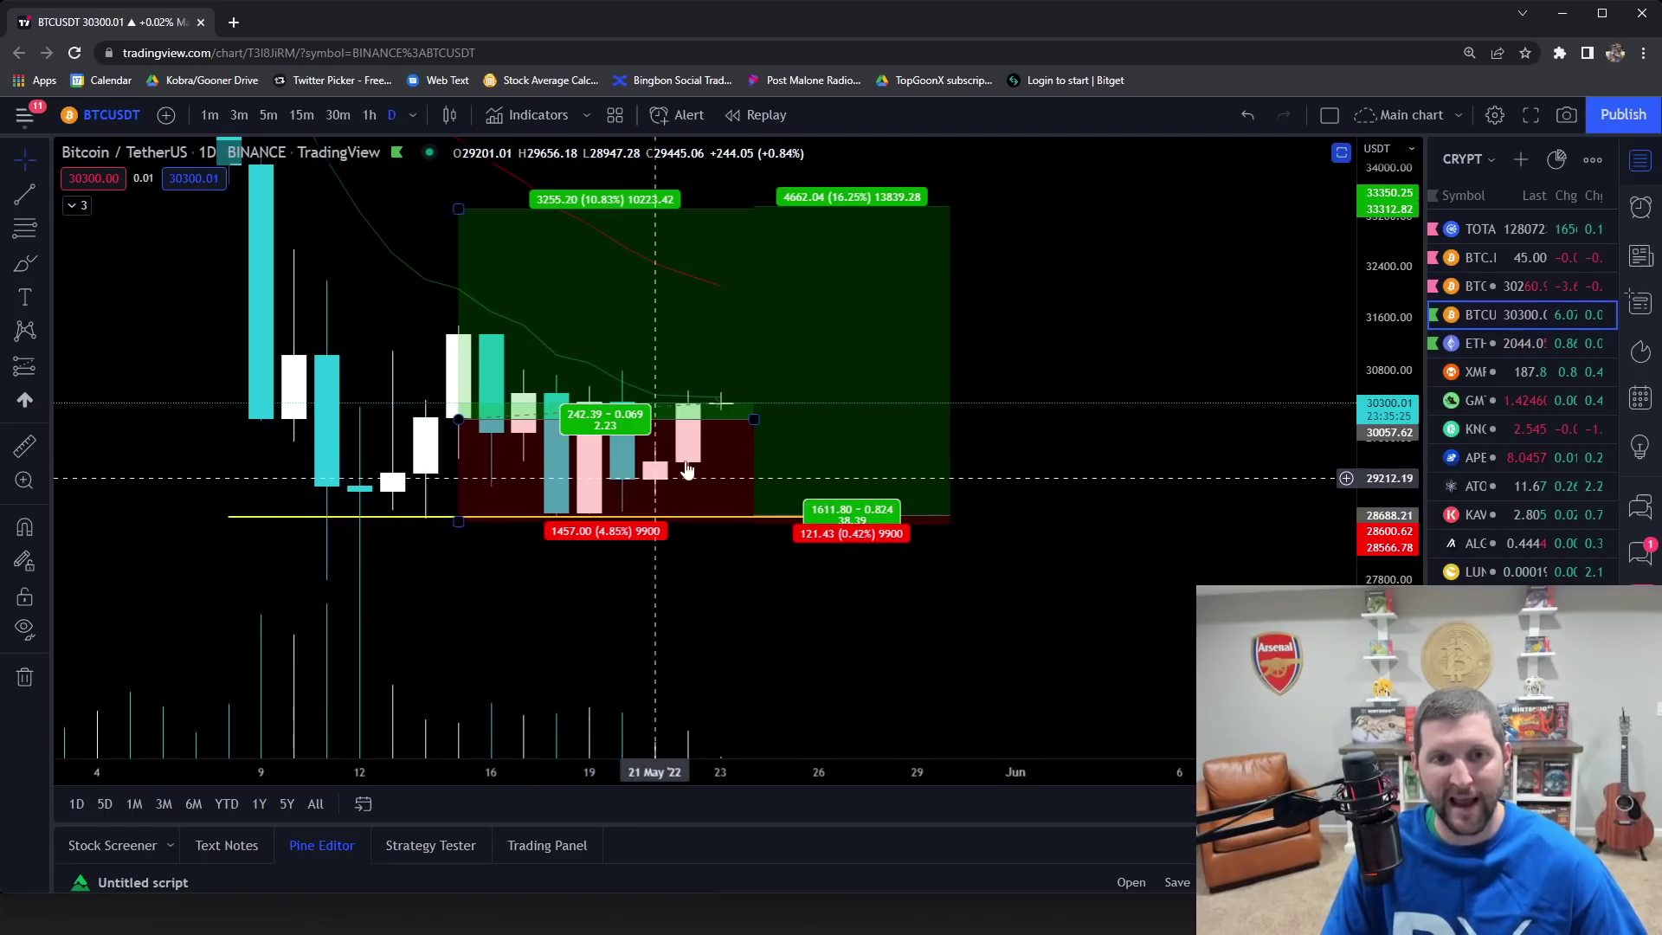
# Step: Delete both long positions from the chart, keeping the yellow support line
pyautogui.click(830, 526)
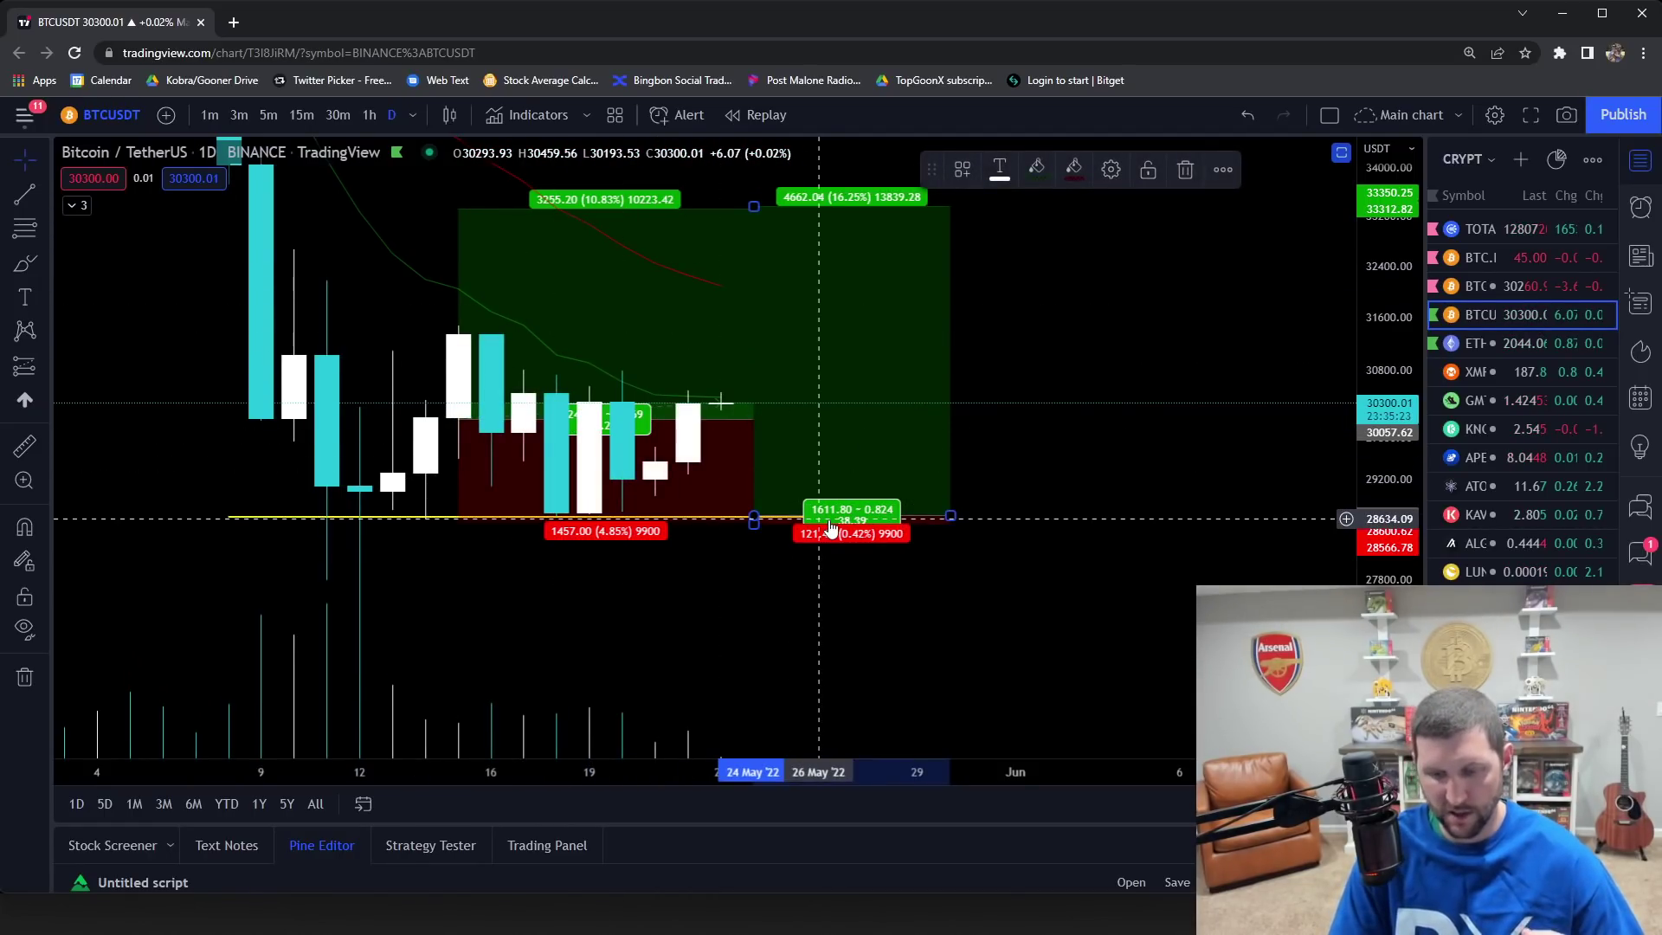
pyautogui.press('Delete')
pyautogui.click(739, 482)
pyautogui.press('Delete')
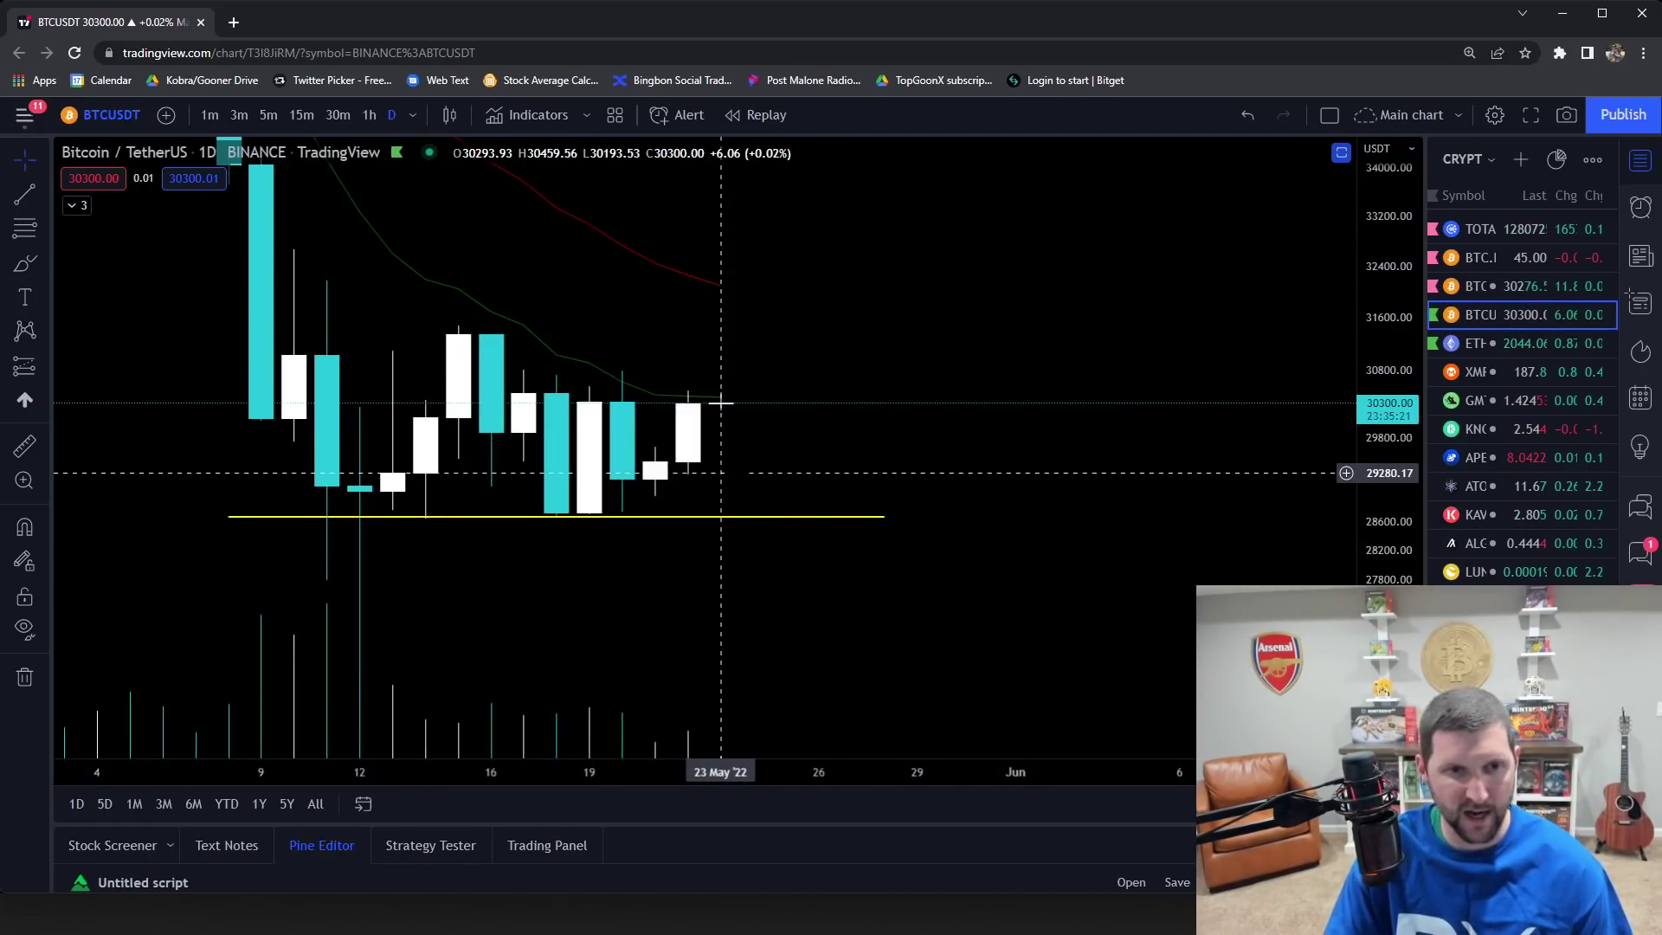
# Step: Draw a second horizontal trend line from 14 May to about 30 May, and lower it to about 29,500
pyautogui.click(25, 194)
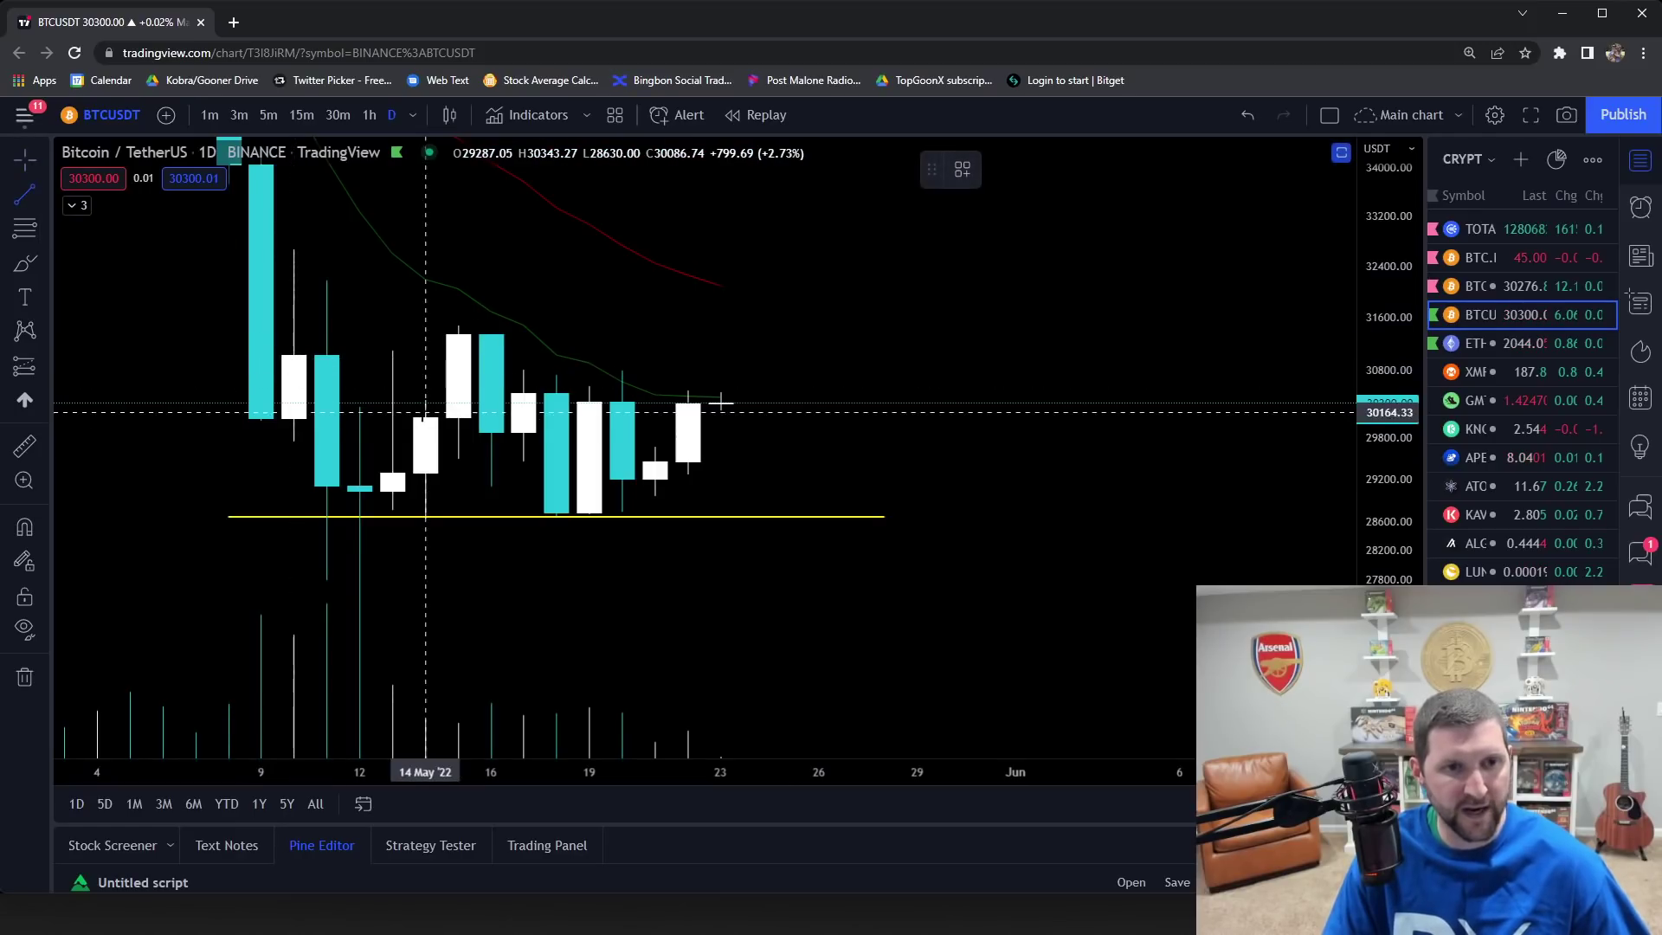
pyautogui.click(425, 416)
pyautogui.click(950, 417)
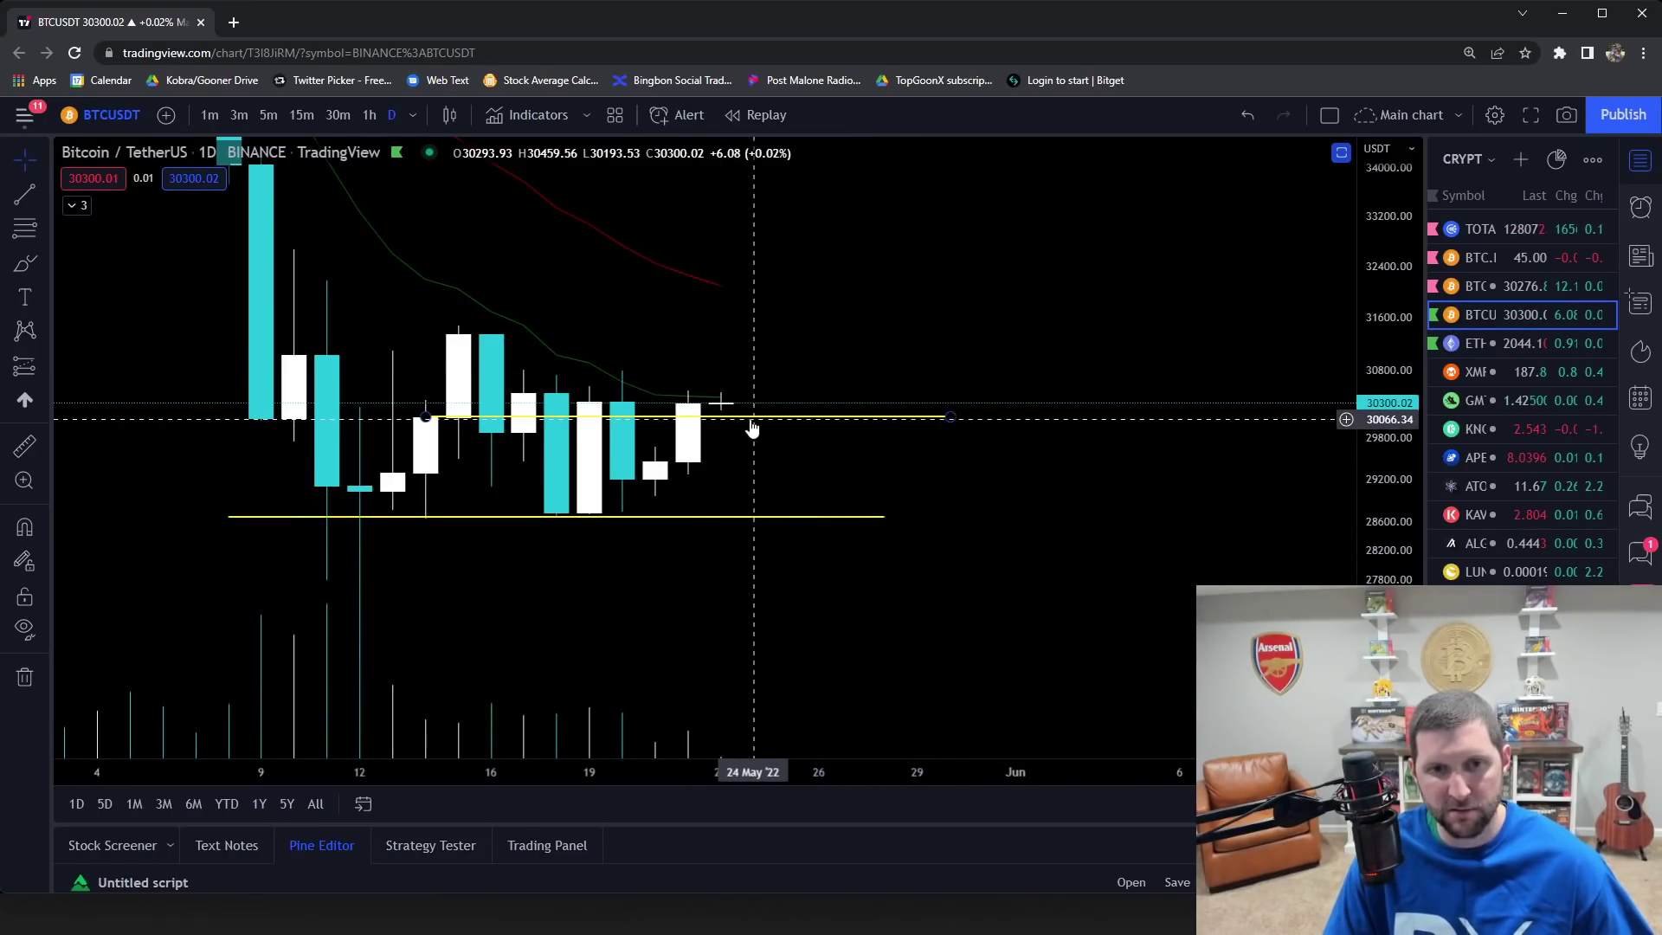
pyautogui.moveTo(753, 426); pyautogui.dragTo(753, 467)
pyautogui.moveTo(665, 545); pyautogui.dragTo(730, 545)
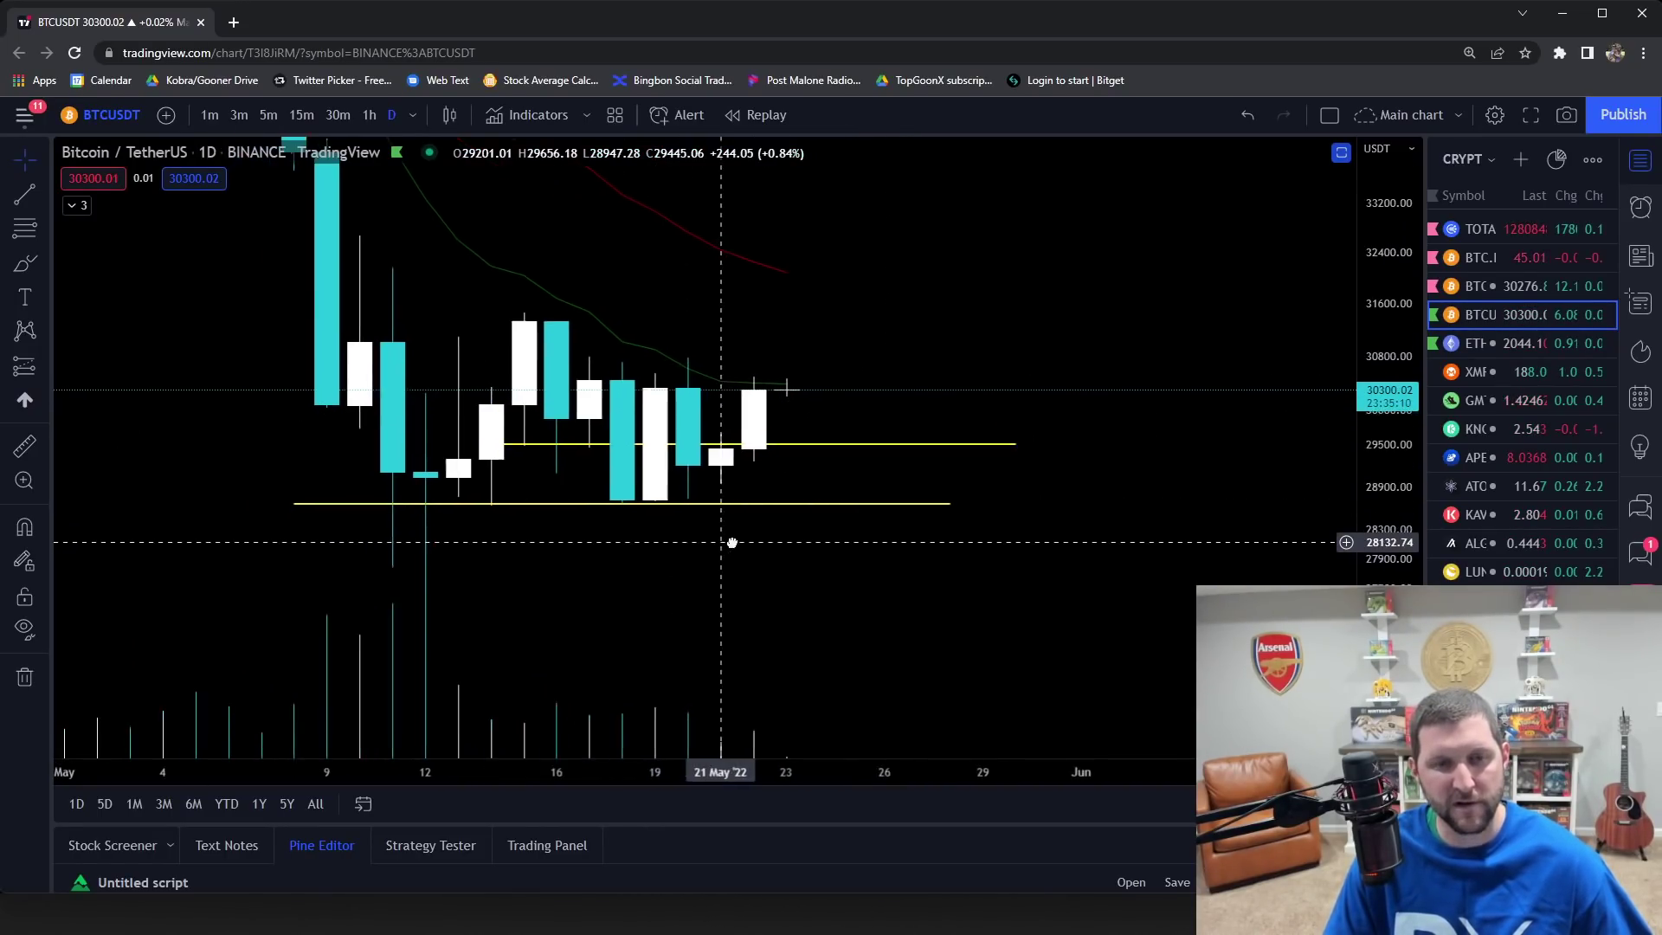
pyautogui.click(45, 367)
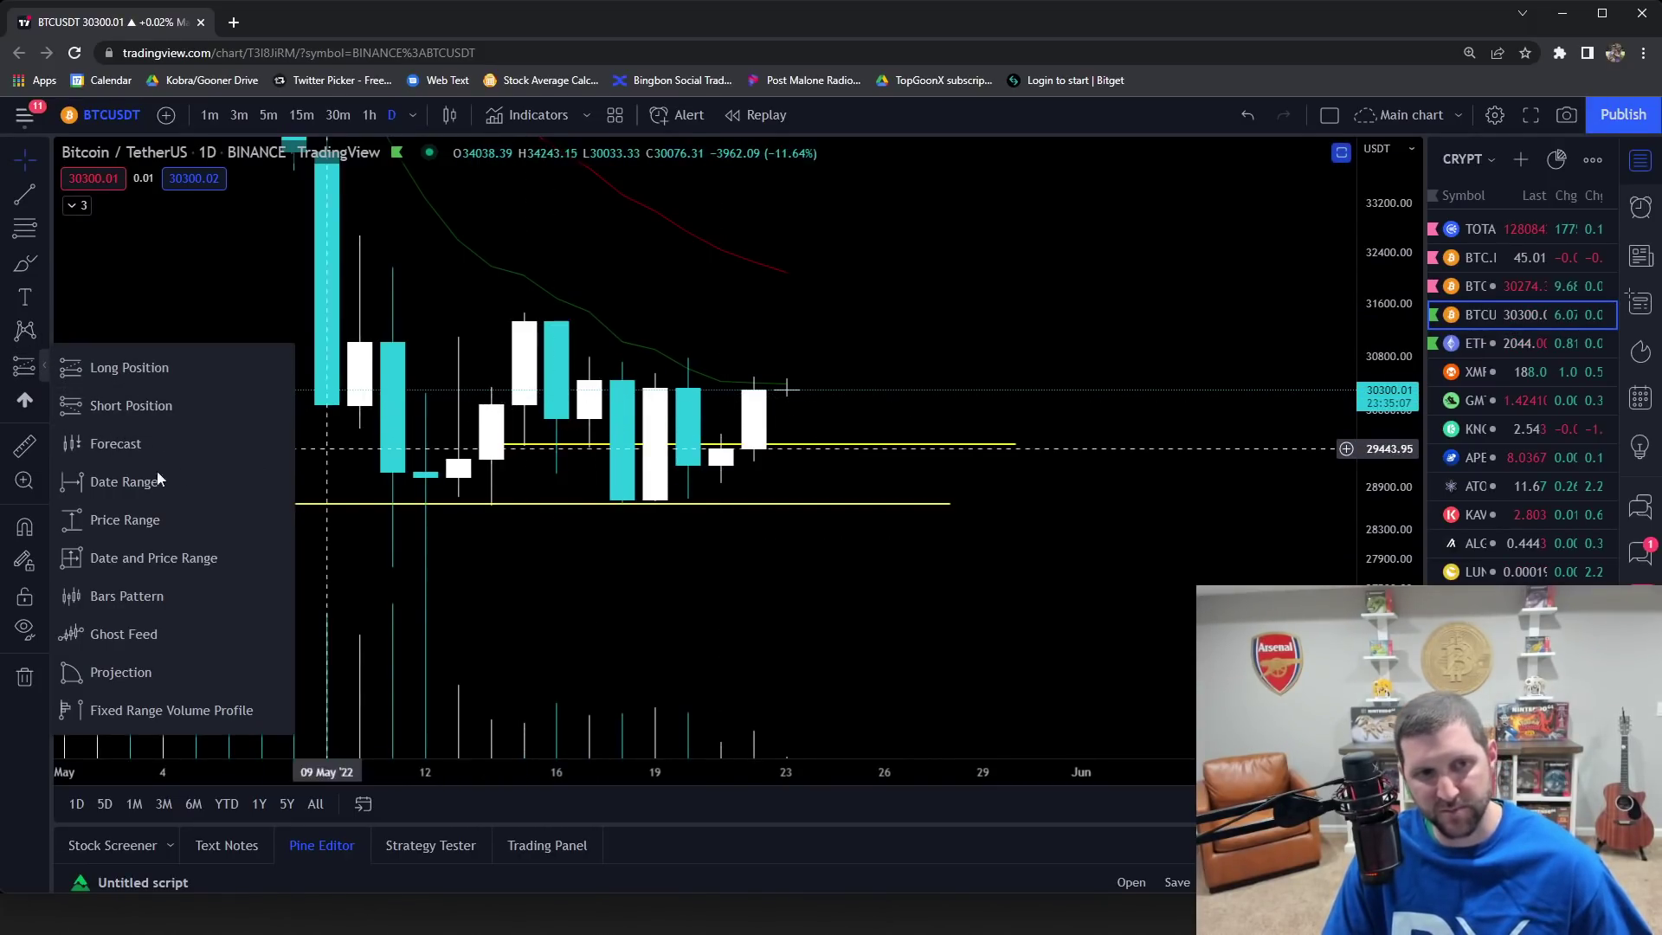
pyautogui.click(97, 445)
pyautogui.click(655, 443)
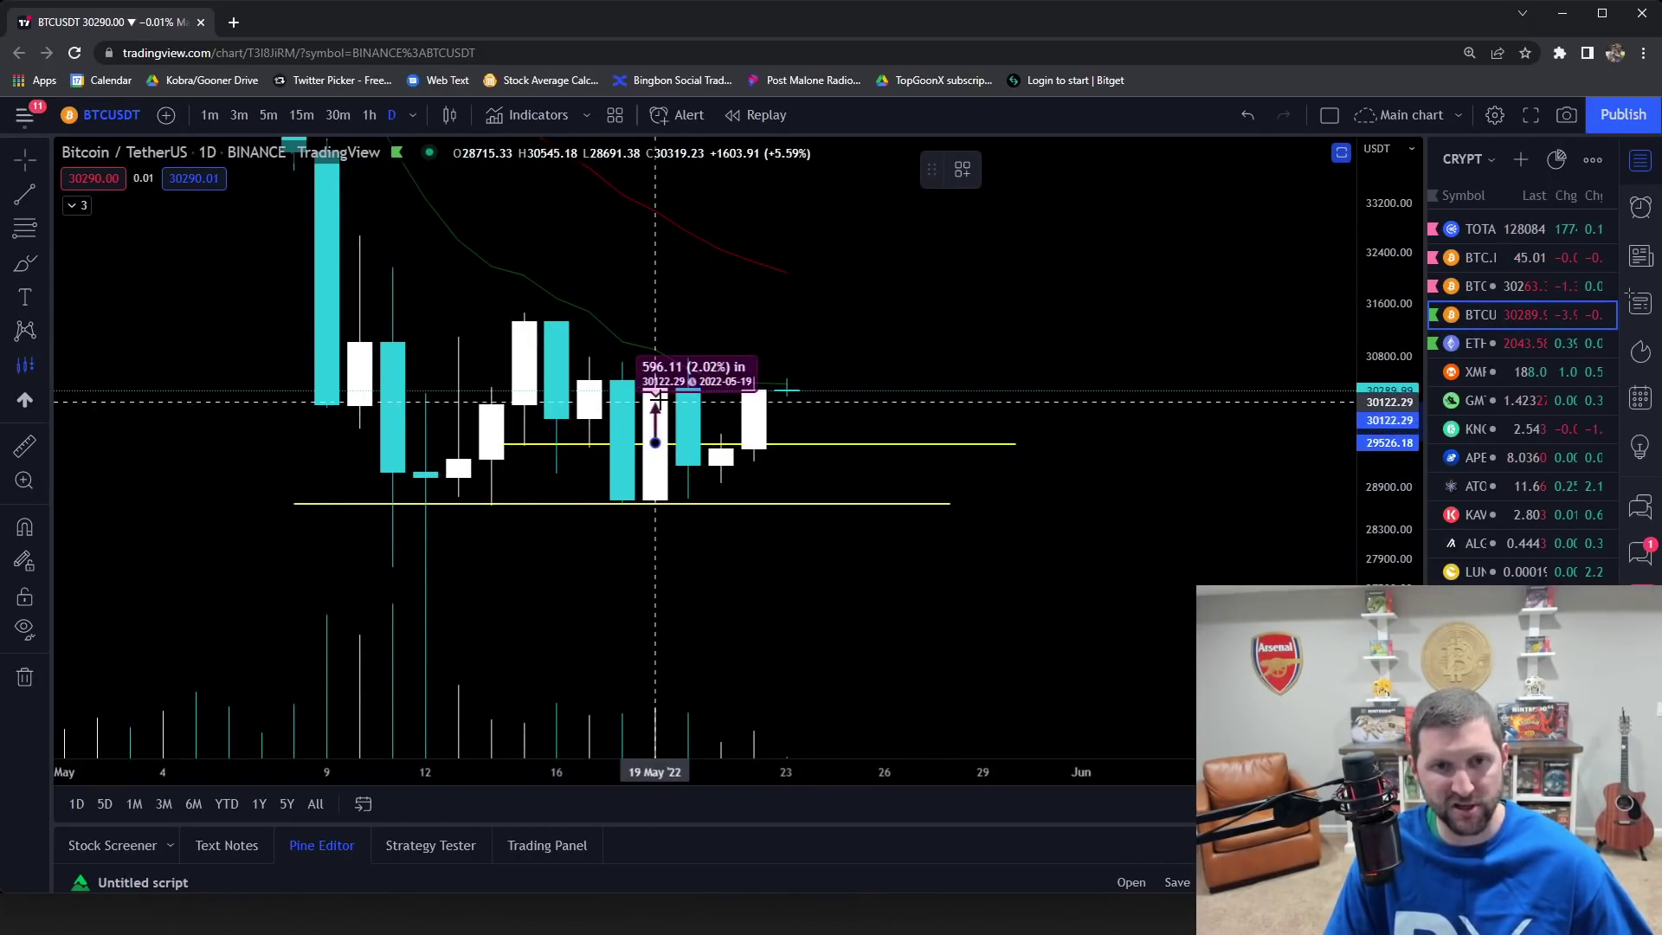
pyautogui.press('Escape')
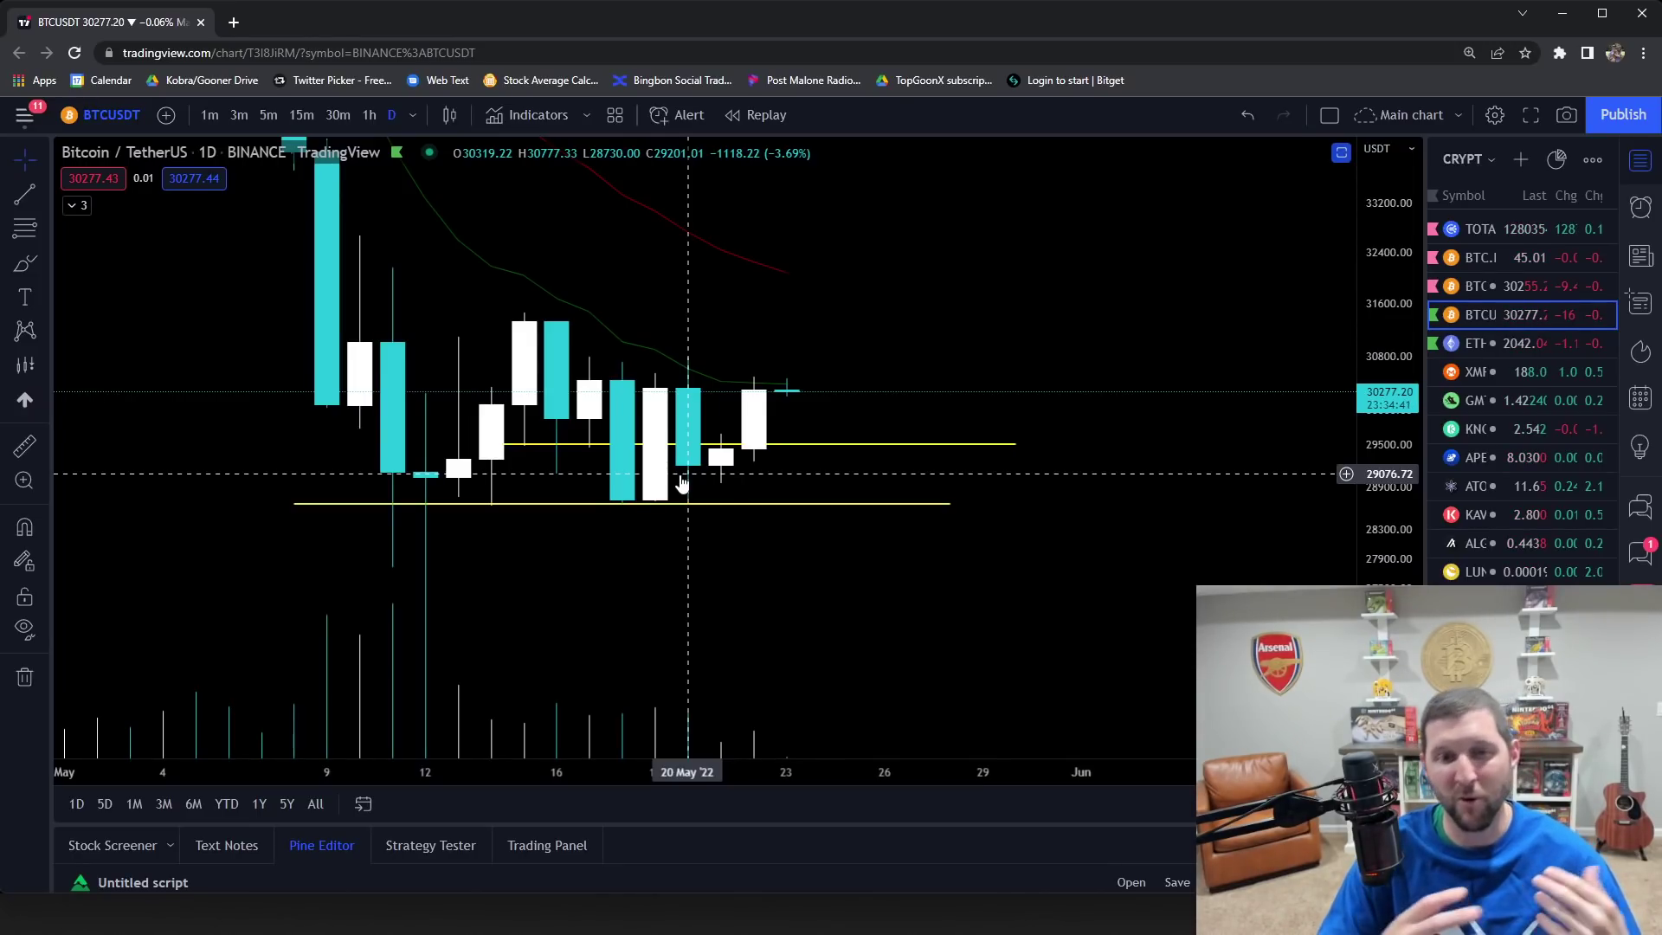
# Step: Draw a rectangle from 14 May to 25 May, covering prices from about 30,080 to 30,489
pyautogui.click(37, 258)
pyautogui.click(83, 338)
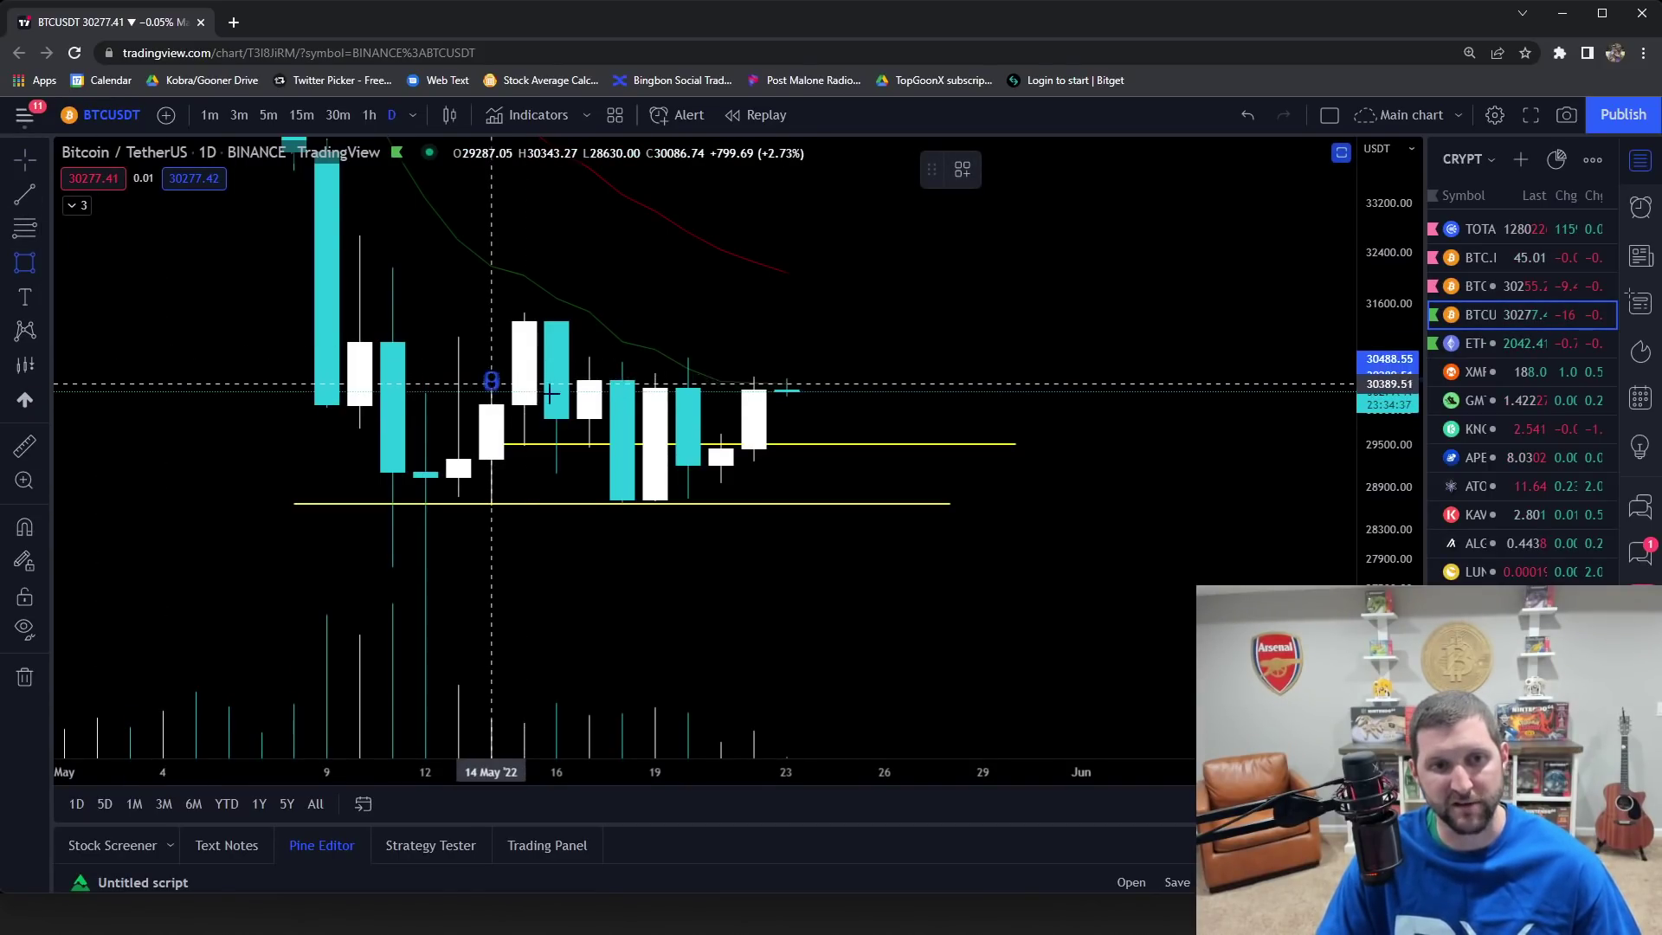
pyautogui.click(852, 404)
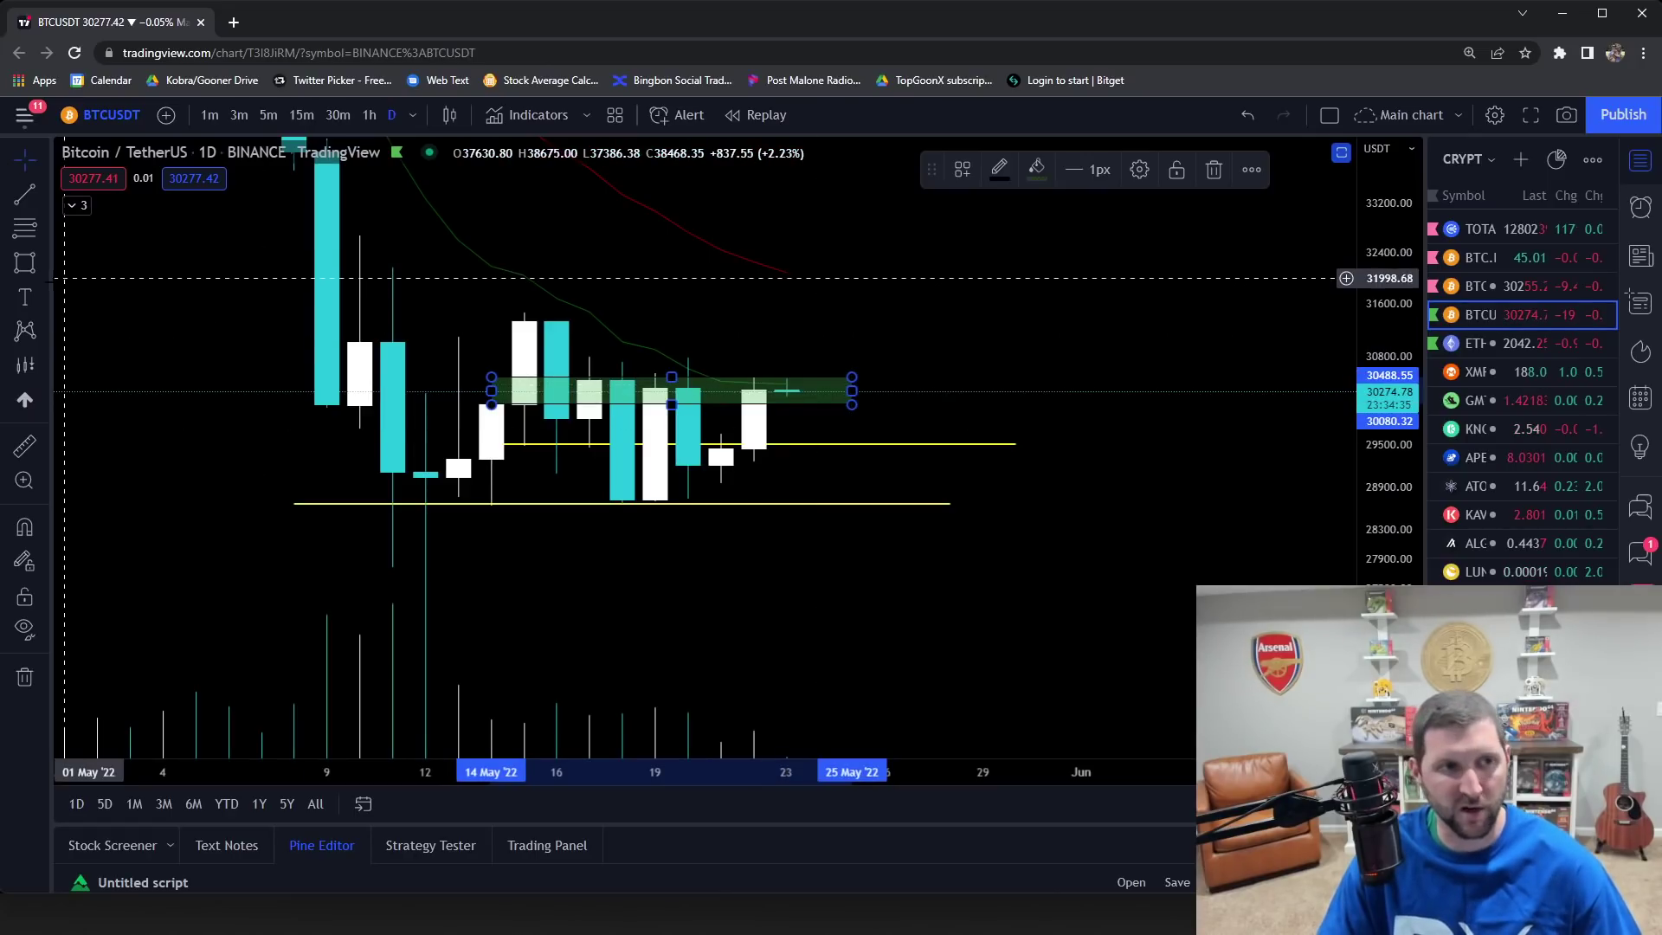
# Step: Brush a falling price path from the 23 May candle through both yellow lines to about 27 May
pyautogui.click(39, 267)
pyautogui.click(60, 264)
pyautogui.moveTo(786, 386); pyautogui.dragTo(917, 517)
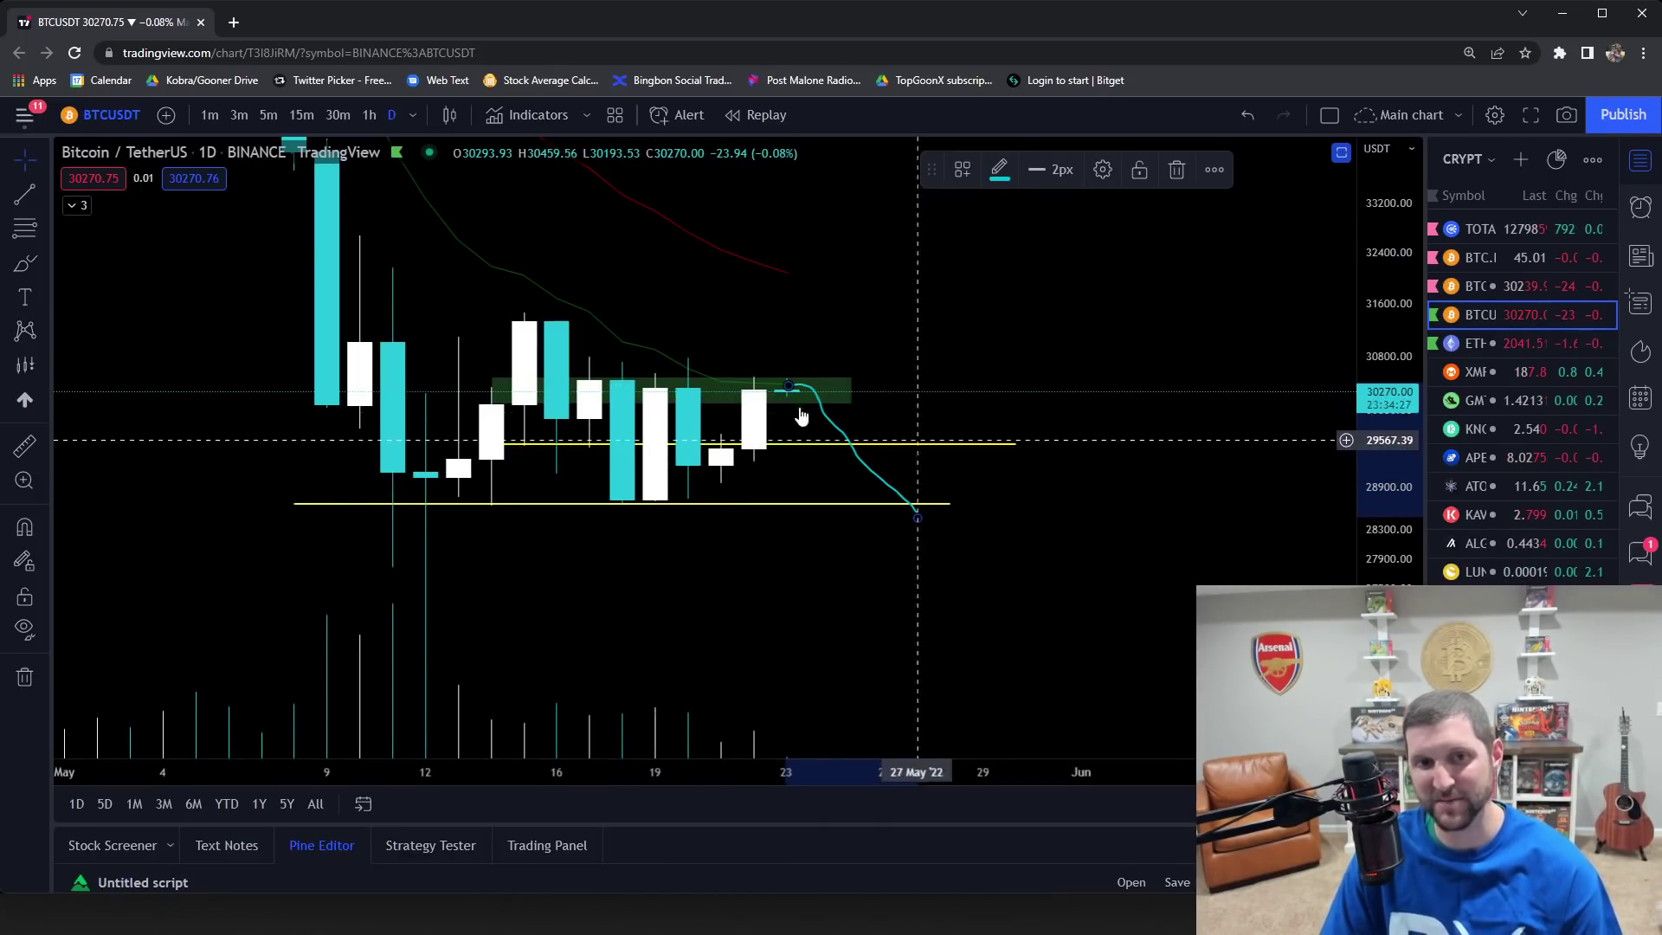
# Step: Delete the brush path and the green rectangle, and remove all remaining drawings from the chart
pyautogui.press('Delete')
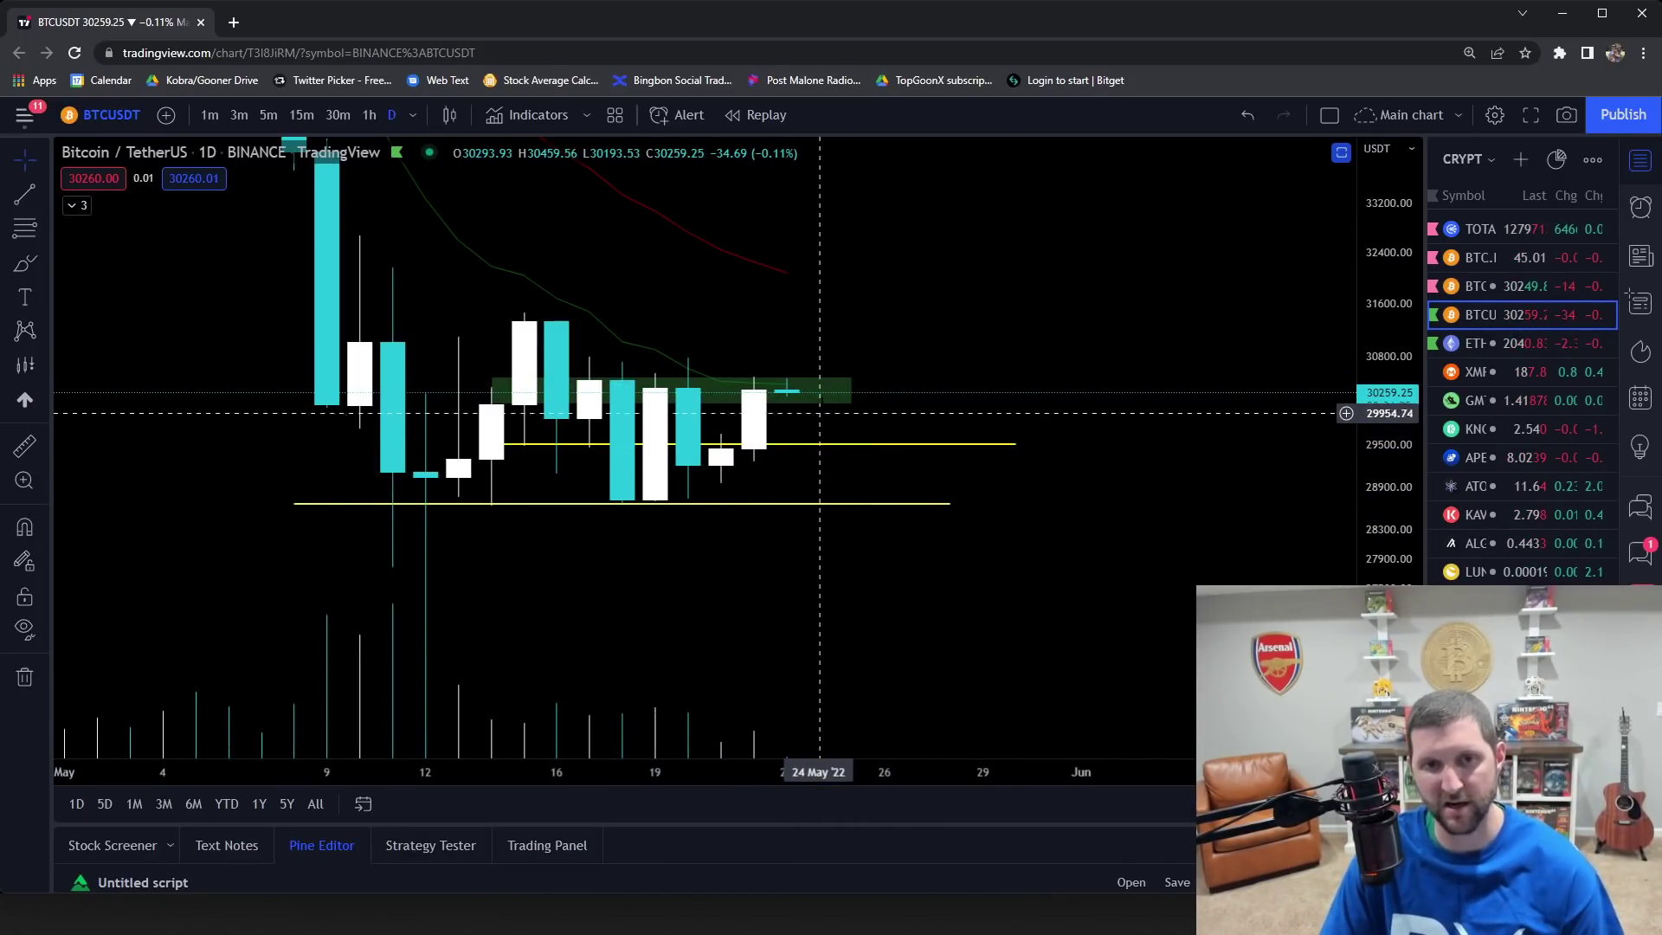
pyautogui.click(820, 404)
pyautogui.press('Delete')
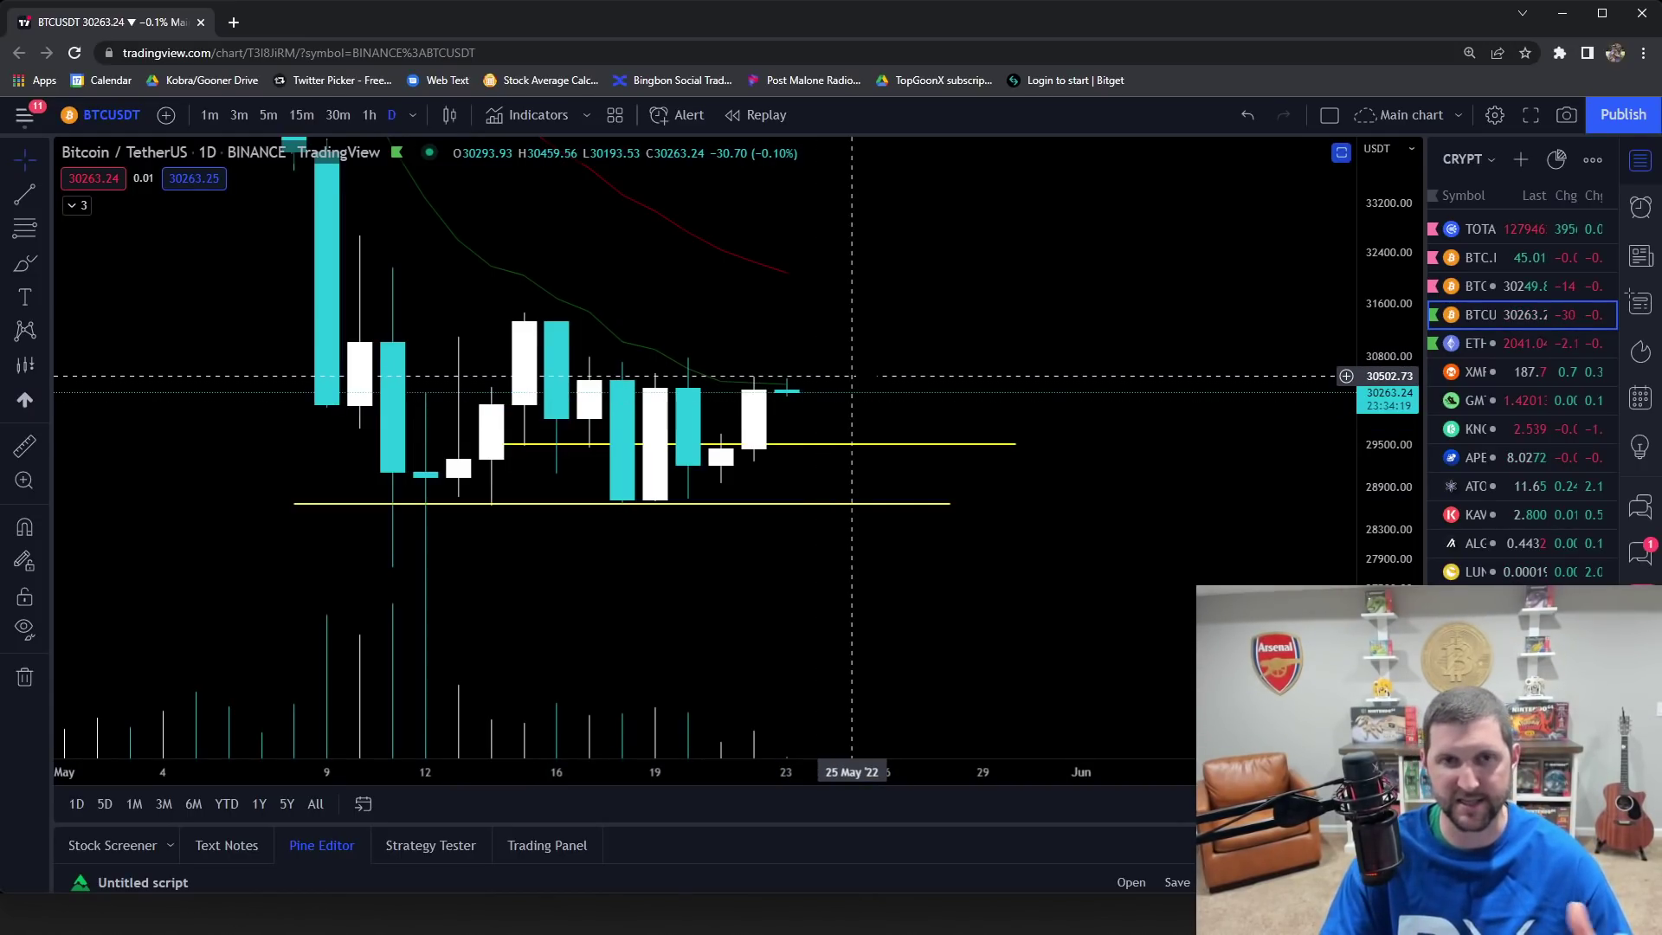
pyautogui.rightClick(853, 372)
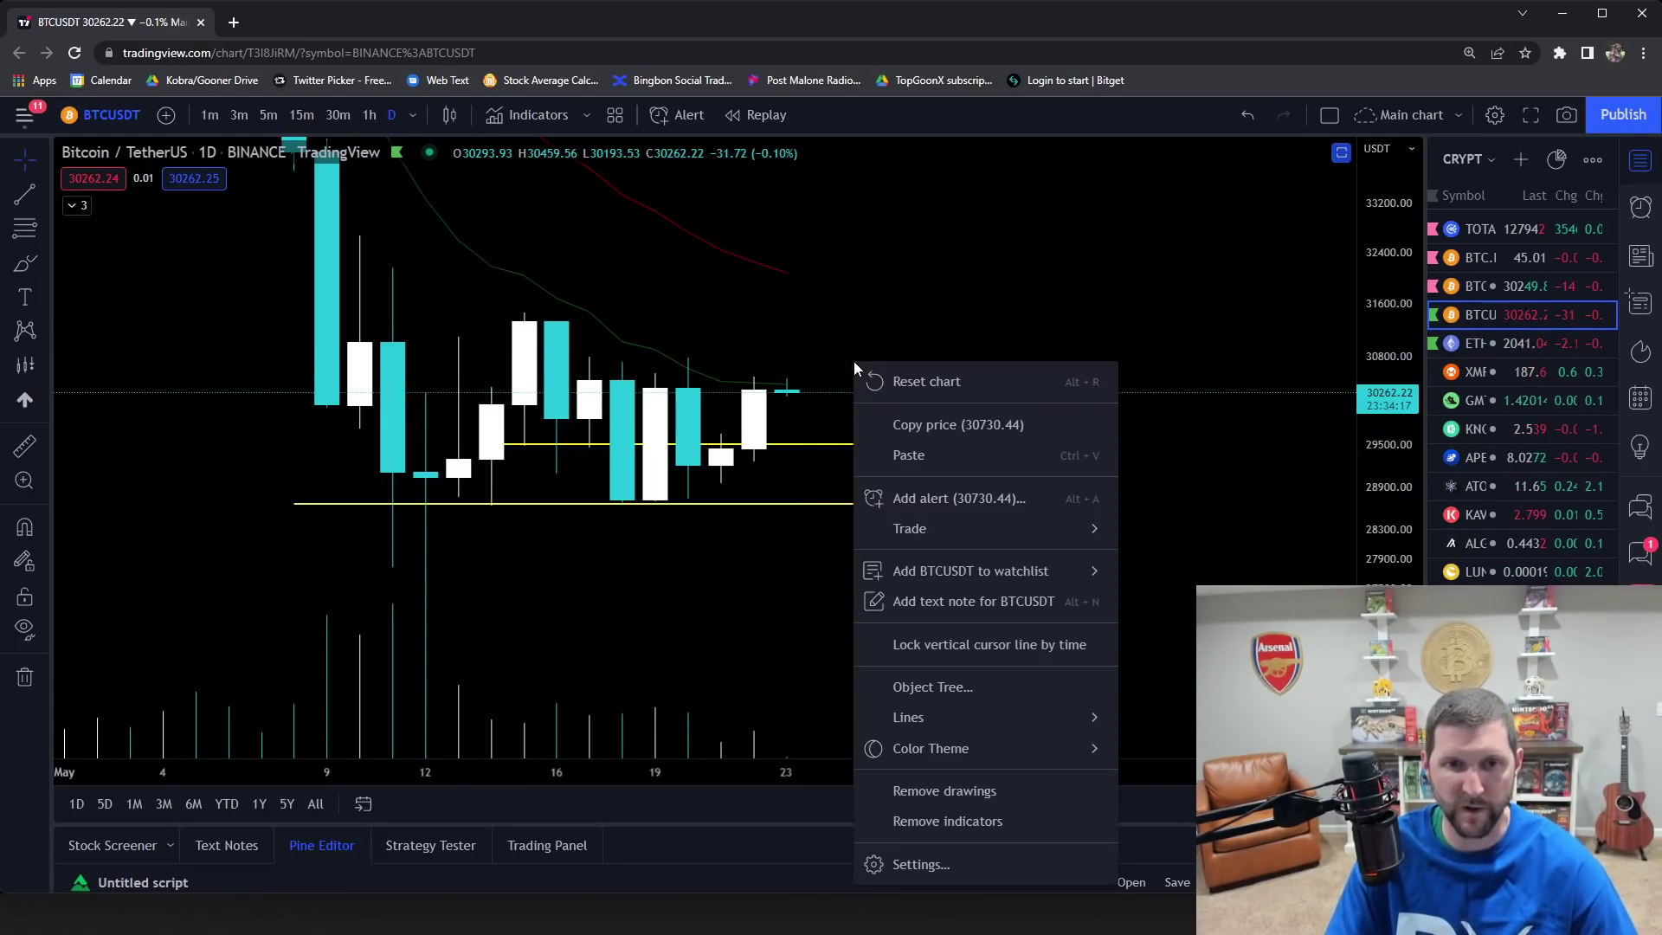
pyautogui.click(948, 798)
# Step: Draw a rectangle over the late-March price peak, from 27 to 29 March between about 46,749 and 48,338
pyautogui.moveTo(951, 612); pyautogui.dragTo(1011, 597)
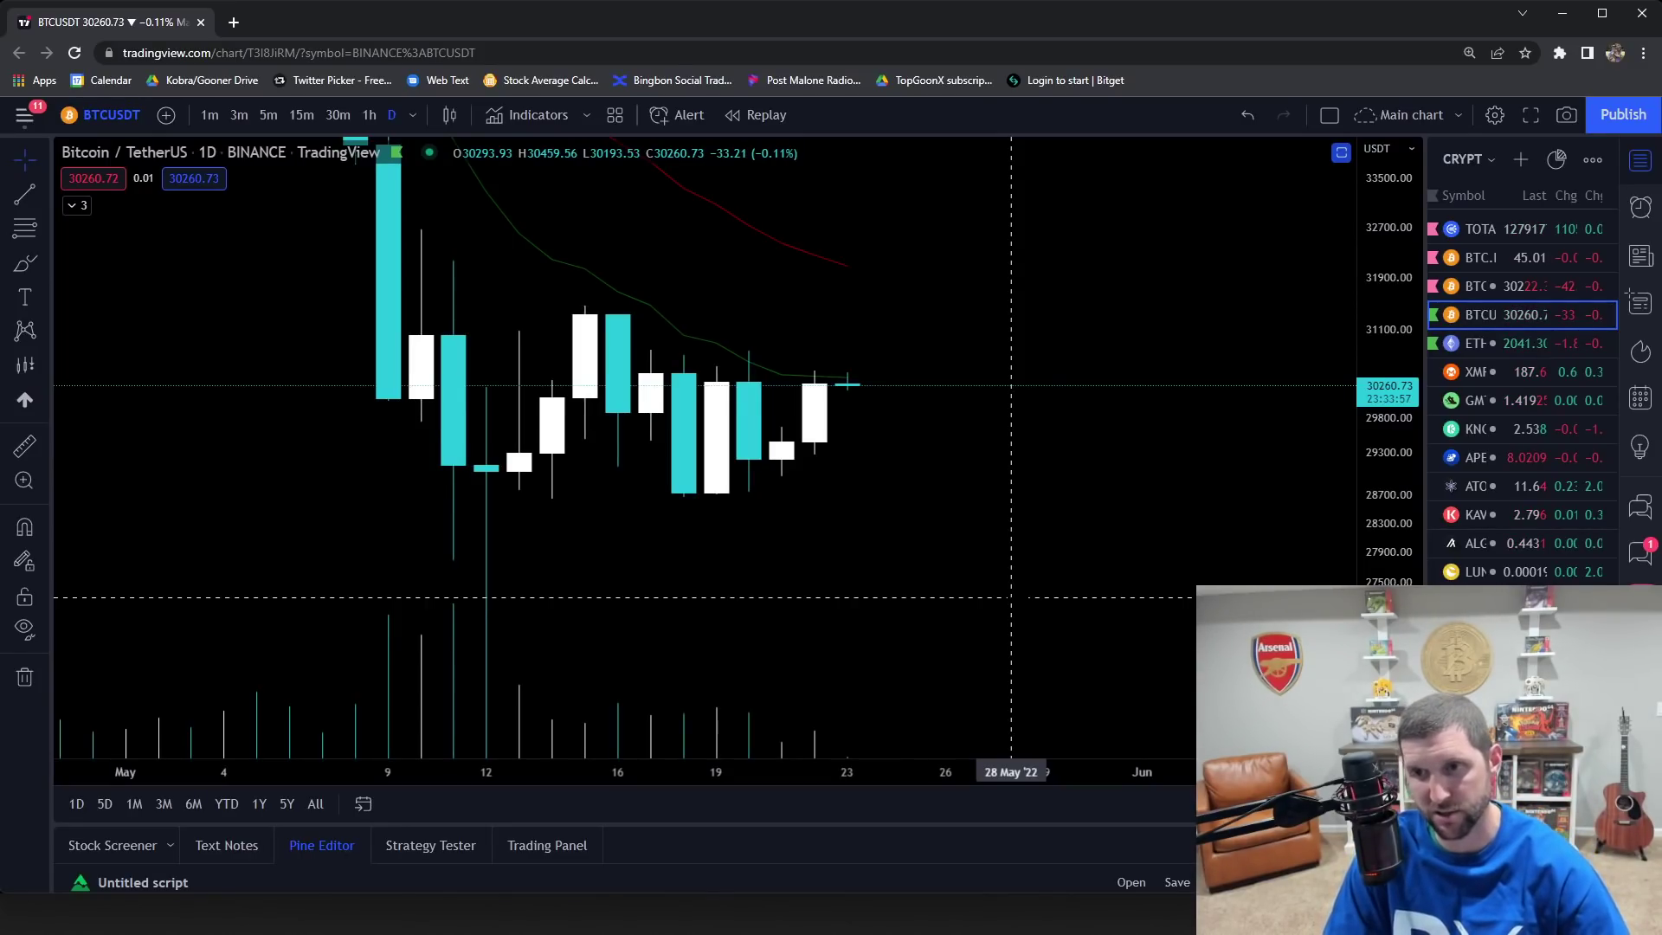
pyautogui.moveTo(1011, 596); pyautogui.dragTo(935, 549)
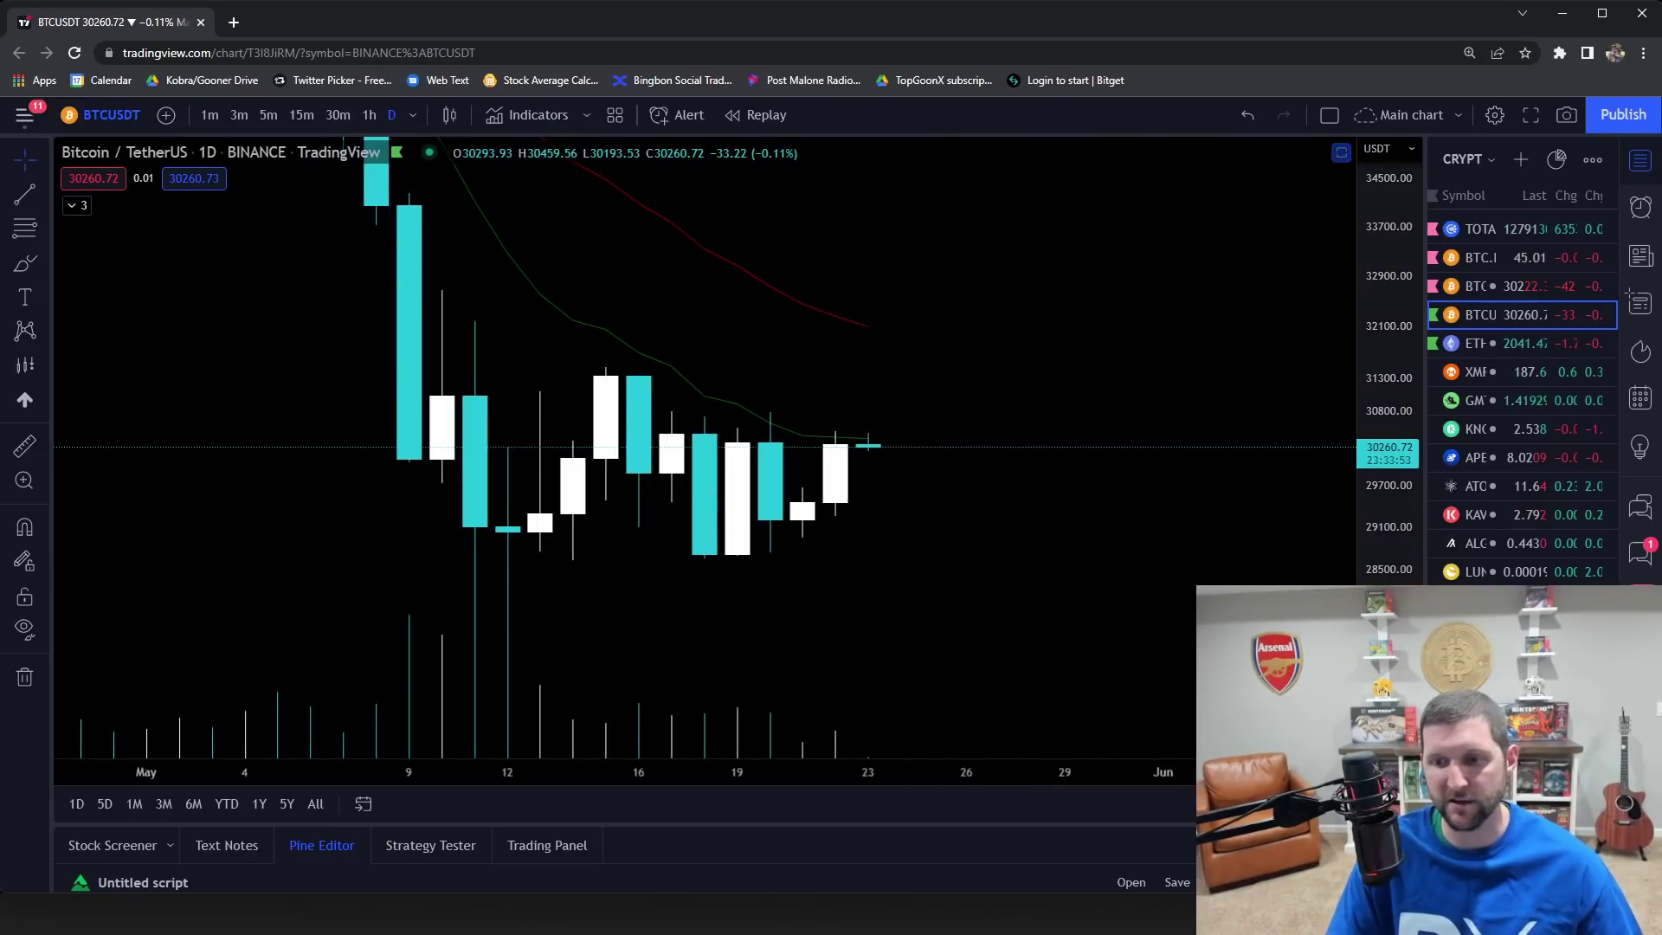
pyautogui.scroll(-10, 878, 493)
pyautogui.moveTo(556, 472); pyautogui.dragTo(1013, 519)
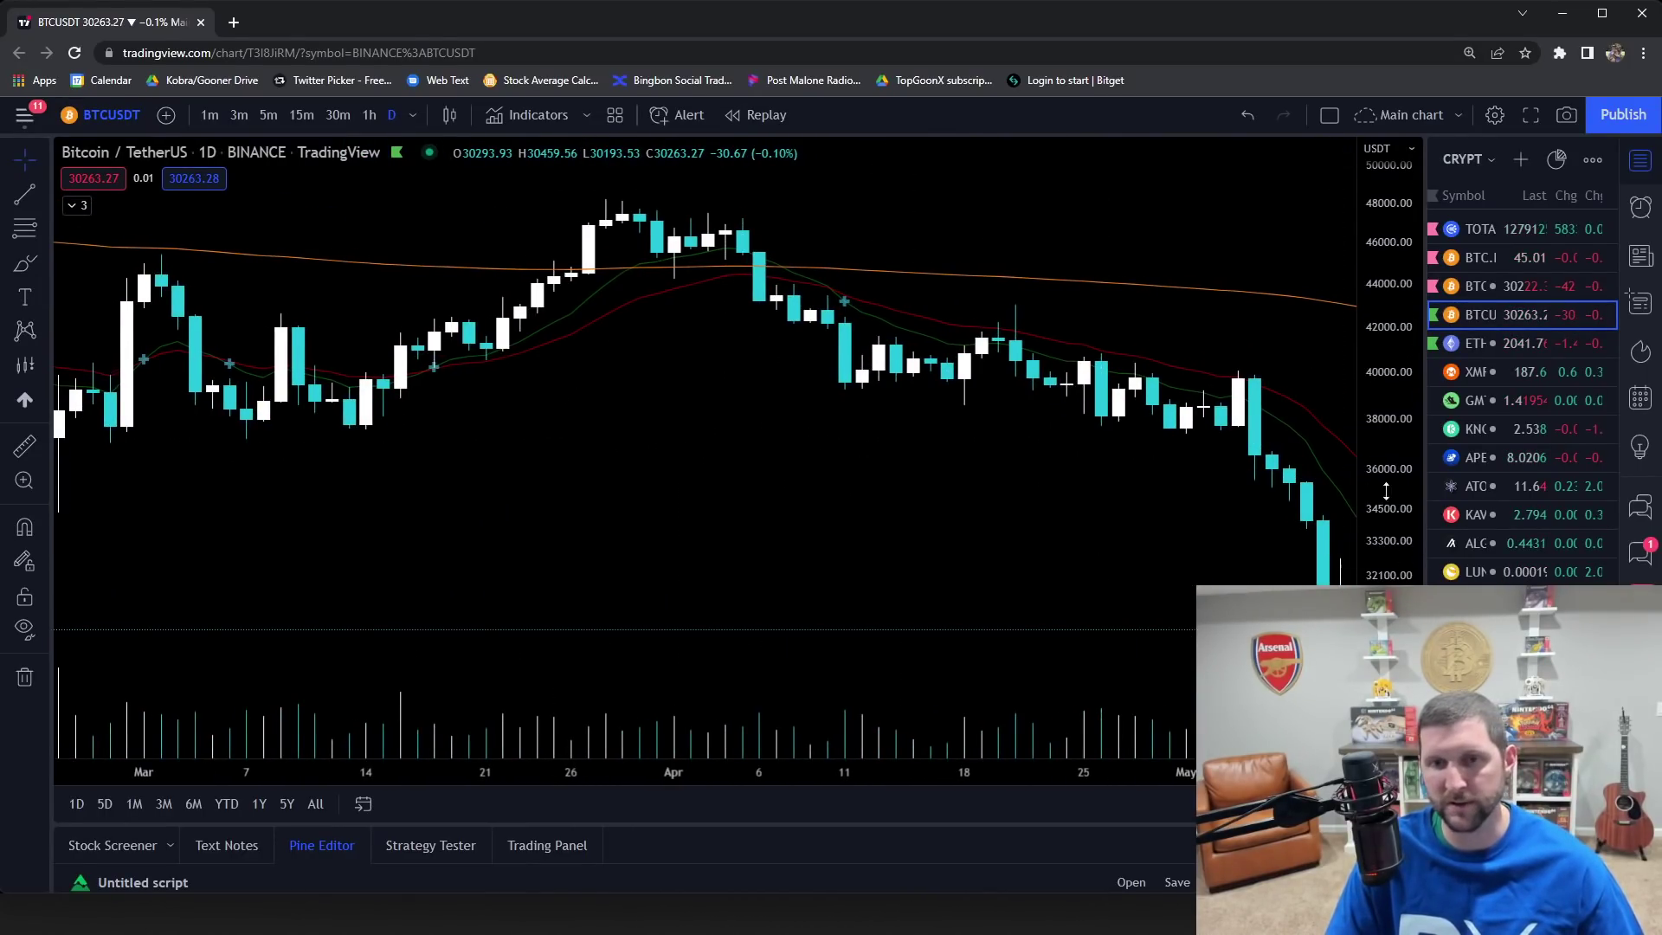
pyautogui.moveTo(757, 536); pyautogui.dragTo(920, 537)
pyautogui.moveTo(1394, 556); pyautogui.dragTo(1394, 363)
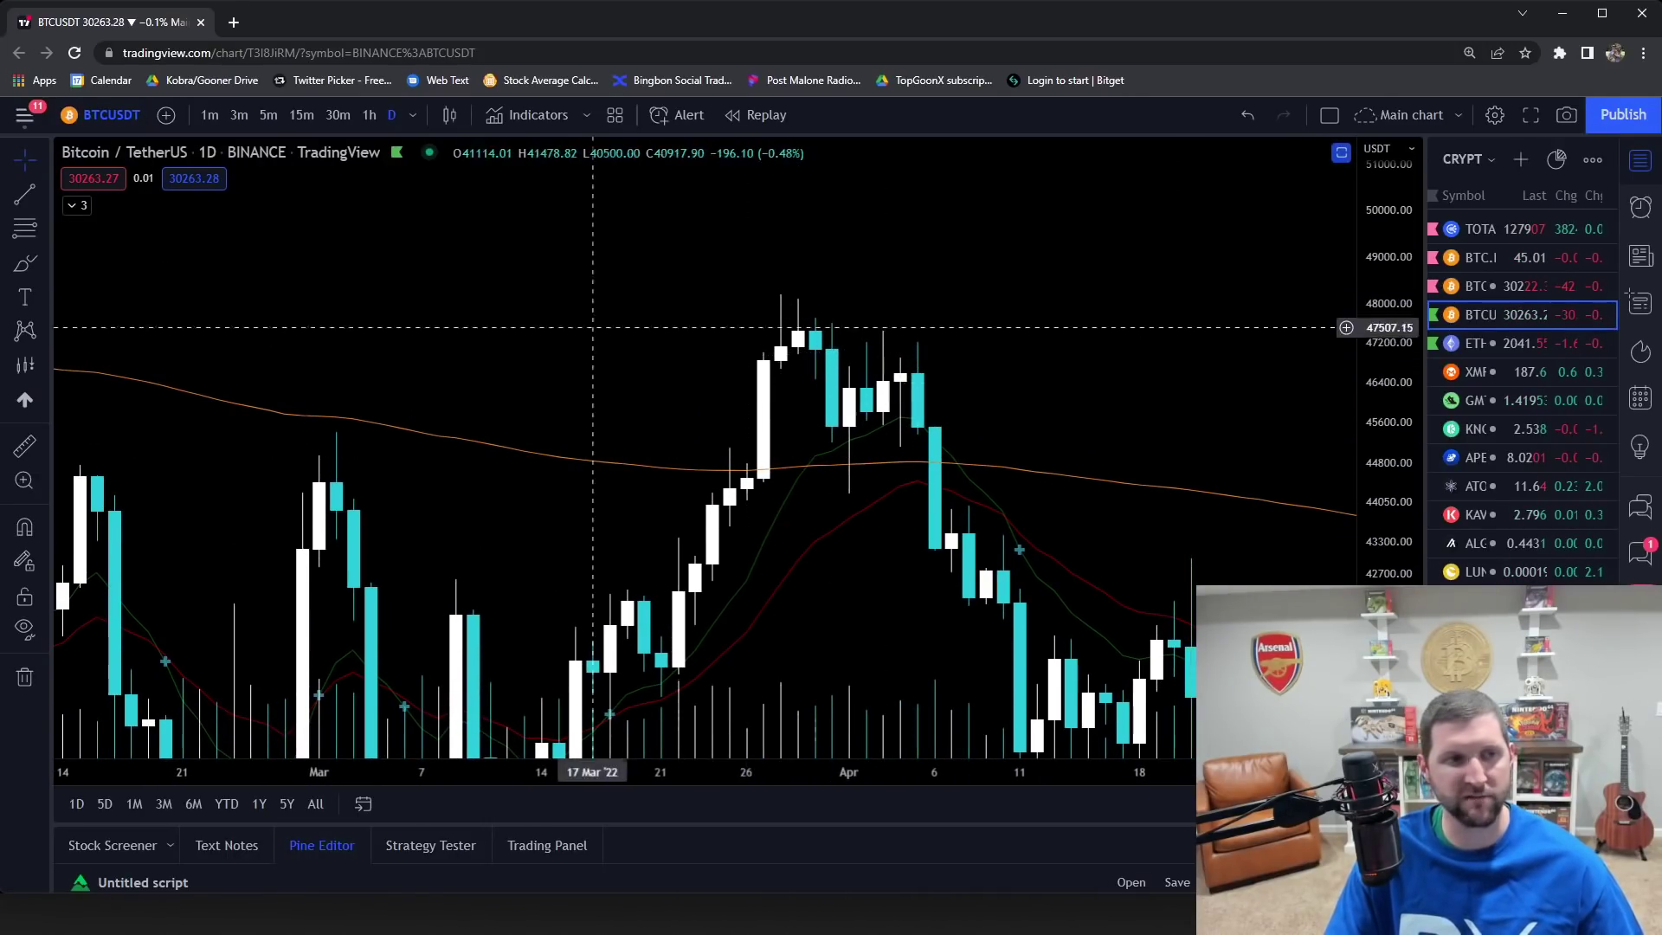
pyautogui.scroll(4, 1030, 372)
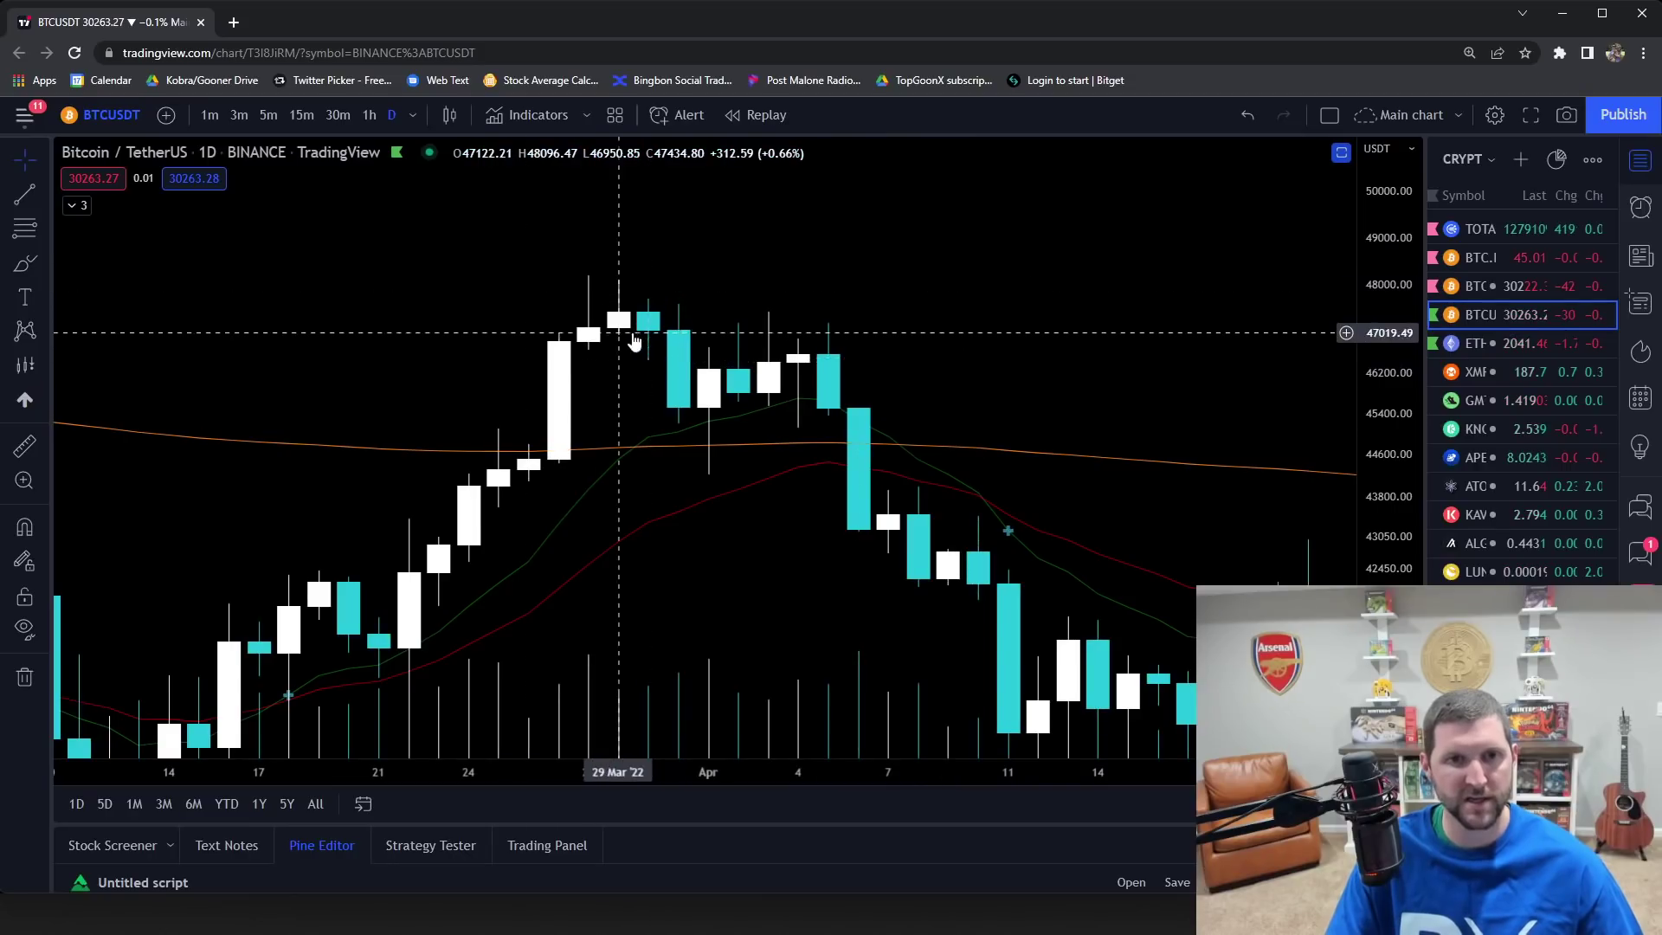
pyautogui.click(46, 274)
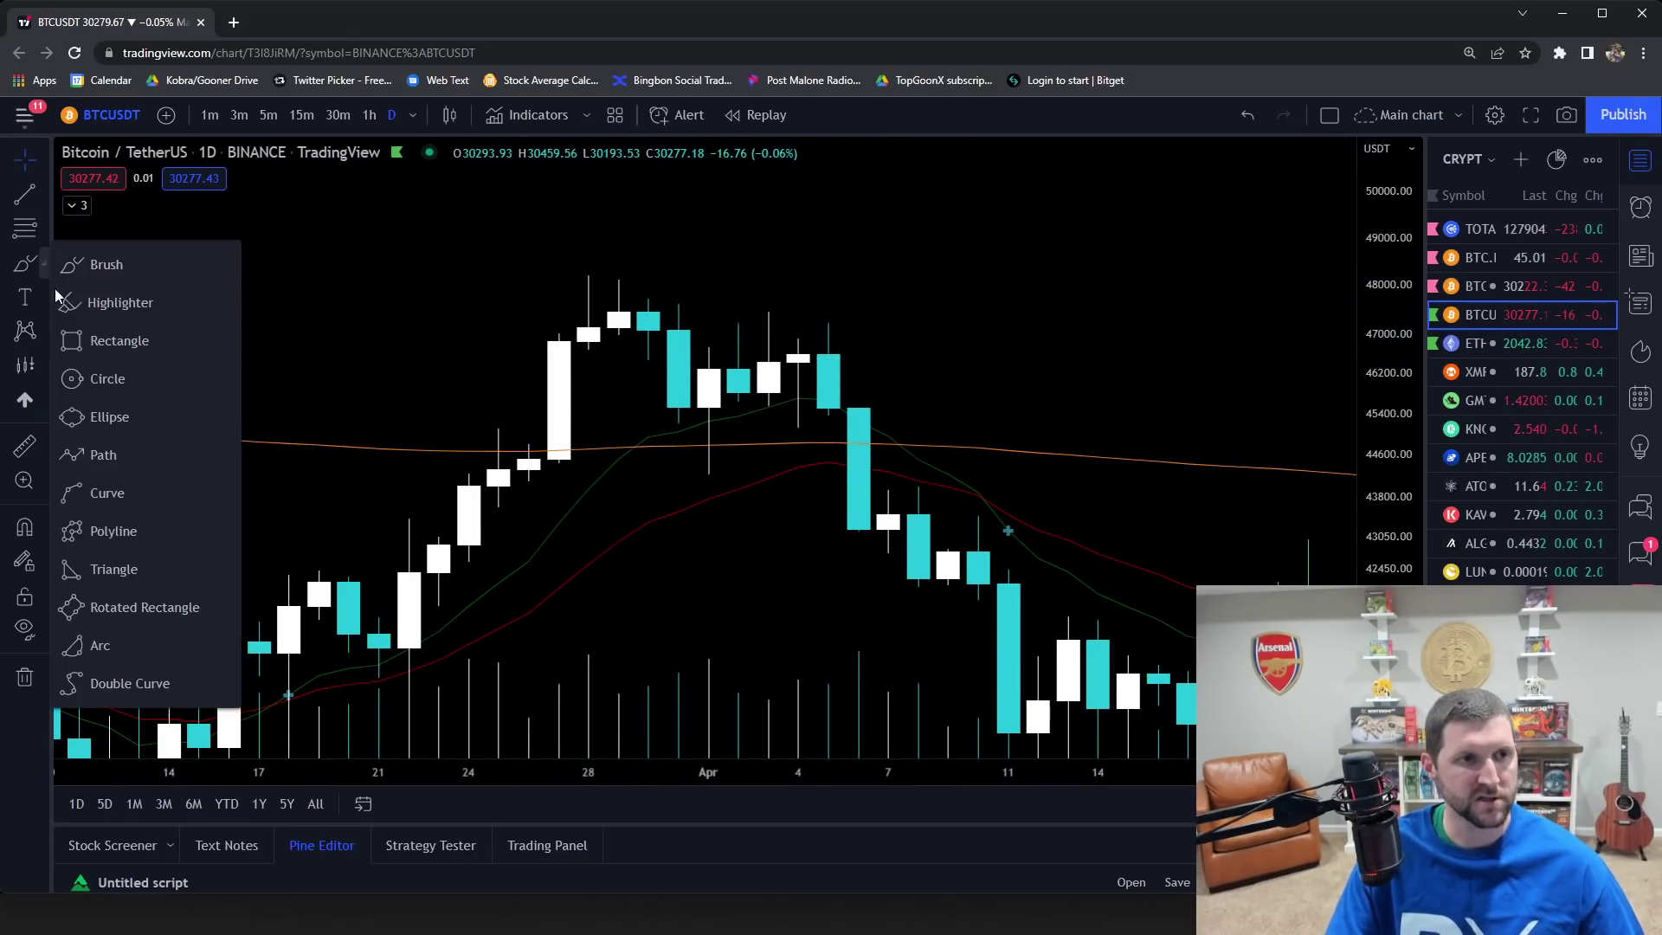
pyautogui.click(120, 340)
pyautogui.moveTo(559, 271); pyautogui.dragTo(618, 343)
pyautogui.click(652, 277)
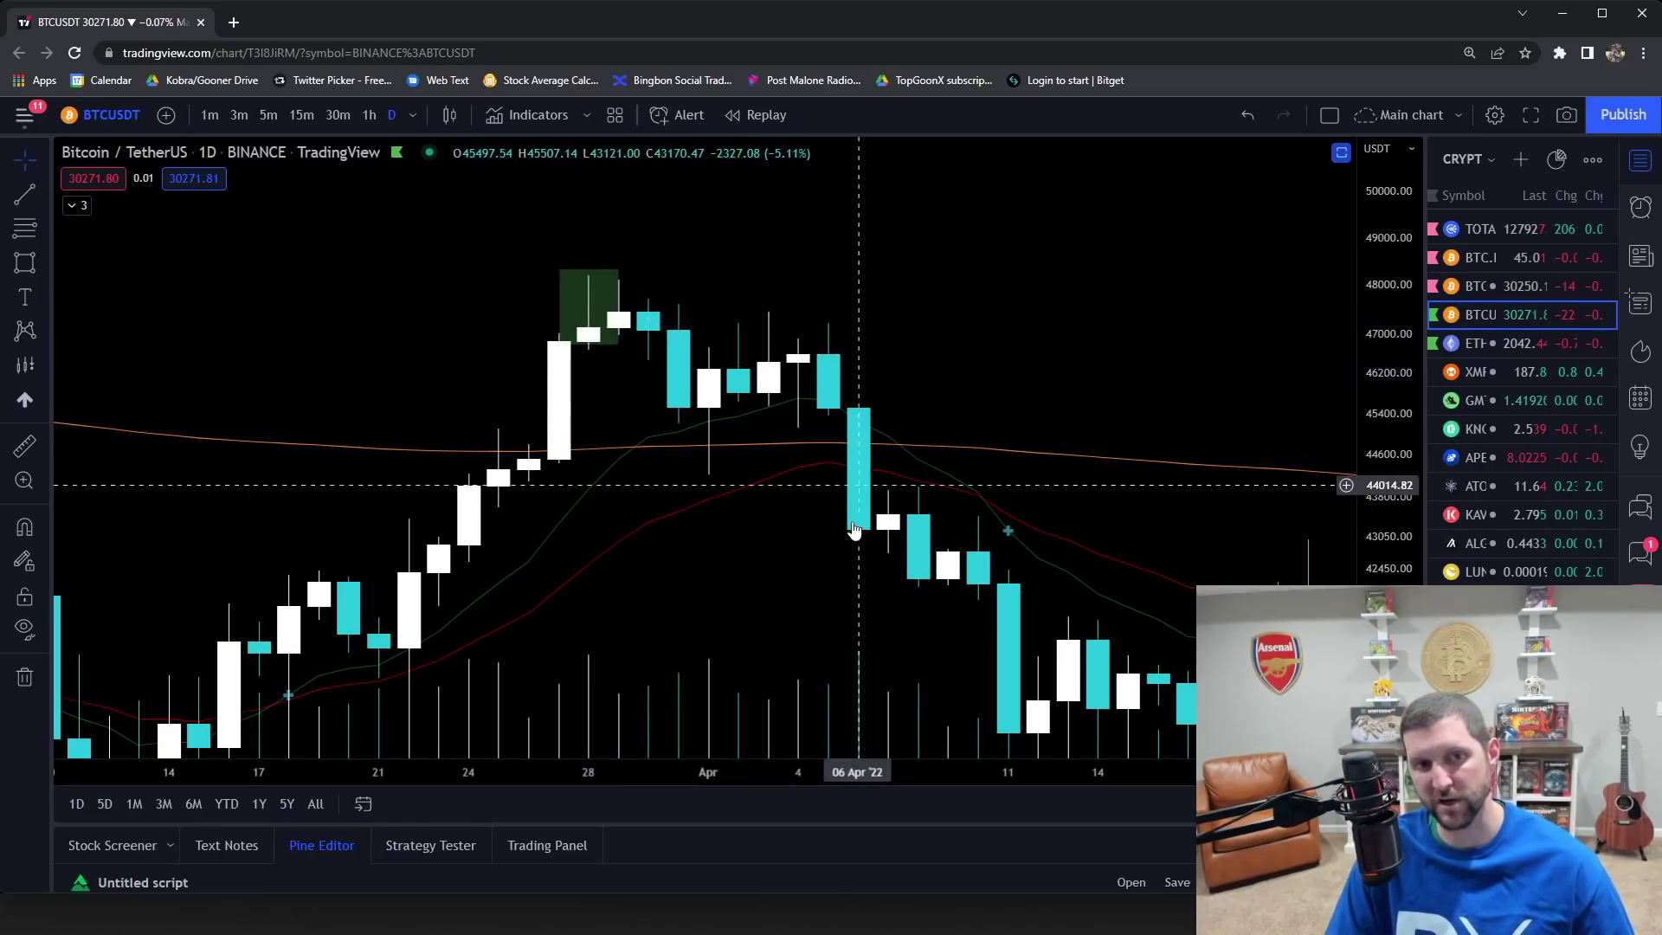
# Step: Delete the green rectangle over the late-March price peak
pyautogui.click(559, 325)
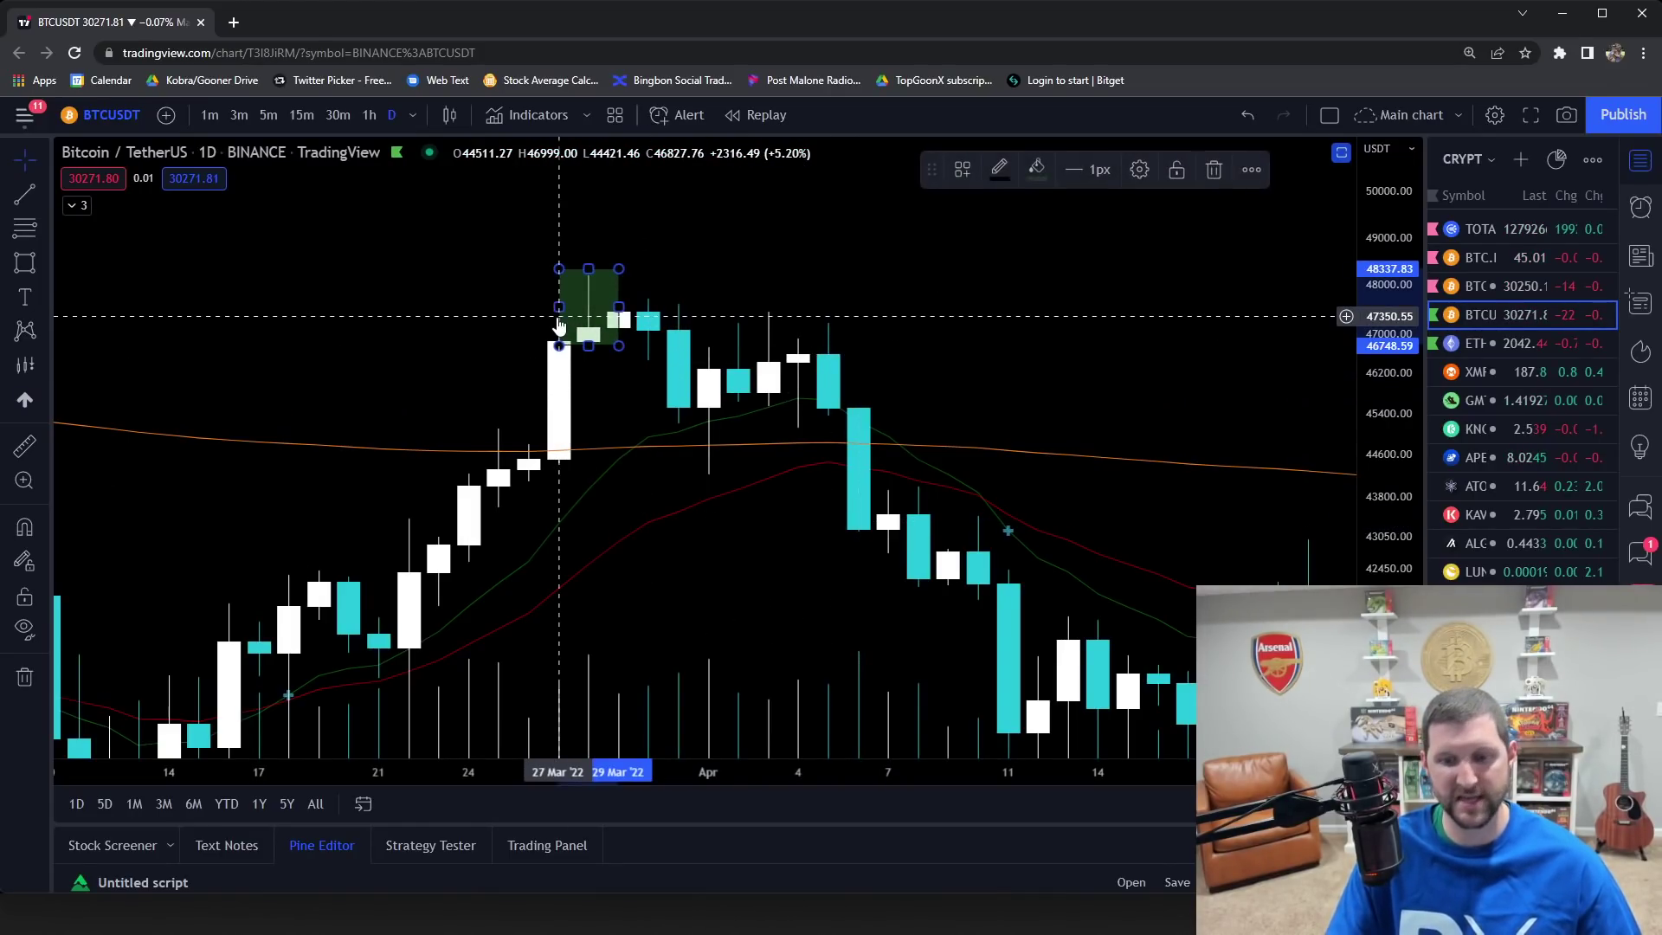
pyautogui.press('Delete')
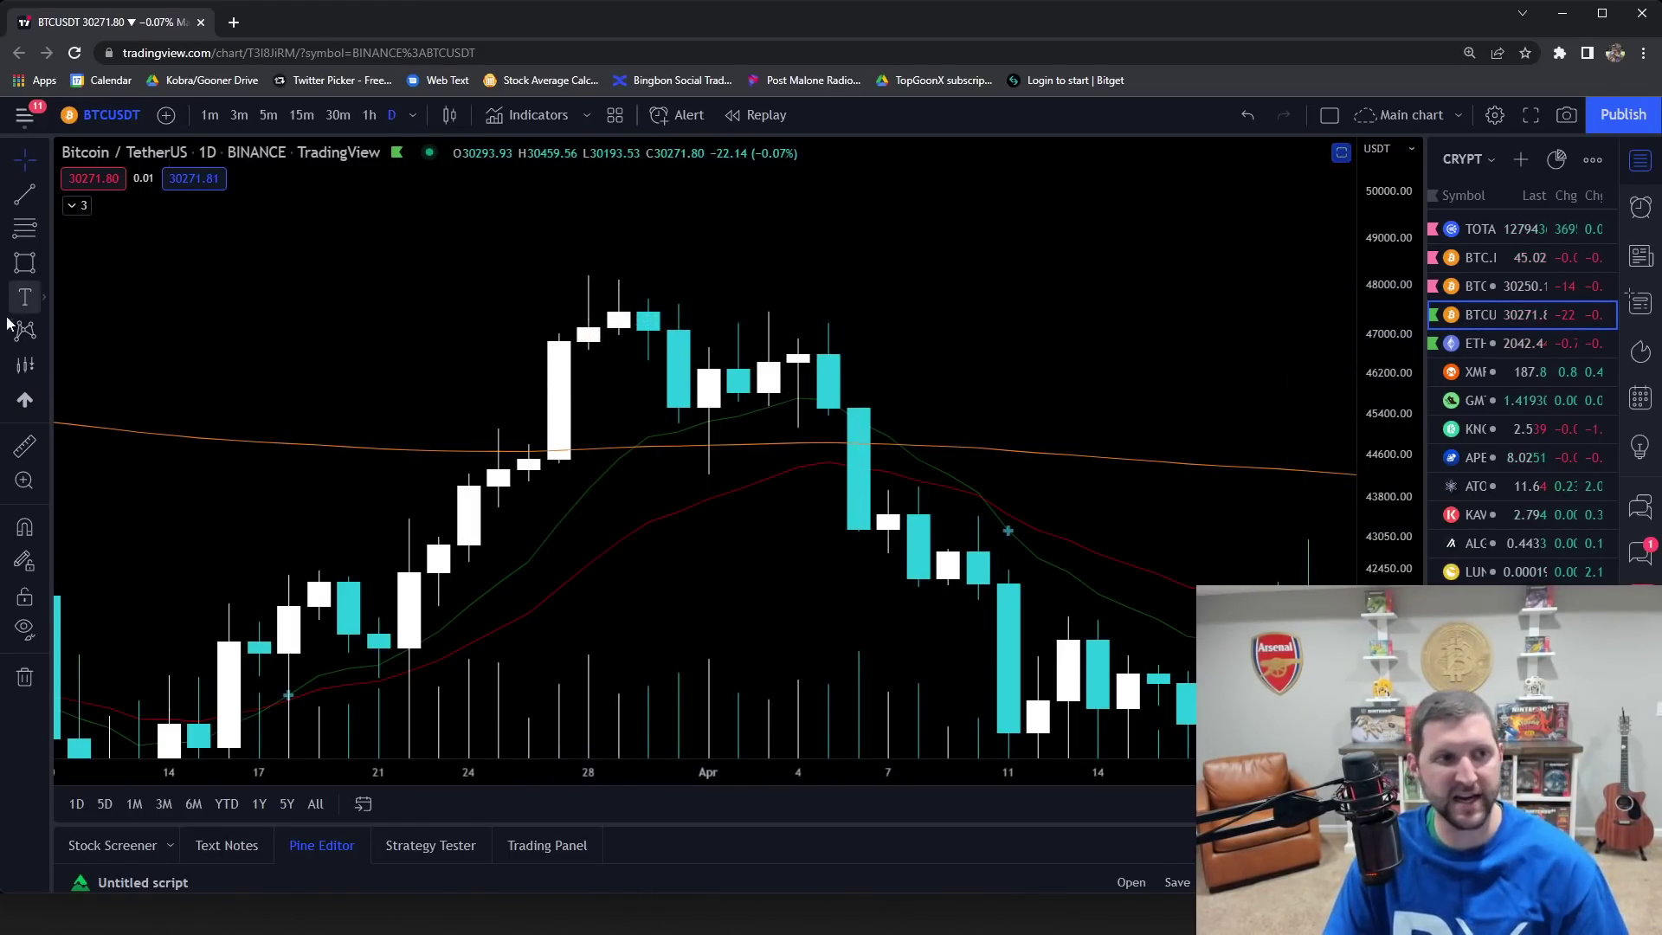
# Step: Place a short position on the 28 March candle with entry at about 47,136 and the stop at about 48,398
pyautogui.click(37, 364)
pyautogui.click(95, 402)
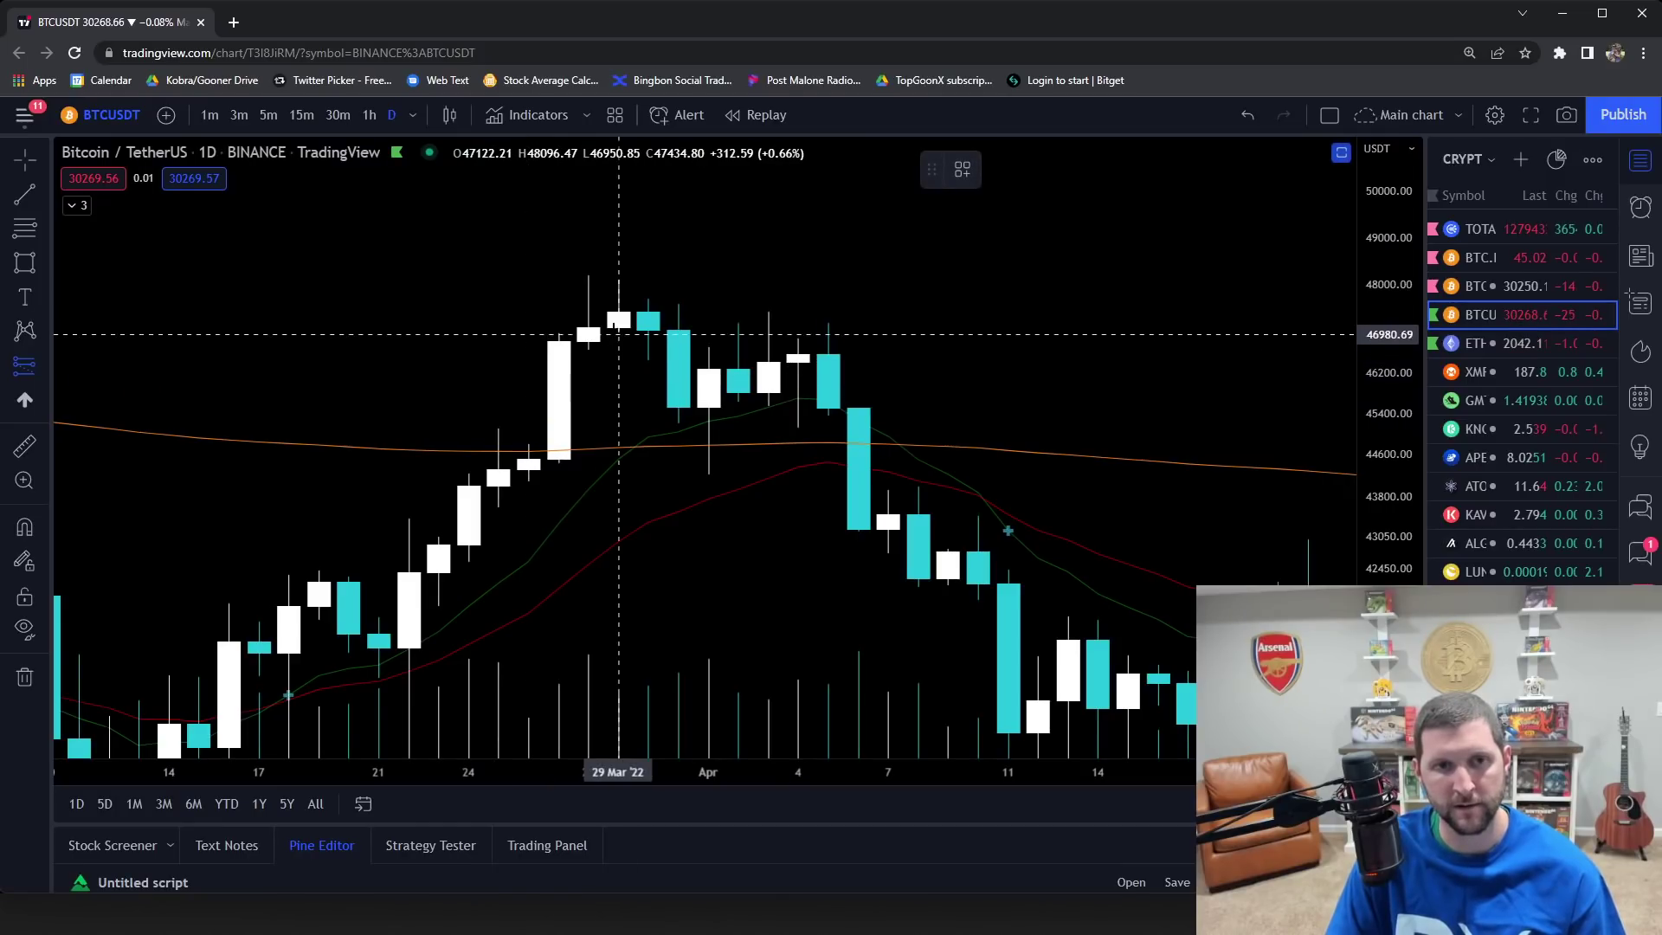
pyautogui.click(588, 327)
pyautogui.moveTo(587, 220); pyautogui.dragTo(523, 265)
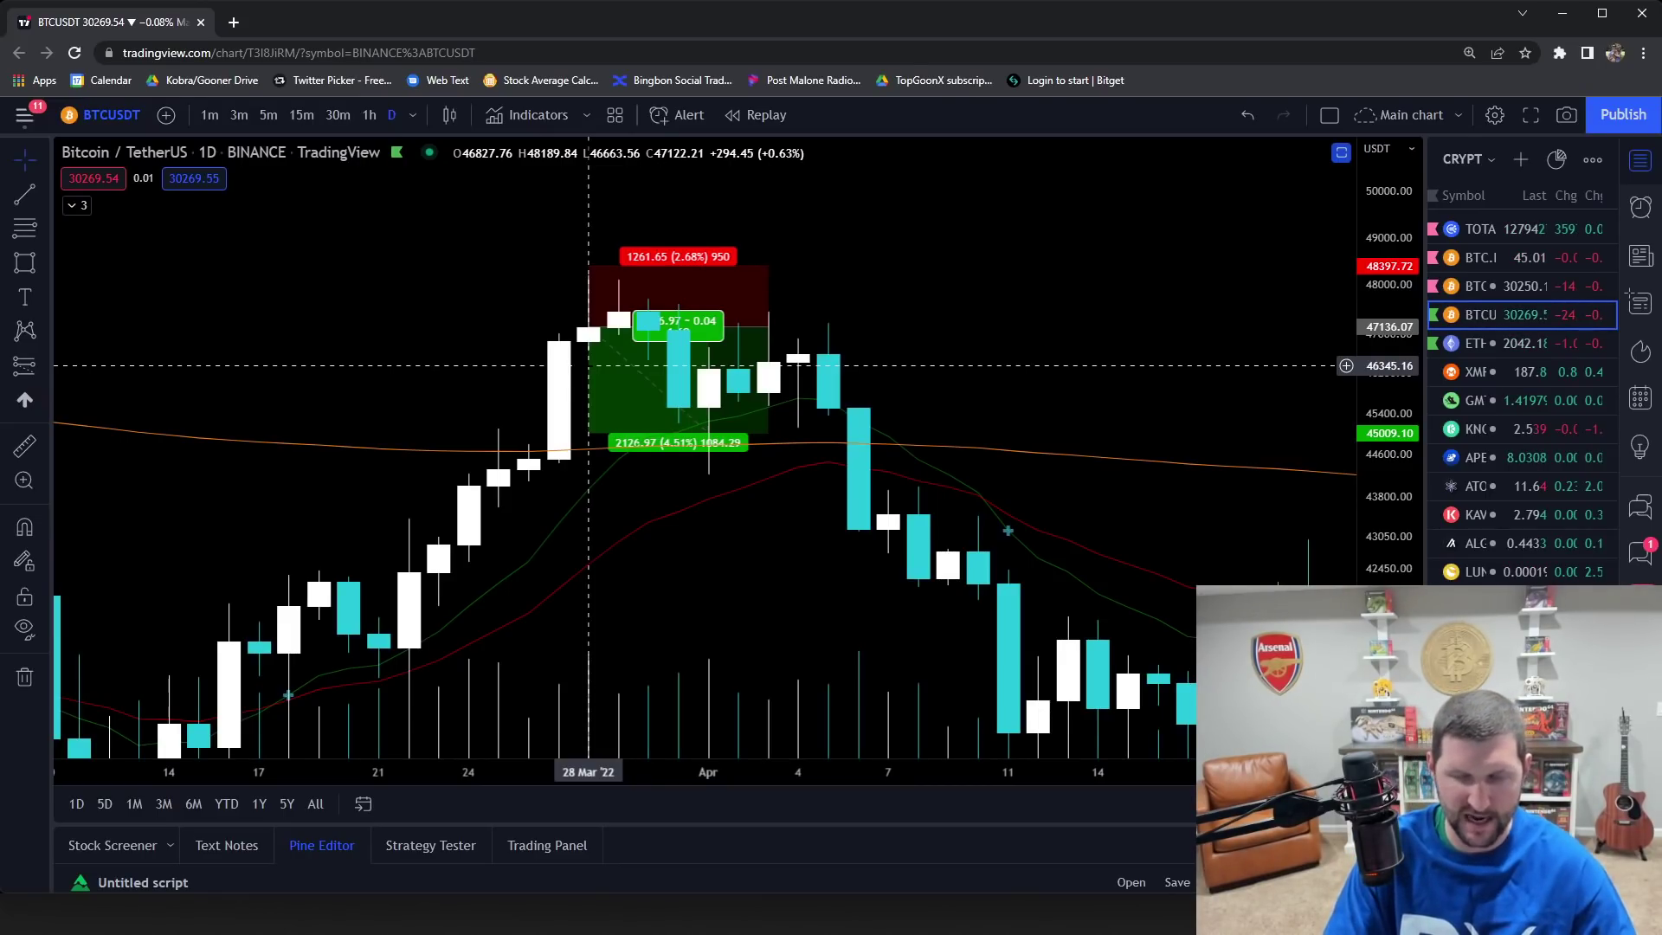
pyautogui.moveTo(768, 436)
pyautogui.mouseDown()
pyautogui.moveTo(828, 630)
pyautogui.moveTo(836, 537)
pyautogui.moveTo(754, 476)
pyautogui.mouseUp()
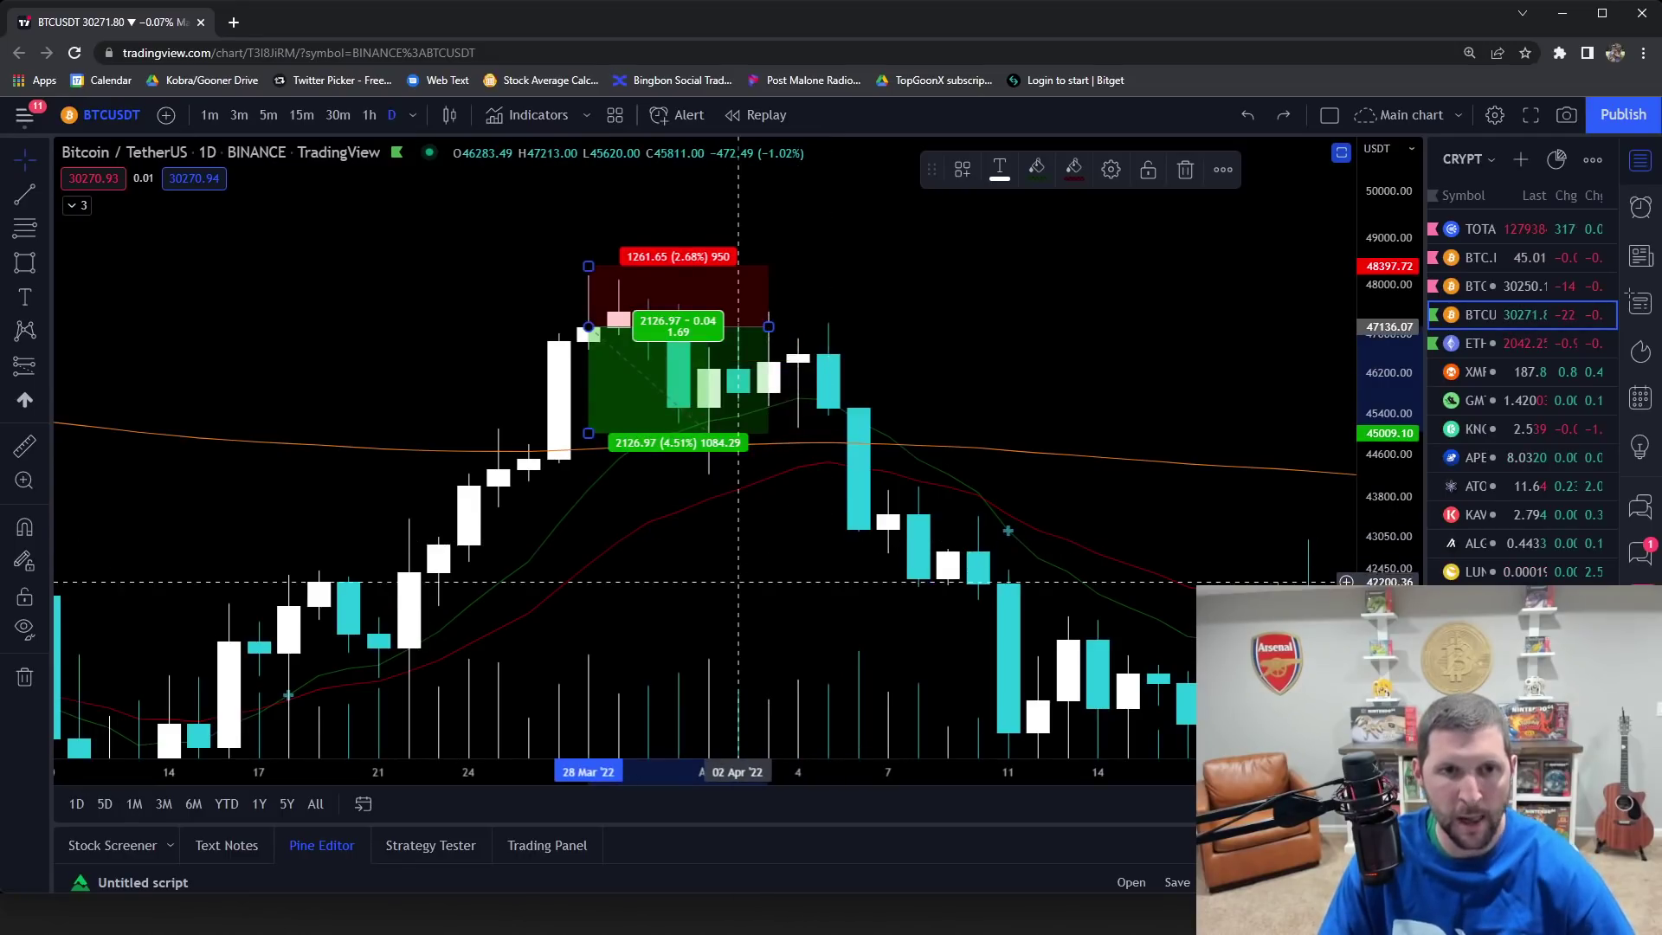
pyautogui.moveTo(736, 569); pyautogui.dragTo(802, 590)
# Step: Delete the short position drawn from the 28 March candle
pyautogui.click(690, 405)
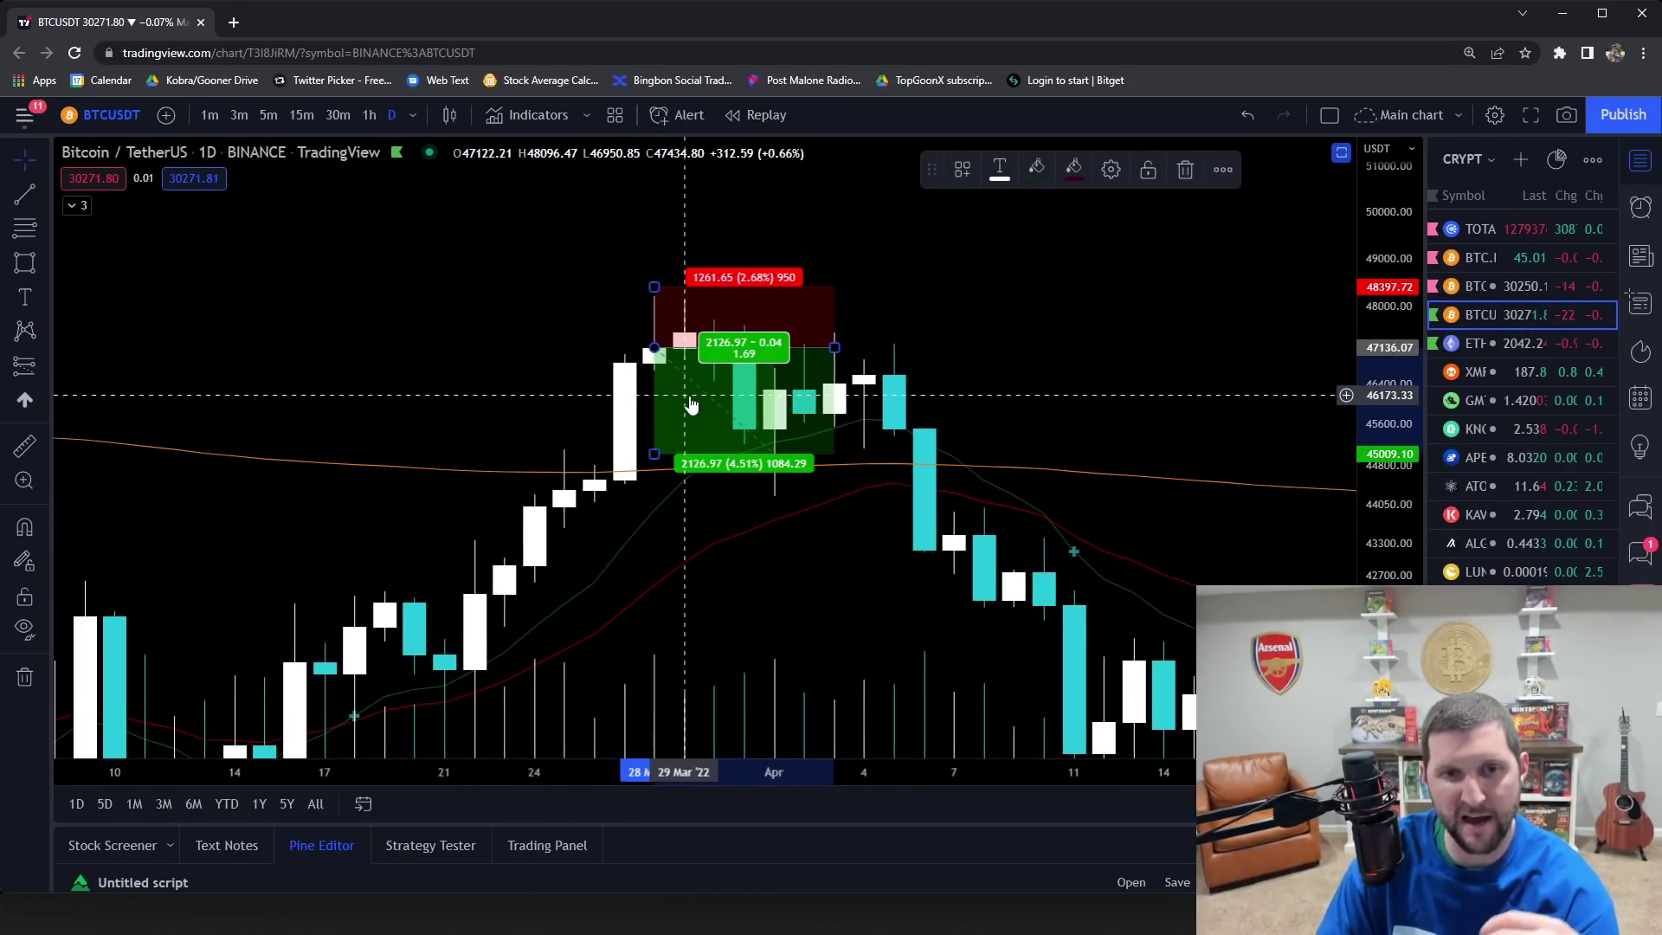
pyautogui.press('Delete')
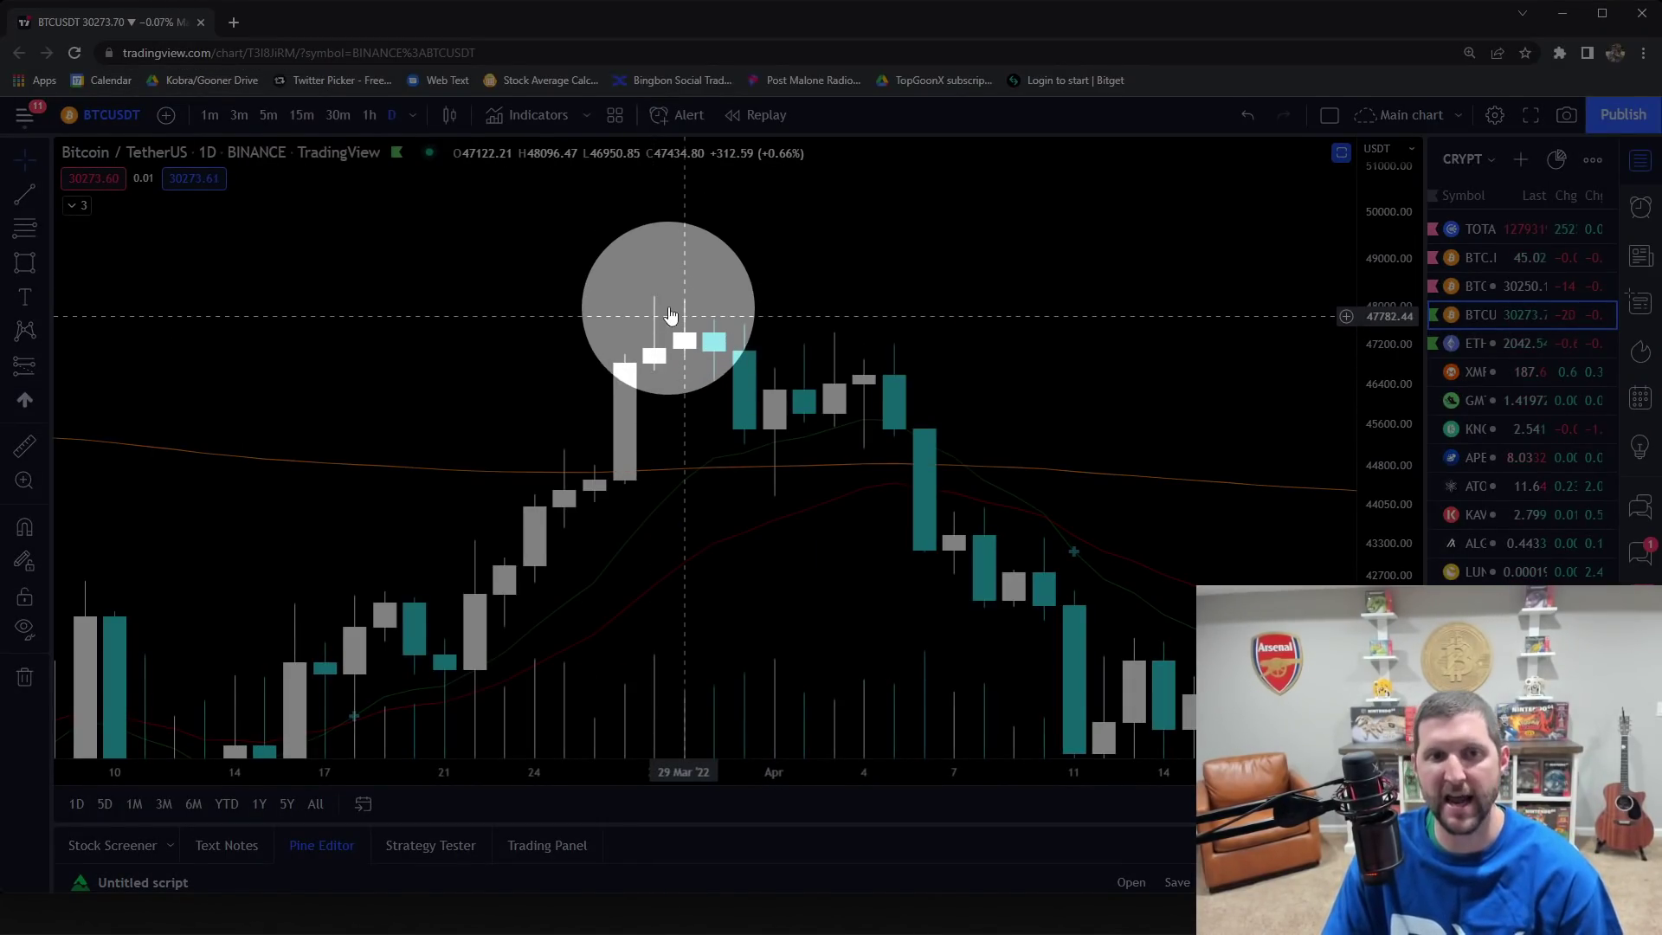
pyautogui.rightClick(744, 211)
pyautogui.click(445, 297)
# Step: Draw a short position from 28 March with entry about 47,117, stop about 48,318 and target about 9.73% below entry
pyautogui.click(46, 369)
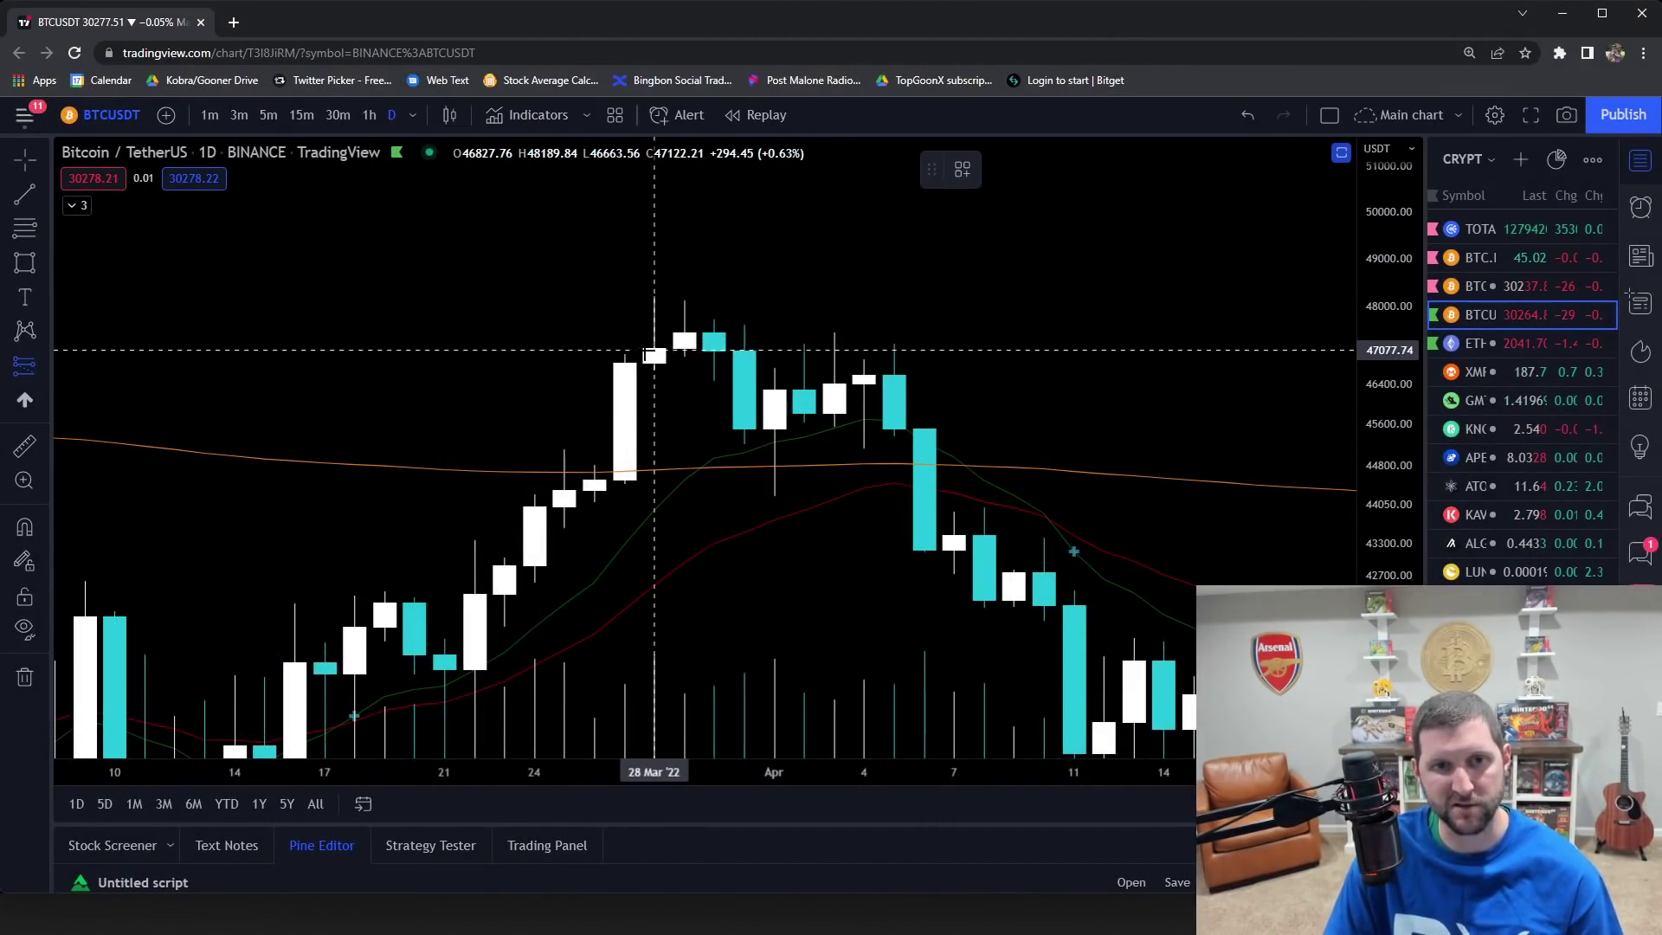
pyautogui.click(653, 355)
pyautogui.moveTo(653, 227); pyautogui.dragTo(600, 289)
pyautogui.moveTo(653, 454); pyautogui.dragTo(671, 585)
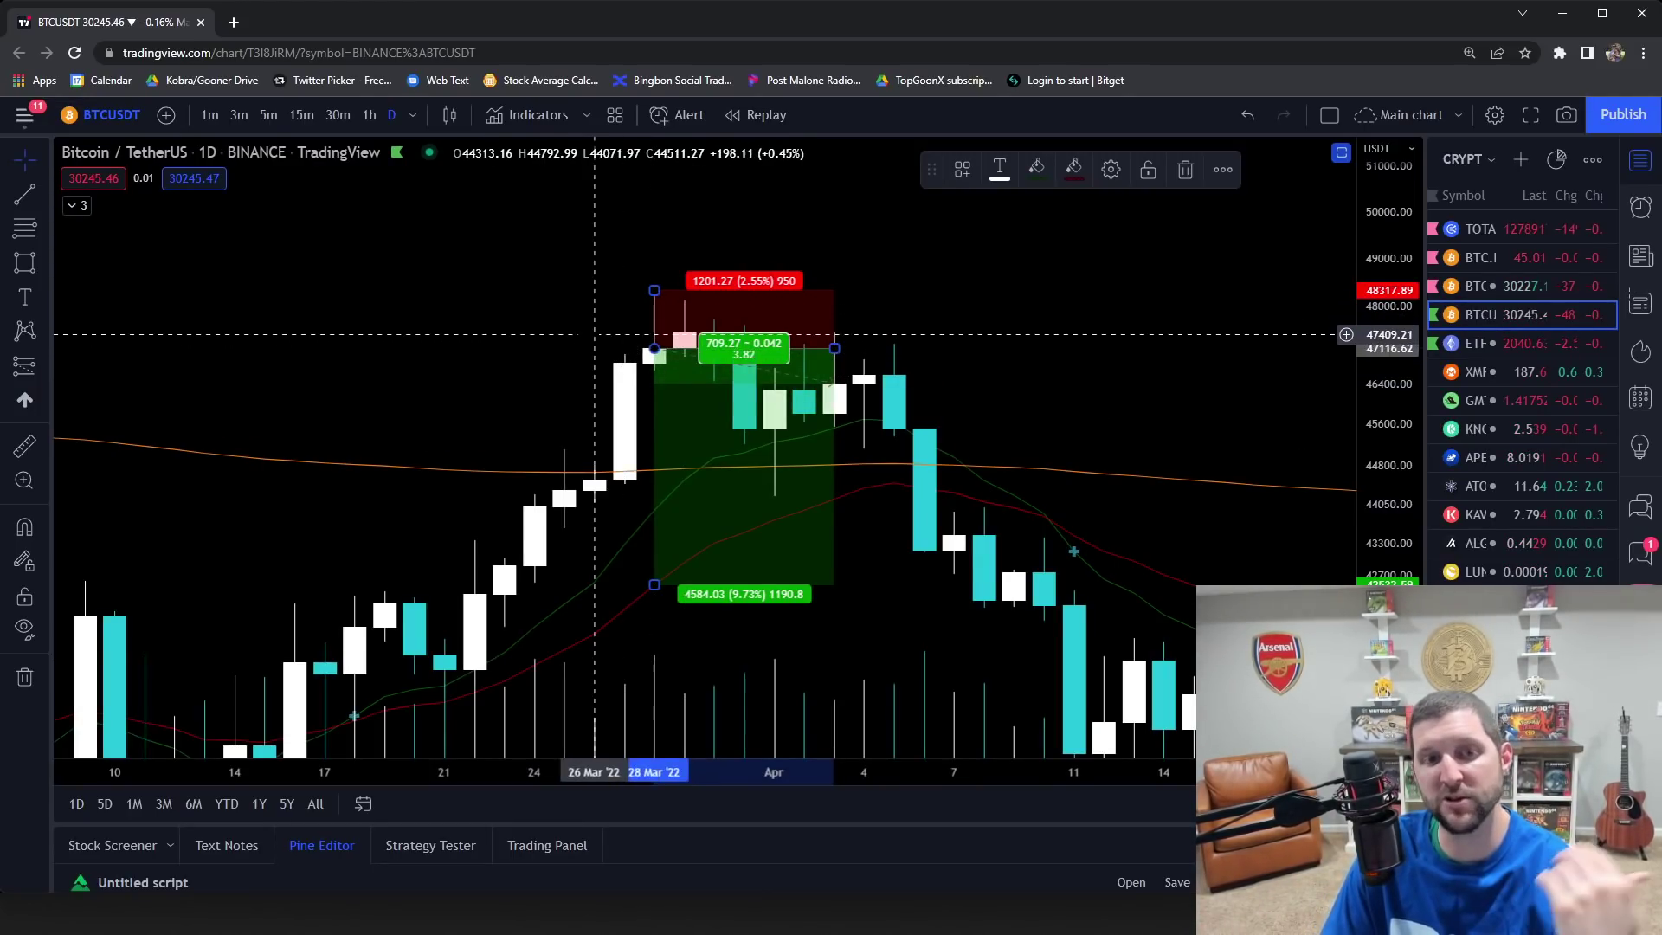
pyautogui.click(673, 317)
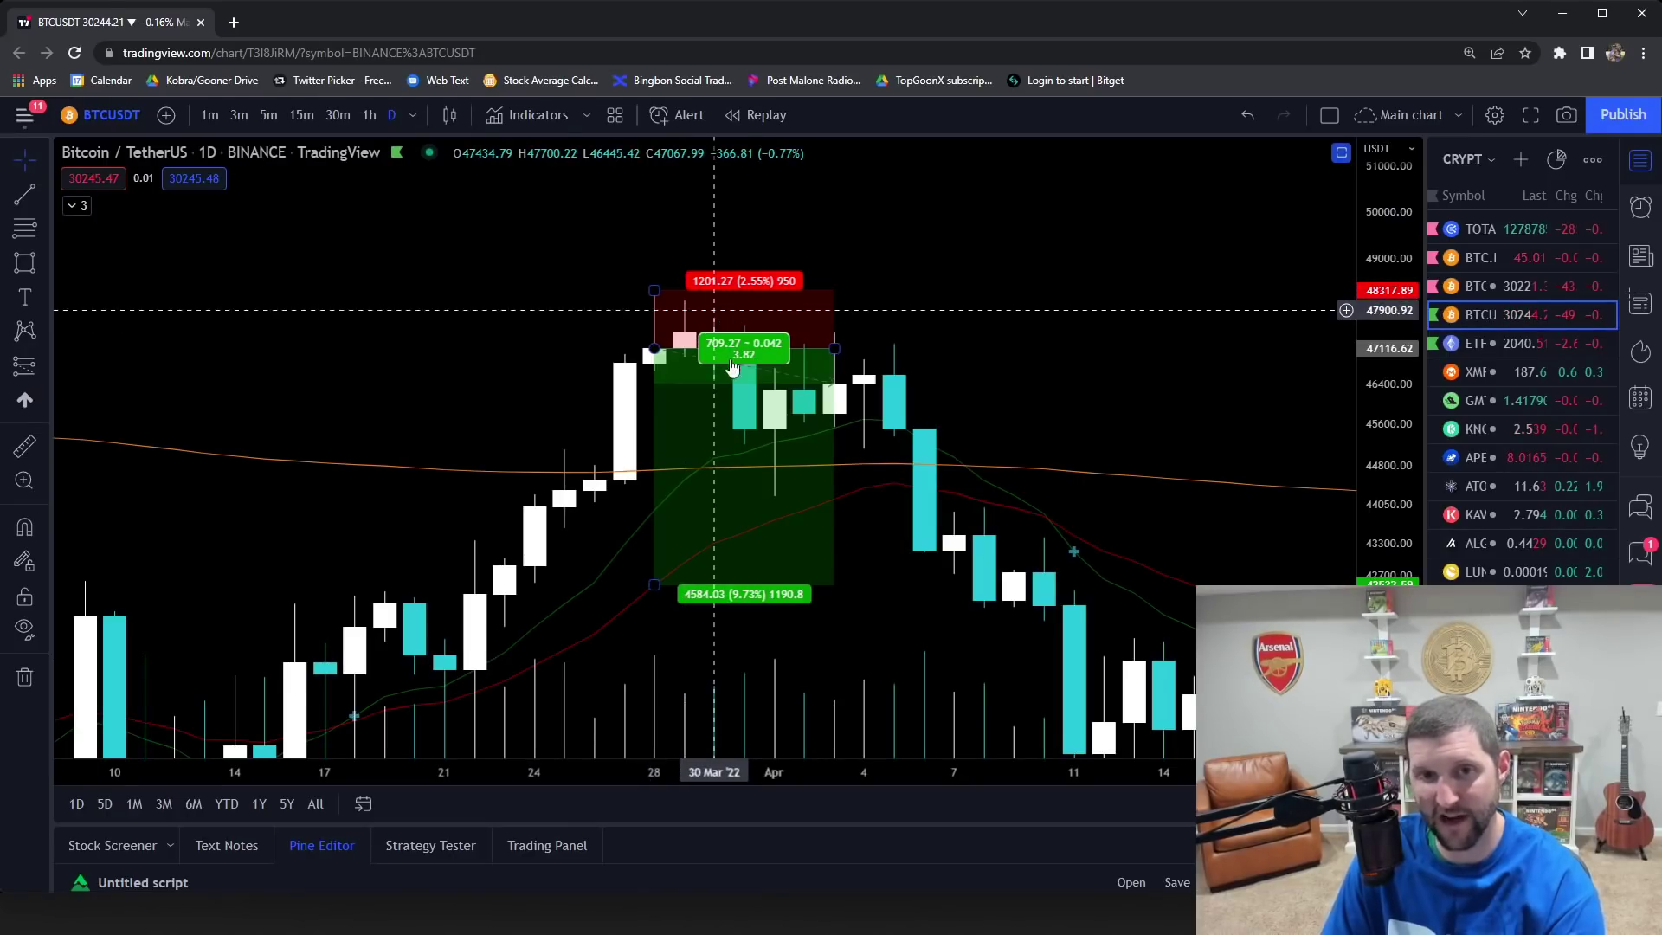
# Step: Remove the short position with the 9.73% target from the chart
pyautogui.click(706, 603)
pyautogui.press('Delete')
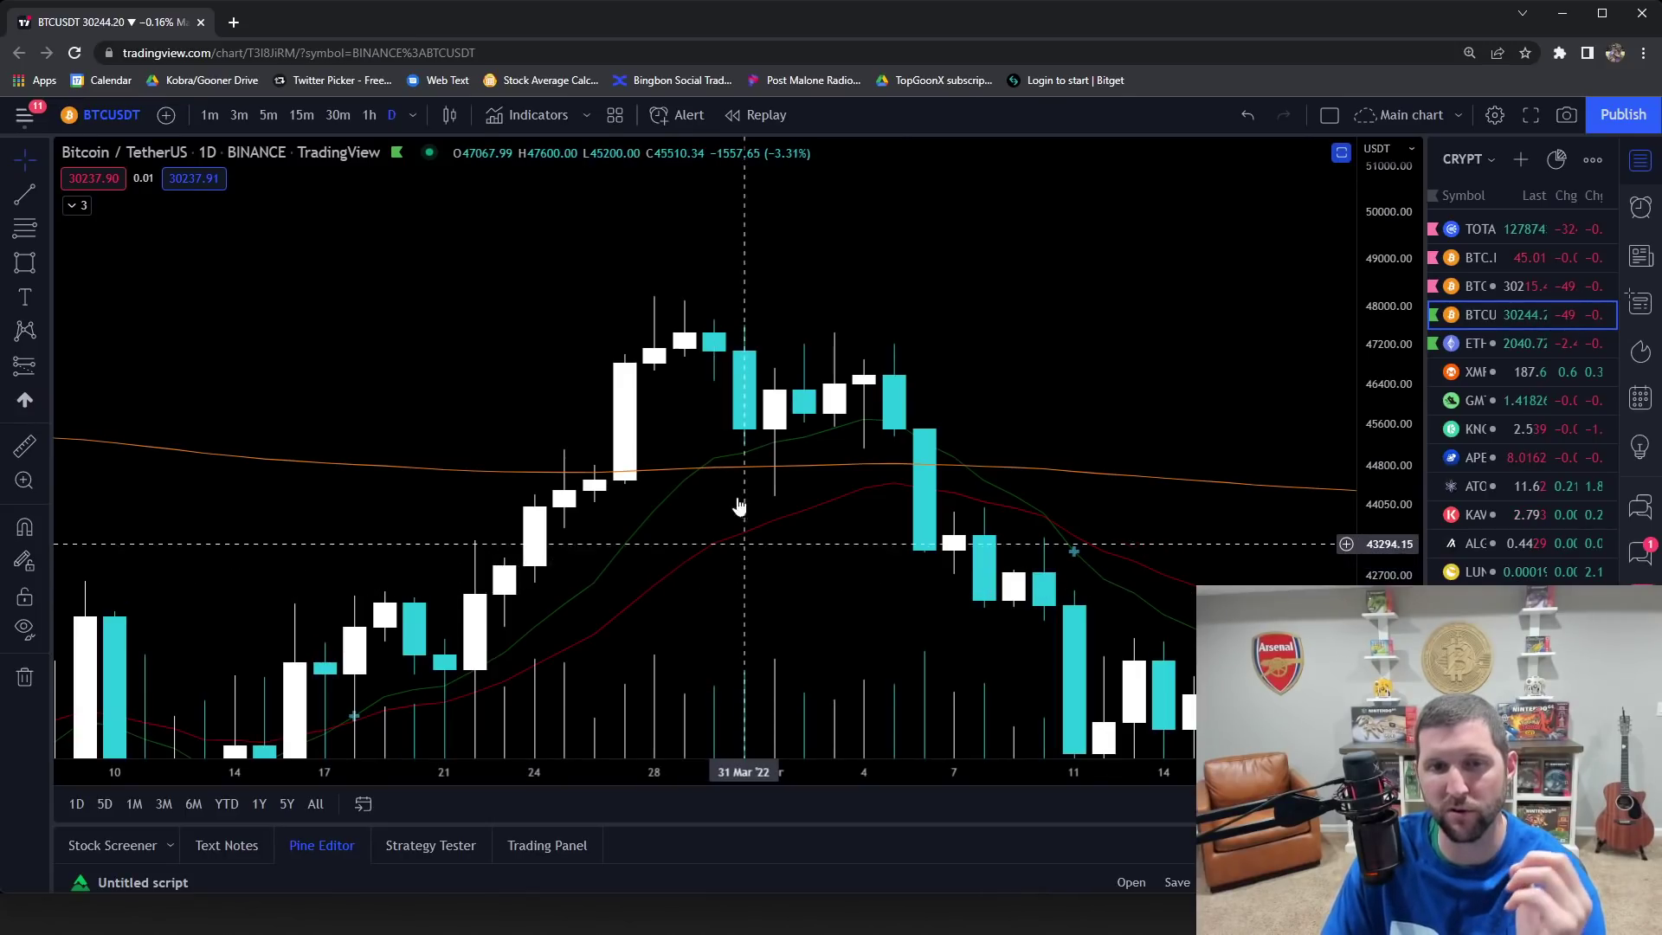
pyautogui.moveTo(1076, 549); pyautogui.dragTo(1086, 522)
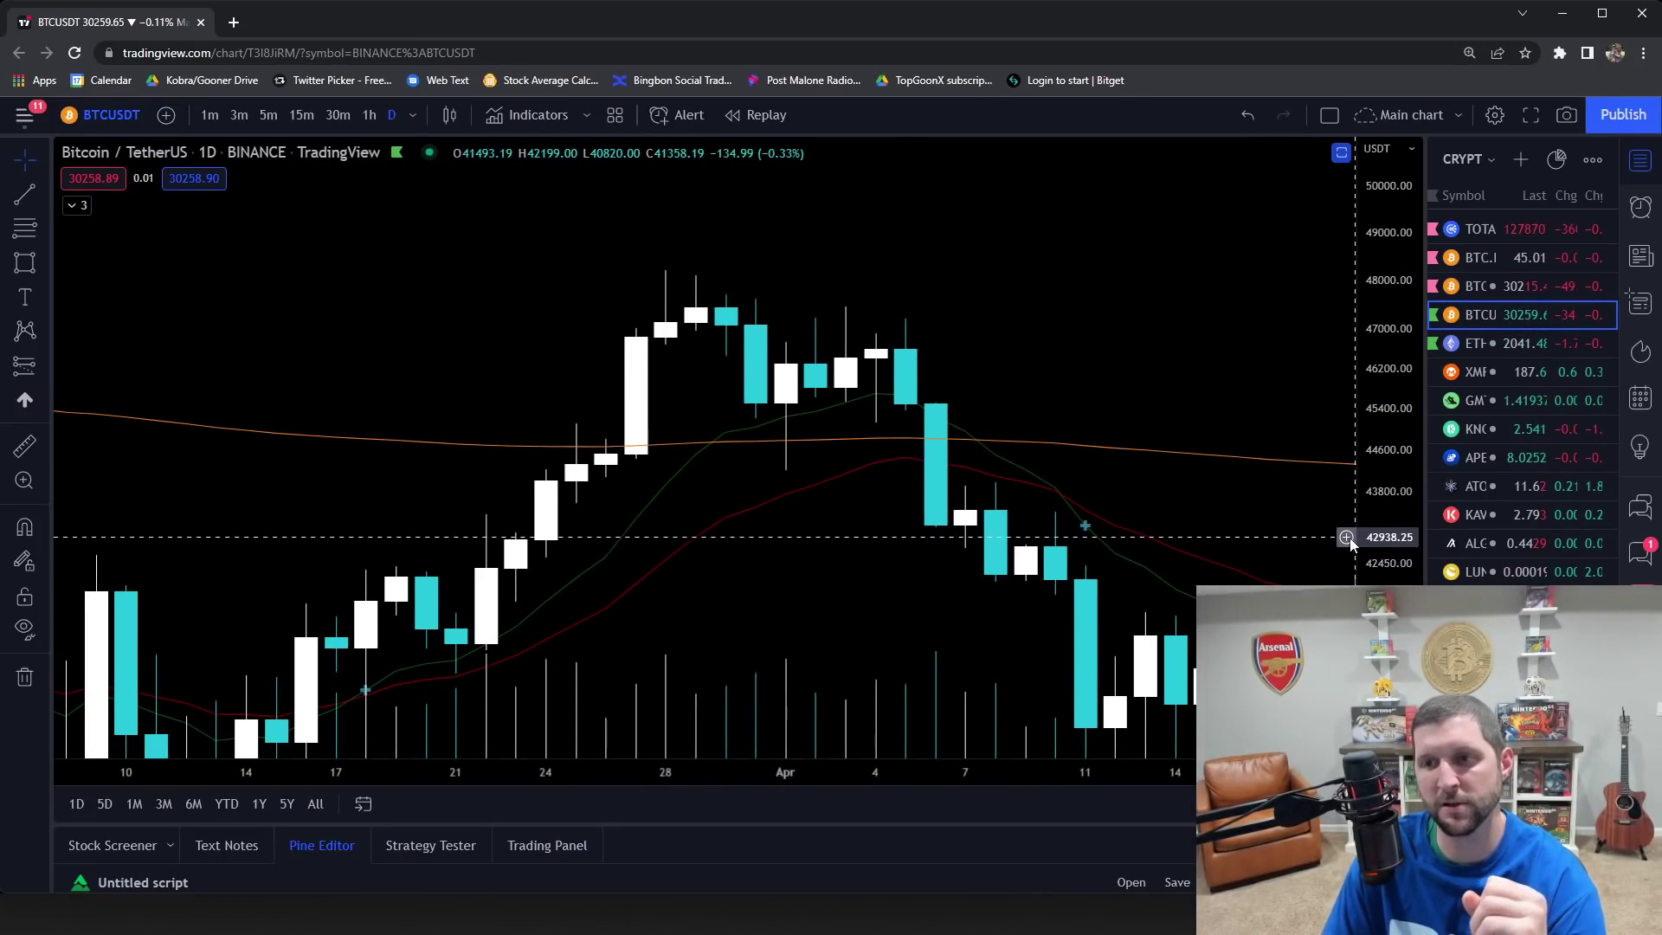
pyautogui.moveTo(1371, 511); pyautogui.dragTo(1357, 531)
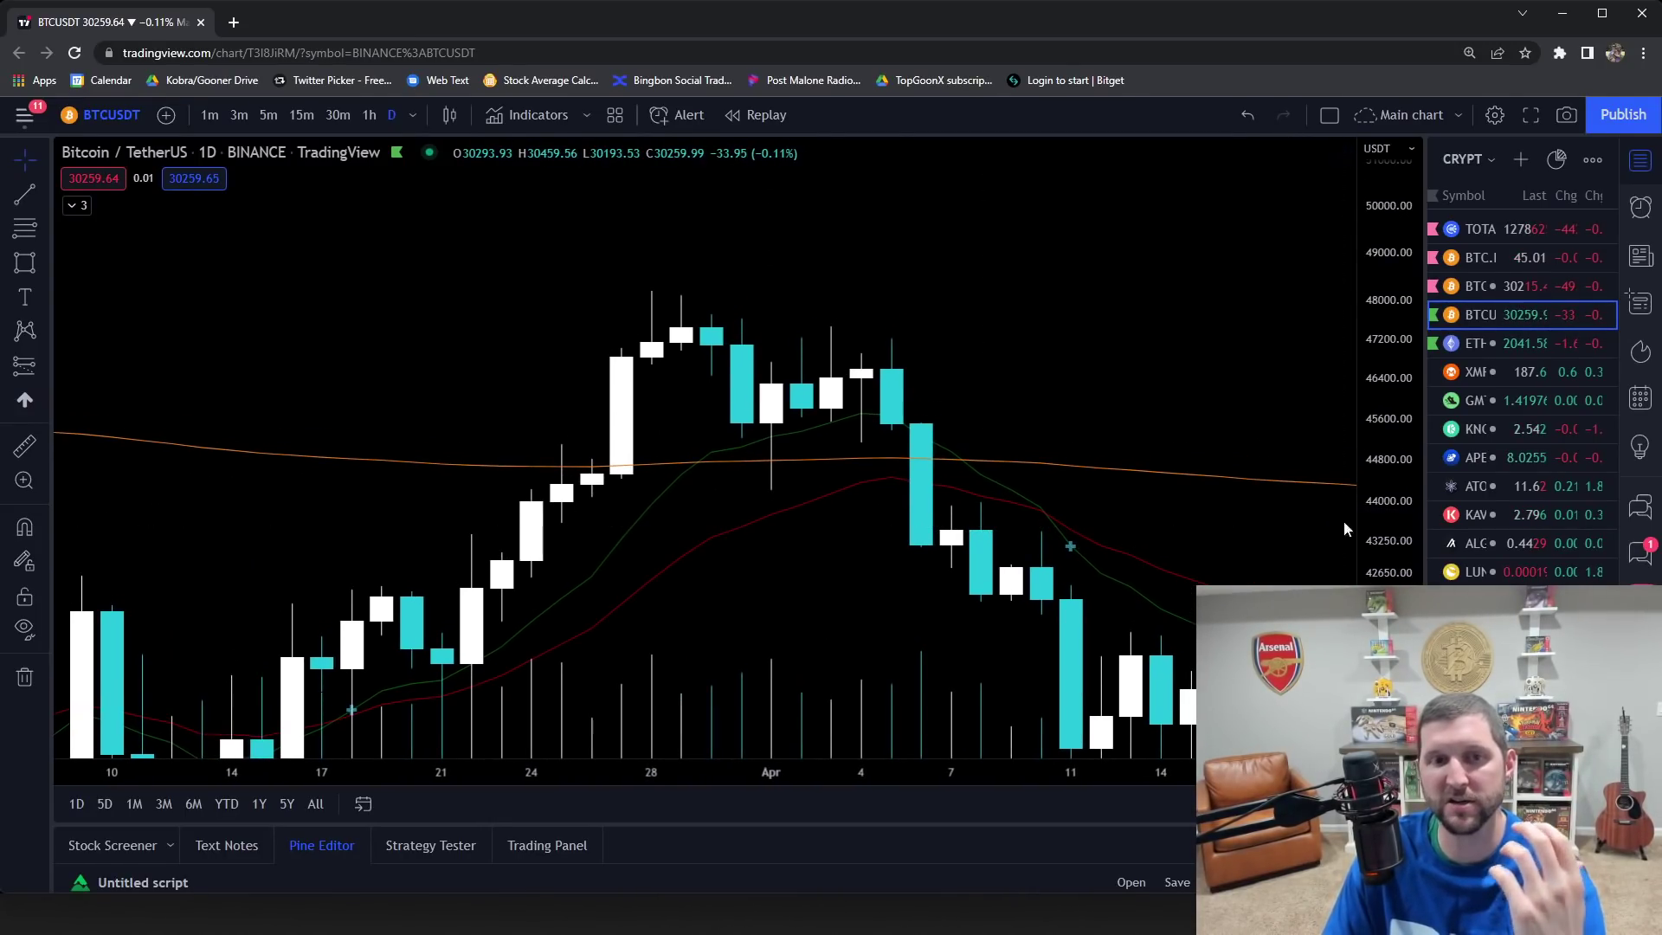
# Step: Draw a short position from 28 March with entry about 47,136, a tight stop at about 47,684 and target about 11.02% below entry
pyautogui.click(42, 365)
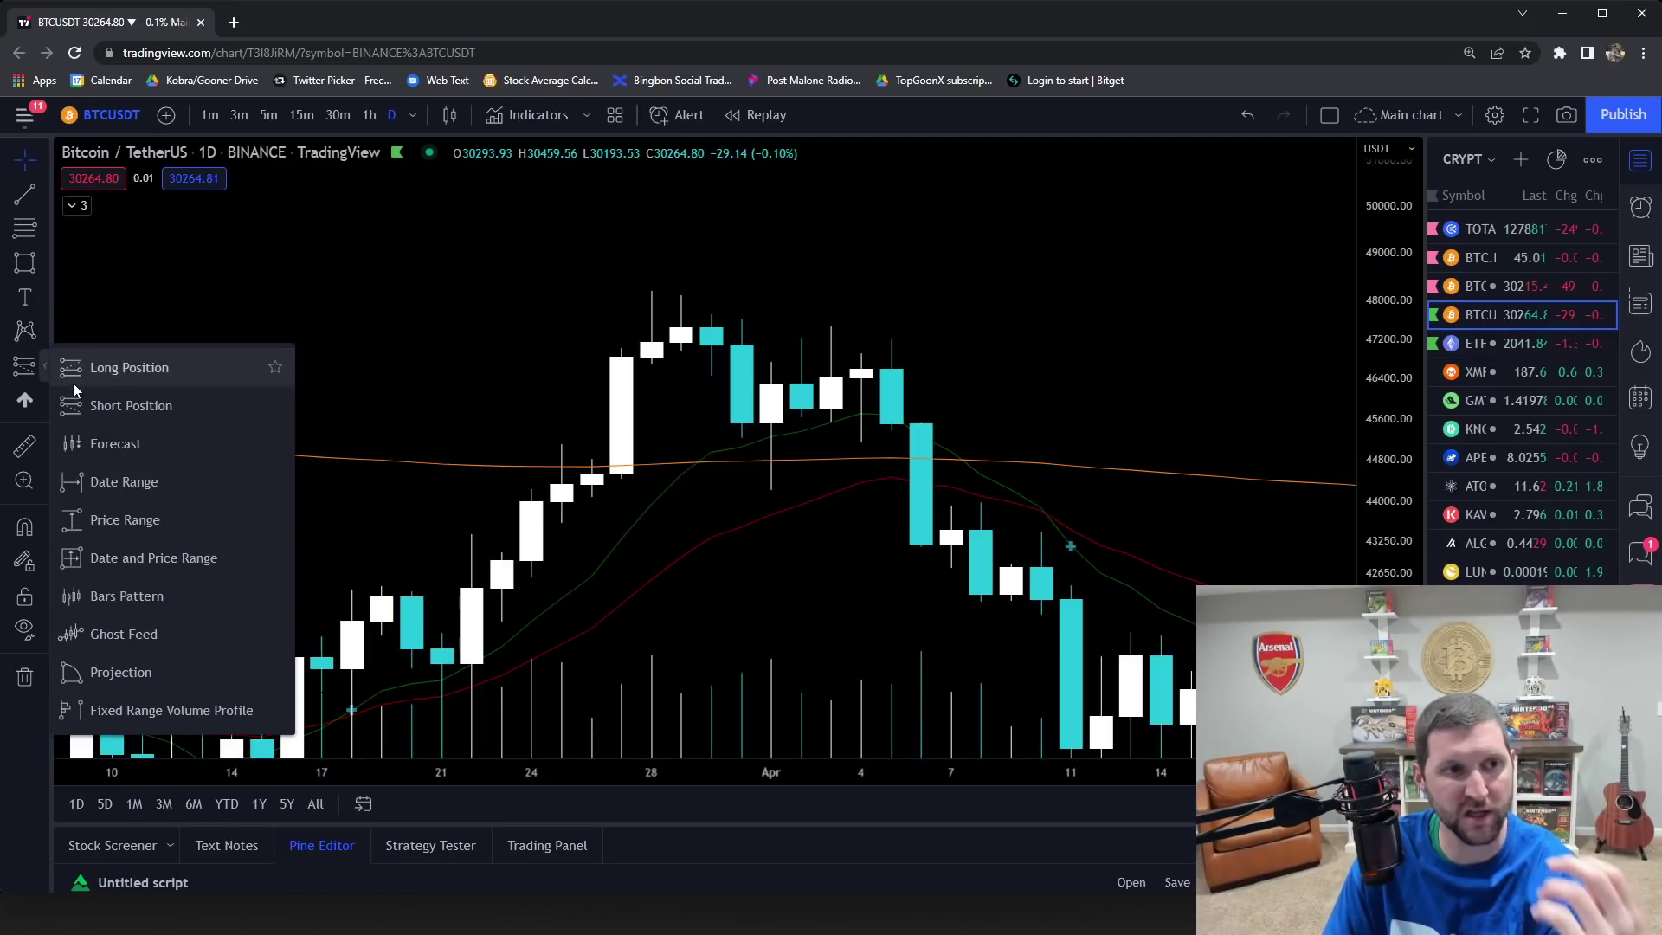
pyautogui.click(69, 381)
pyautogui.click(651, 342)
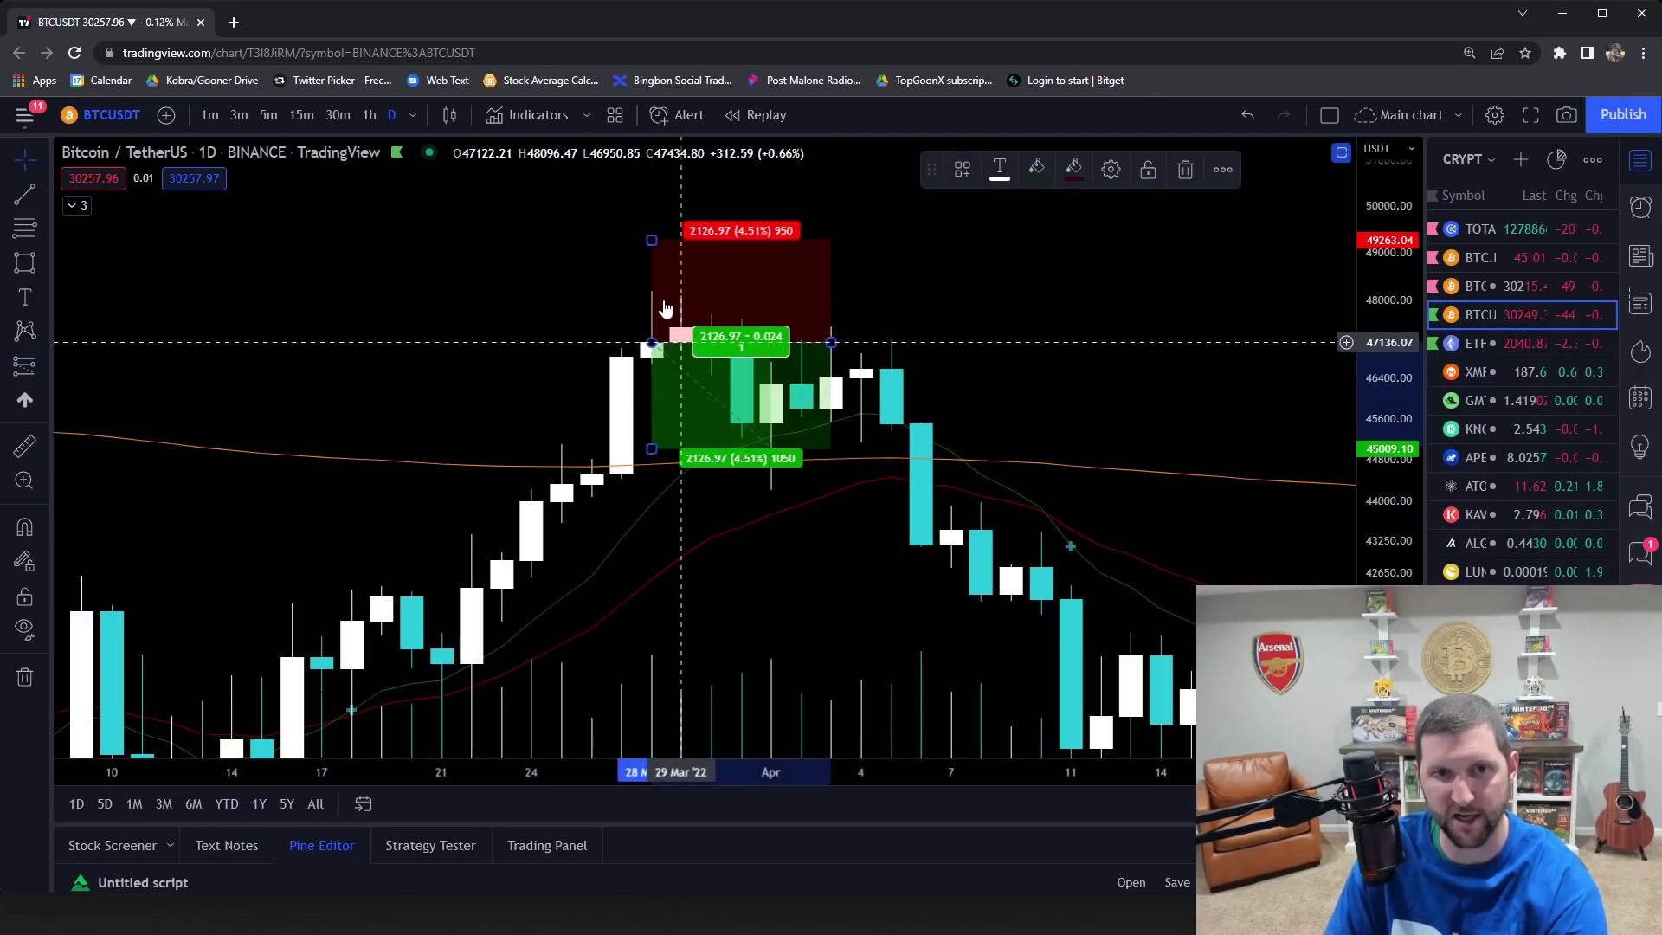
pyautogui.moveTo(645, 222); pyautogui.dragTo(639, 318)
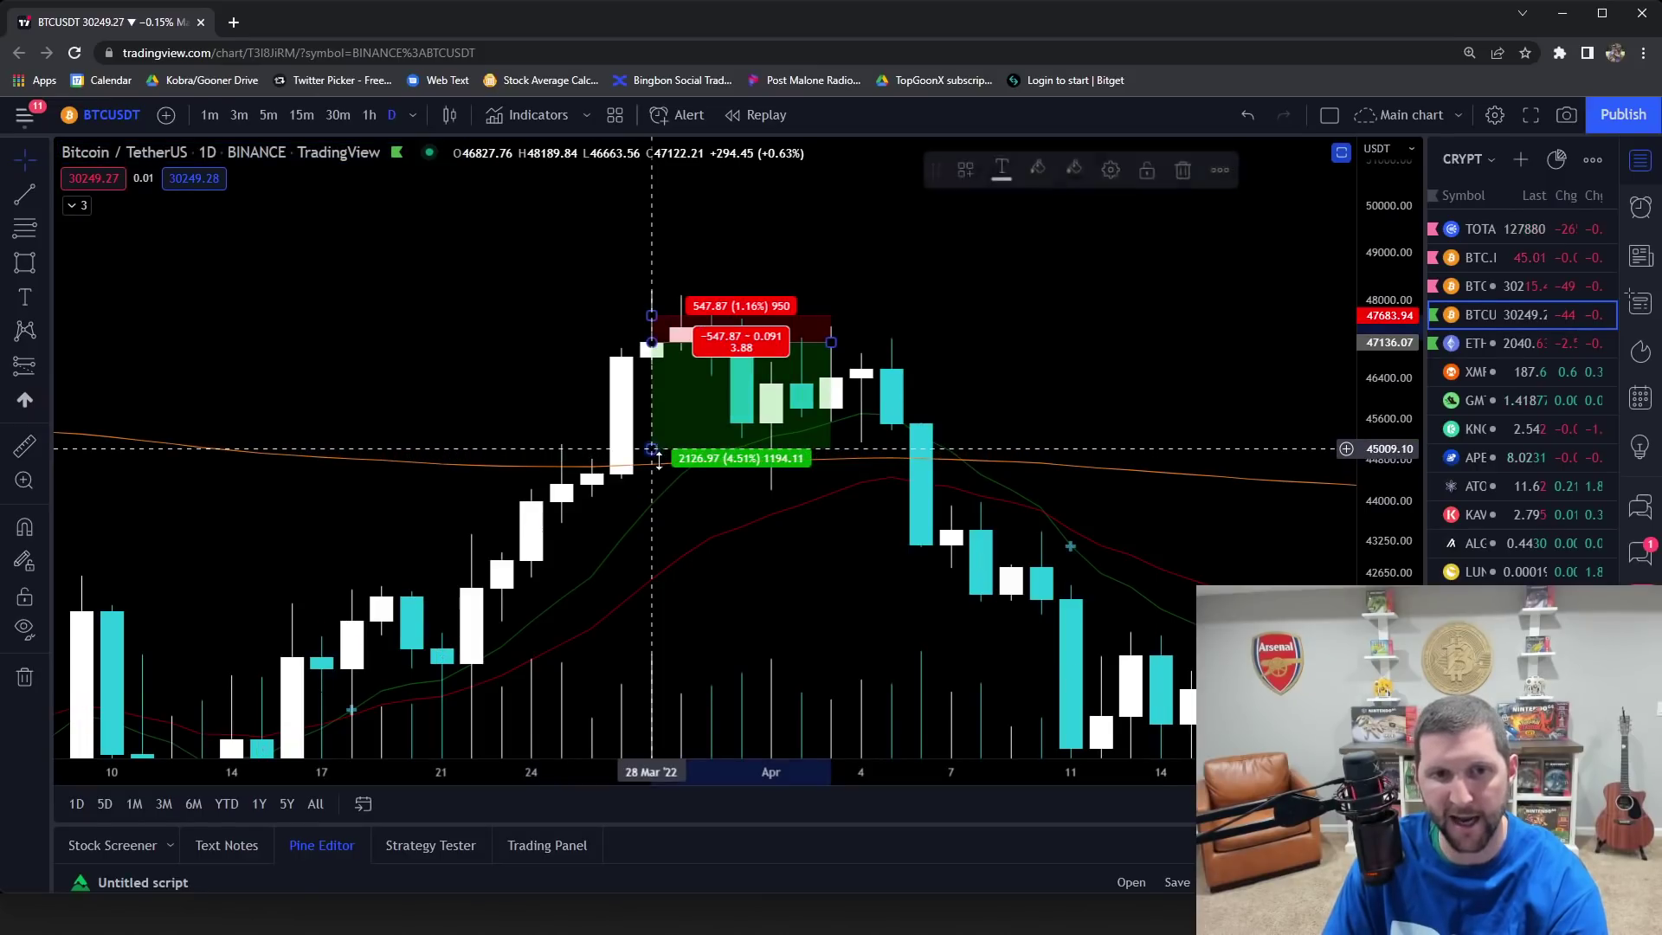
pyautogui.moveTo(654, 460); pyautogui.dragTo(652, 611)
pyautogui.scroll(5, 808, 360)
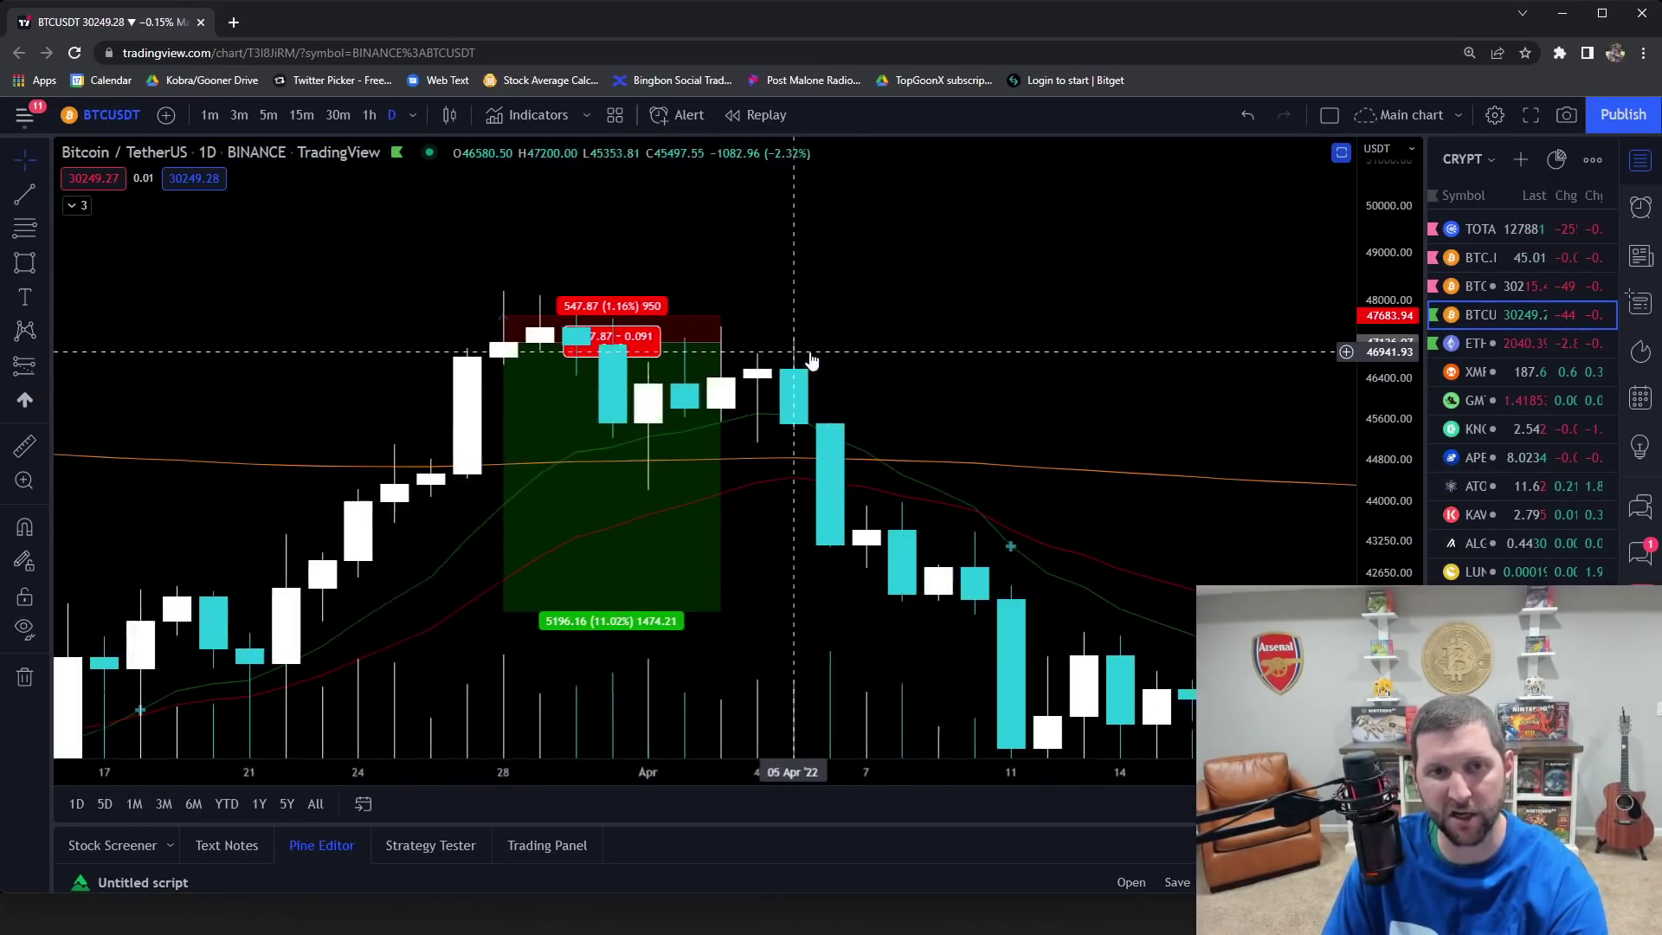
# Step: Delete the short position with the tight 1.16% stop
pyautogui.click(671, 216)
pyautogui.press('Delete')
# Step: Draw a horizontal trend line from 25 March to 2 April at the high of the 28 March candle
pyautogui.scroll(-3, 715, 191)
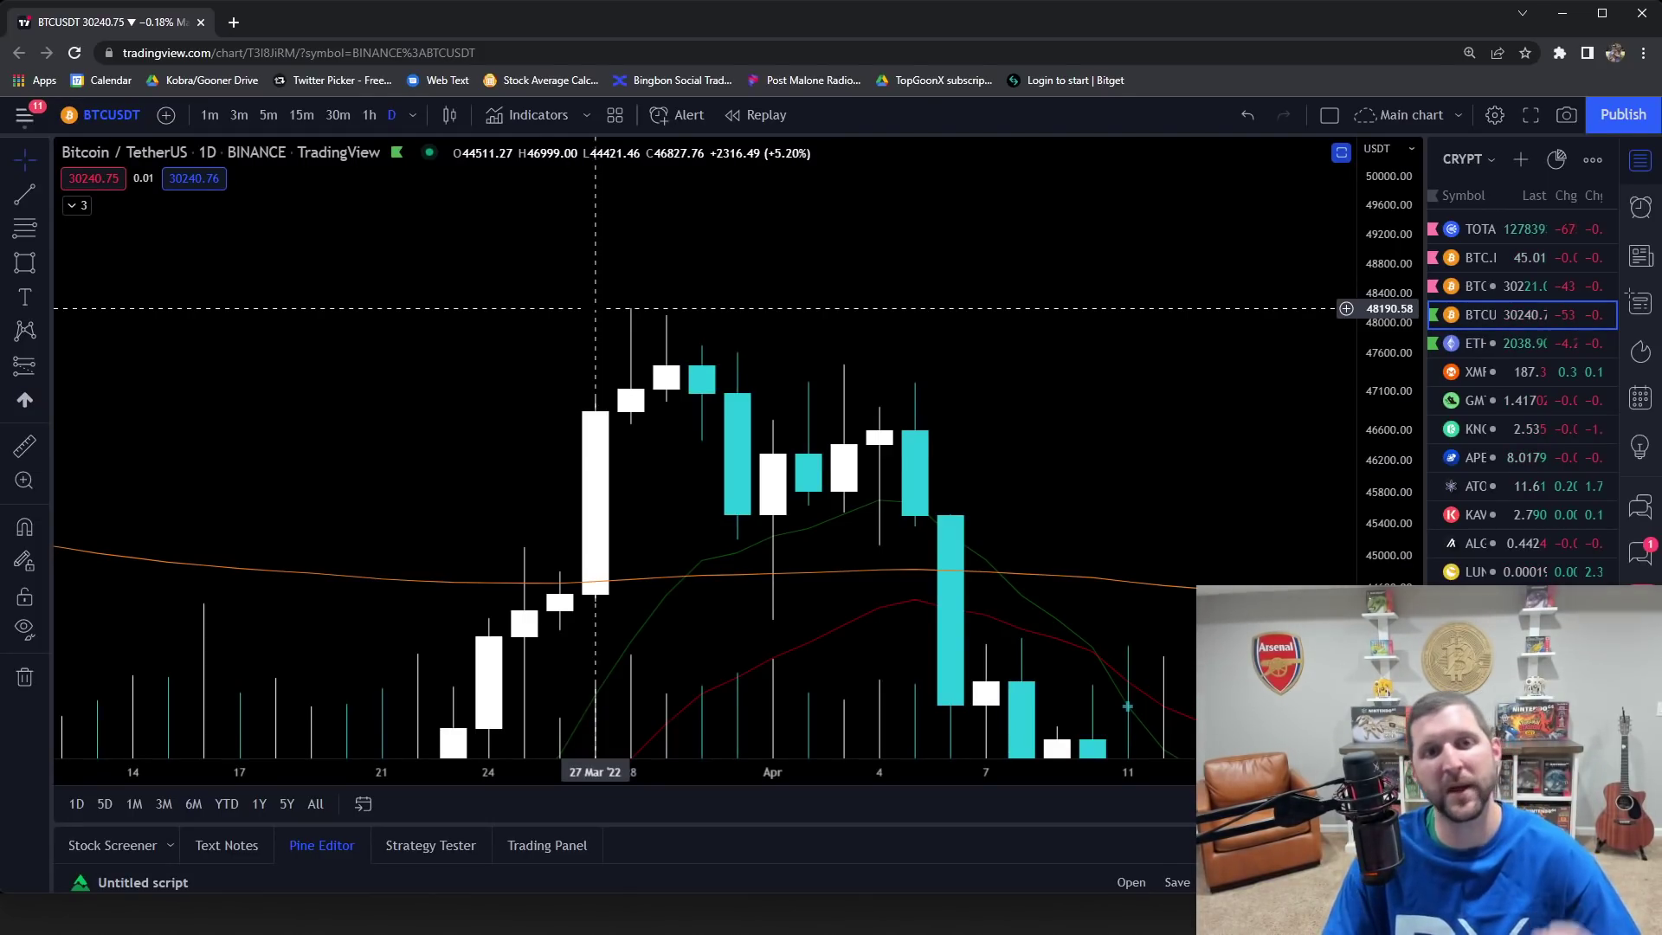
pyautogui.moveTo(649, 289)
pyautogui.mouseDown()
pyautogui.moveTo(835, 270)
pyautogui.moveTo(654, 275)
pyautogui.mouseUp()
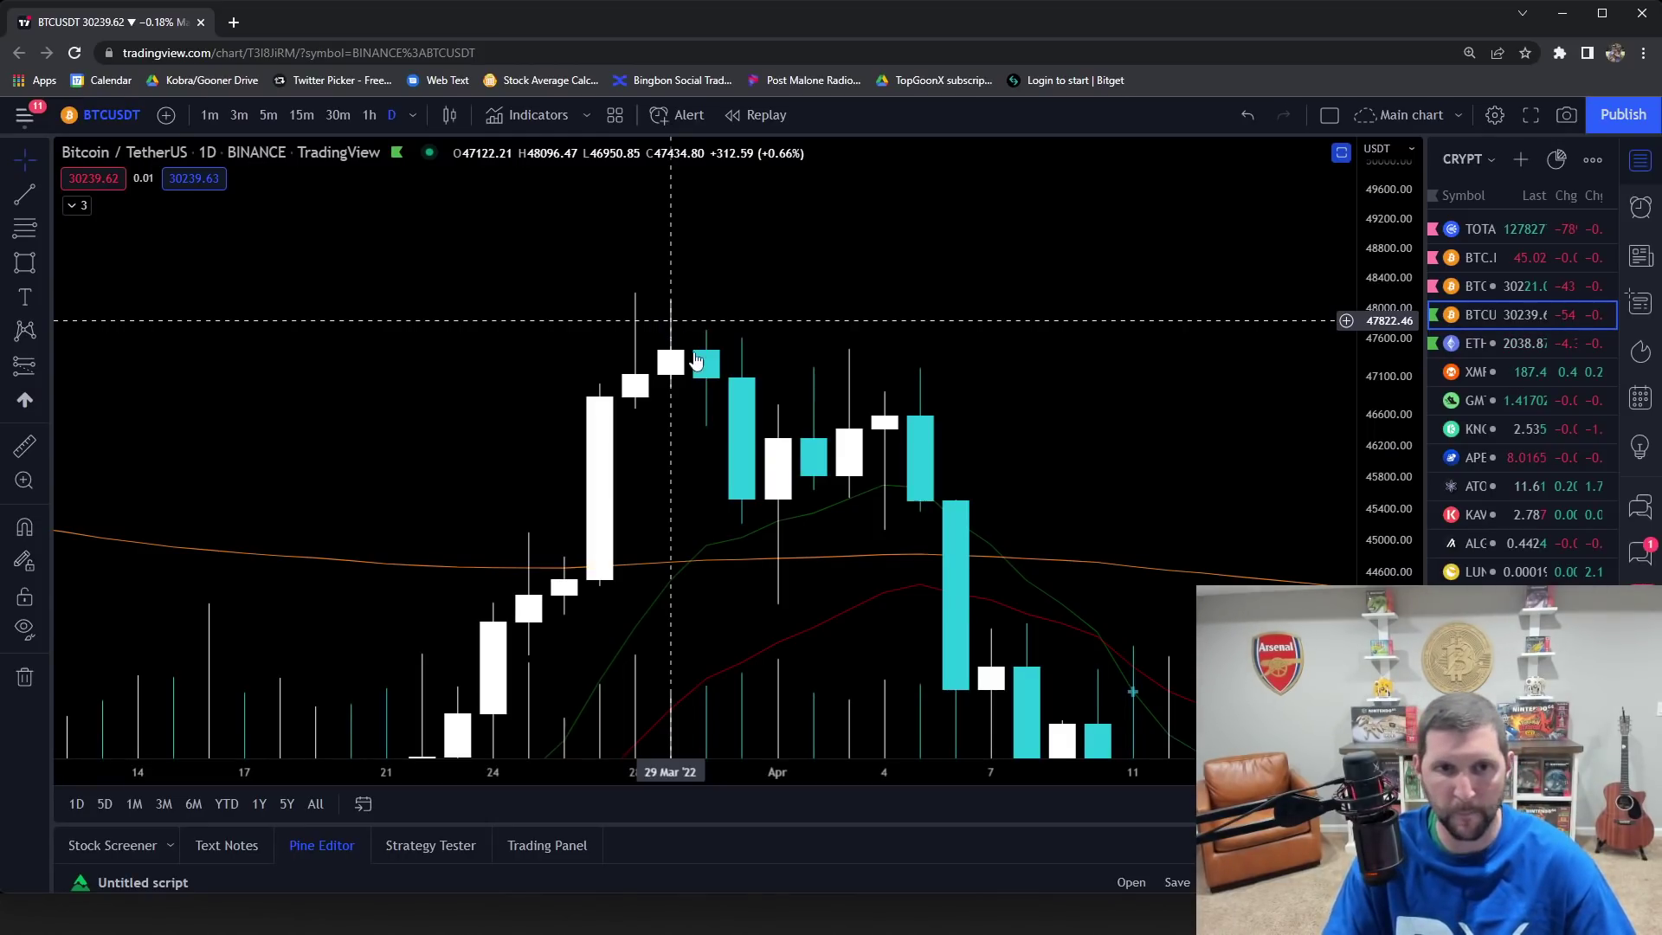
pyautogui.hscroll(2, 649, 334)
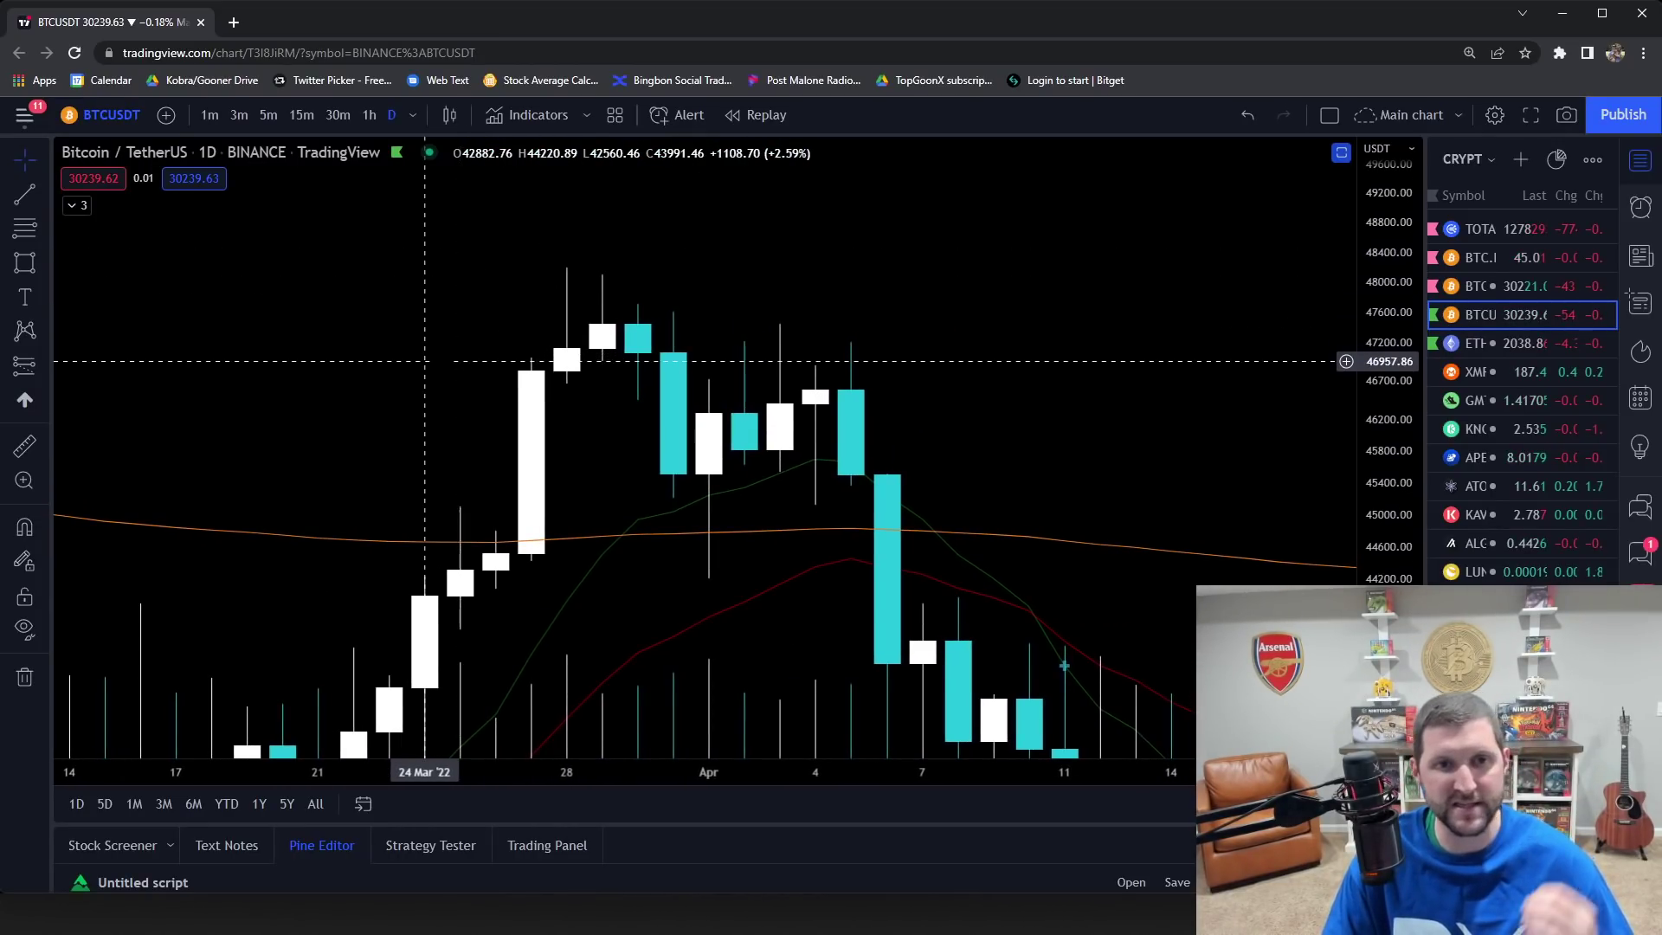
pyautogui.scroll(-2, 465, 363)
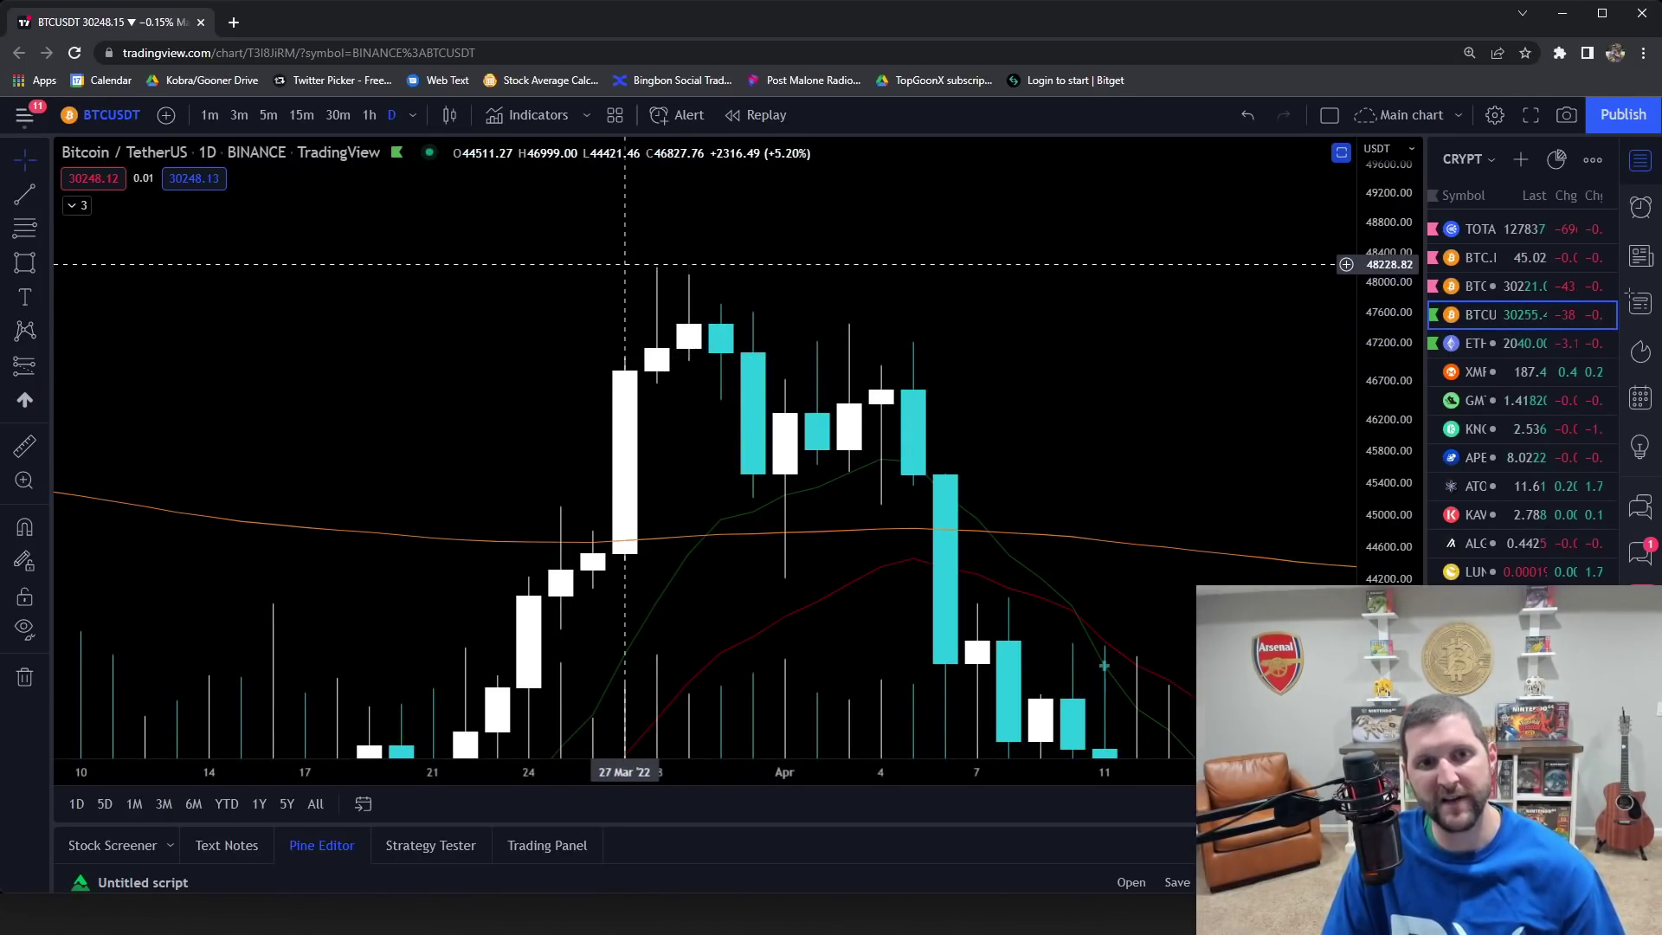
pyautogui.click(23, 196)
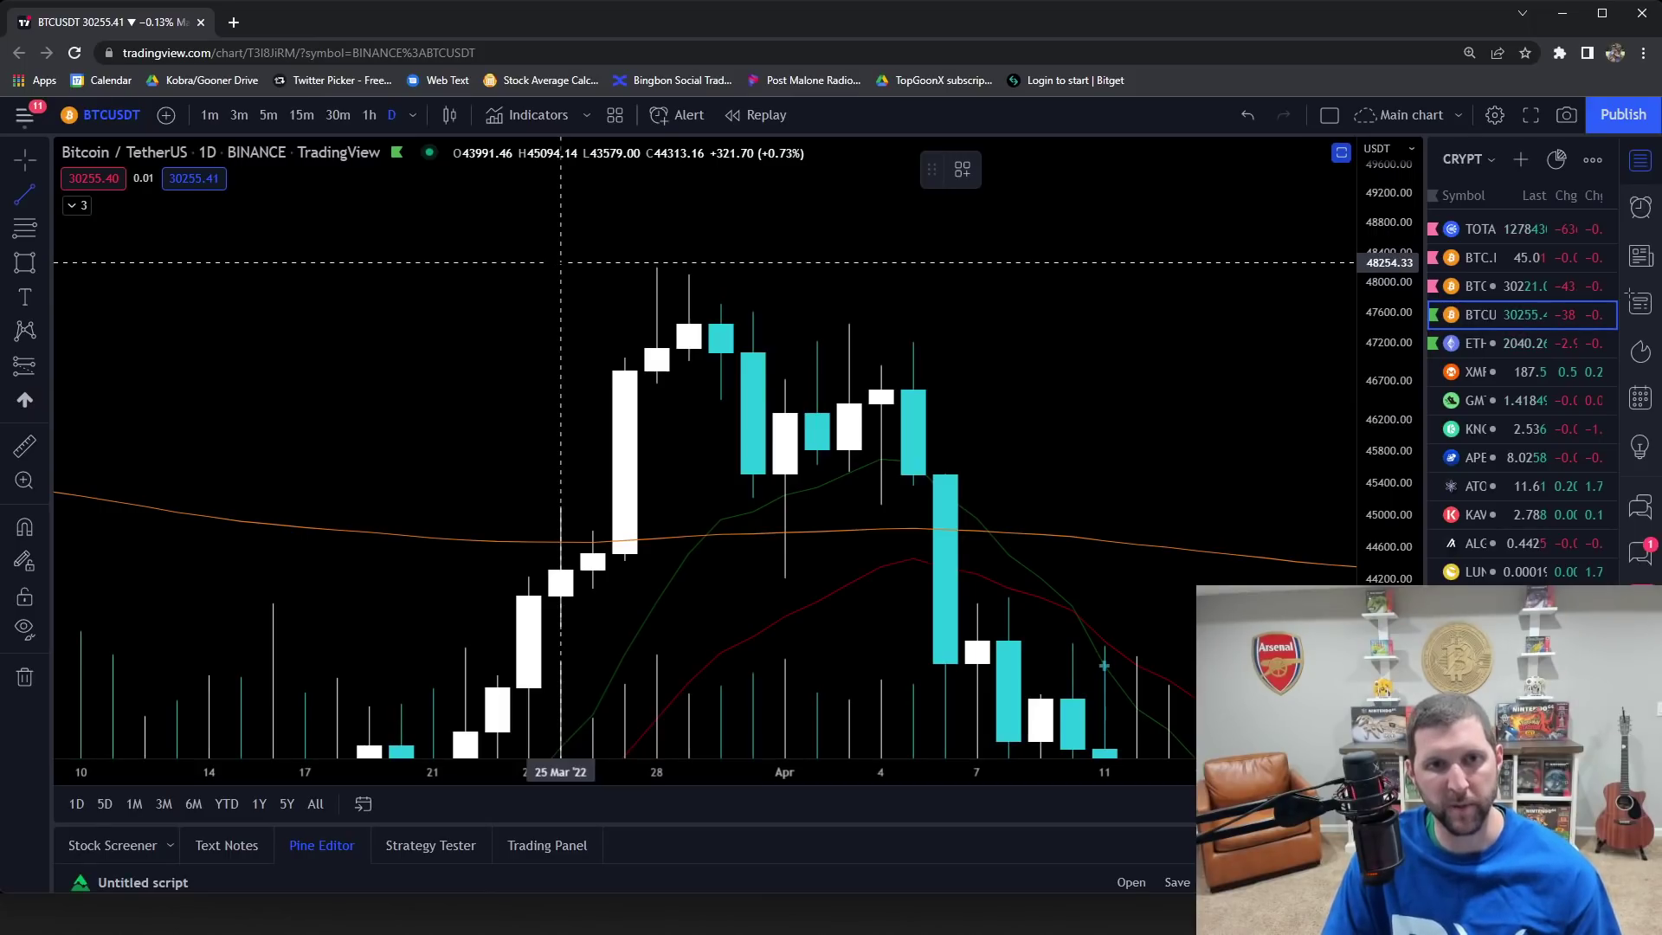
pyautogui.moveTo(561, 269); pyautogui.dragTo(816, 268)
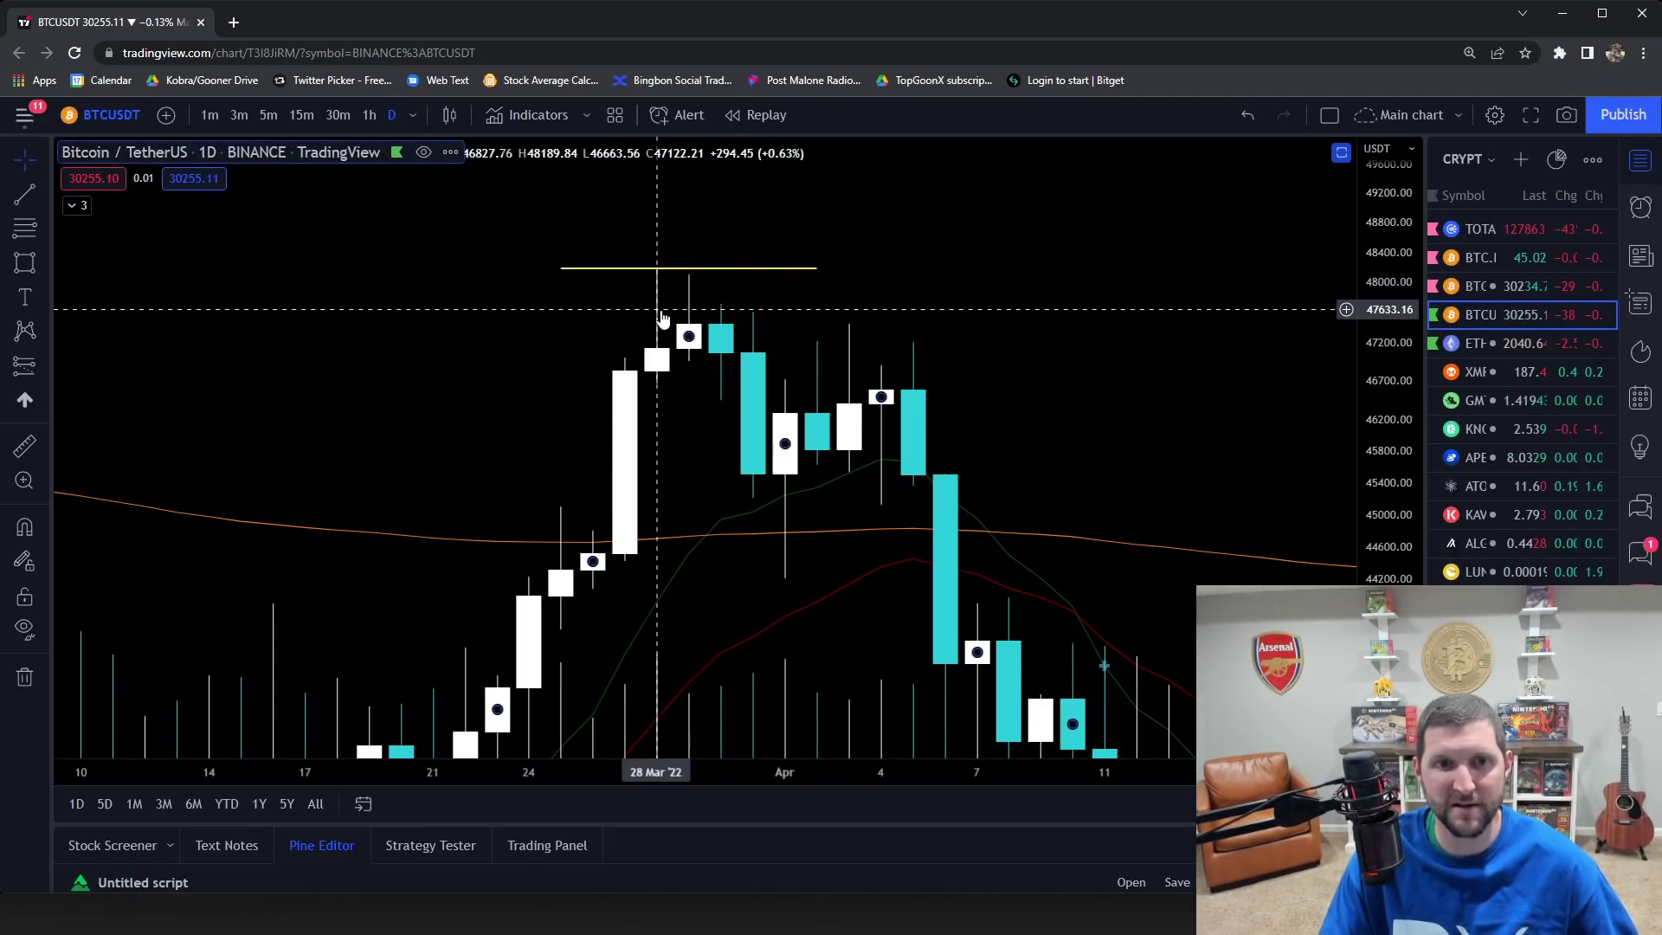
# Step: Examine the late-March and early-April candle wicks in relation to the yellow line at the peak
pyautogui.scroll(5, 692, 299)
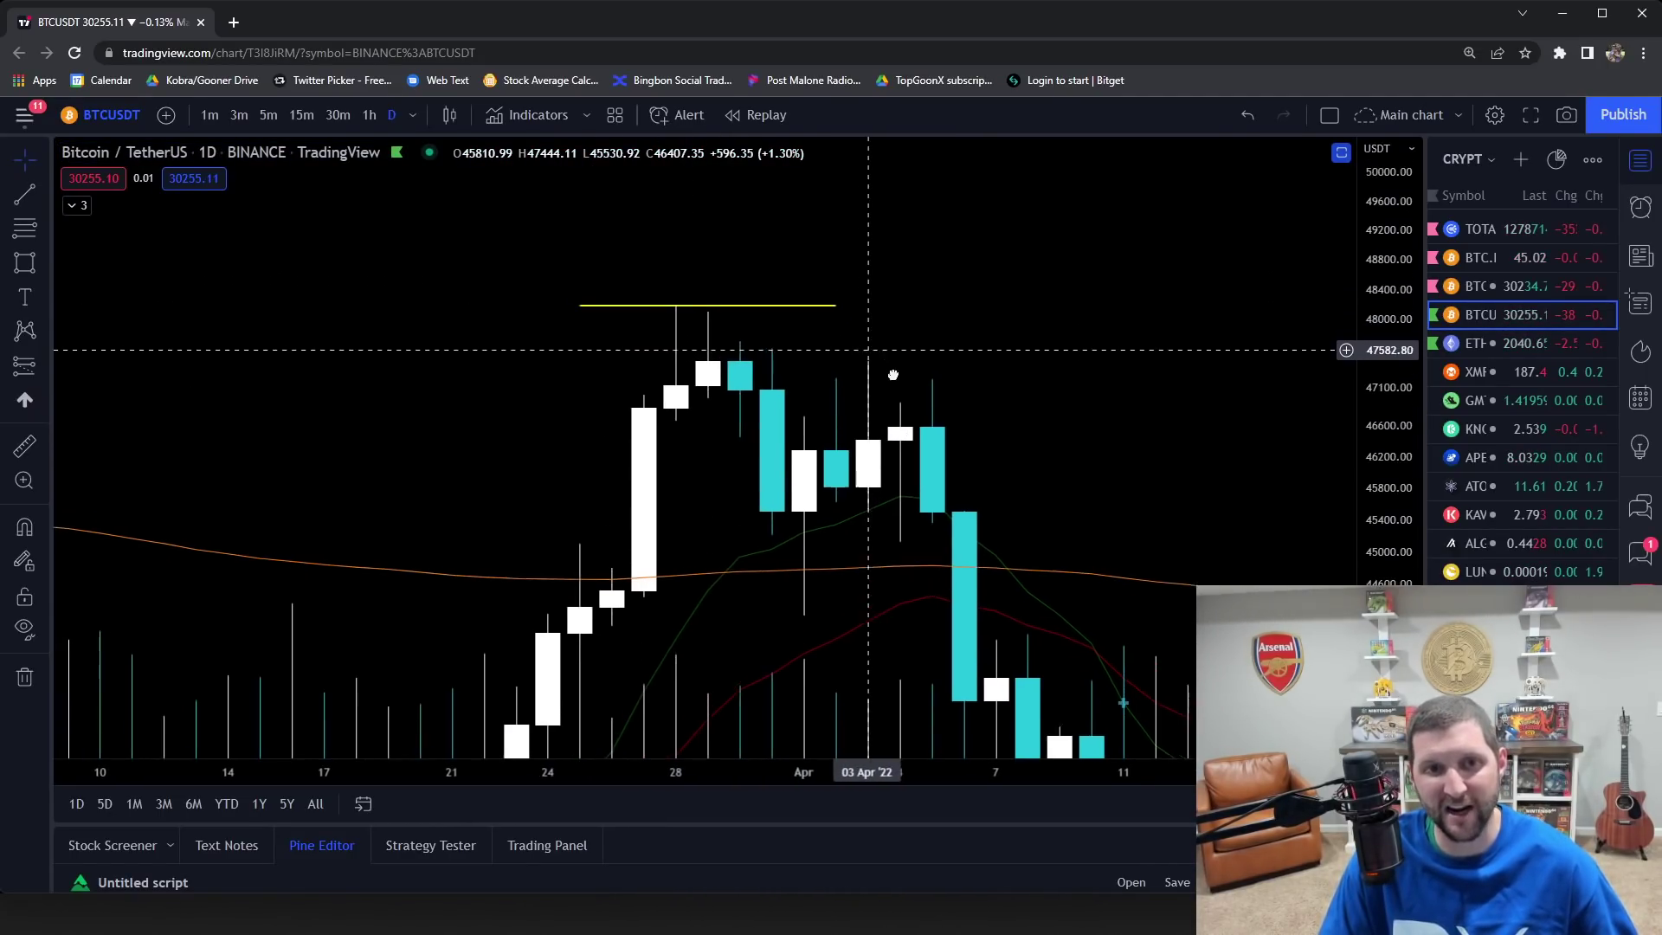
pyautogui.scroll(4, 1063, 349)
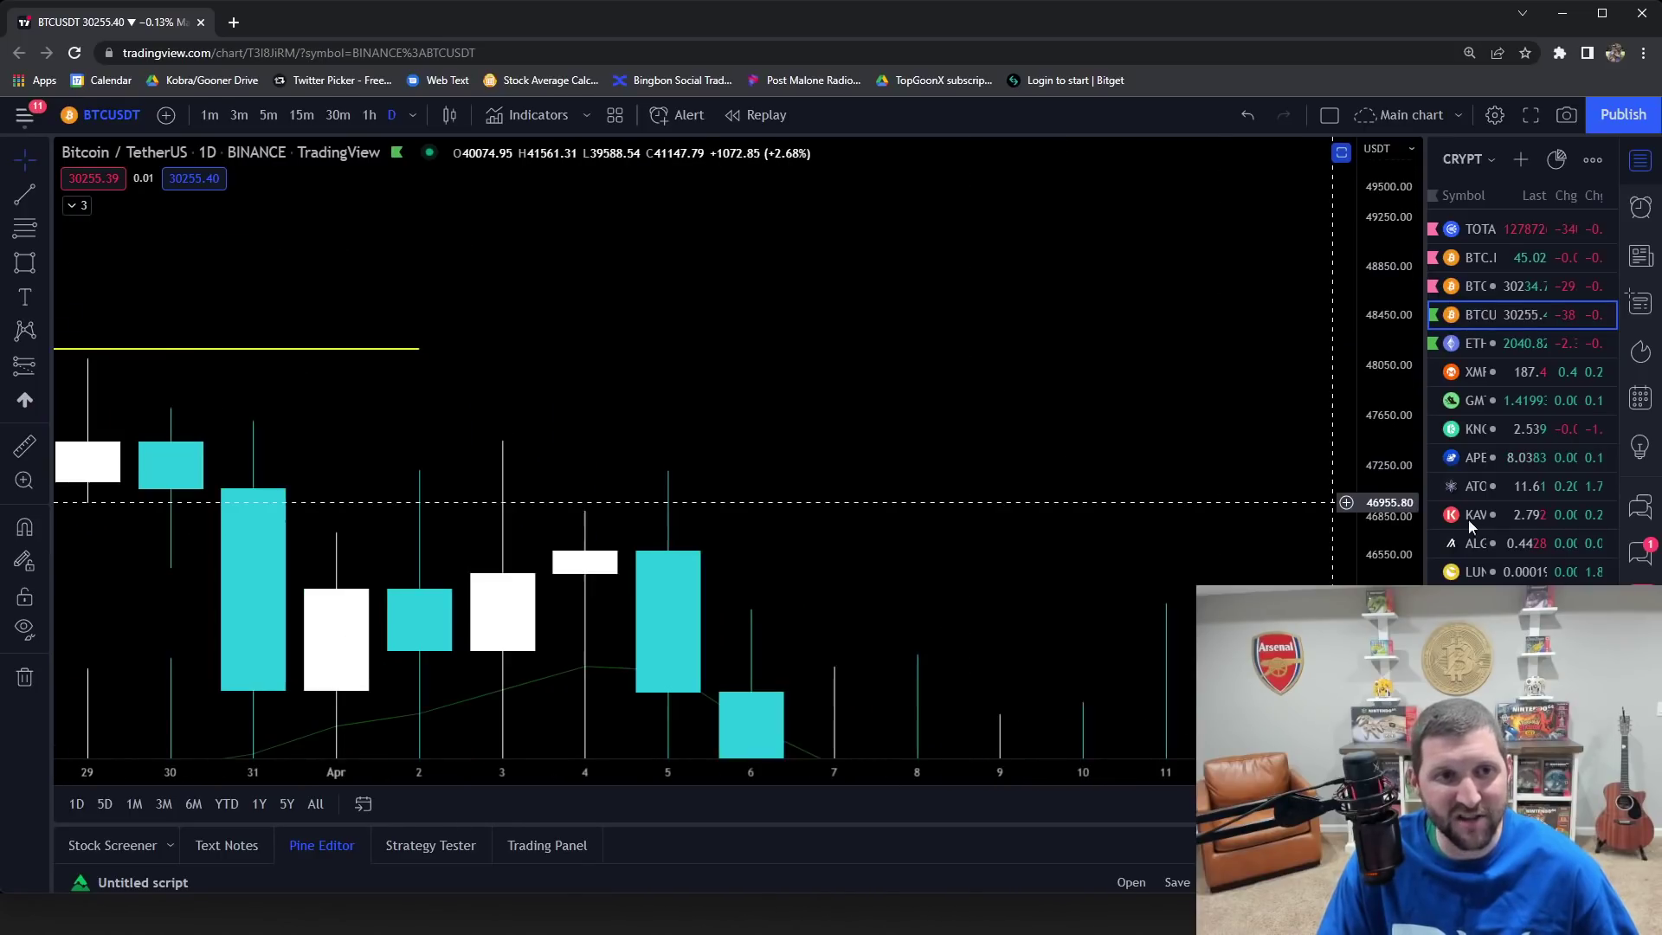
pyautogui.scroll(-3, 1523, 407)
pyautogui.scroll(-2, 876, 372)
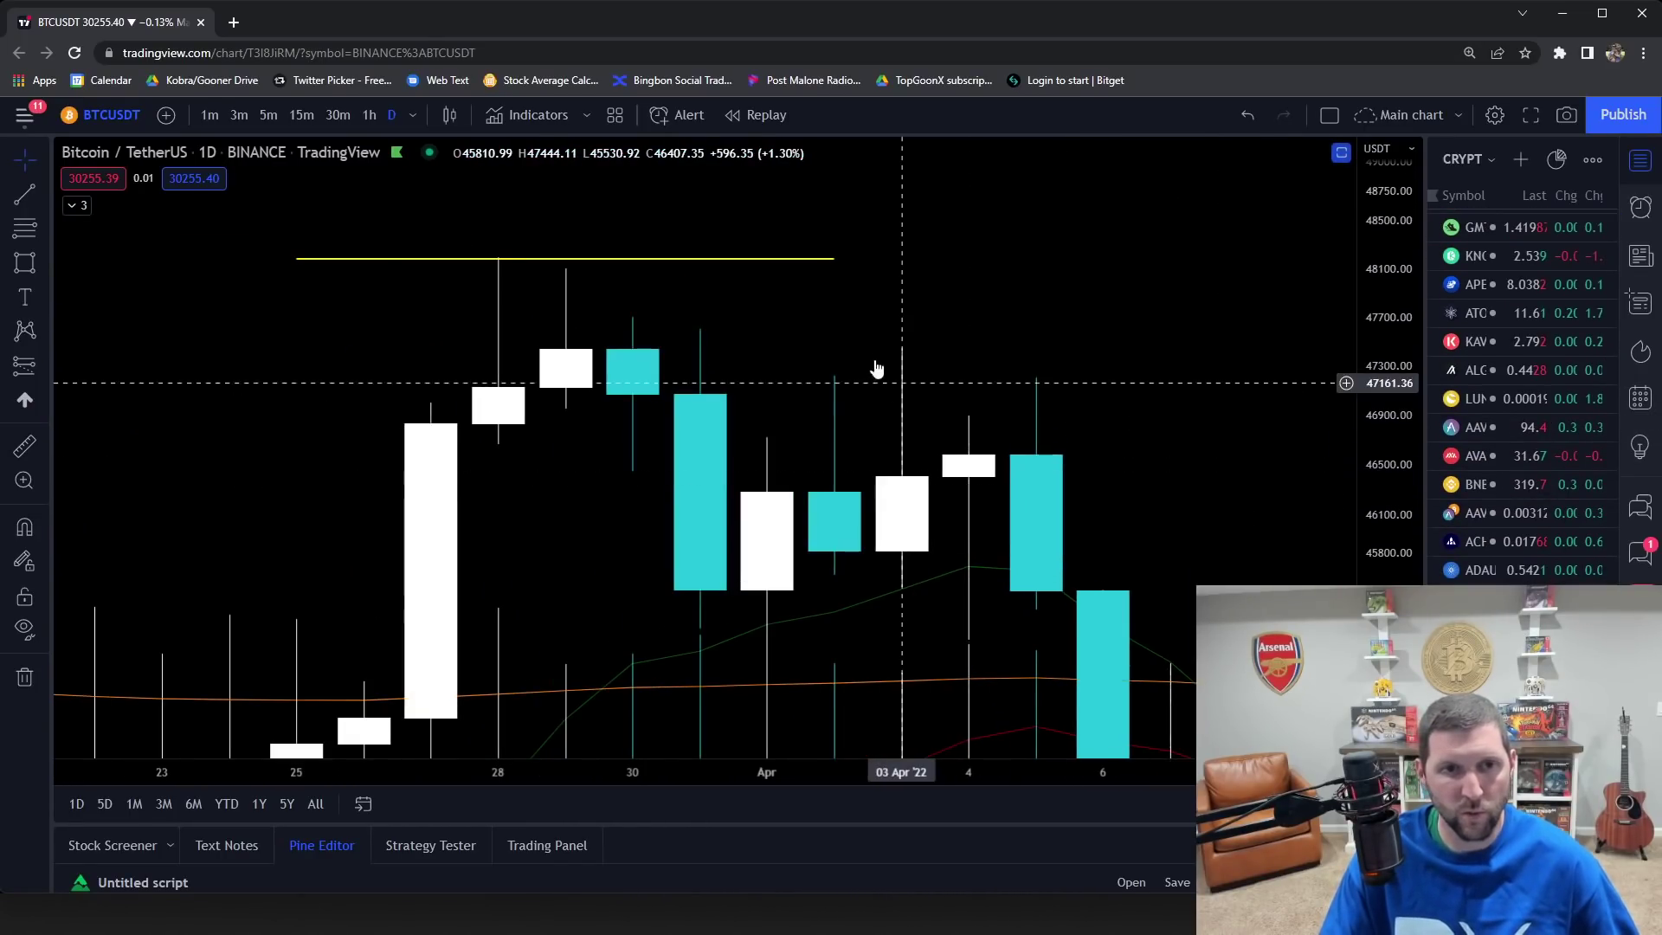
pyautogui.moveTo(958, 342); pyautogui.dragTo(1079, 346)
pyautogui.moveTo(1224, 428); pyautogui.dragTo(1151, 408)
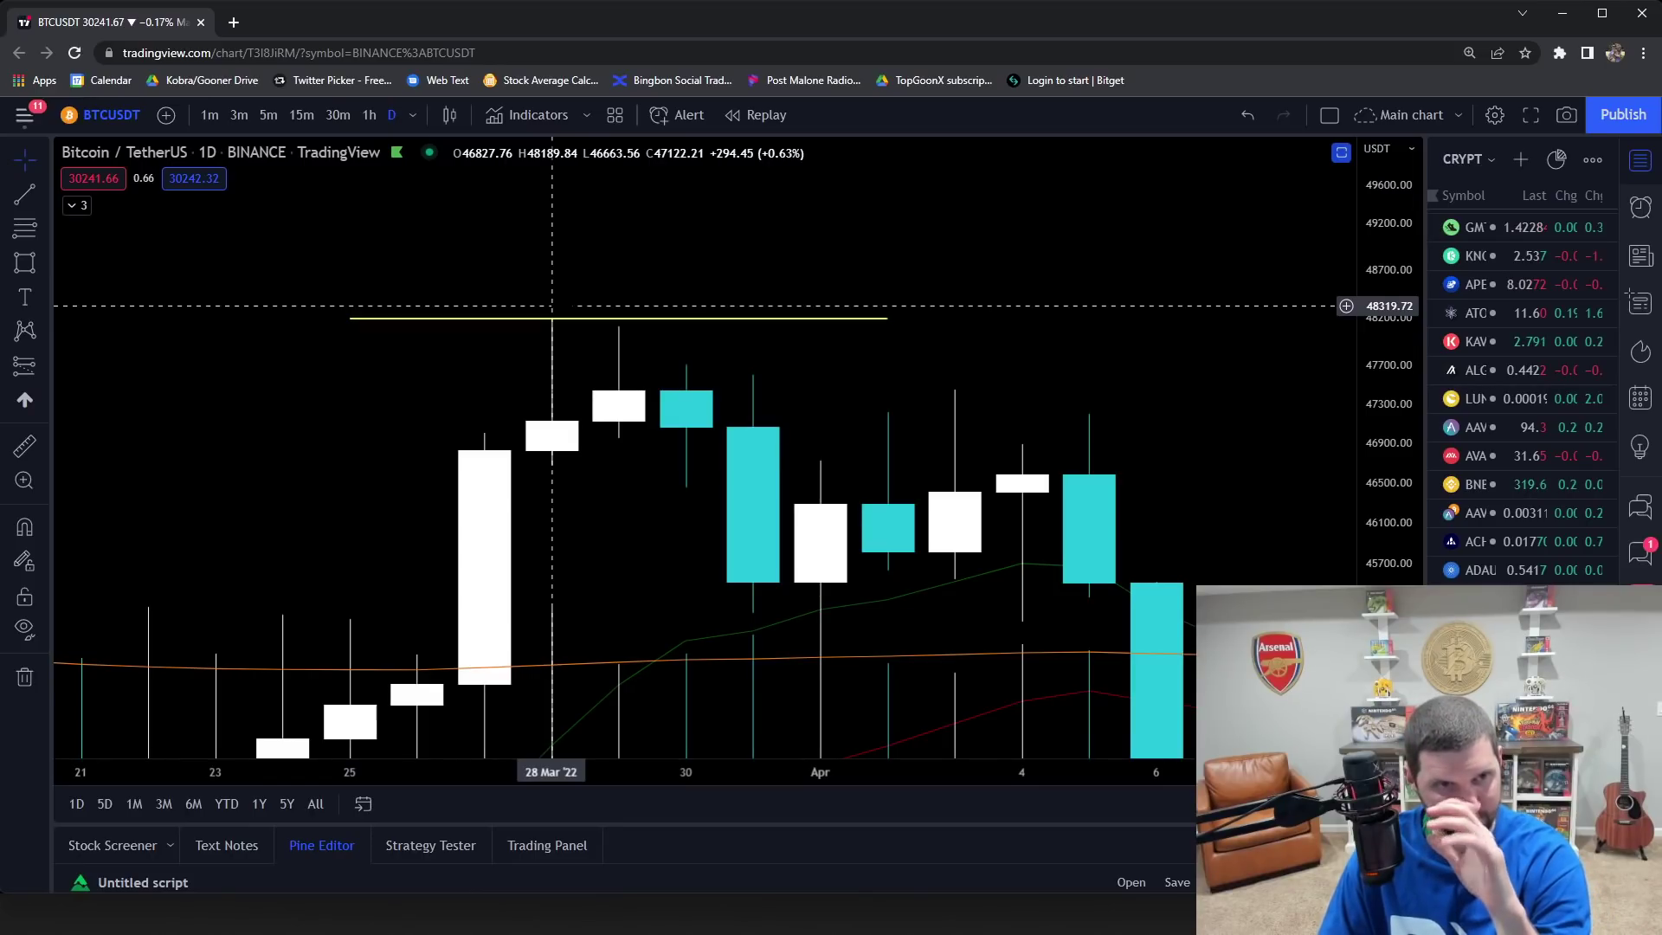
pyautogui.scroll(-2, 705, 464)
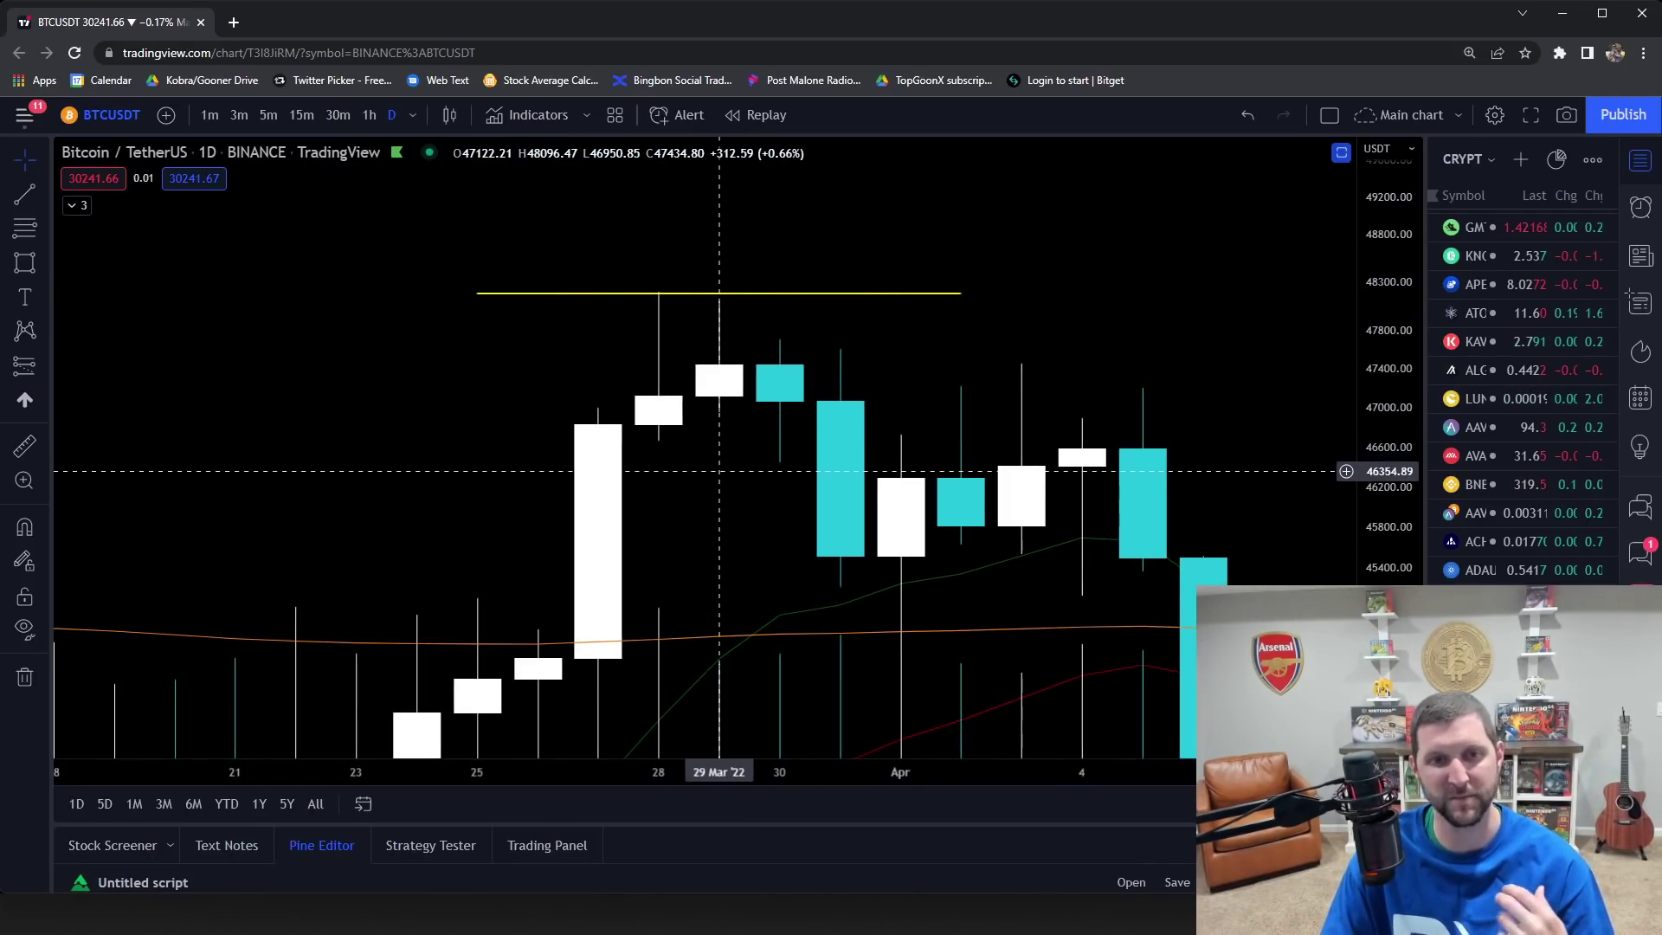
pyautogui.scroll(-3, 719, 468)
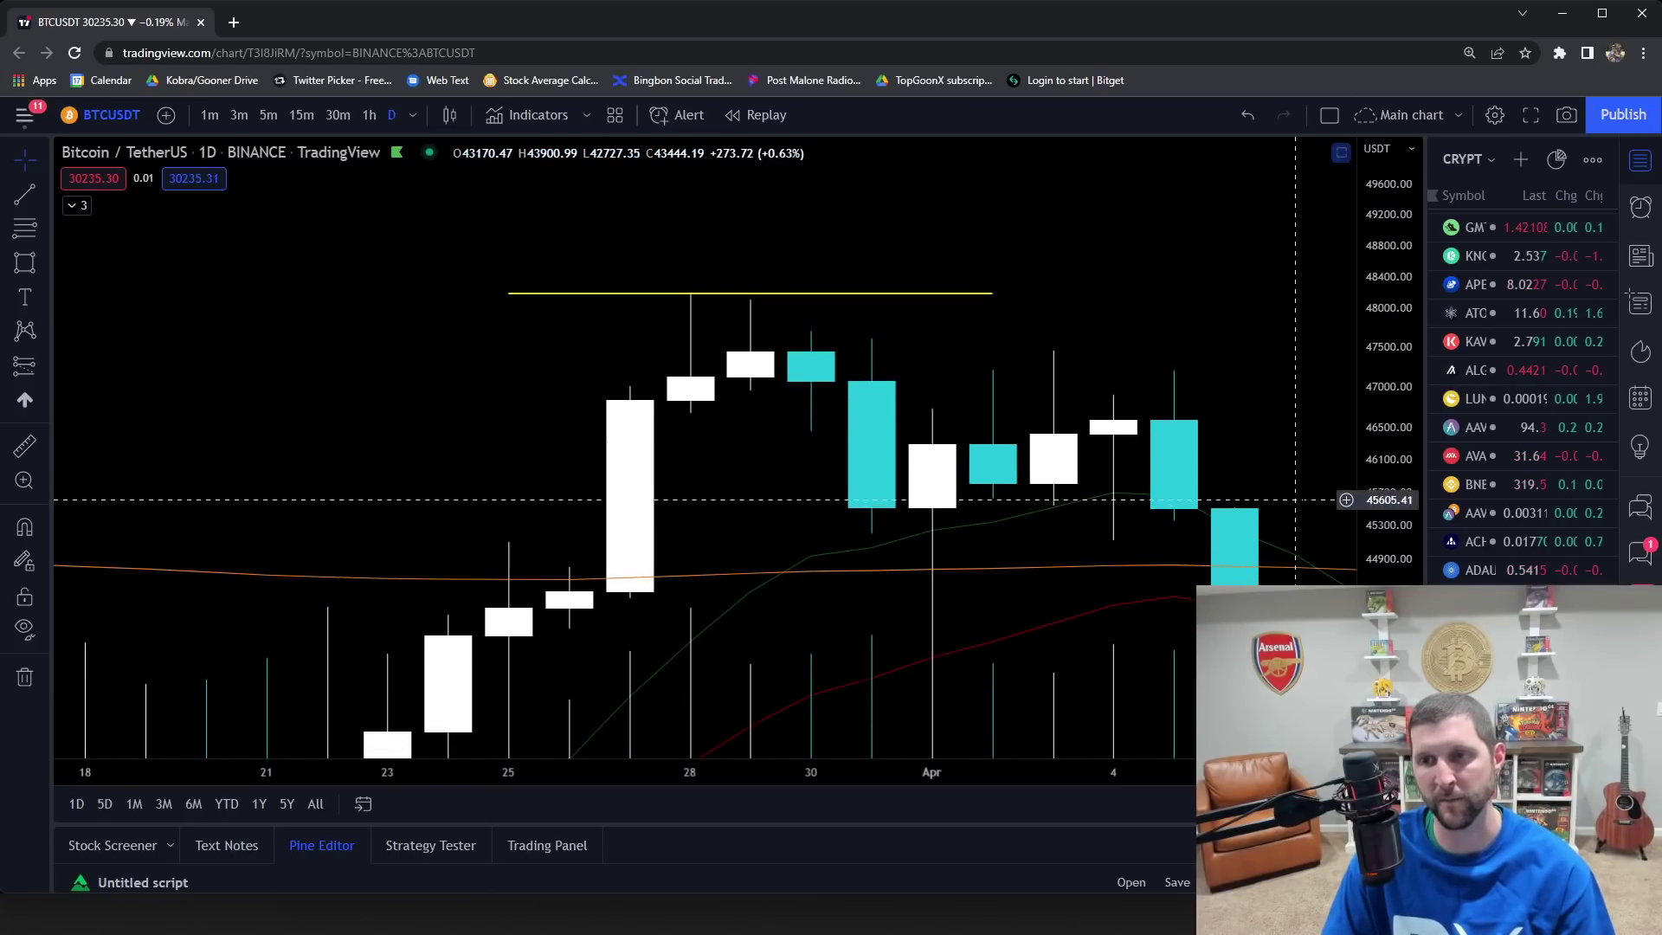
pyautogui.scroll(2, 1501, 453)
pyautogui.hscroll(2, 1268, 372)
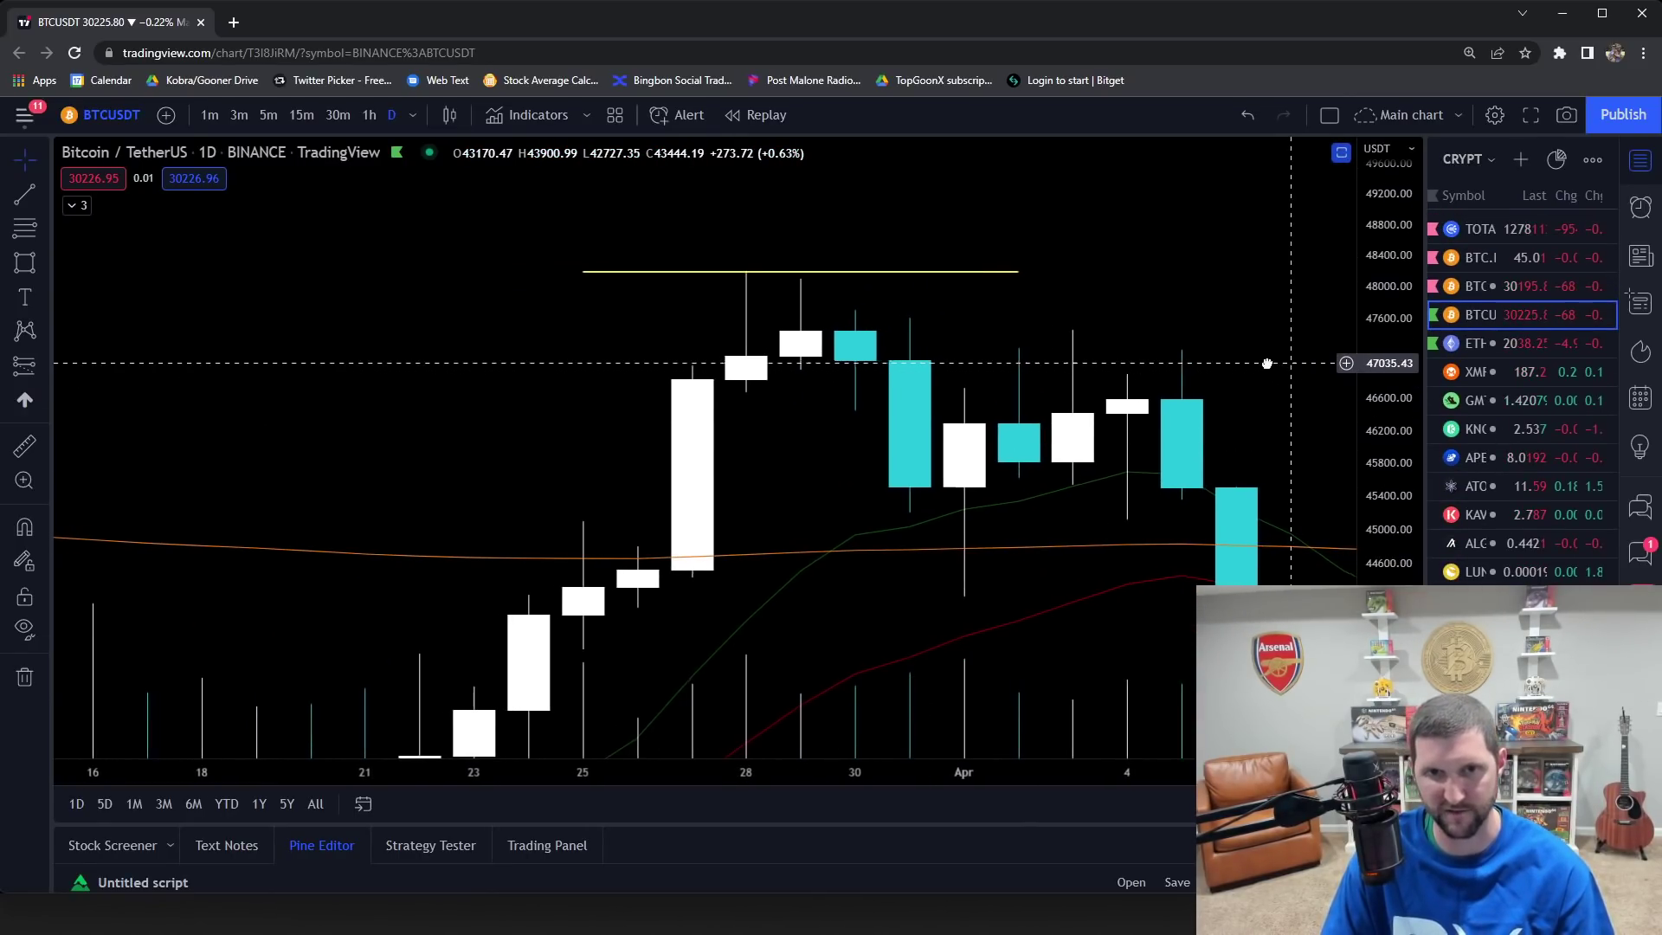
pyautogui.hscroll(2, 1268, 386)
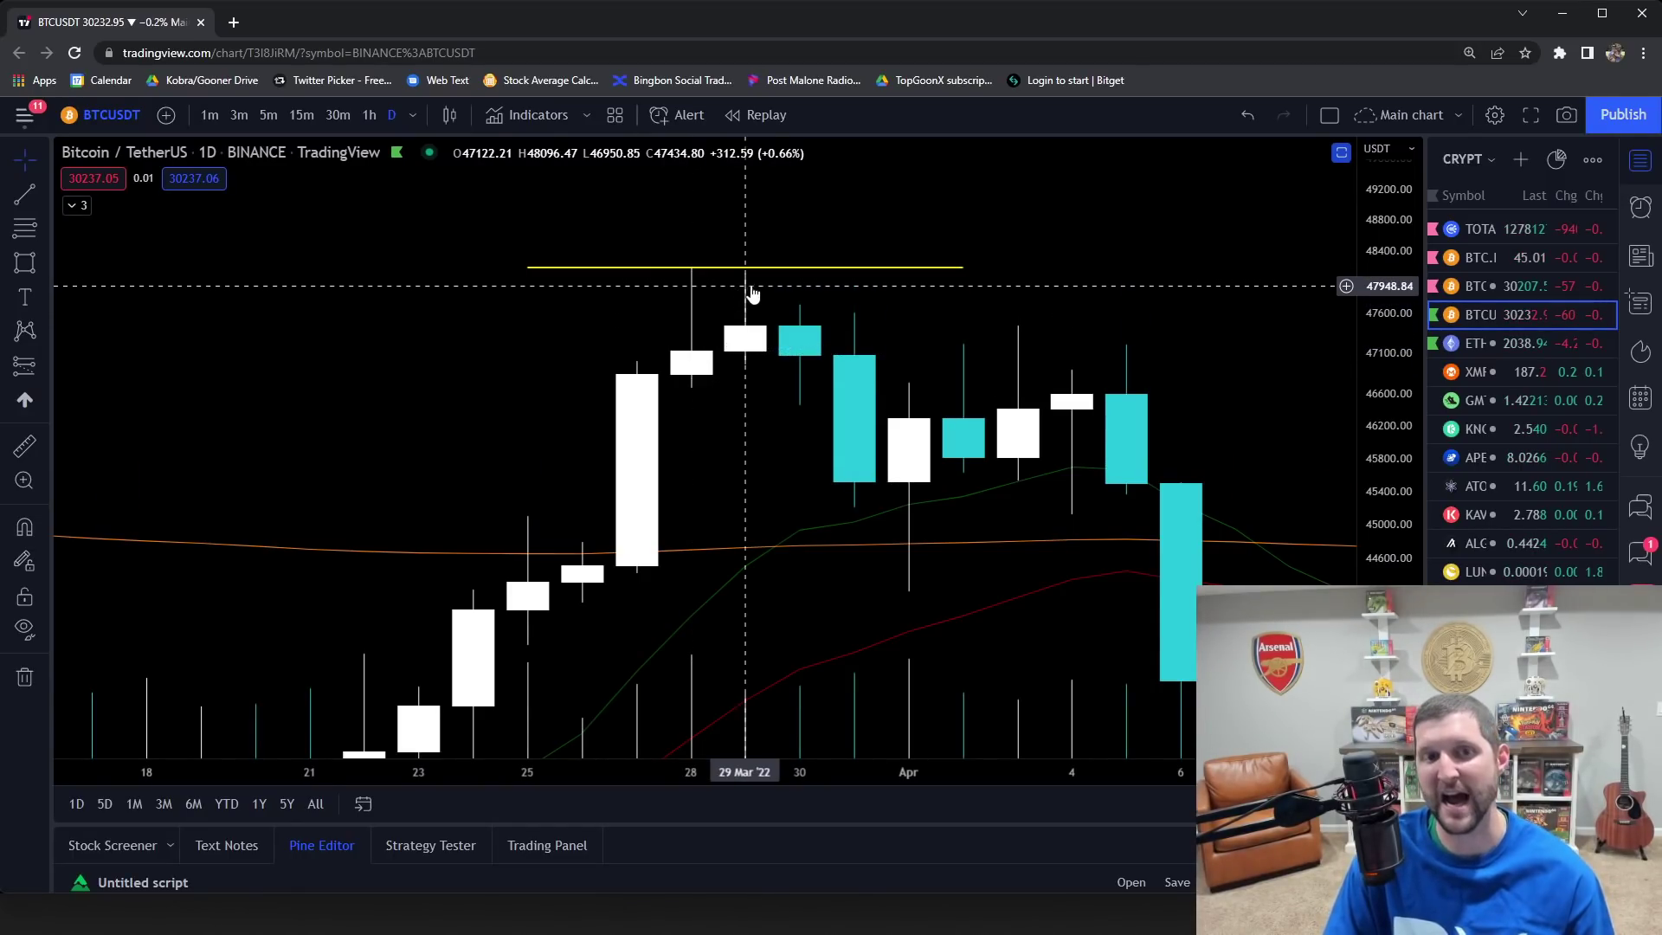
pyautogui.moveTo(744, 467); pyautogui.dragTo(764, 461)
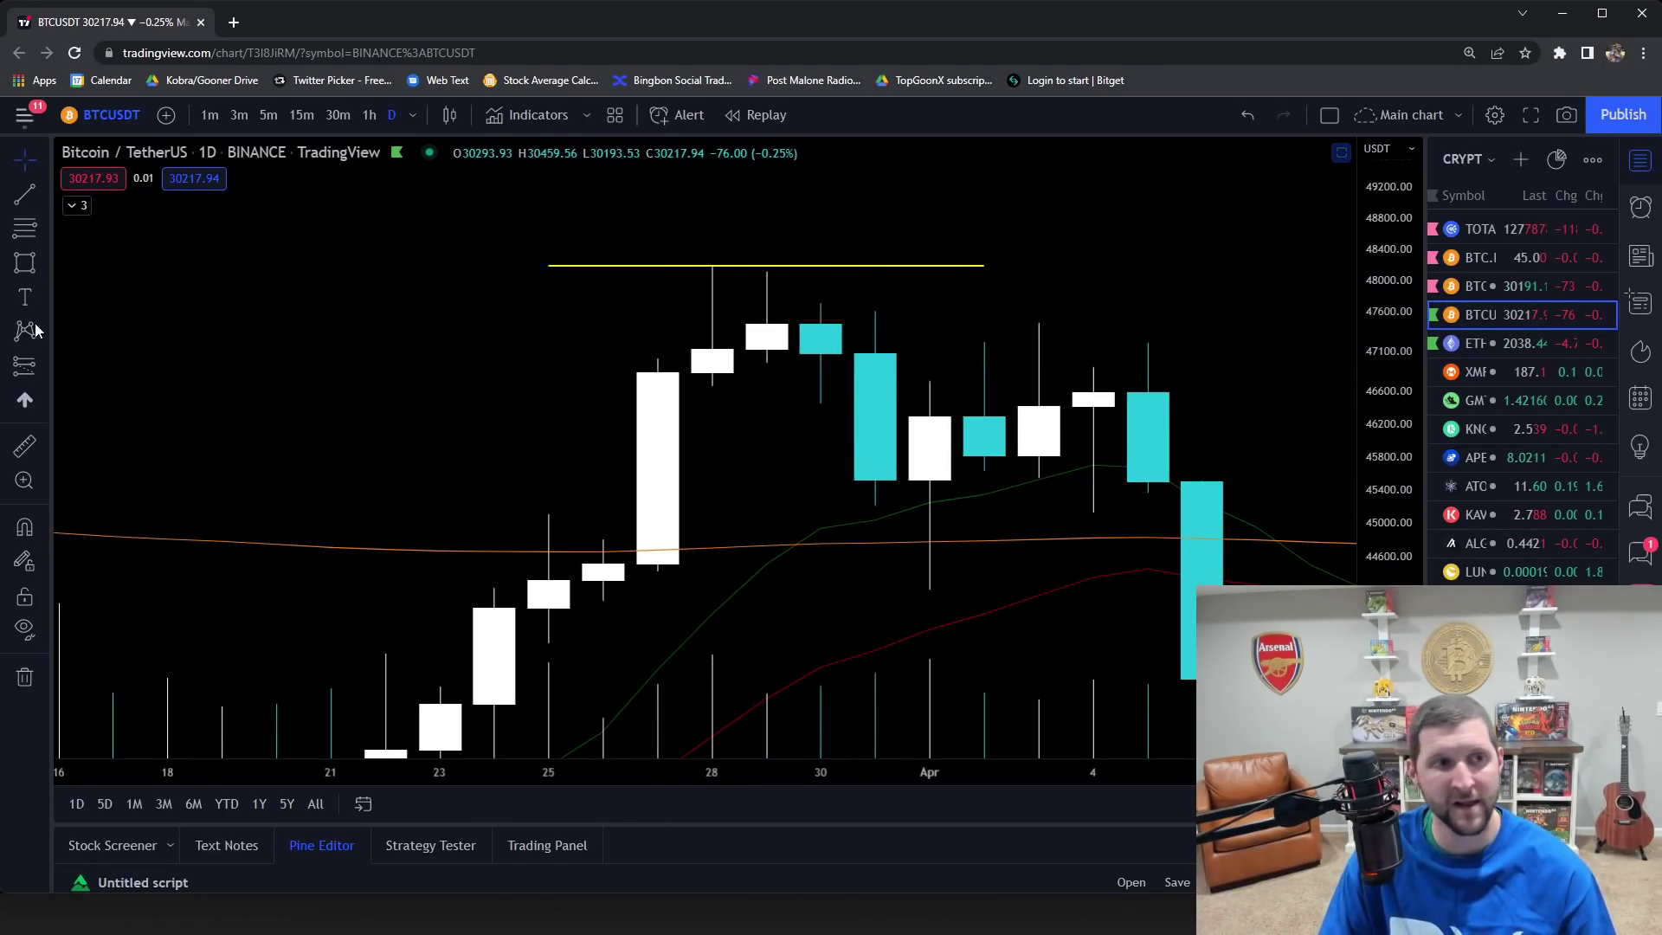
# Step: Place a short position on 29 March with entry at about 47,658 and its stop just above the yellow line, about 607 above entry
pyautogui.click(44, 364)
pyautogui.click(80, 404)
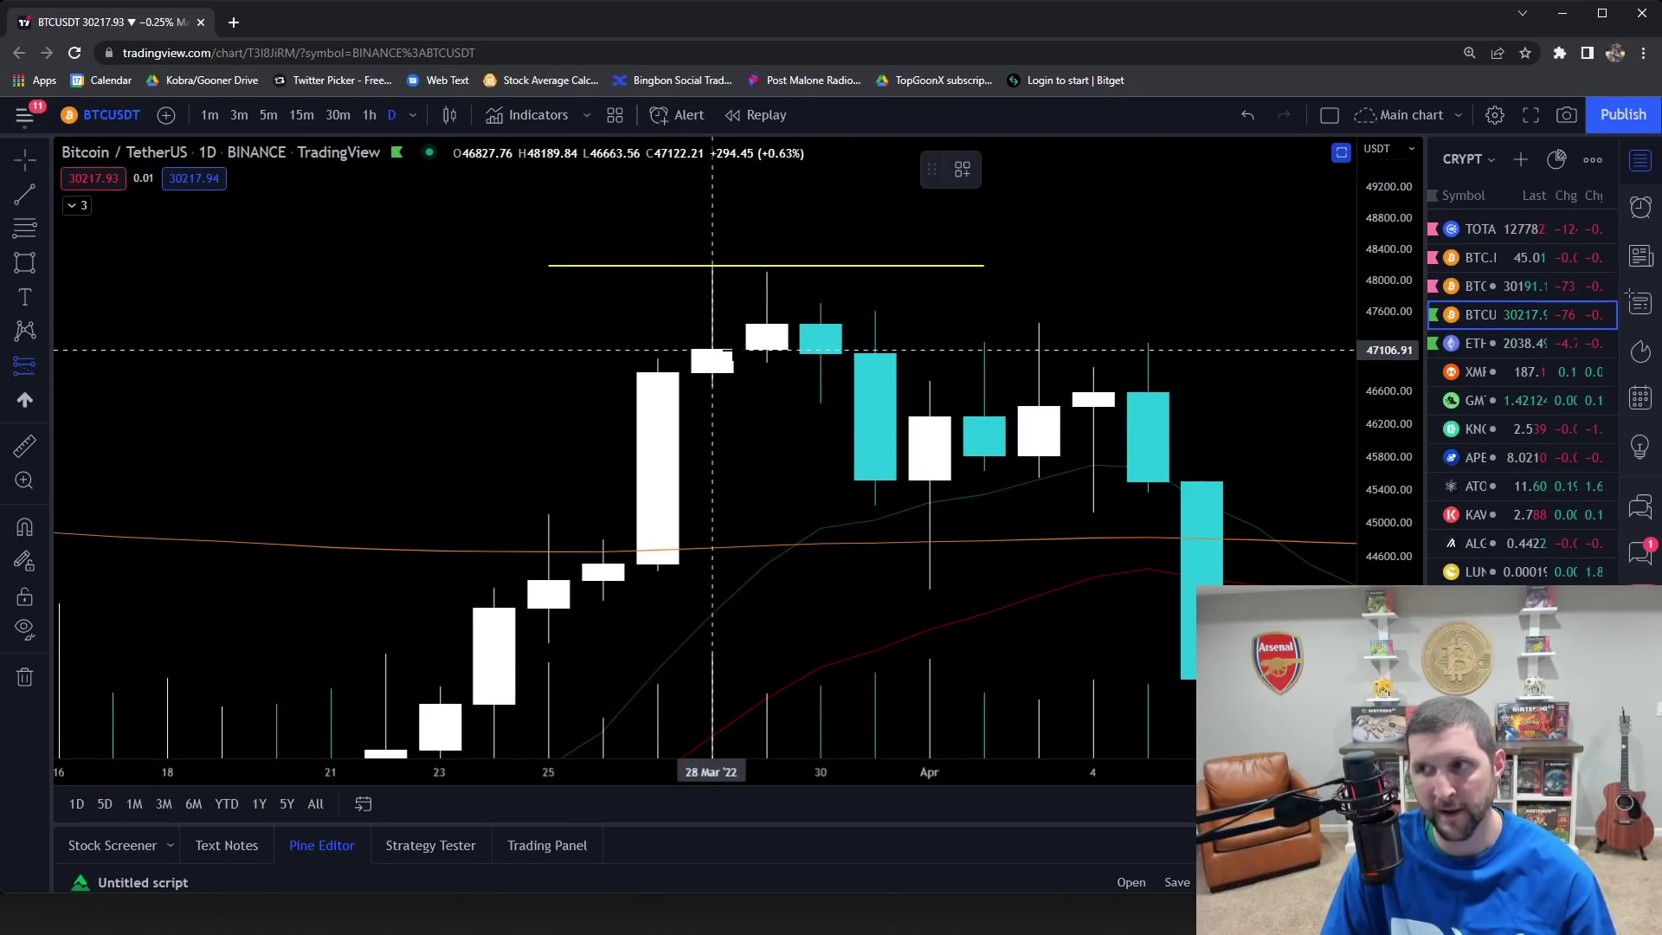
pyautogui.click(767, 306)
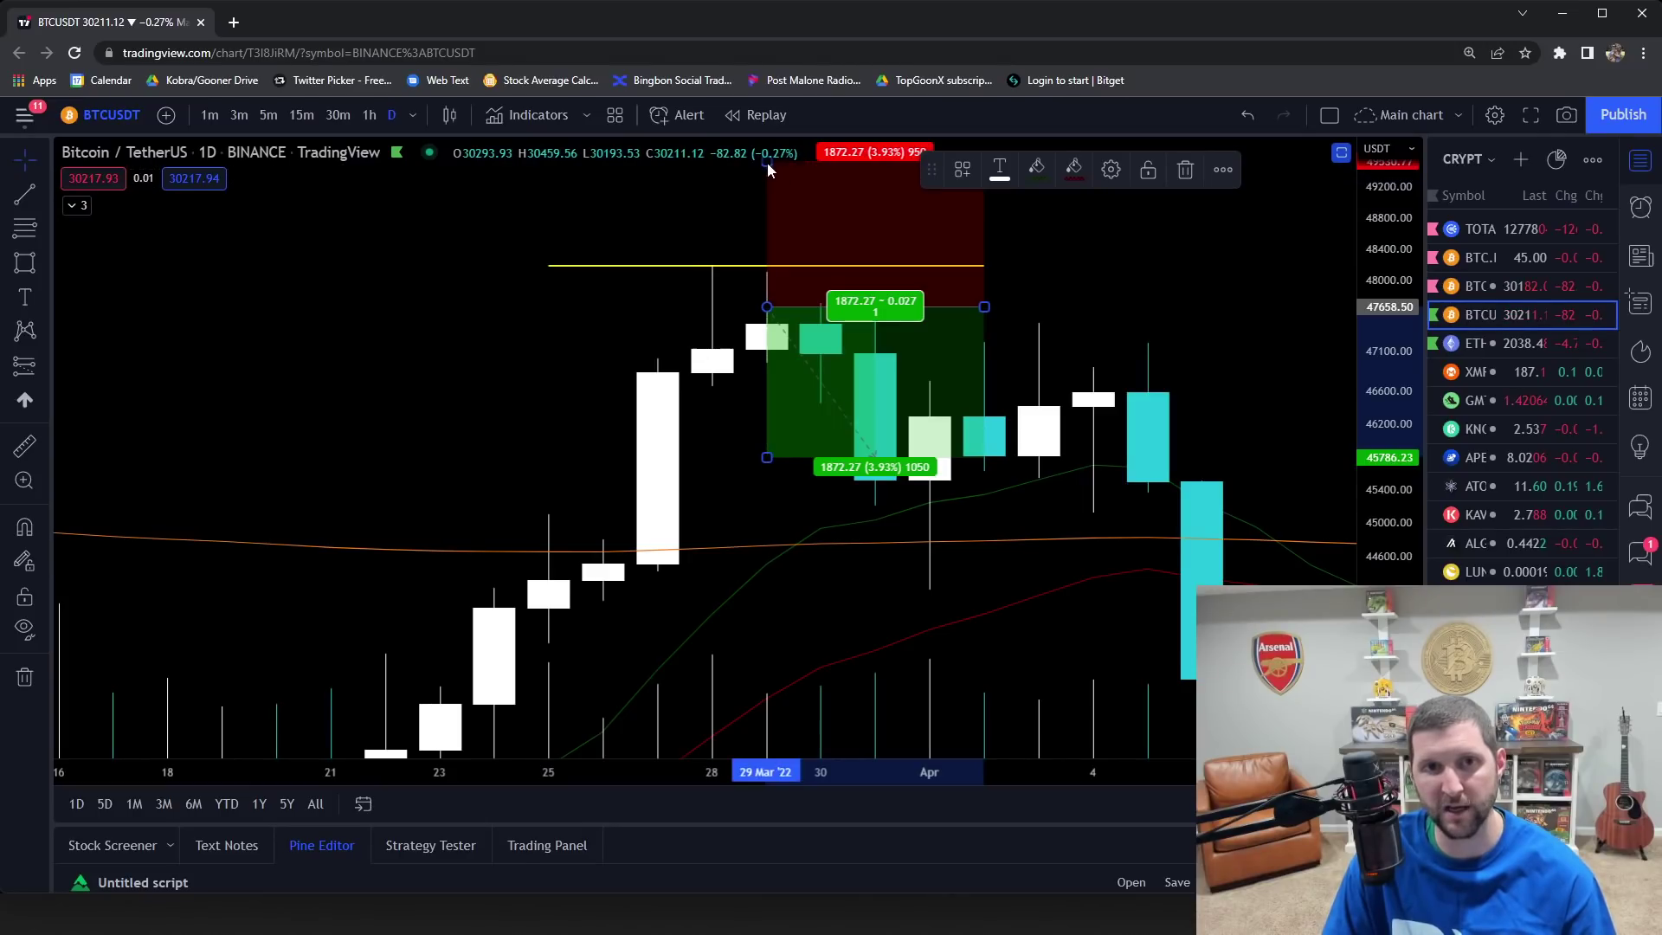
pyautogui.moveTo(766, 162); pyautogui.dragTo(763, 264)
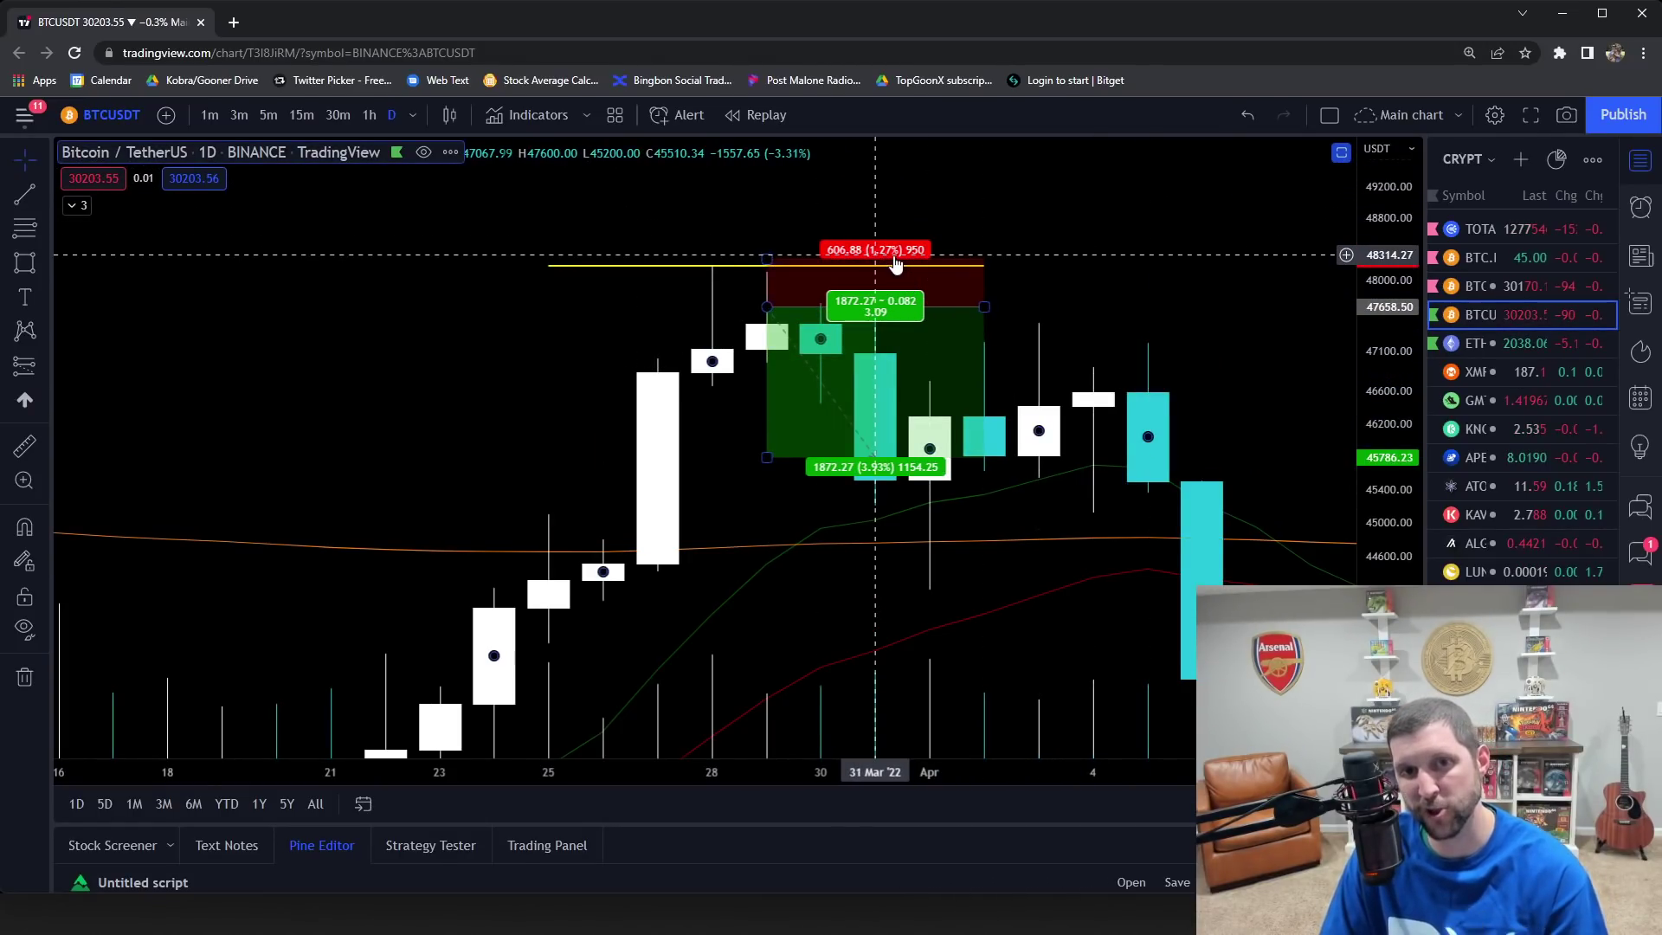
# Step: Lower the short position's entry to about 47,131 and remove the drawings from the chart
pyautogui.moveTo(768, 310); pyautogui.dragTo(769, 349)
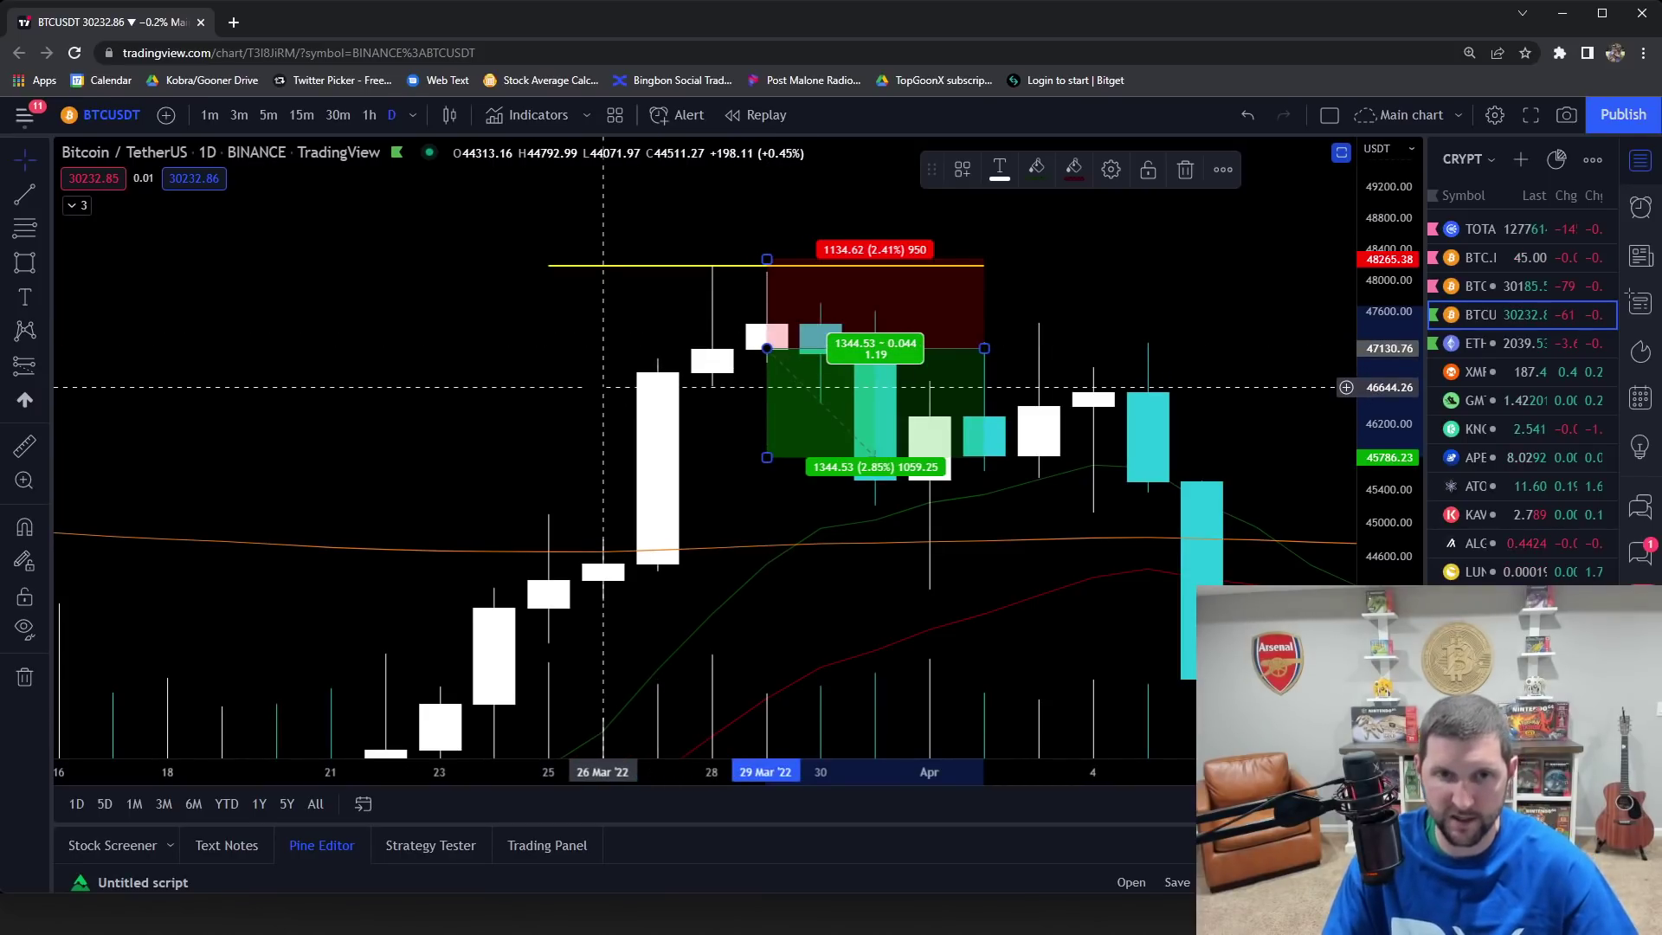
pyautogui.rightClick(597, 386)
pyautogui.click(684, 798)
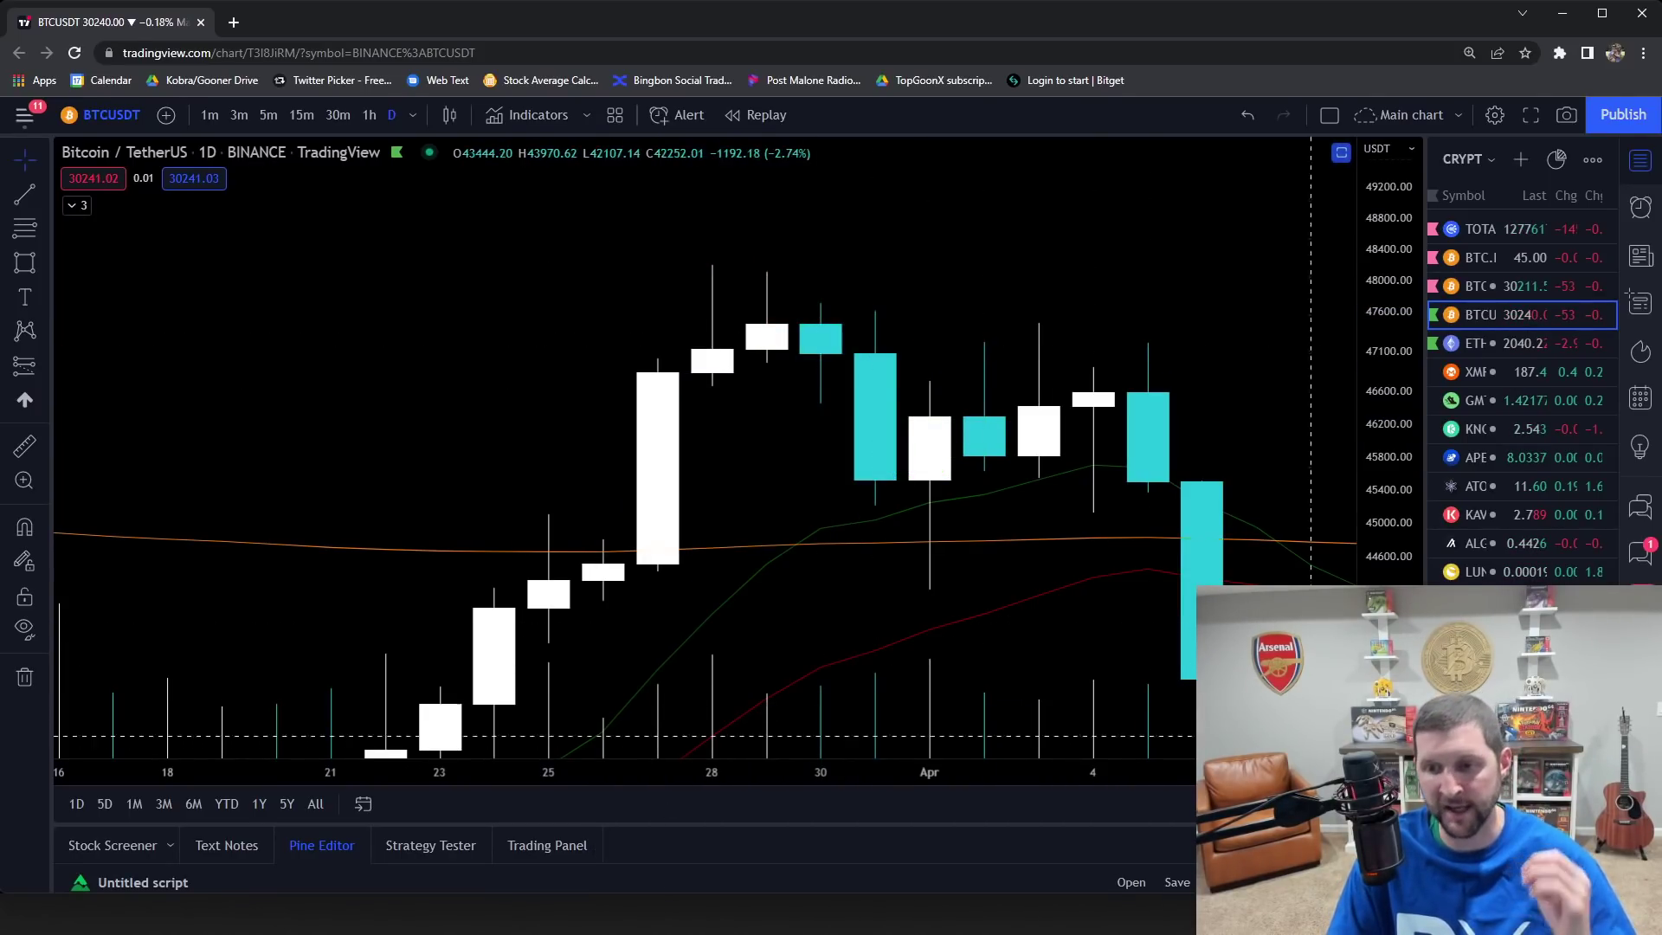
# Step: Draw a rectangle from 30 March to 7 April between about 47,068 and 46,548
pyautogui.scroll(-2, 1021, 597)
pyautogui.scroll(-2, 1021, 597)
pyautogui.moveTo(957, 594); pyautogui.dragTo(950, 668)
pyautogui.scroll(2, 950, 668)
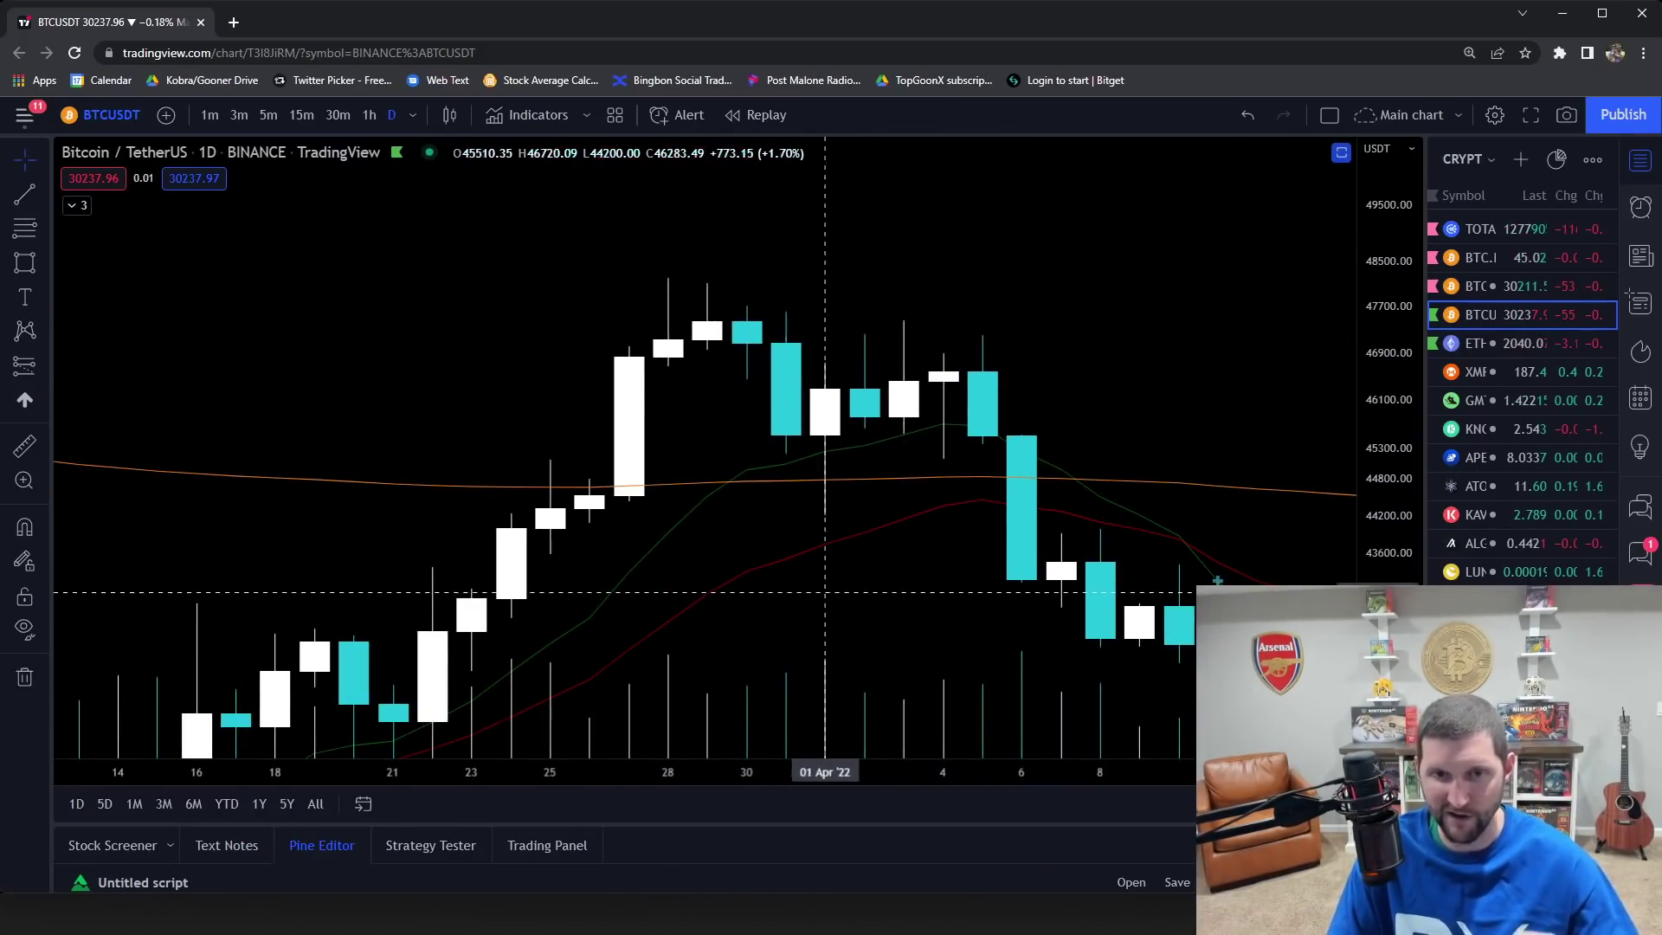
pyautogui.click(26, 263)
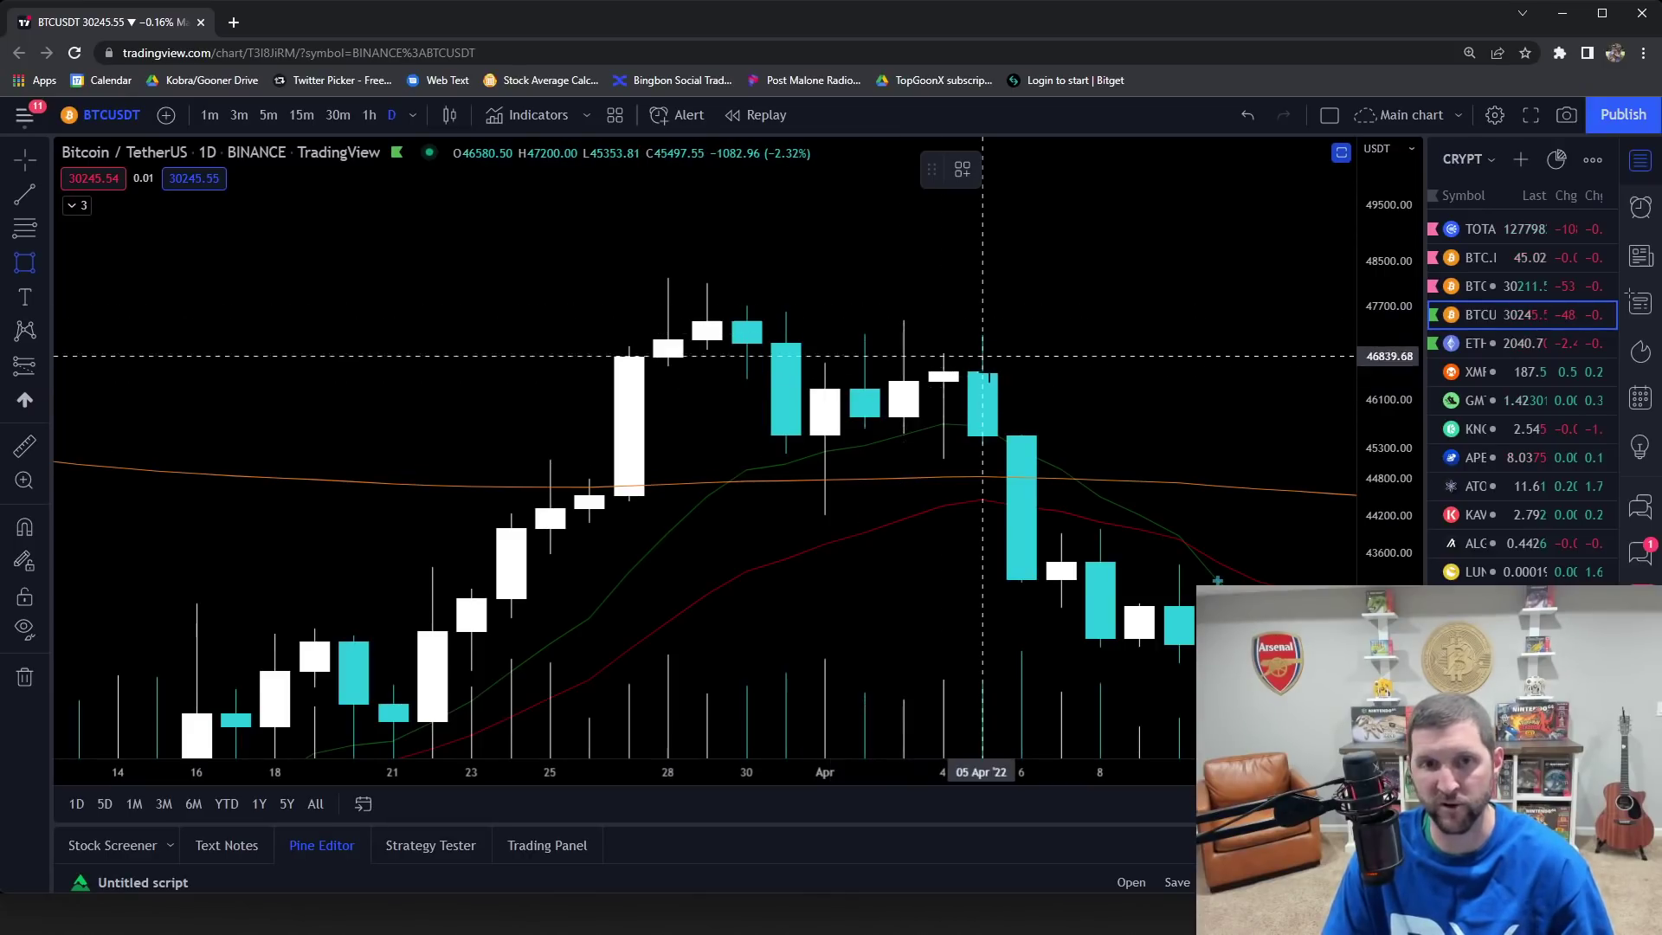
pyautogui.scroll(-1, 943, 333)
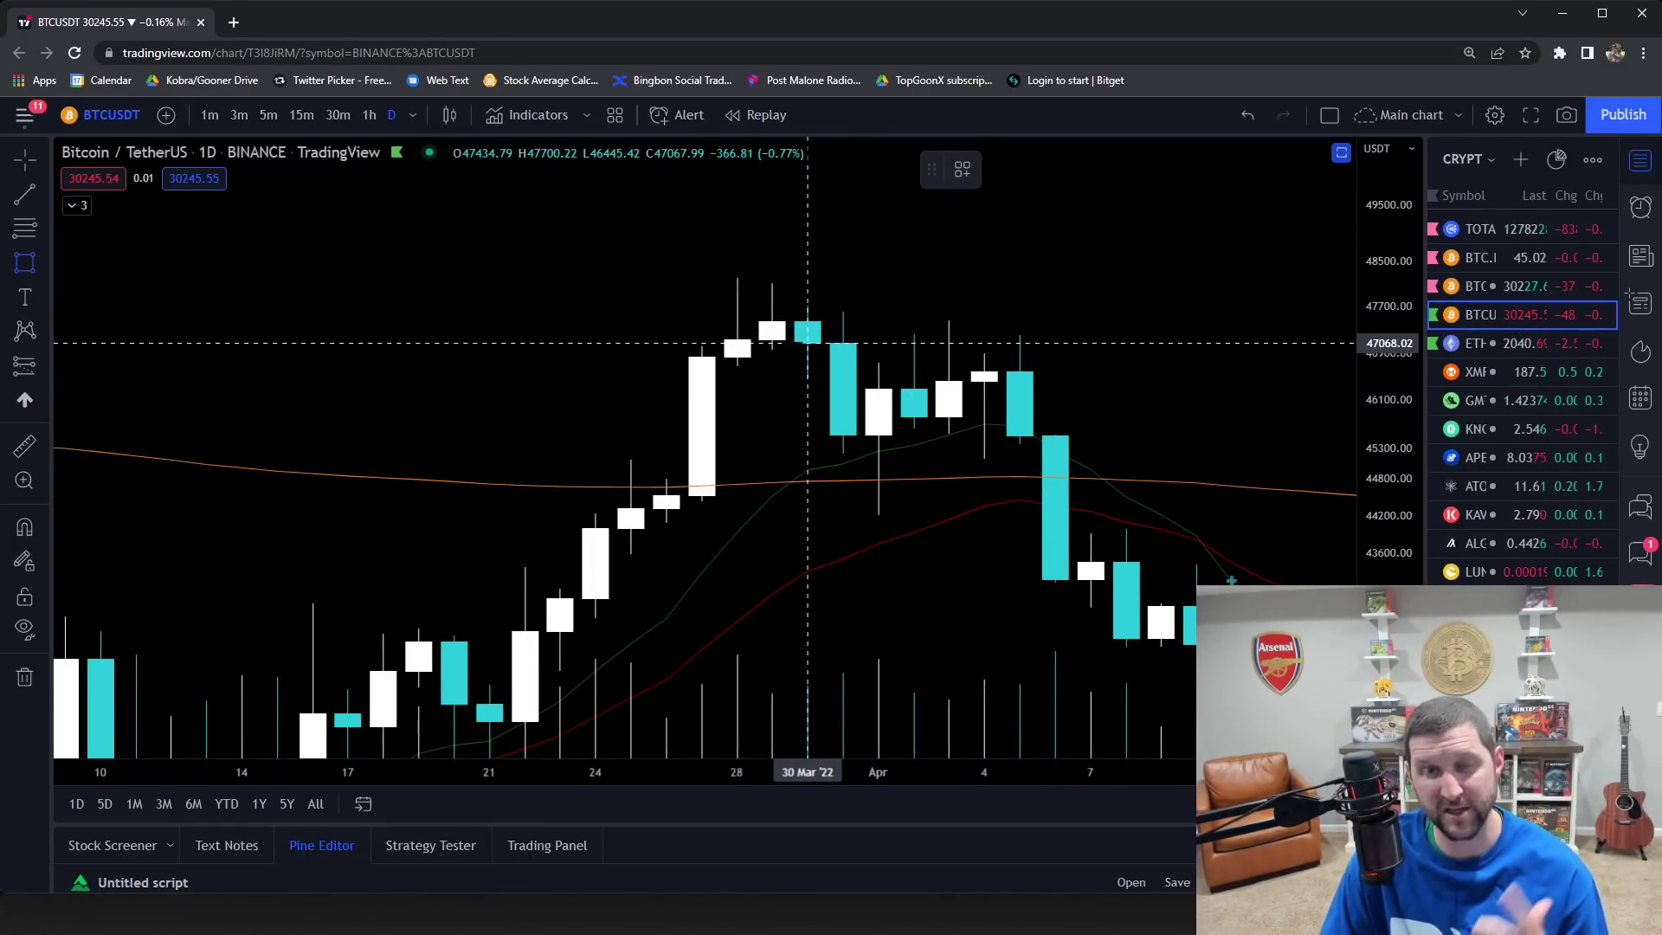
pyautogui.click(807, 343)
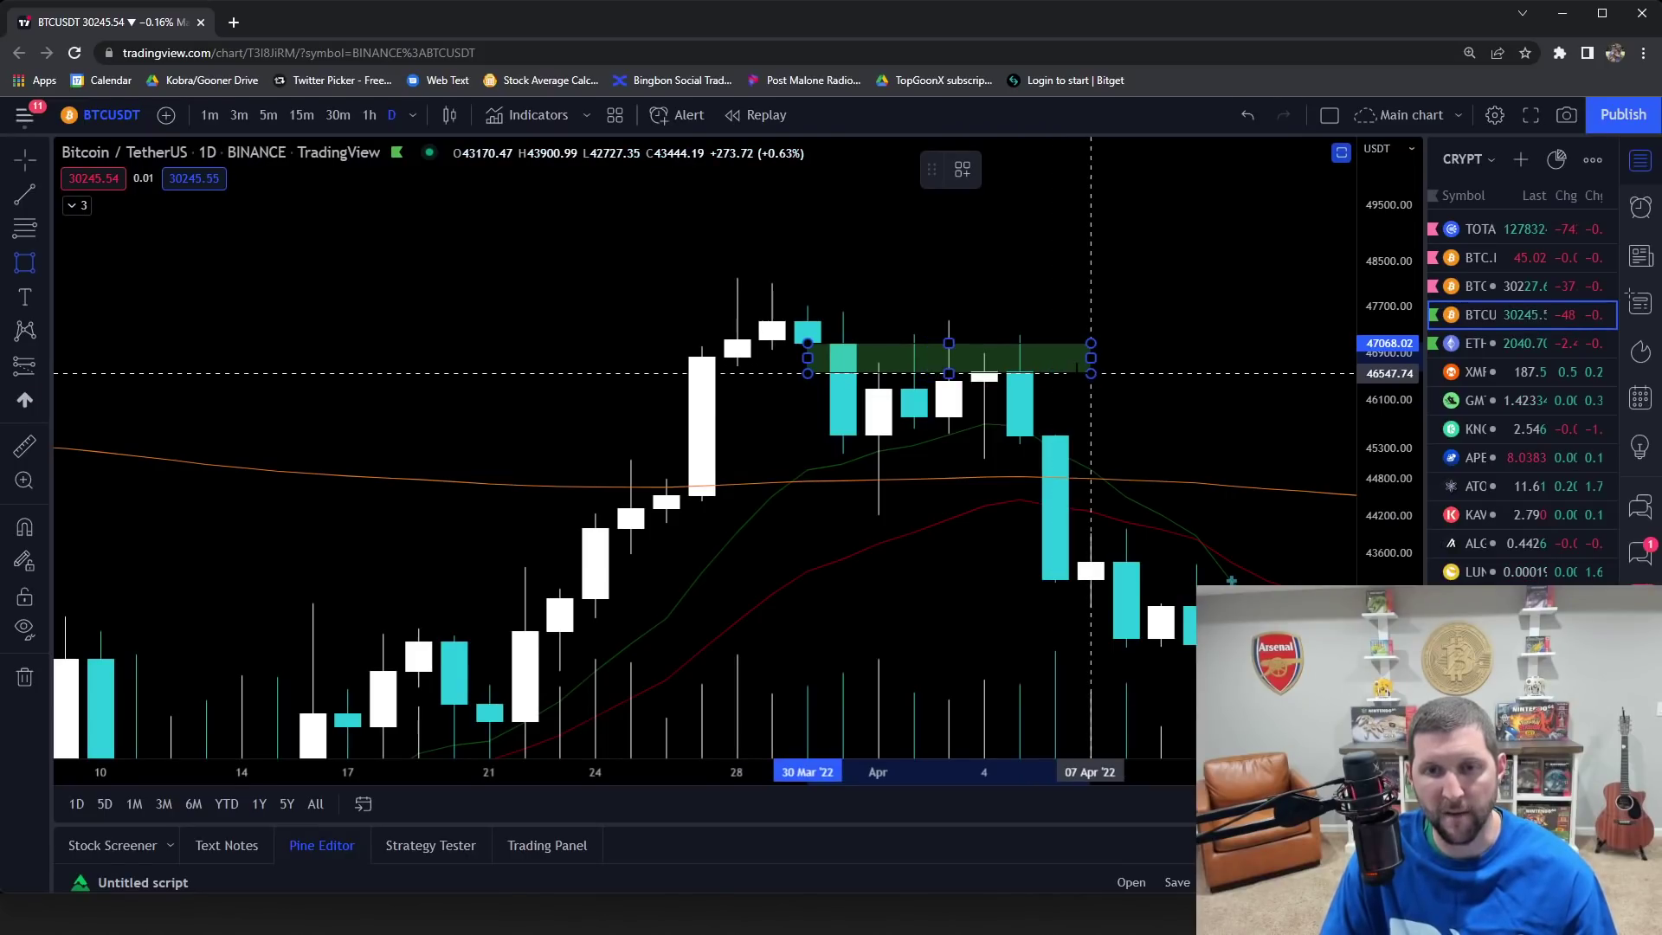
pyautogui.click(1091, 373)
# Step: Change the rectangle's fill colour to dark red and deselect it
pyautogui.click(1036, 168)
pyautogui.click(1039, 233)
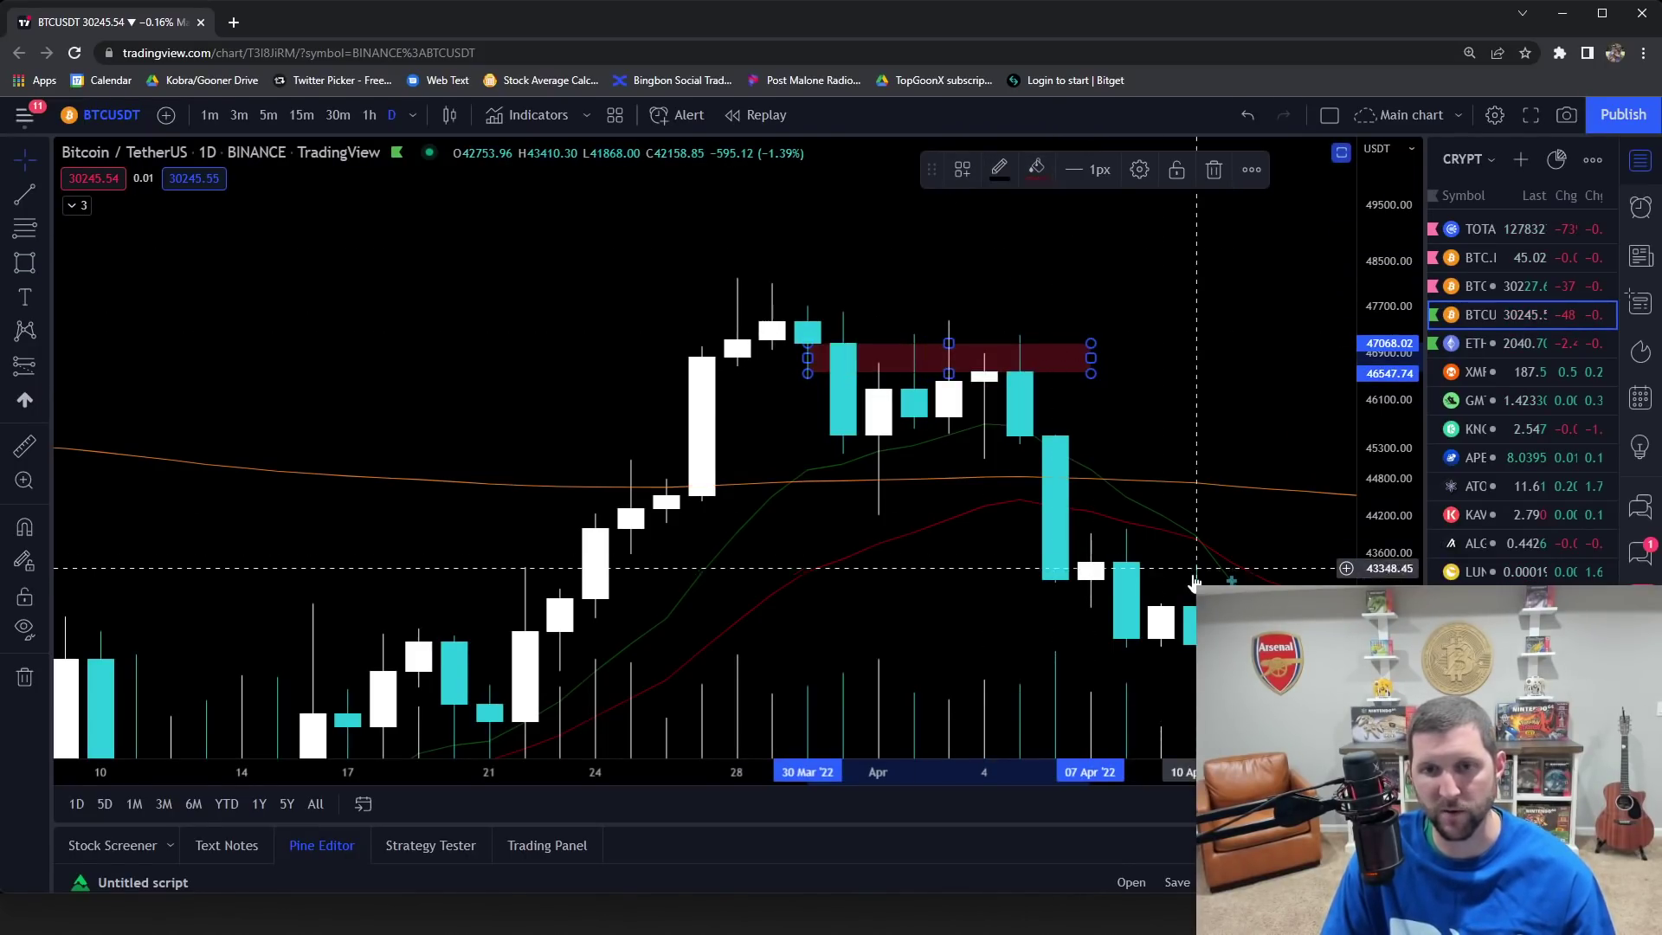
pyautogui.click(1123, 601)
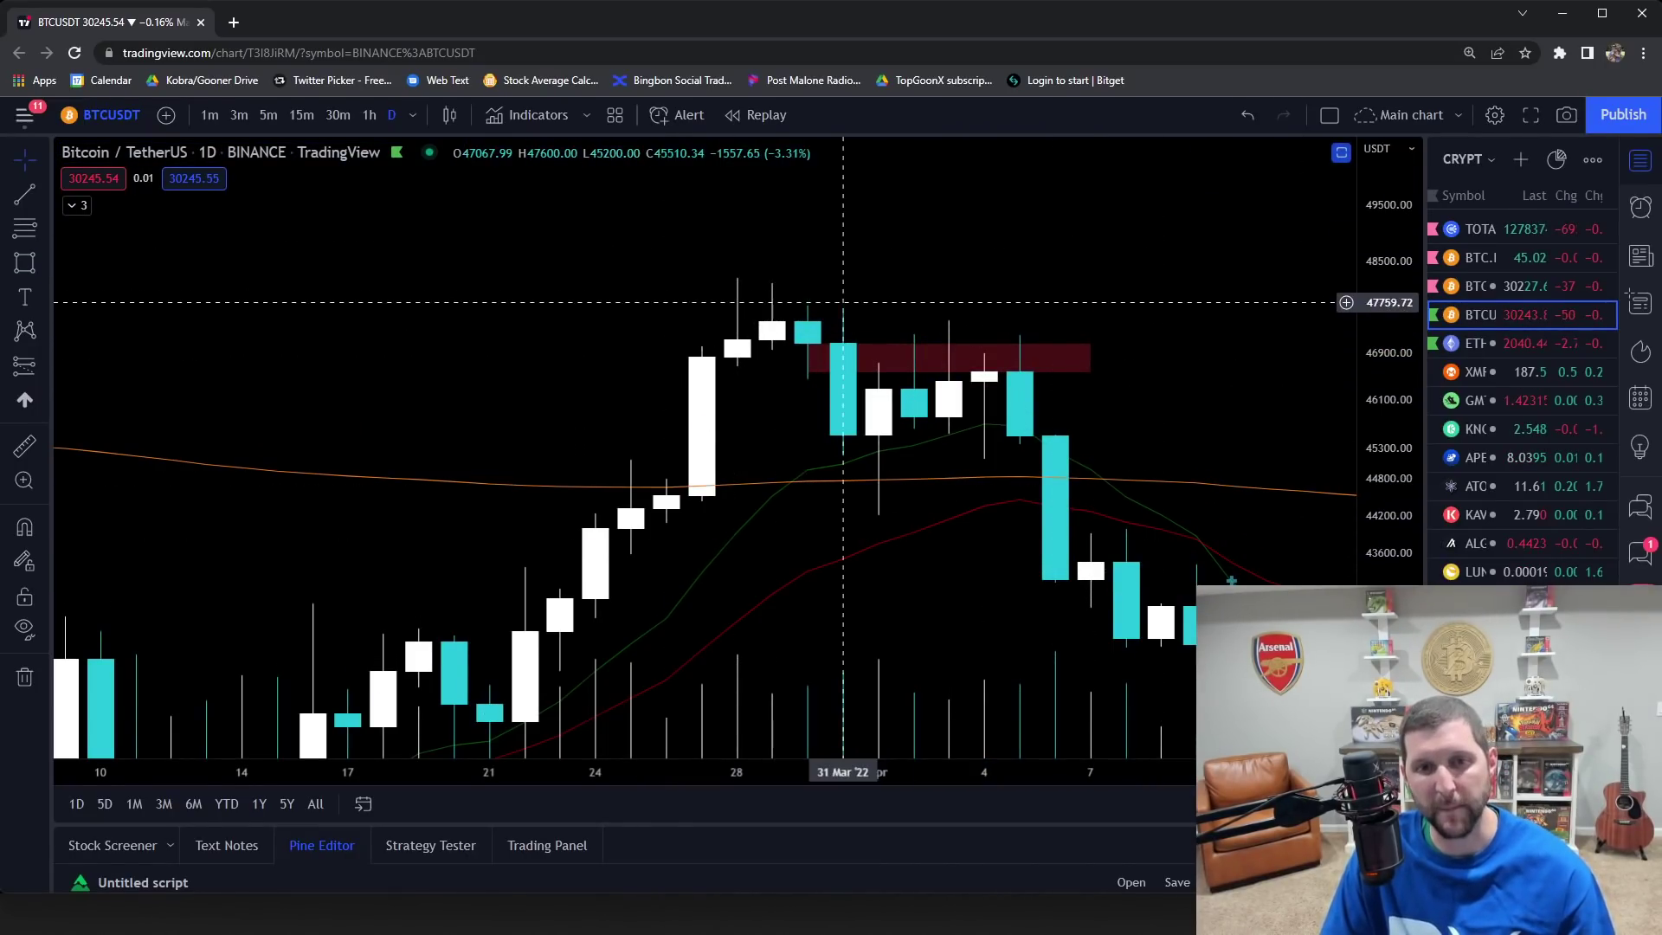
# Step: Circle the area around the late-March highs, above the red rectangle, with the Brush tool and delete the brush strokes
pyautogui.moveTo(1339, 552); pyautogui.dragTo(1339, 446)
pyautogui.moveTo(1214, 428); pyautogui.dragTo(1150, 439)
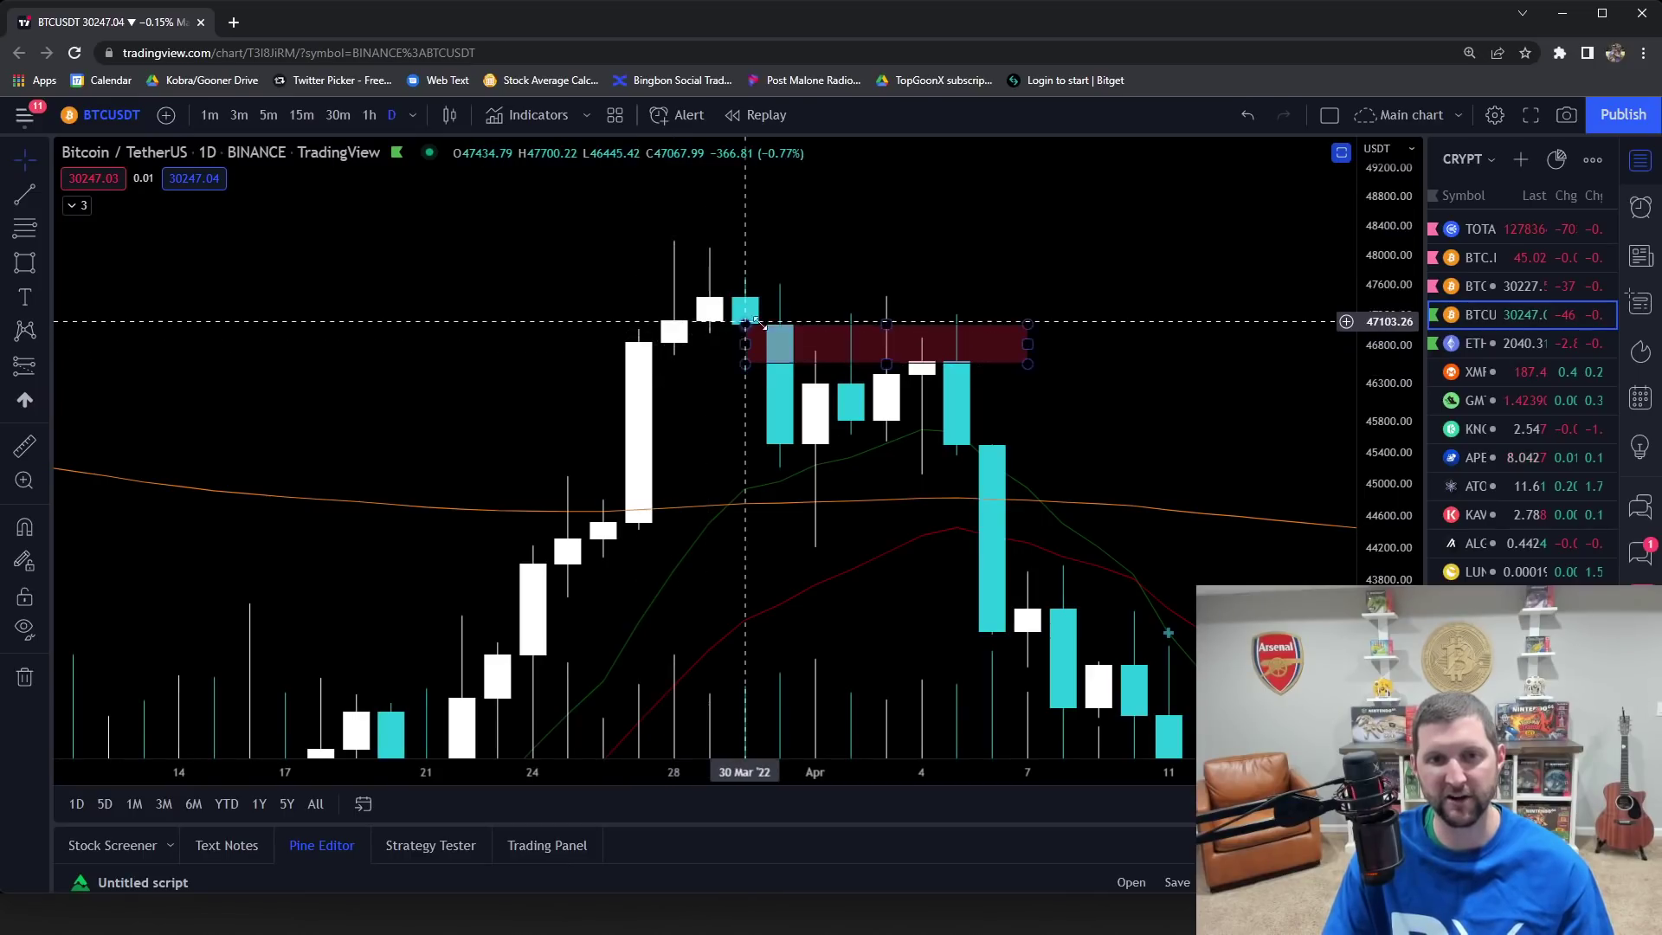
pyautogui.click(788, 333)
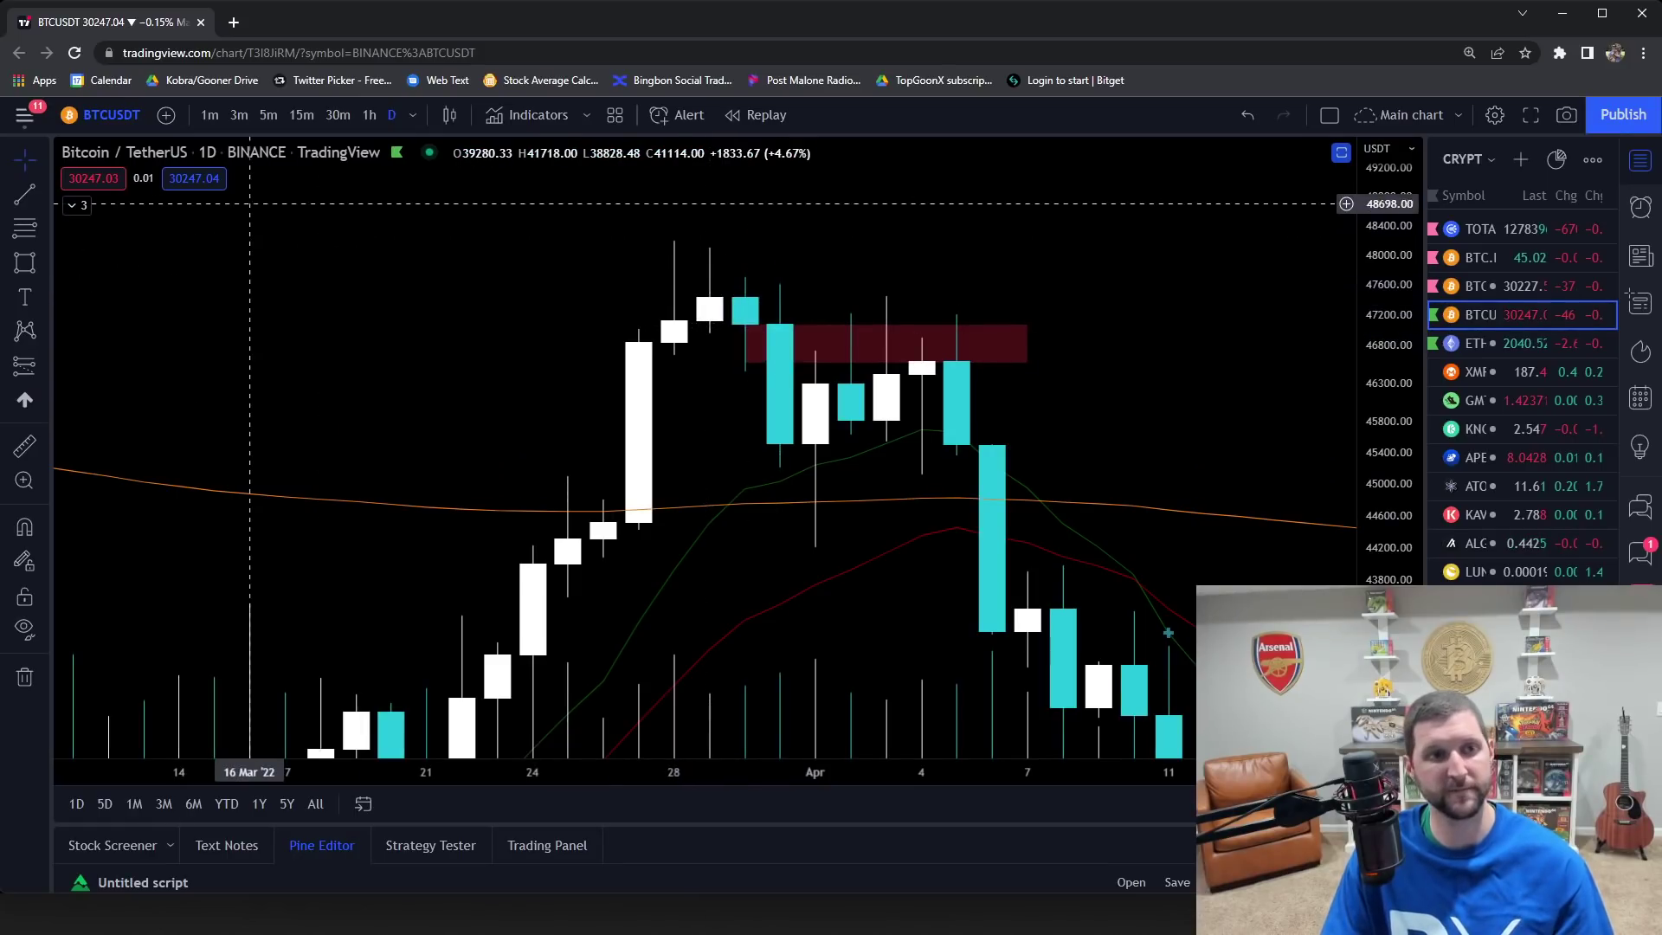
pyautogui.click(41, 264)
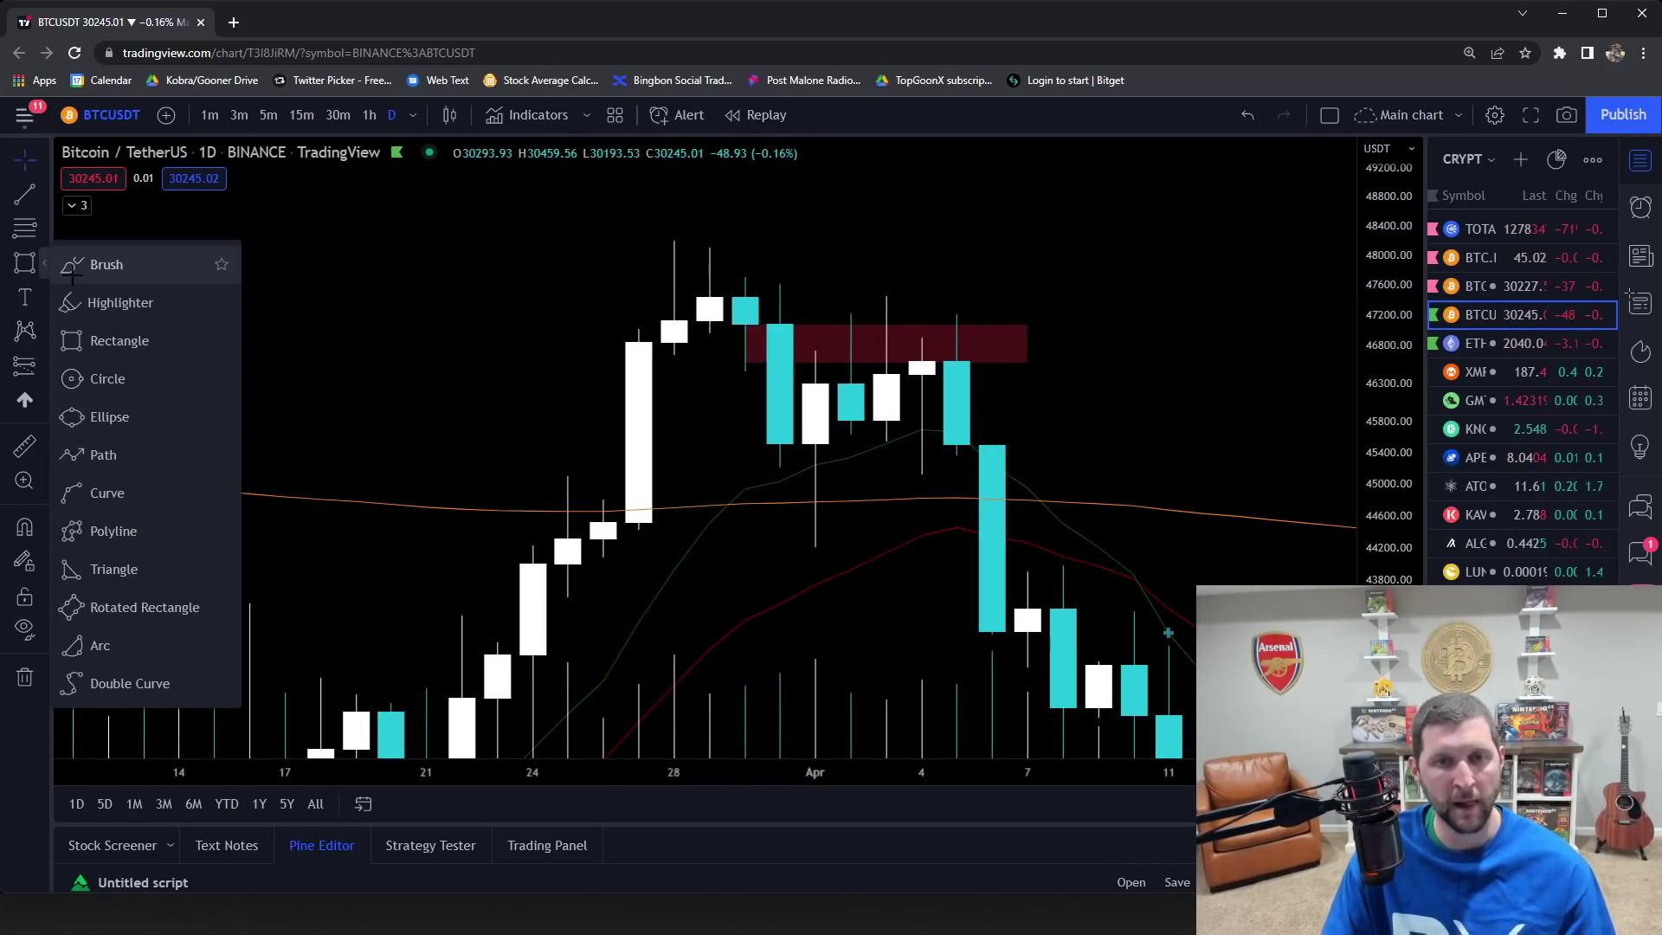
pyautogui.click(95, 263)
pyautogui.moveTo(745, 224)
pyautogui.mouseDown()
pyautogui.moveTo(606, 240)
pyautogui.moveTo(1027, 266)
pyautogui.moveTo(1028, 222)
pyautogui.mouseUp()
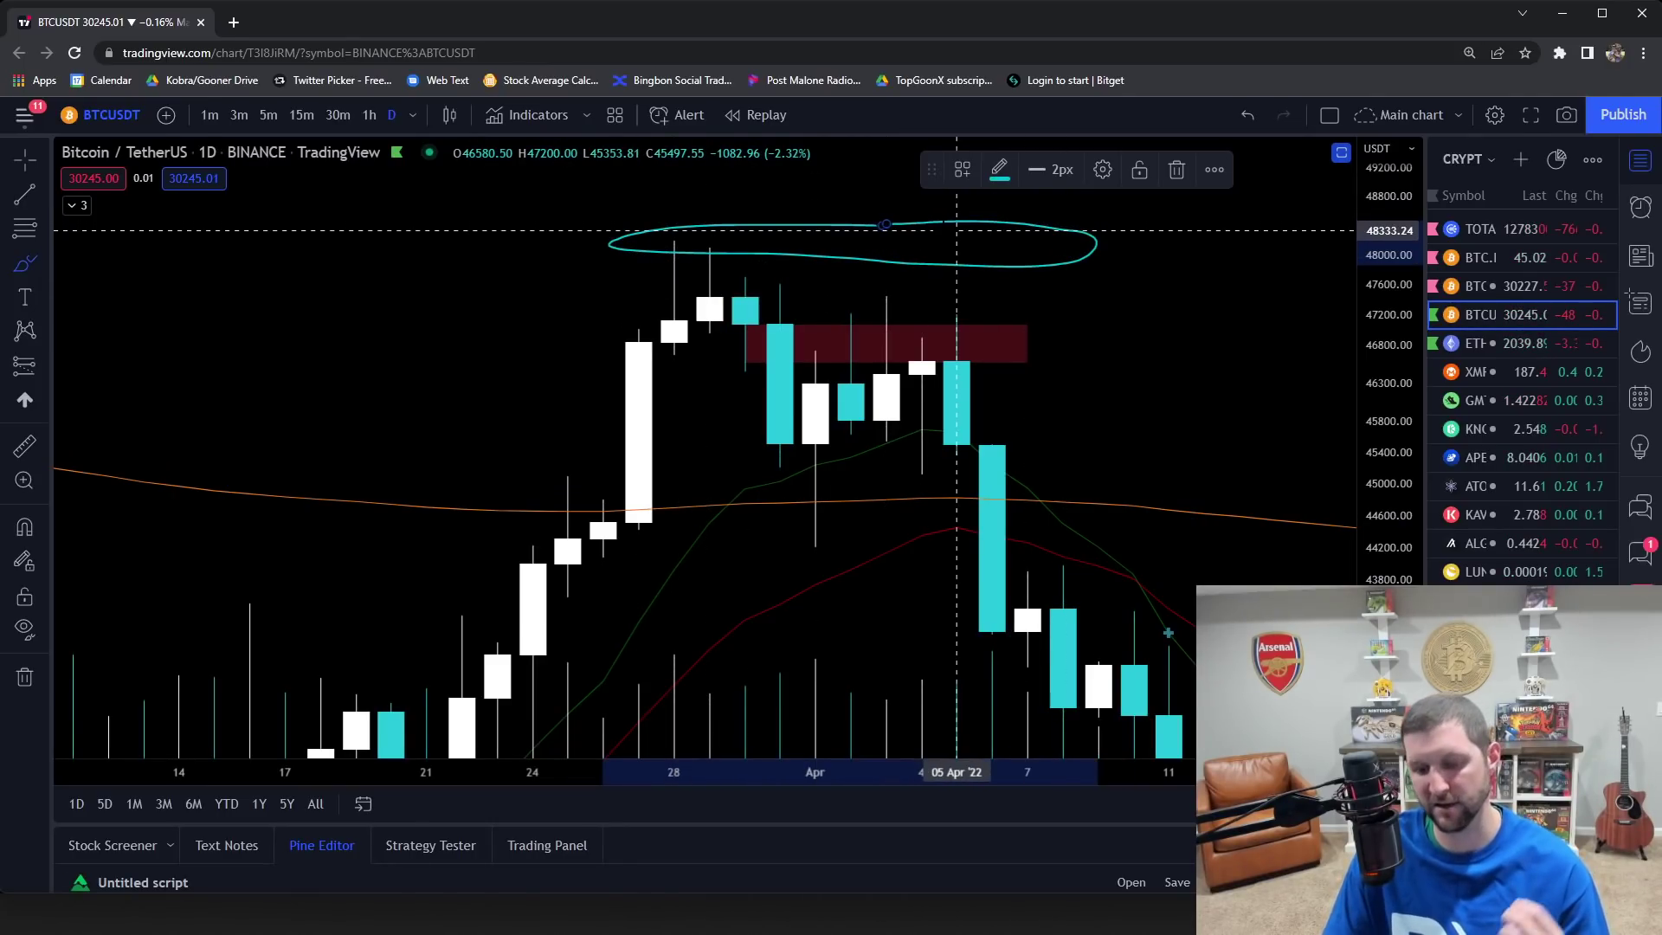
pyautogui.press('Delete')
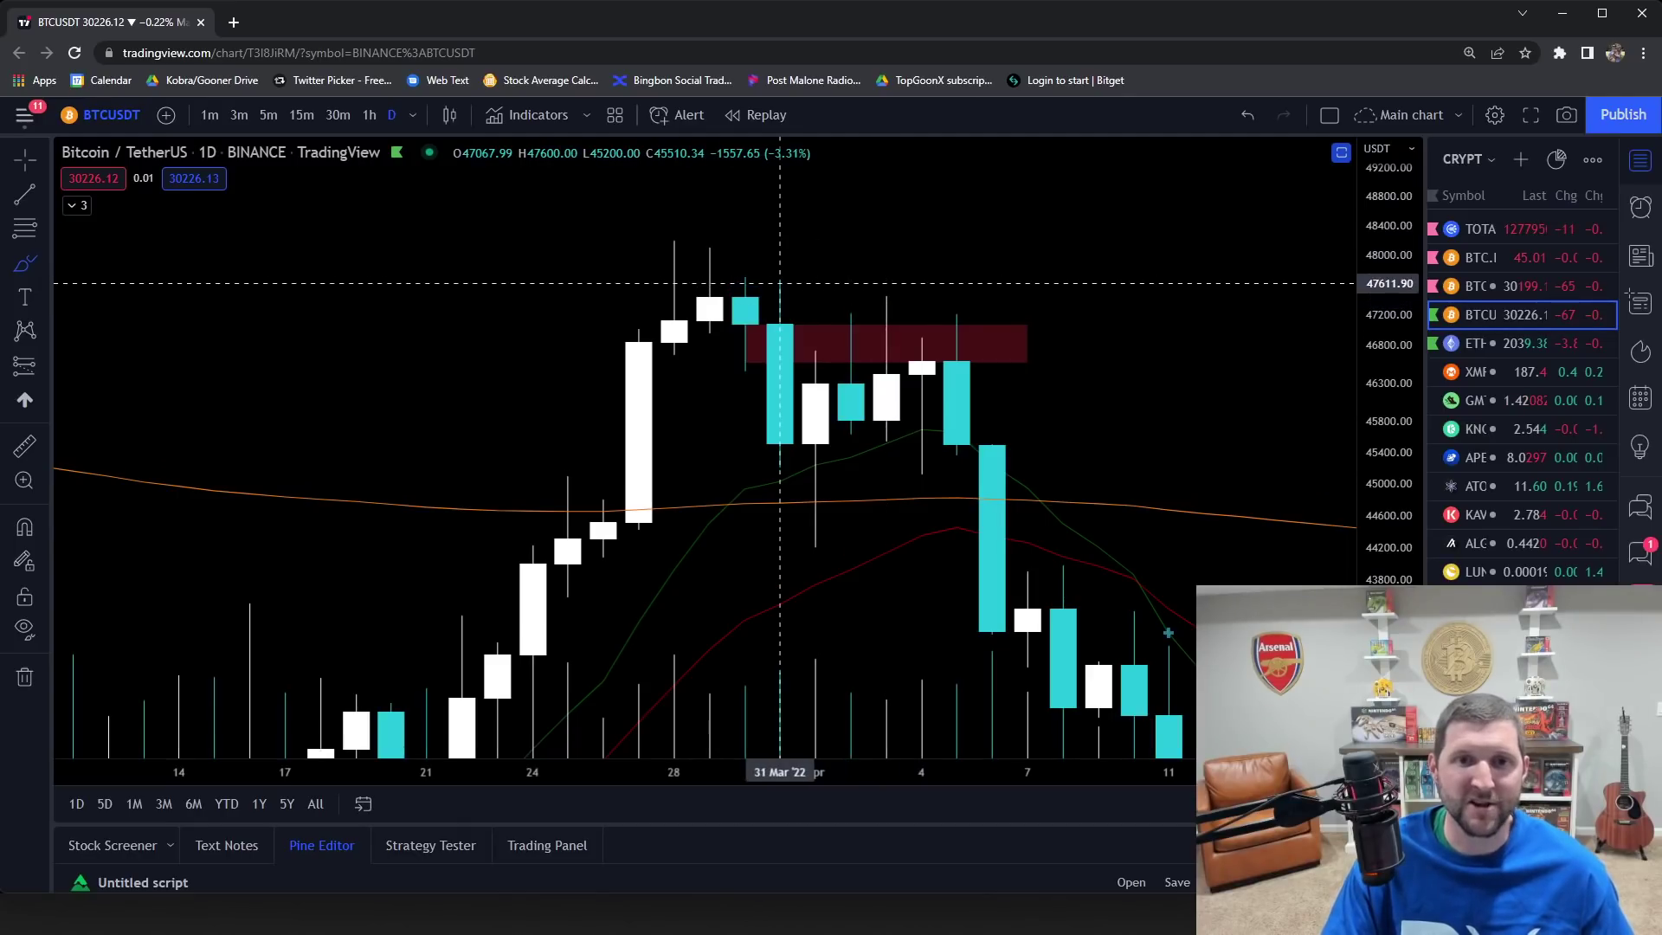
pyautogui.moveTo(778, 277); pyautogui.dragTo(745, 278)
pyautogui.press('Delete')
# Step: Draw a horizontal trend line from 29 March to 8 April at about 47,078, along the red rectangle's upper edge
pyautogui.click(24, 194)
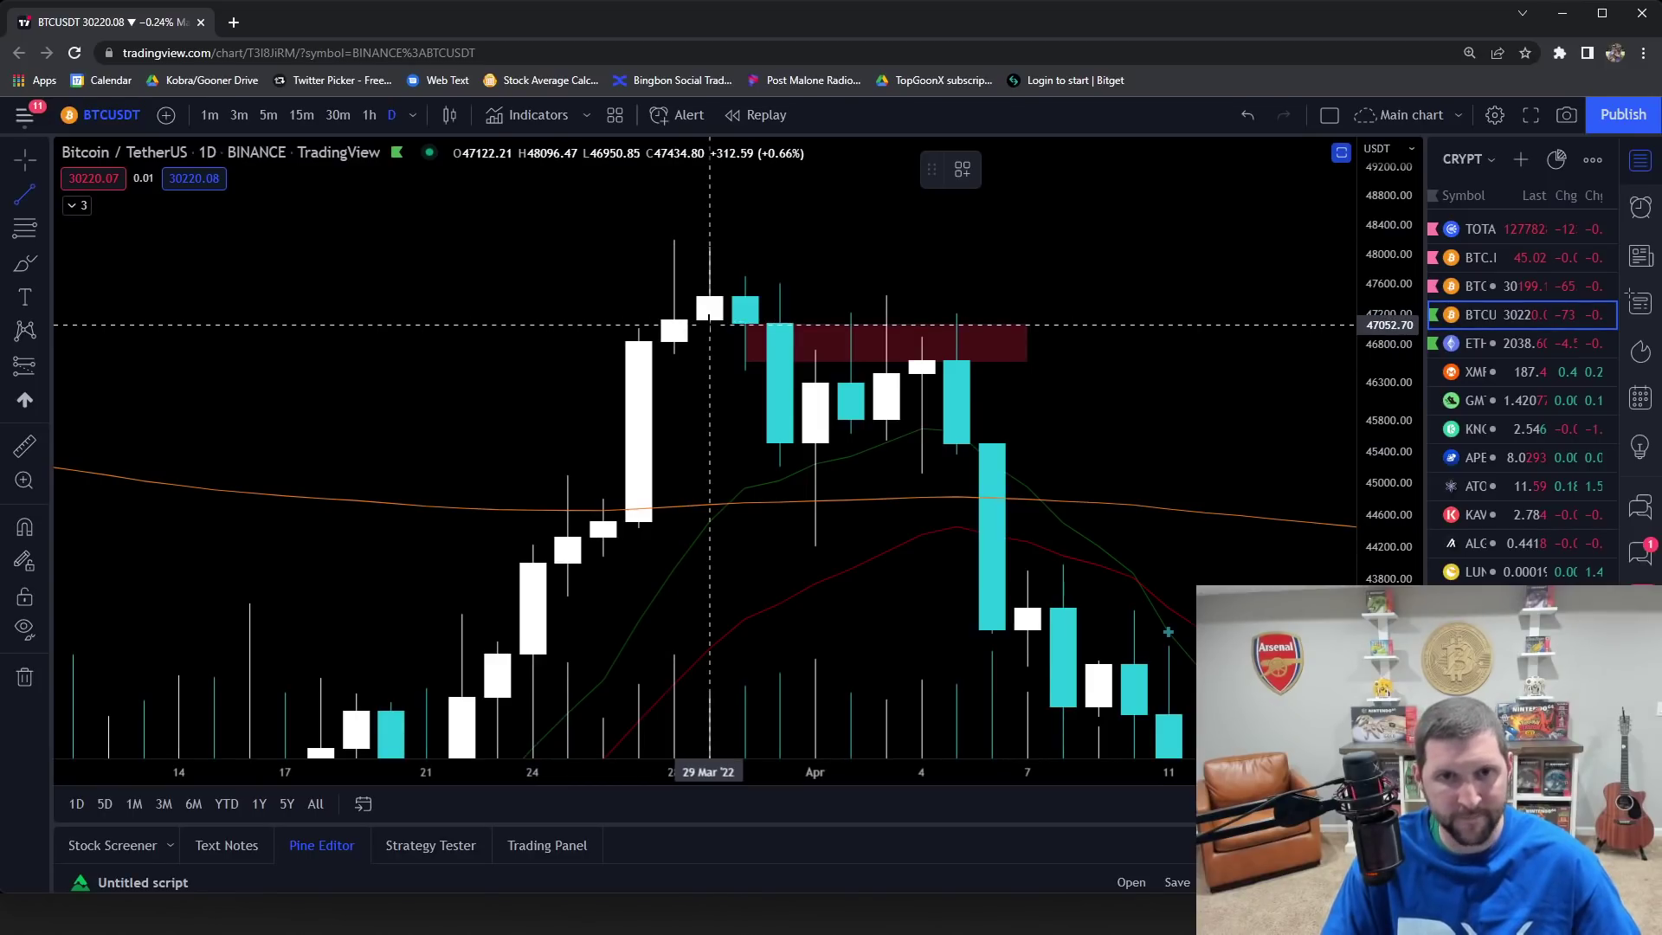
pyautogui.moveTo(709, 323); pyautogui.dragTo(1062, 323)
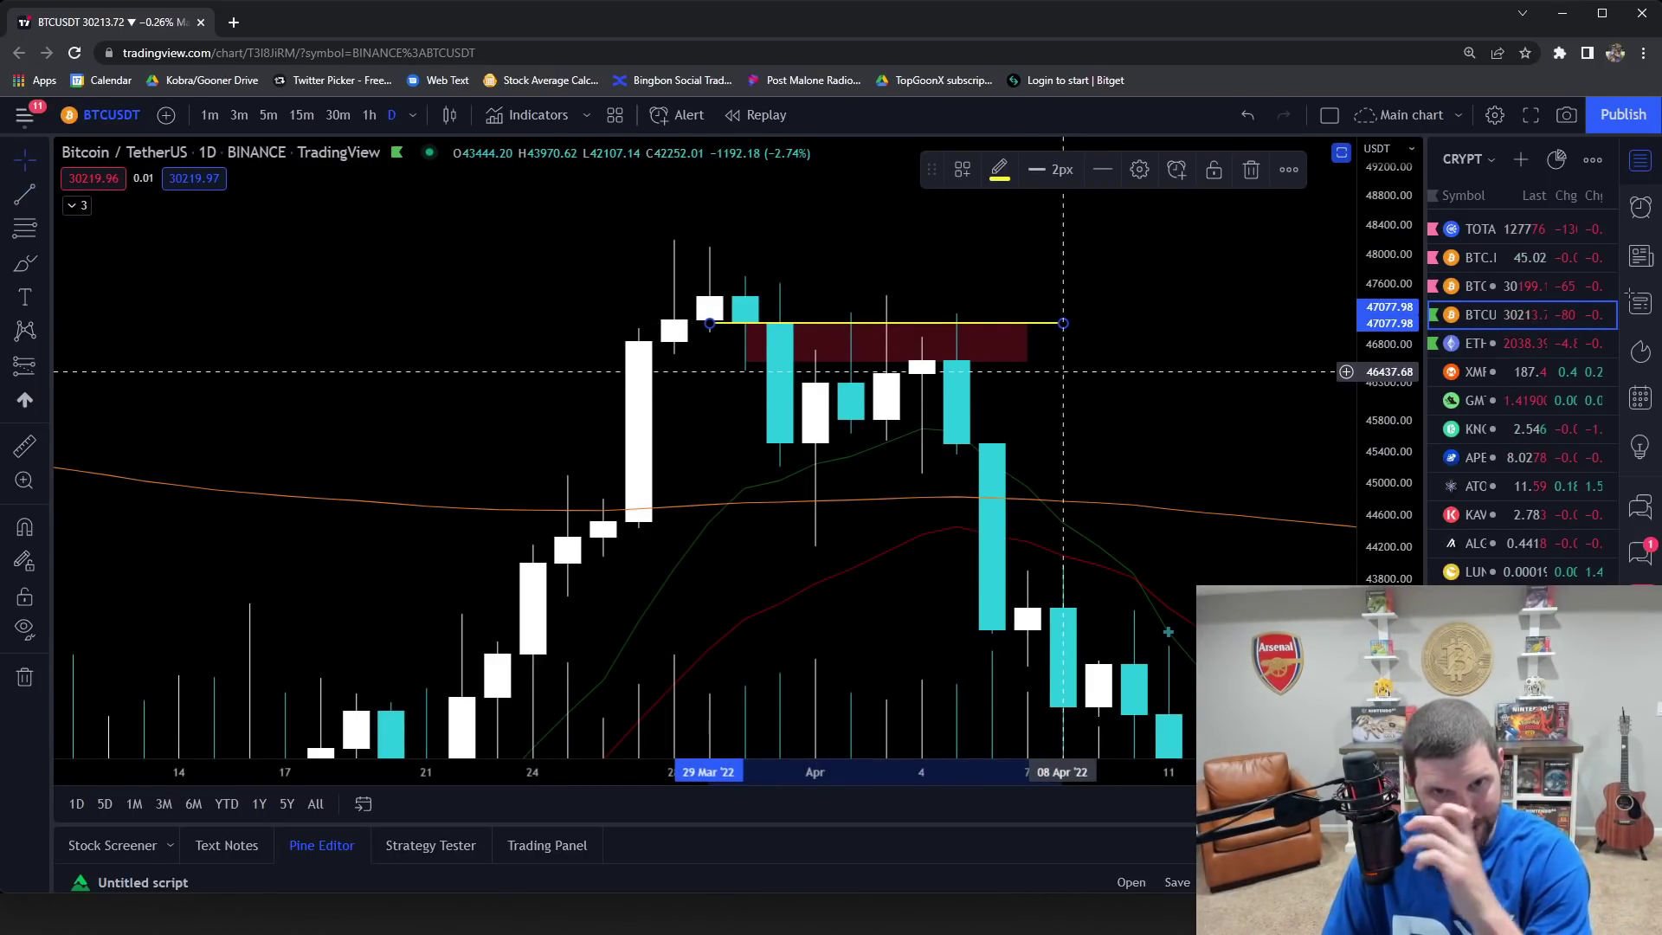
pyautogui.click(781, 330)
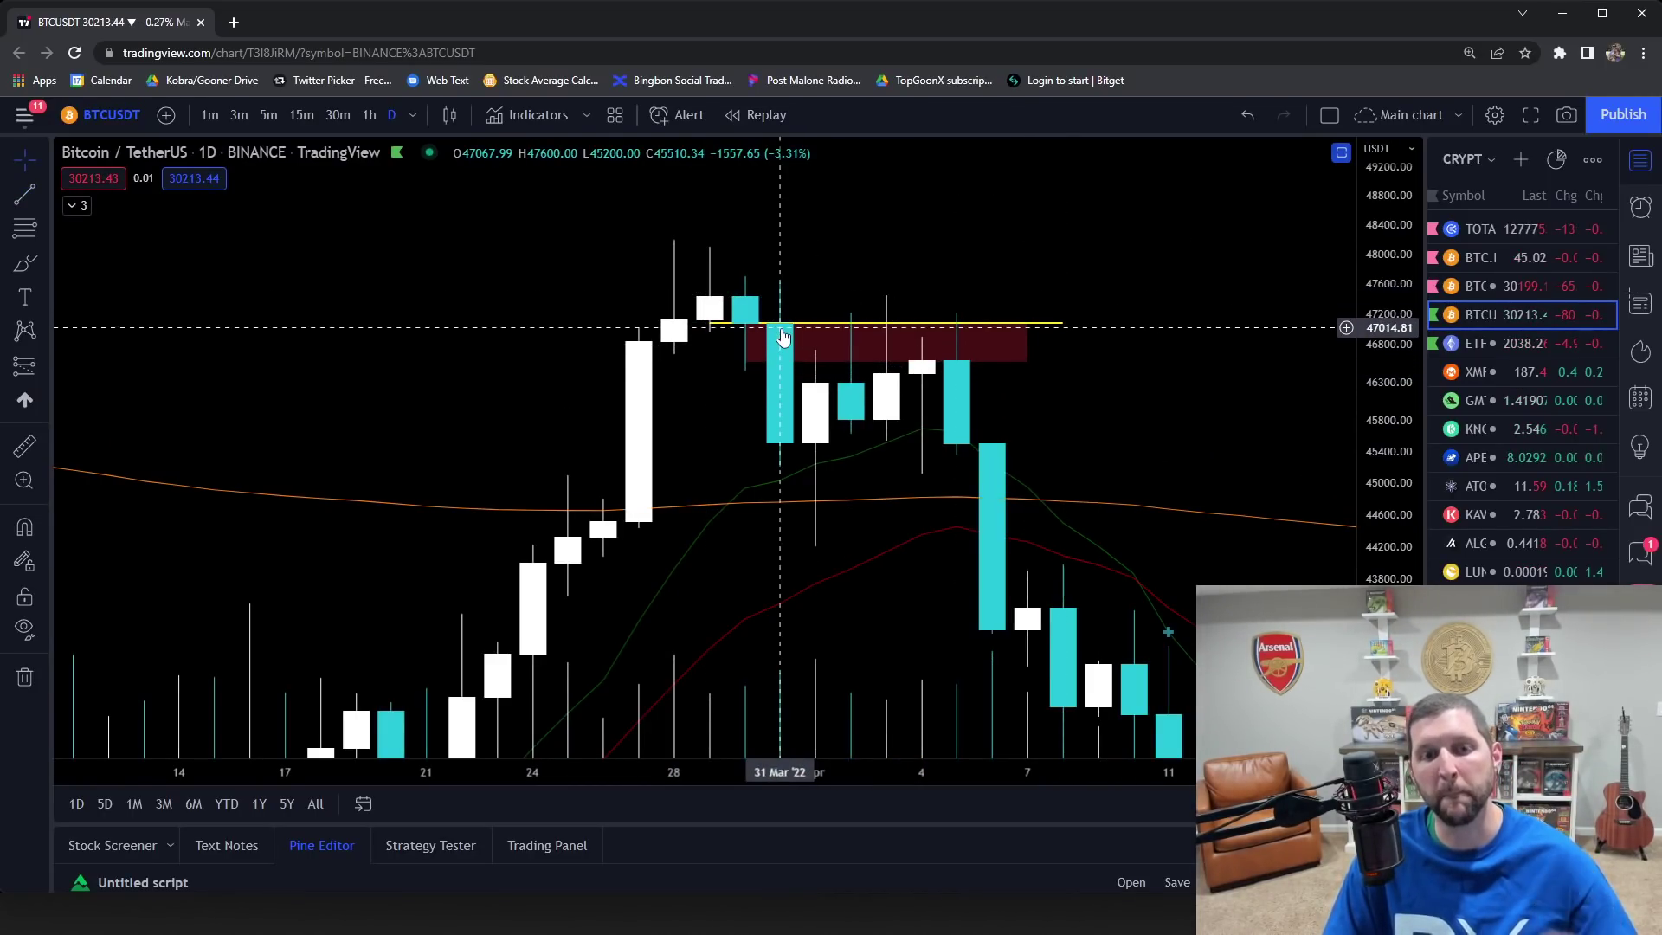
pyautogui.click(906, 334)
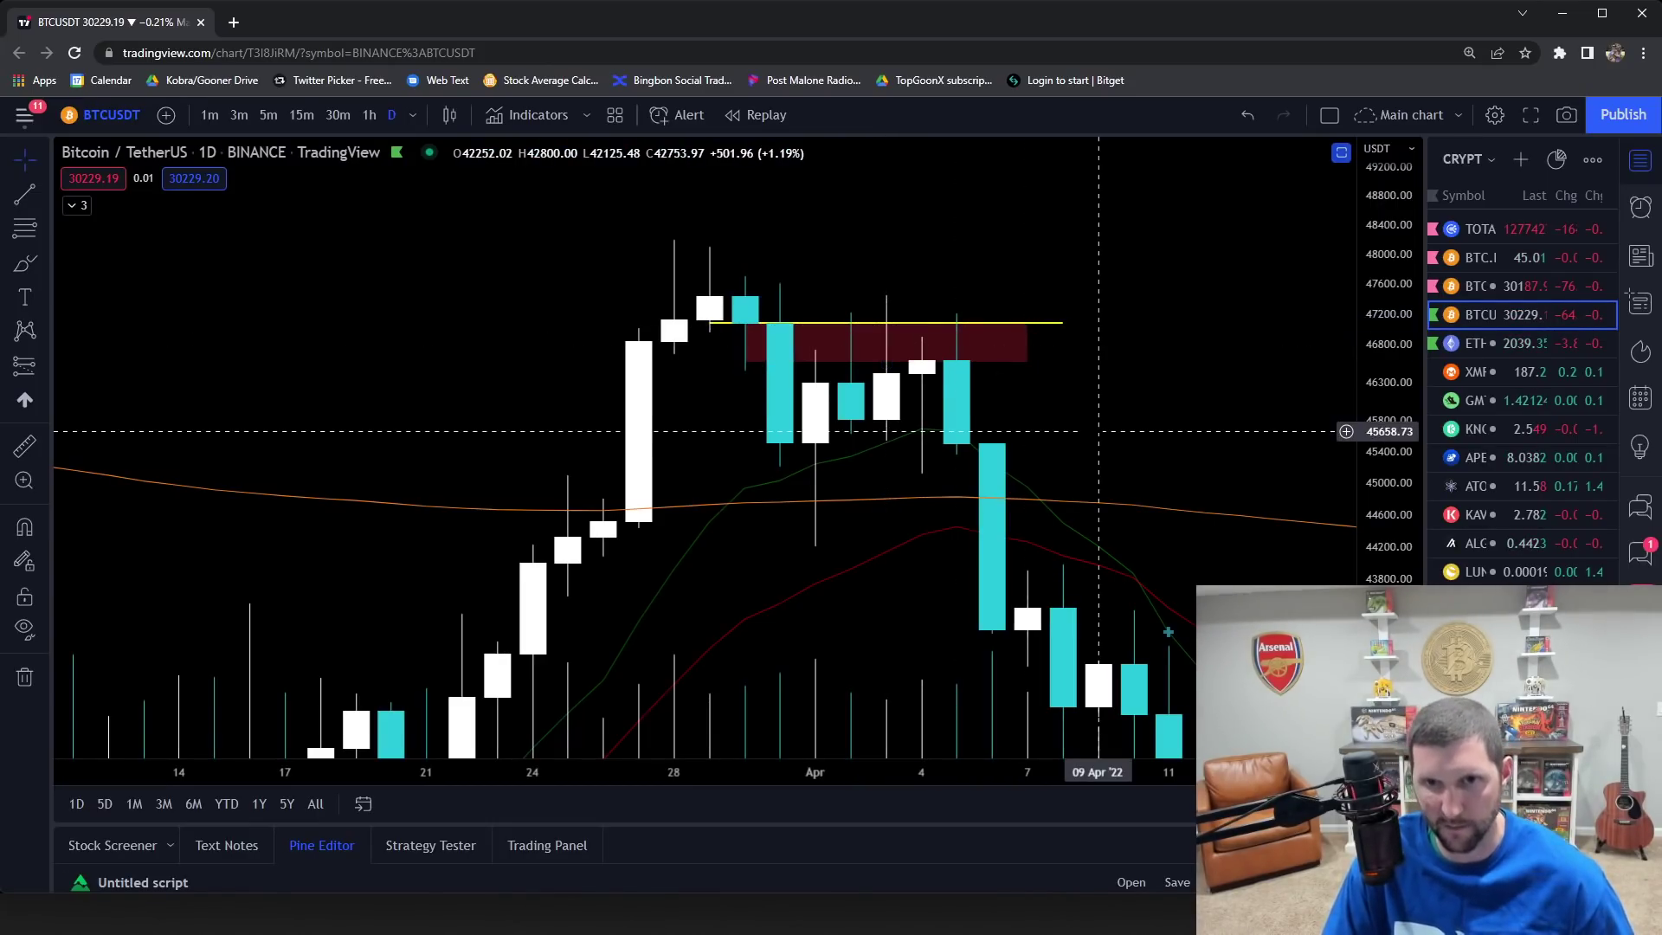
# Step: Brush an arc above the yellow line from 2 to 7 April and a stroke across the late-March candles, and delete both
pyautogui.moveTo(1094, 435); pyautogui.dragTo(1098, 435)
pyautogui.moveTo(1278, 381); pyautogui.dragTo(1212, 416)
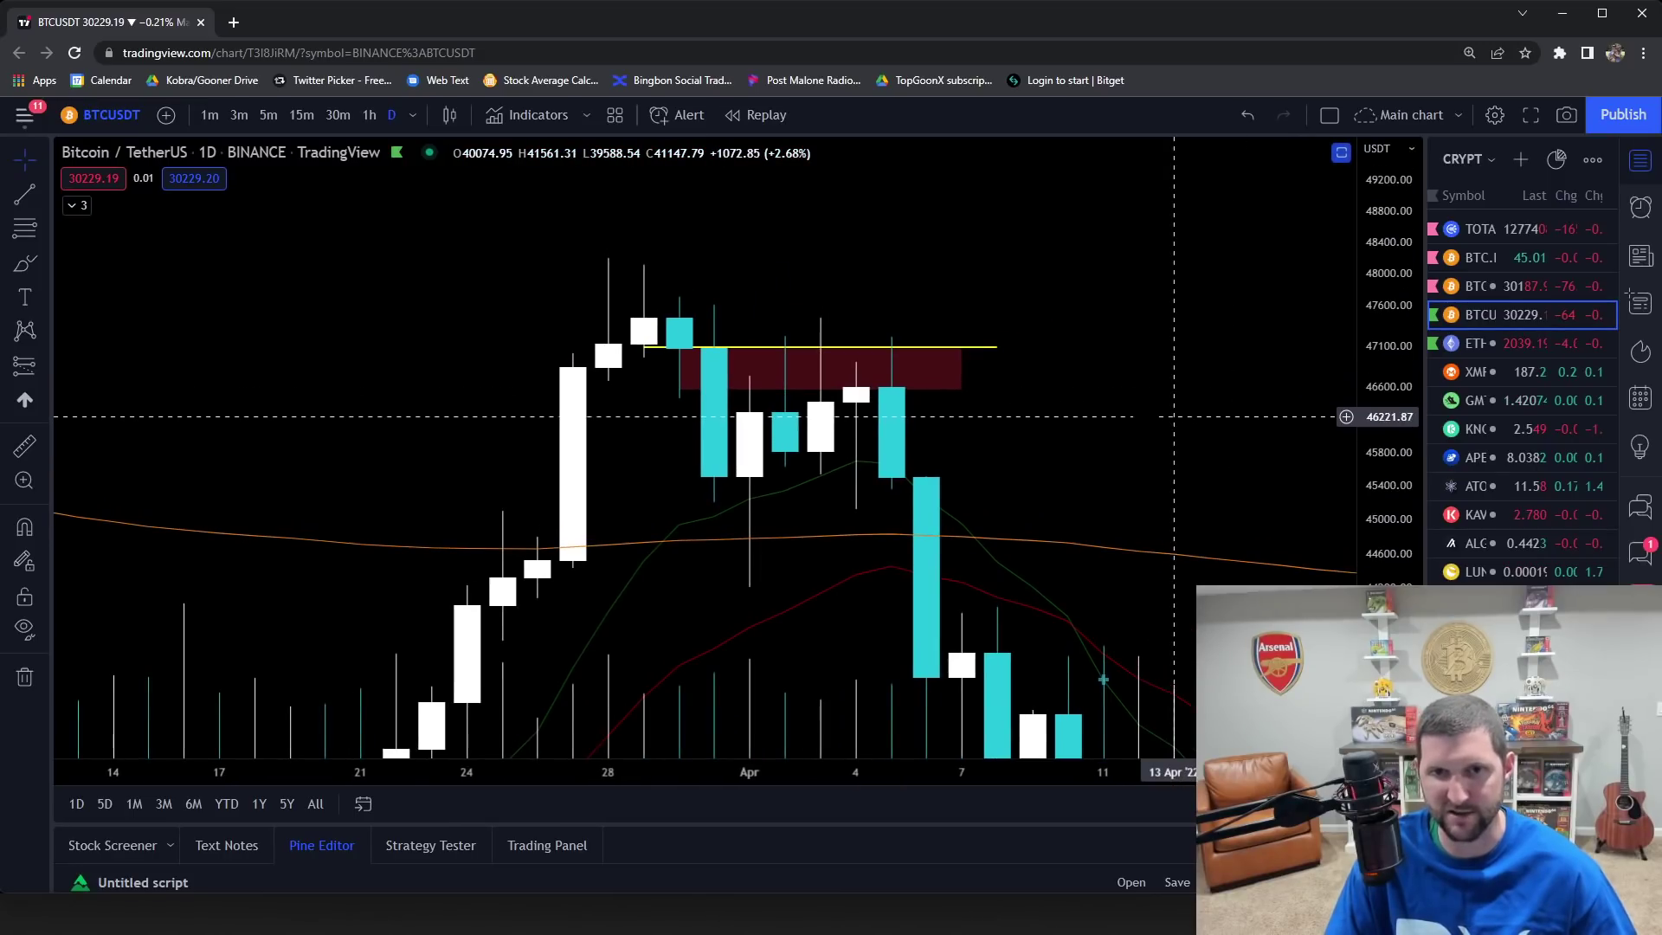
pyautogui.moveTo(1030, 395); pyautogui.dragTo(980, 449)
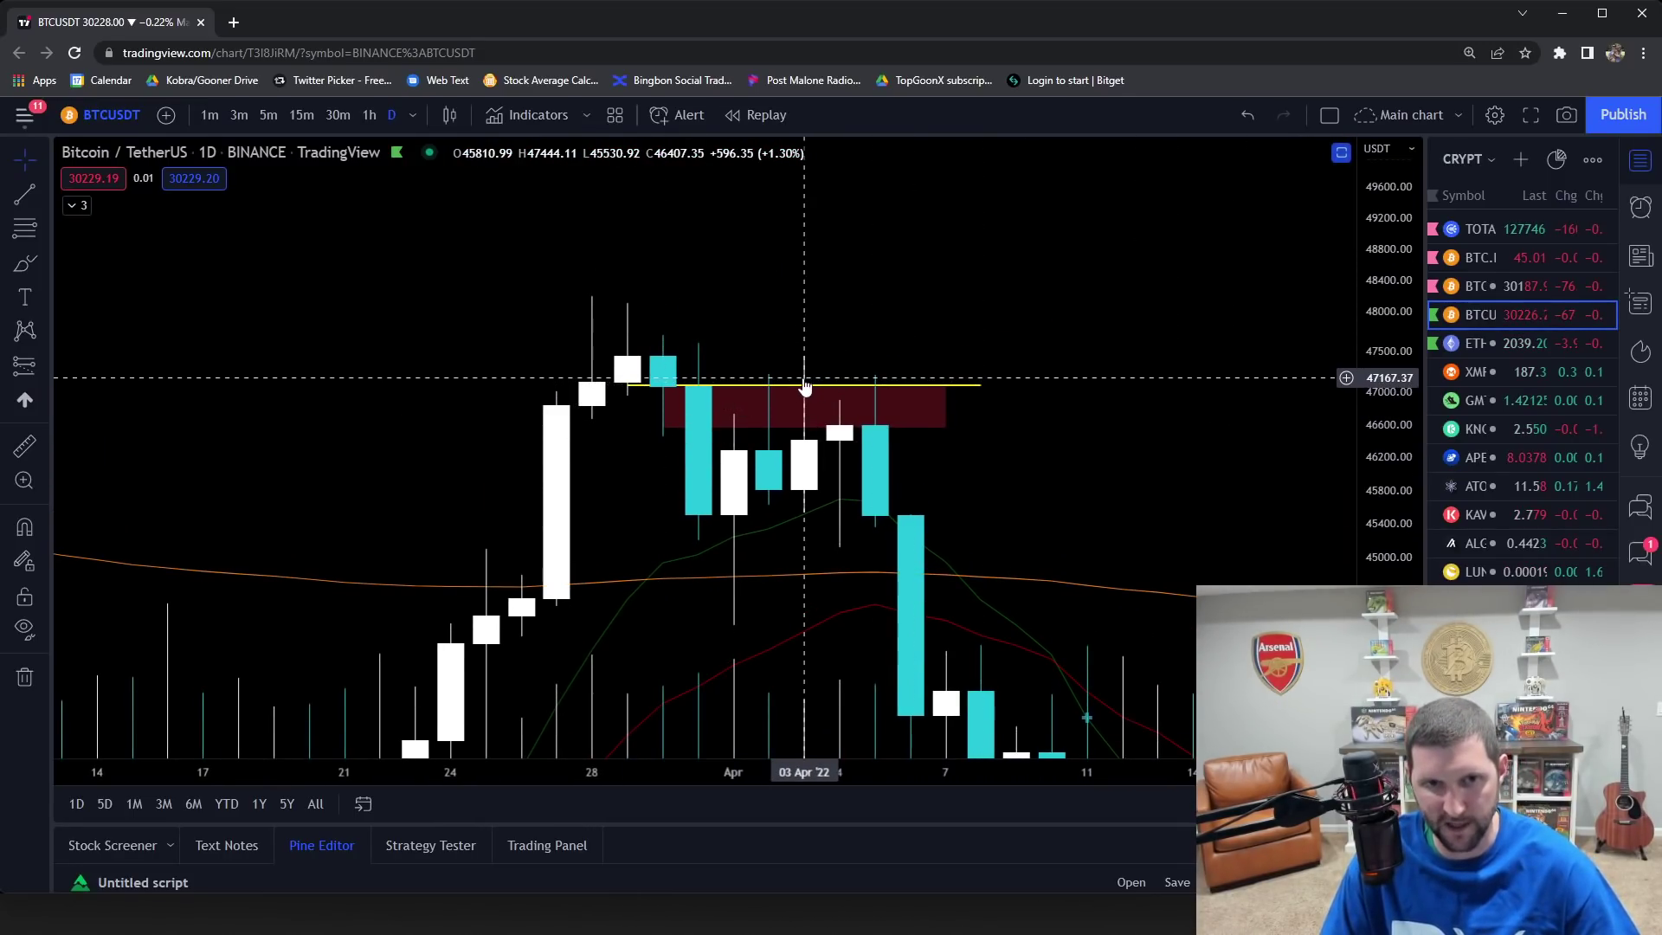
pyautogui.click(24, 263)
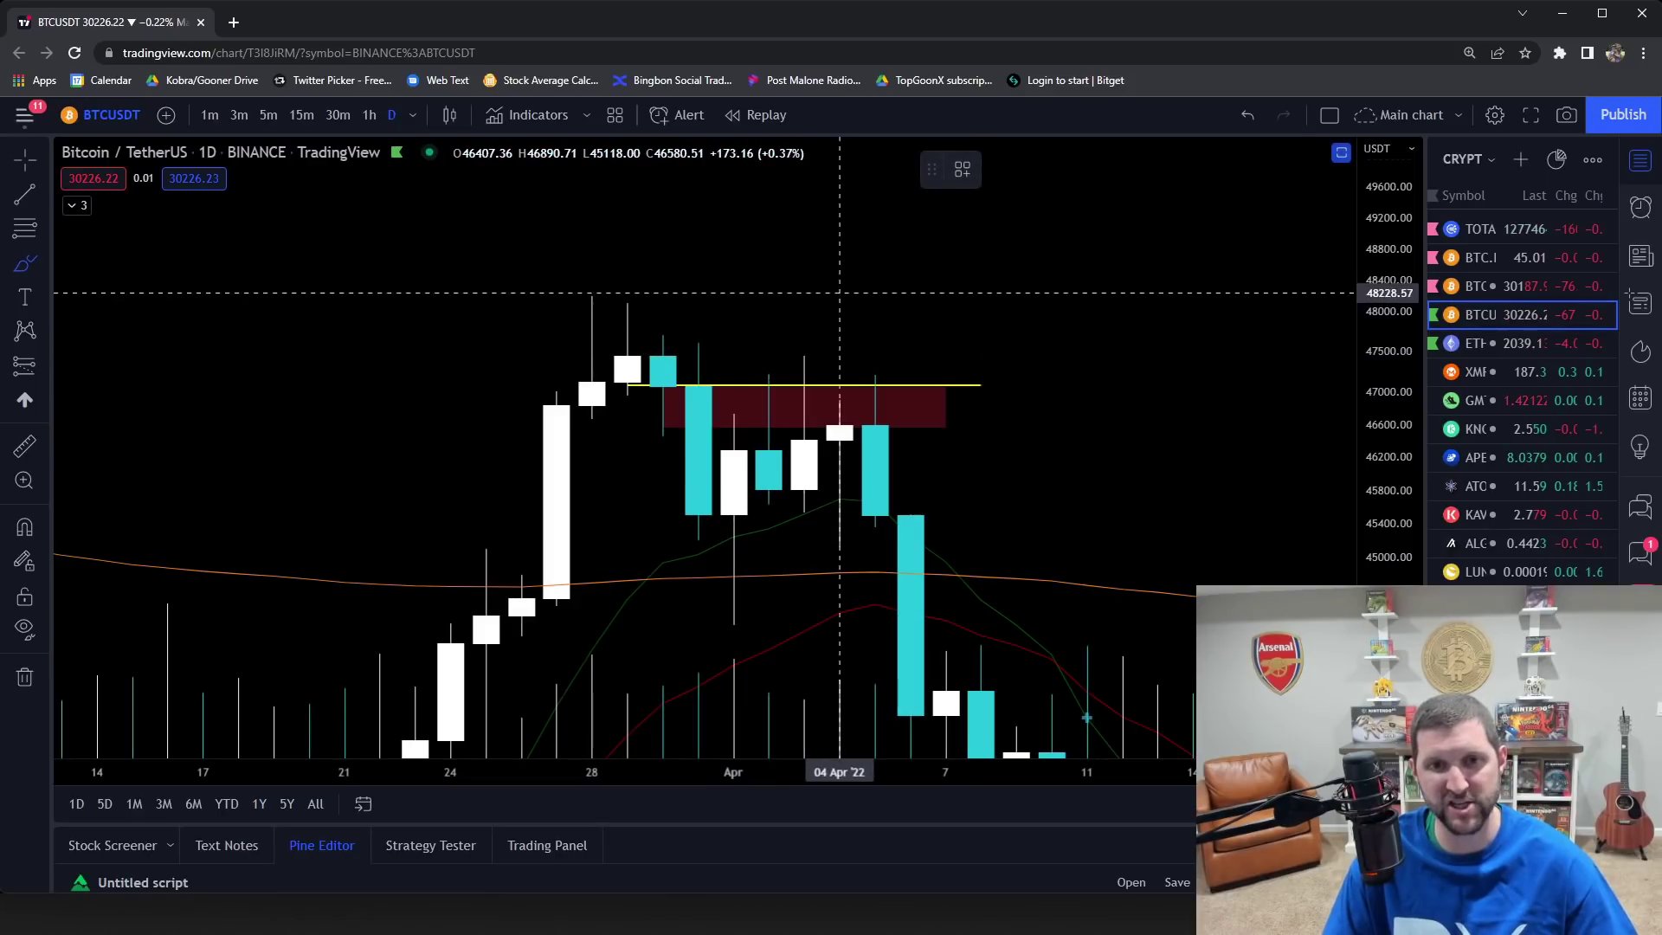
pyautogui.moveTo(769, 413)
pyautogui.mouseDown()
pyautogui.moveTo(805, 280)
pyautogui.moveTo(946, 387)
pyautogui.mouseUp()
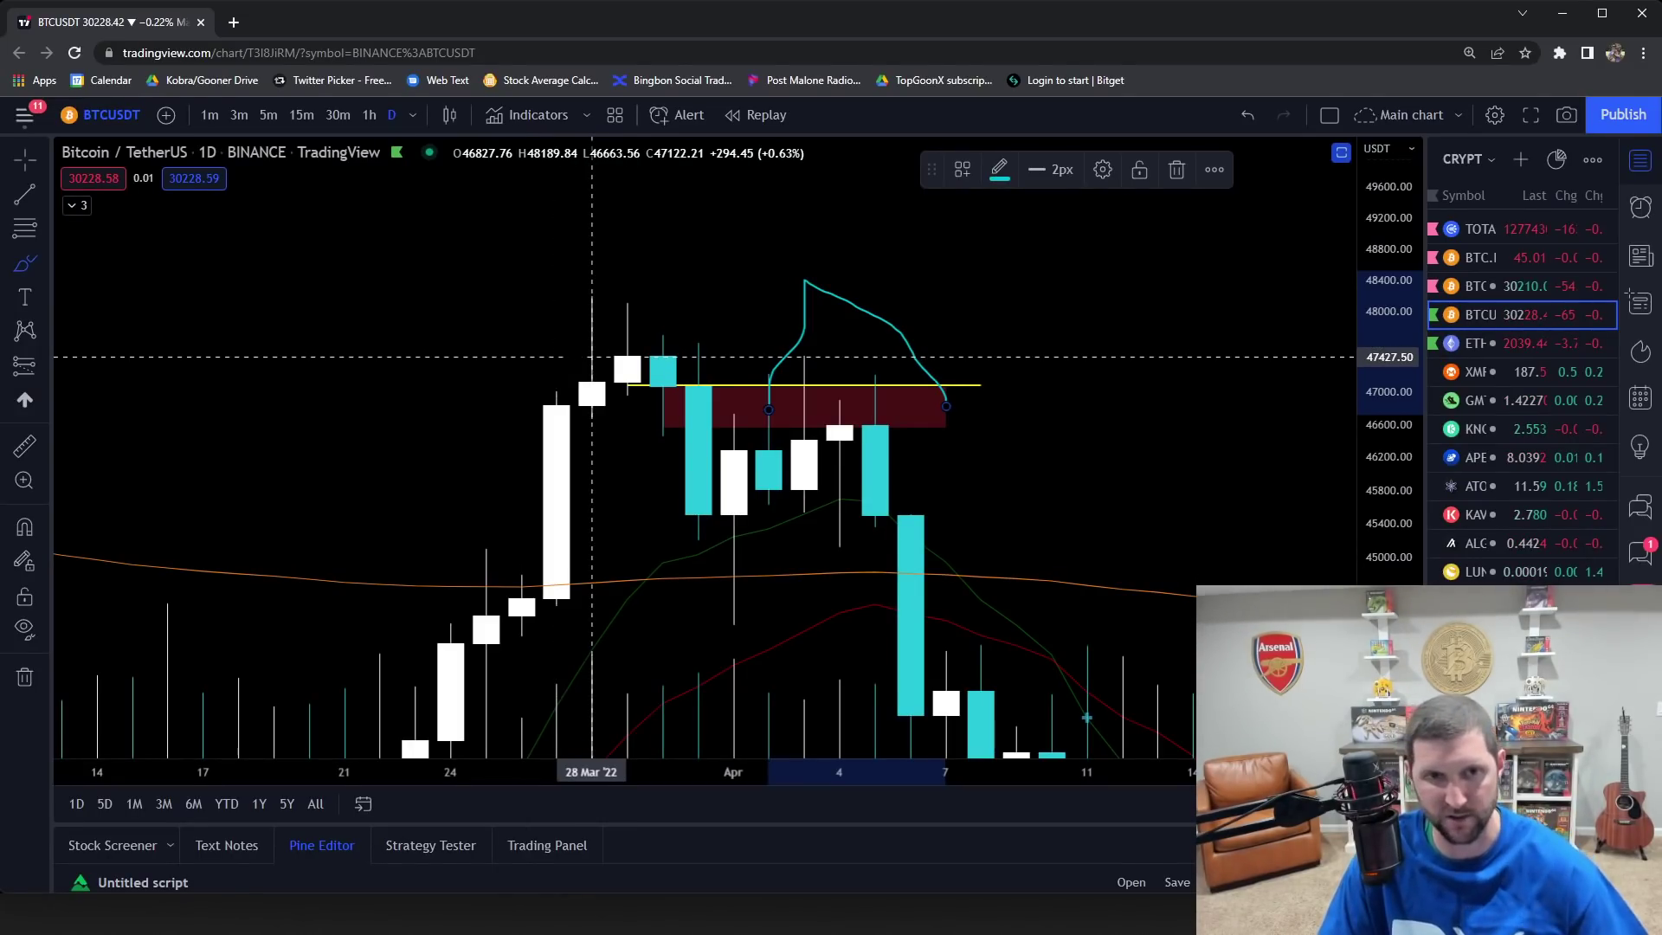
pyautogui.moveTo(592, 357); pyautogui.dragTo(734, 361)
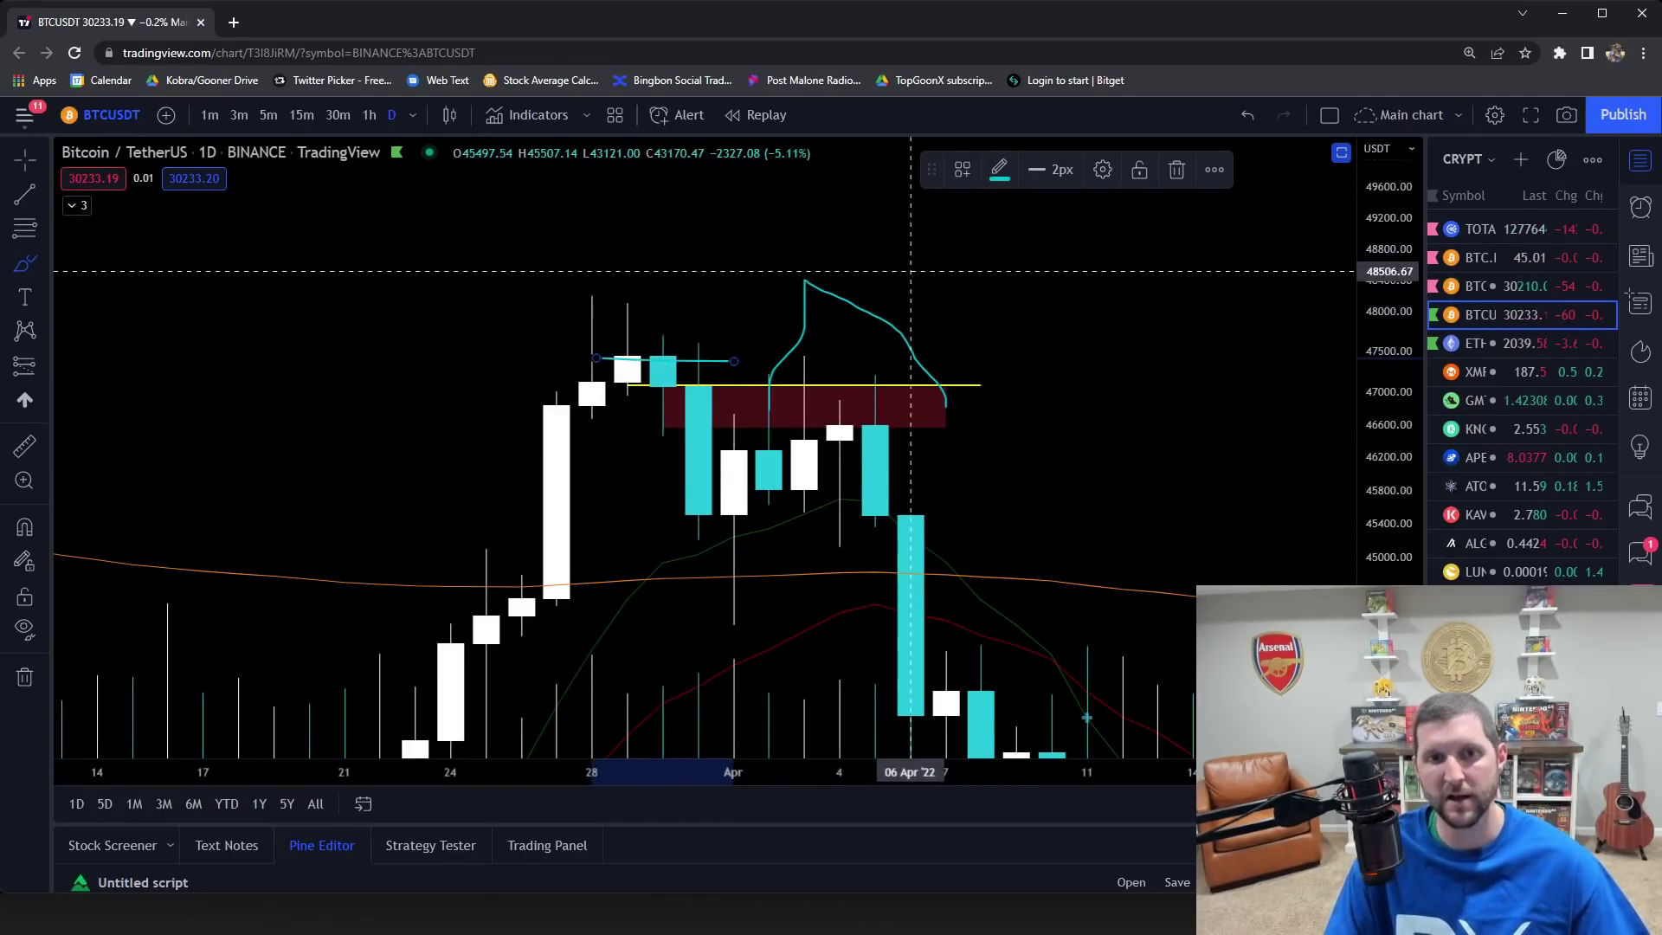
pyautogui.press('Delete')
pyautogui.click(867, 317)
pyautogui.press('Delete')
# Step: Place a short position on 1 April with entry about 45,318, stop about 47,582 and target about 2,189 below entry, and delete it
pyautogui.moveTo(828, 423); pyautogui.dragTo(831, 394)
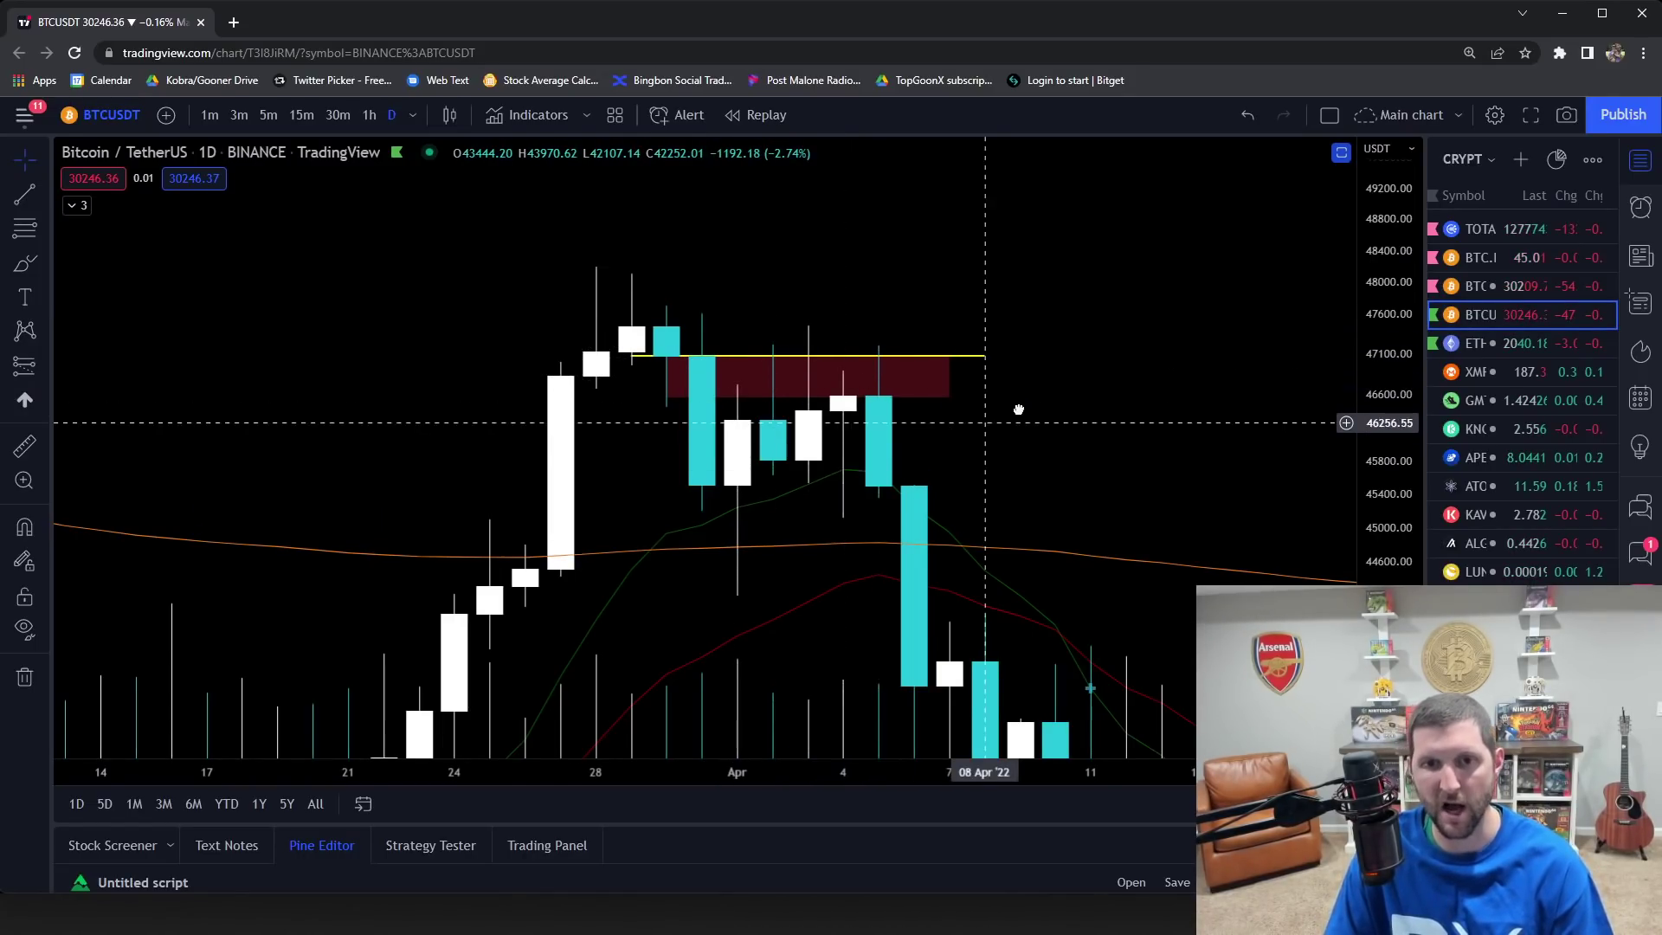
pyautogui.moveTo(984, 430); pyautogui.dragTo(1018, 438)
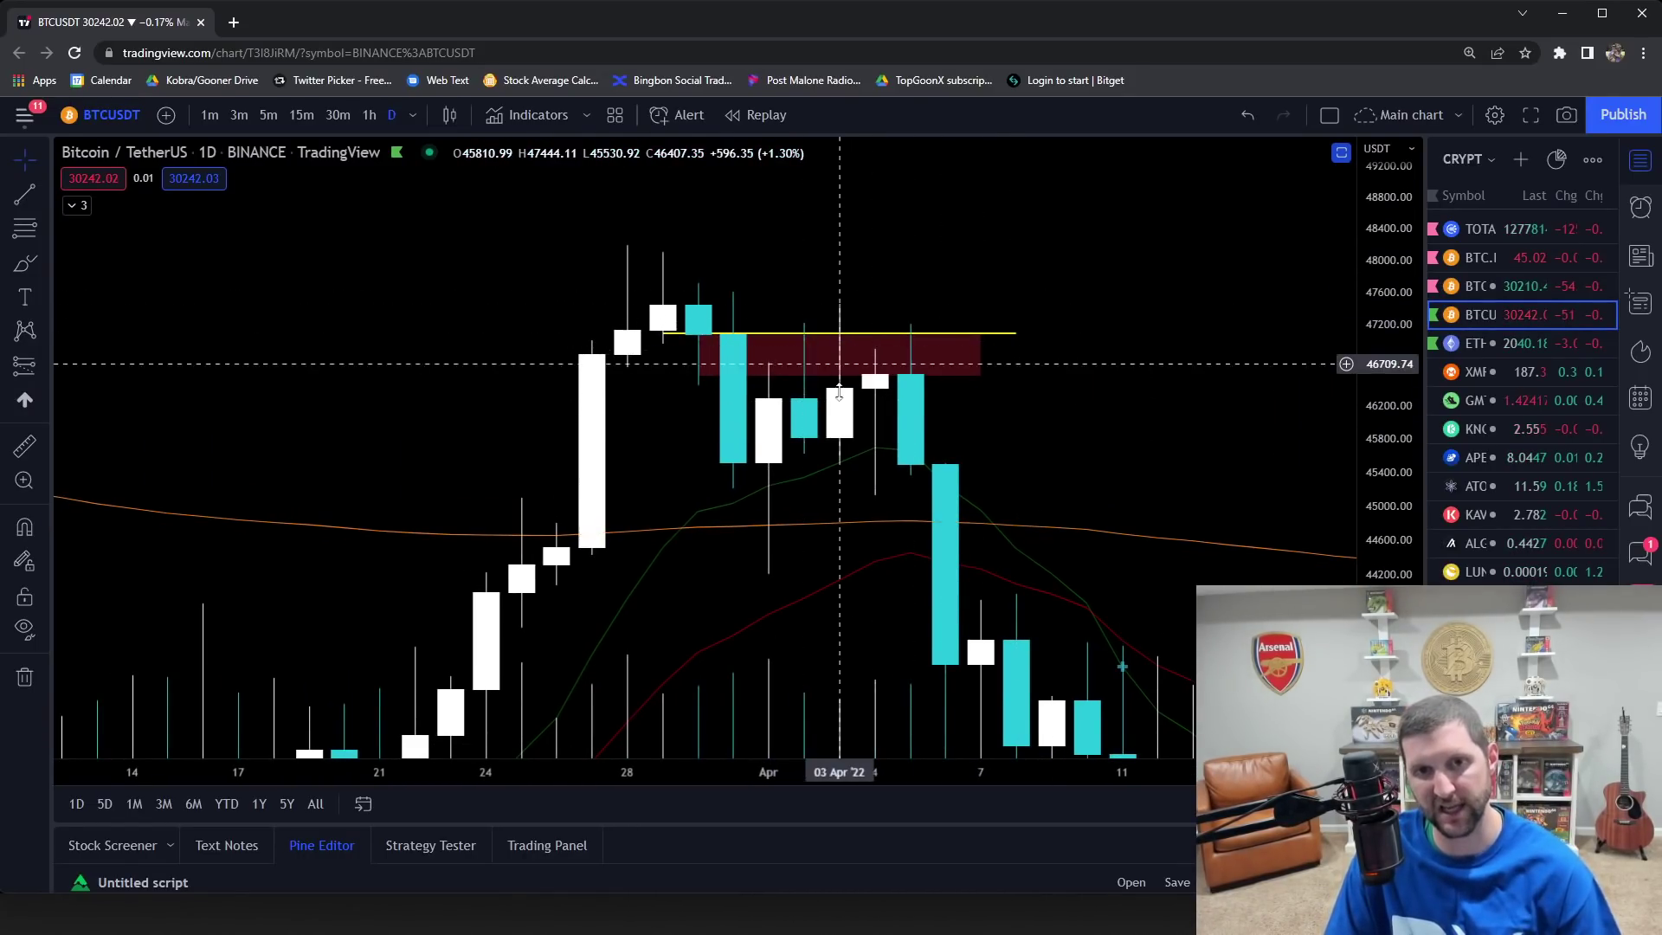
pyautogui.click(842, 368)
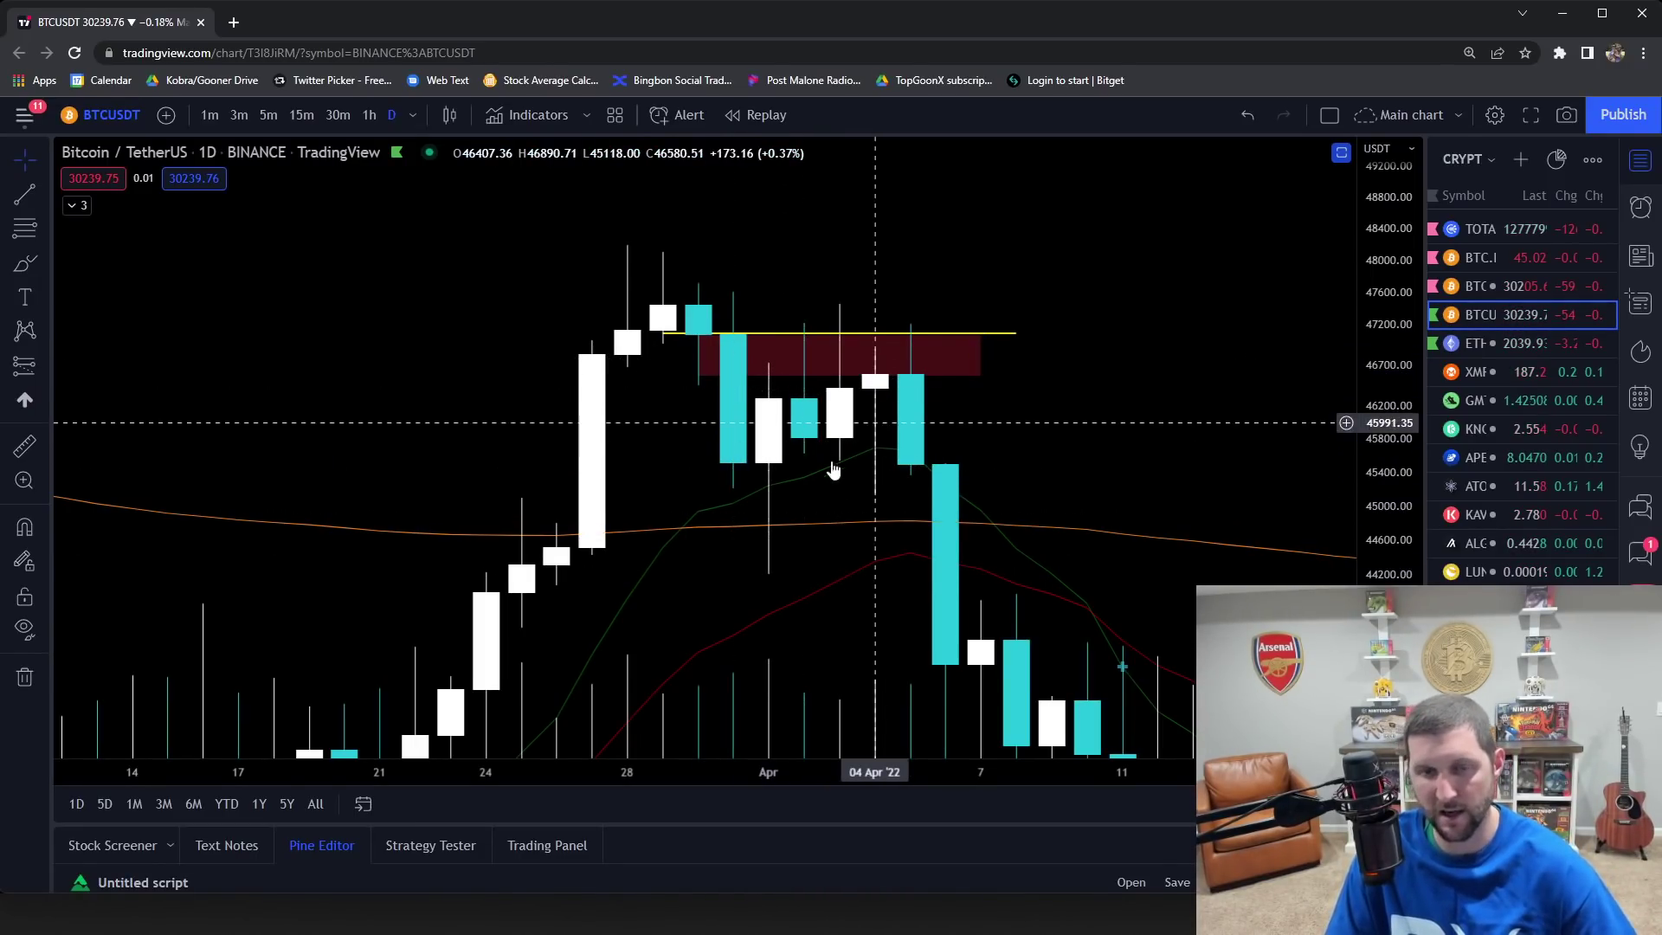
pyautogui.moveTo(995, 437); pyautogui.dragTo(1000, 426)
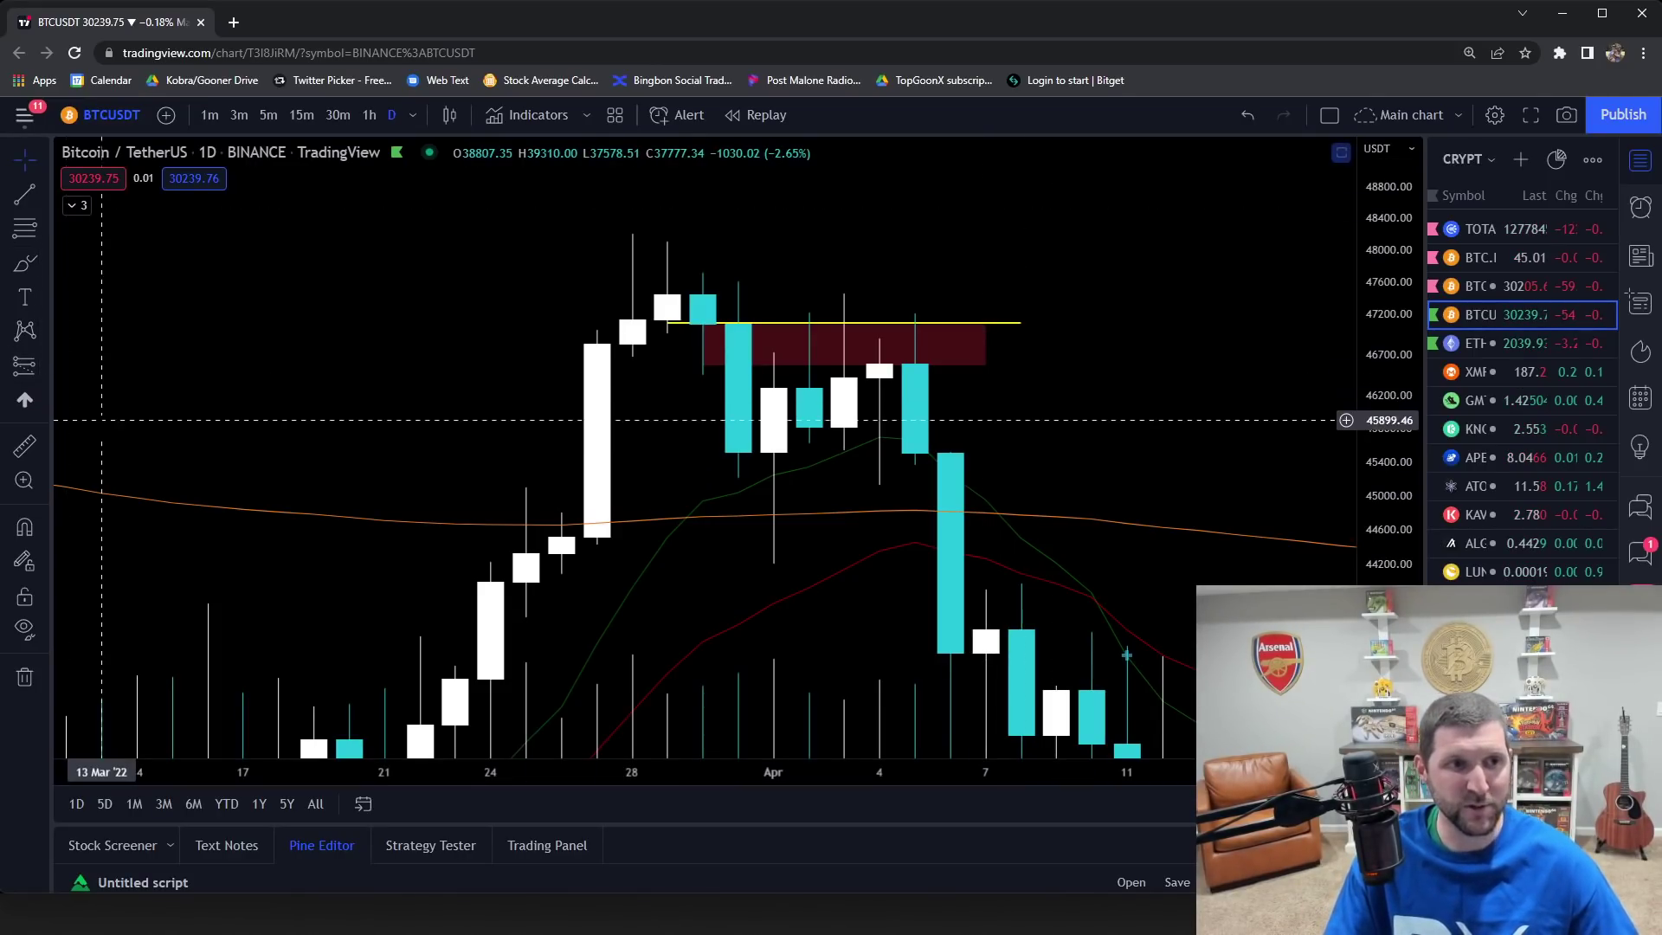
pyautogui.click(43, 364)
pyautogui.click(66, 404)
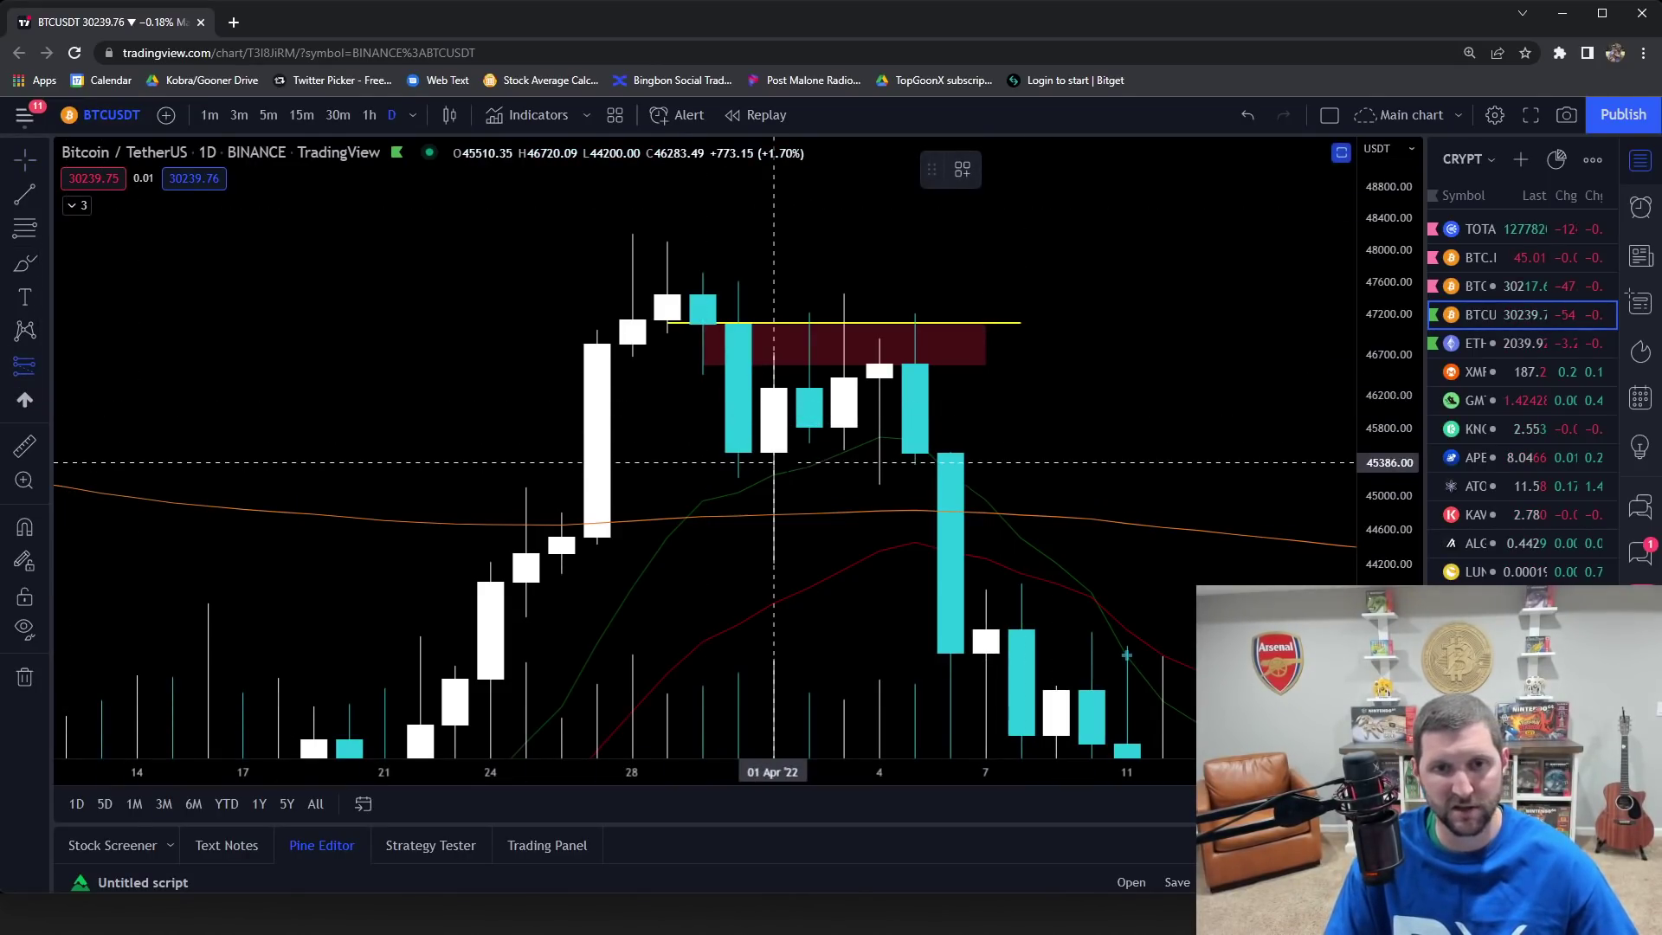
pyautogui.click(773, 468)
pyautogui.moveTo(773, 293); pyautogui.dragTo(774, 283)
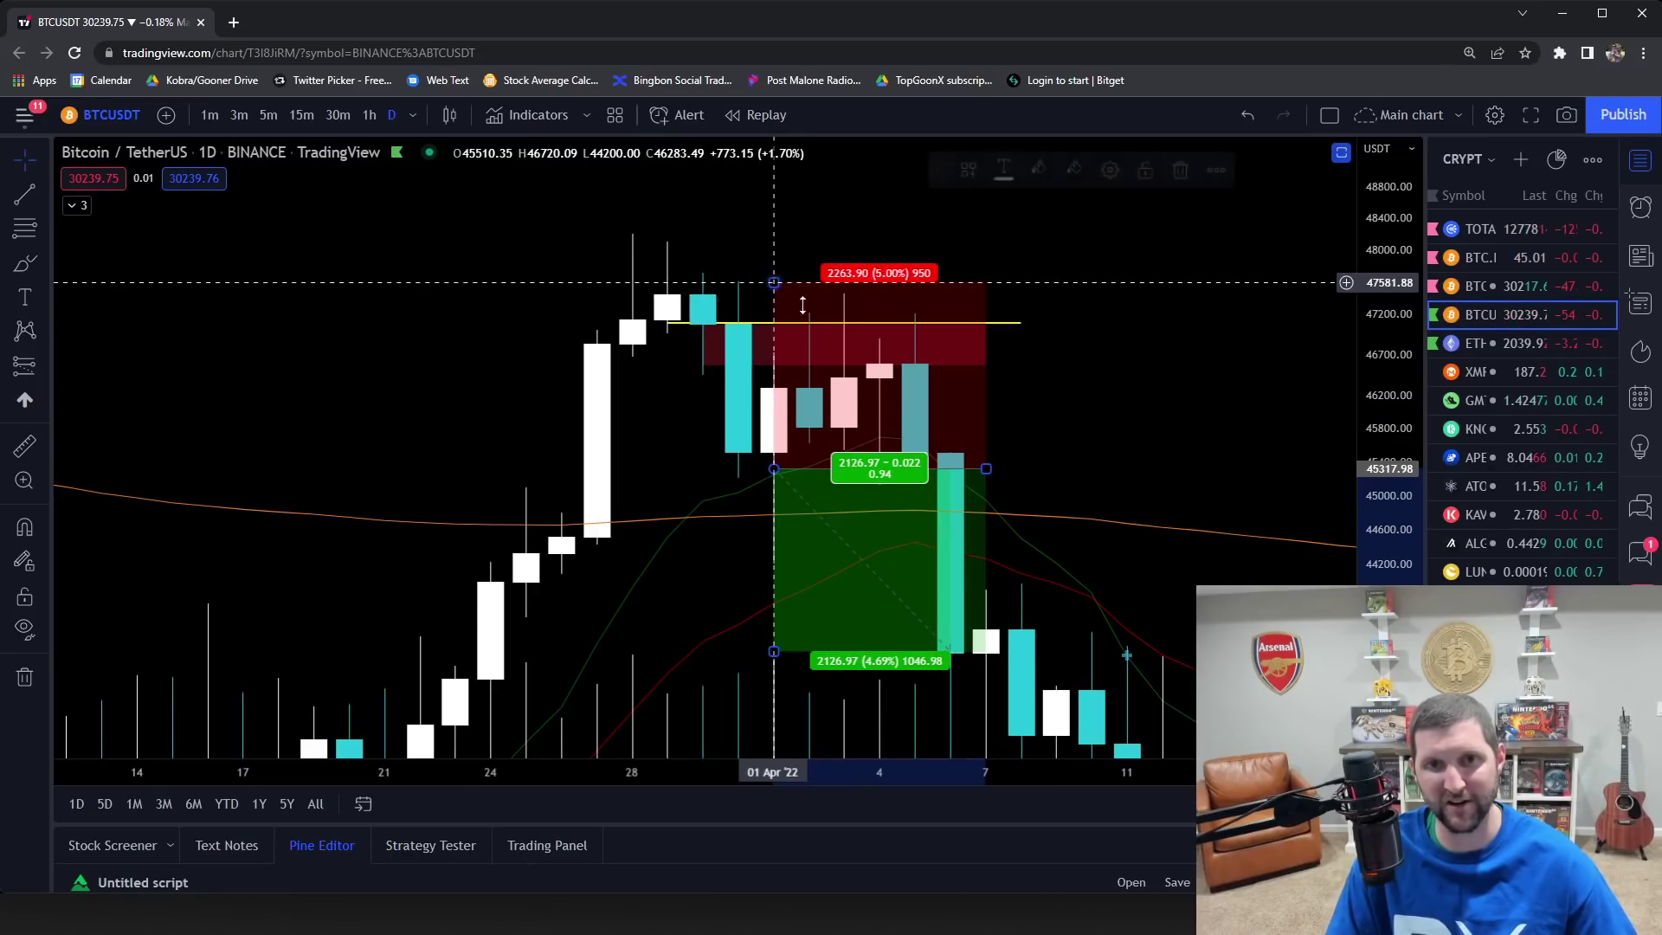
pyautogui.moveTo(774, 651); pyautogui.dragTo(794, 658)
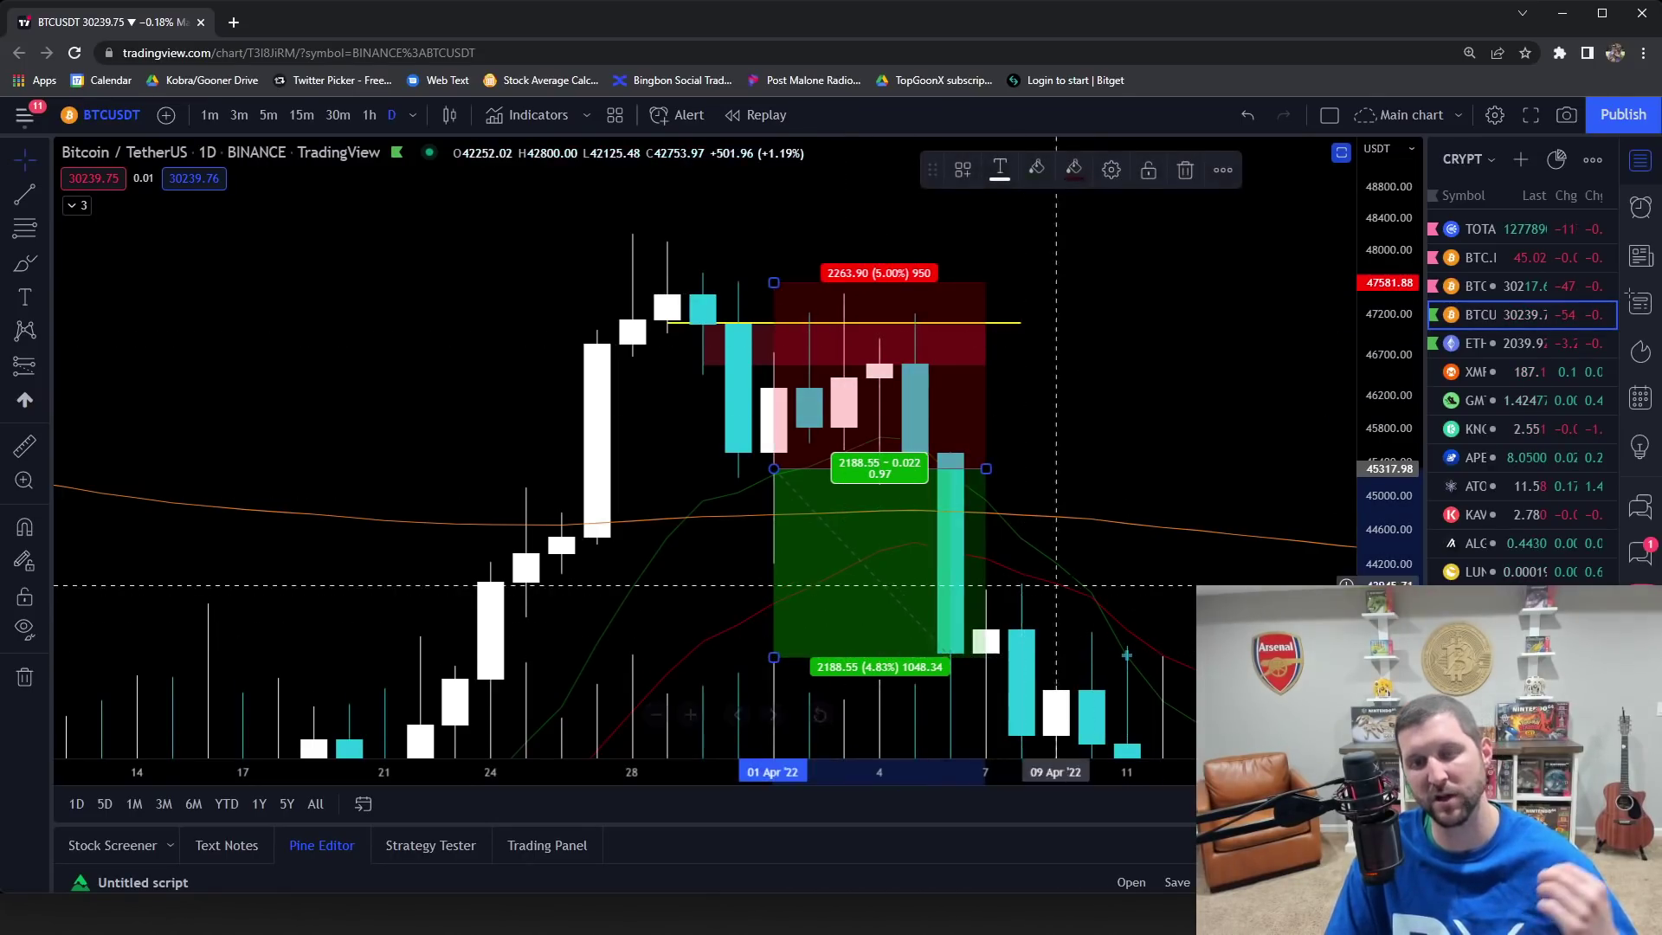
pyautogui.press('Delete')
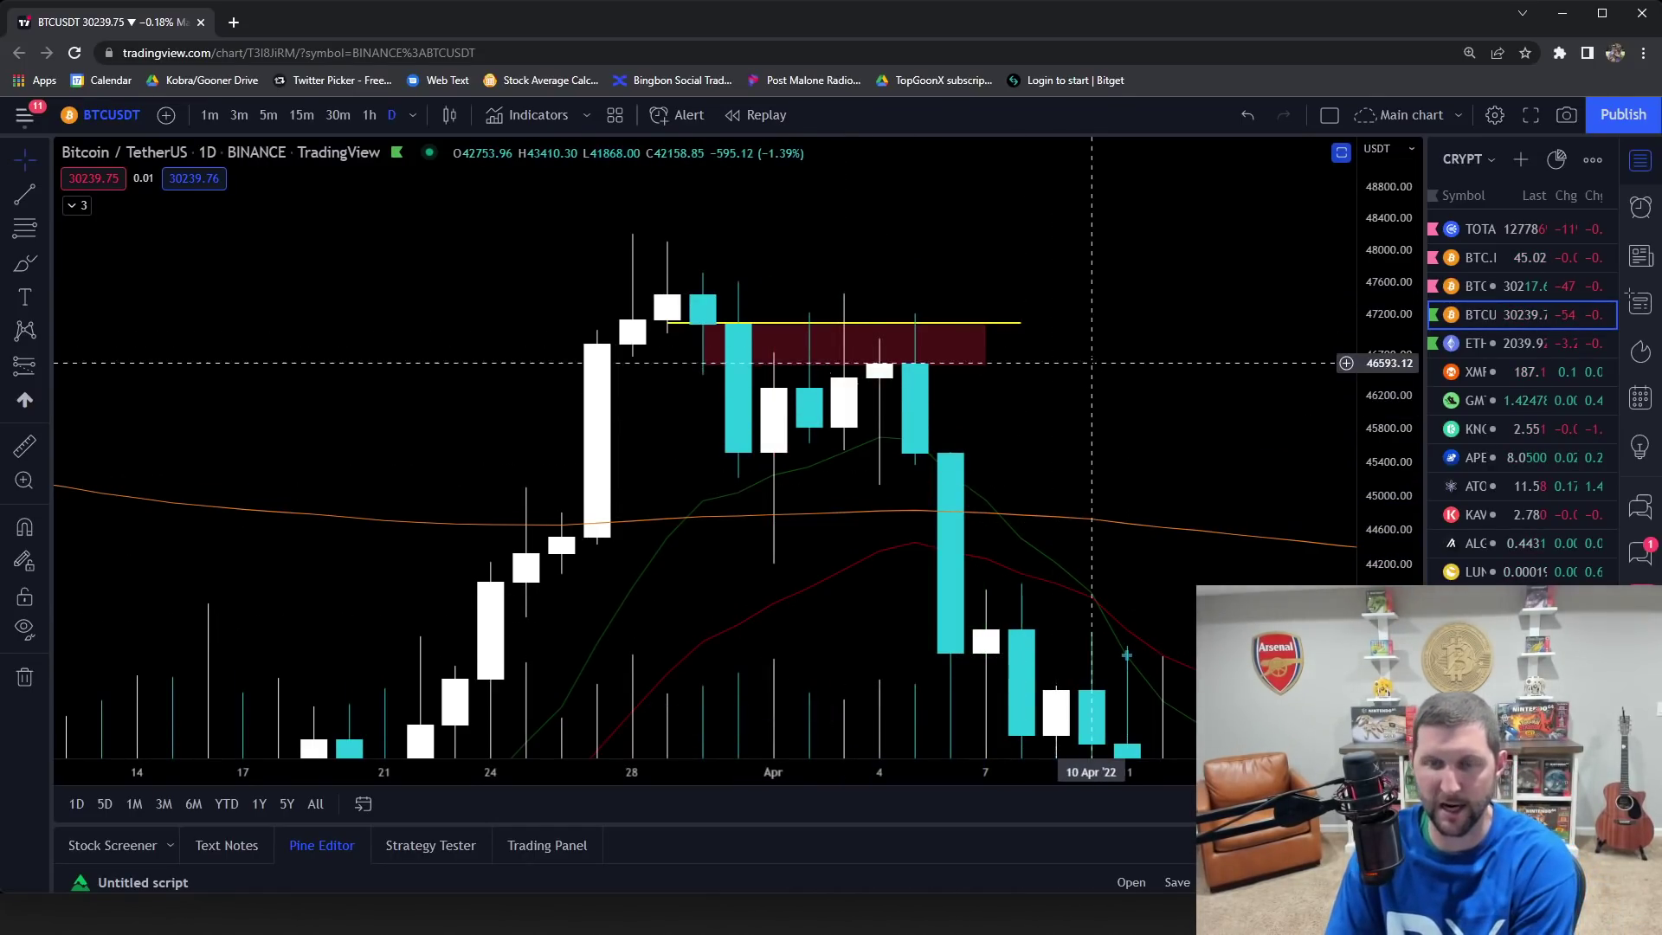
# Step: Brush a falling price path from the 1 April candle down to 7 April and delete it
pyautogui.moveTo(1194, 381); pyautogui.dragTo(1211, 392)
pyautogui.scroll(-2, 668, 230)
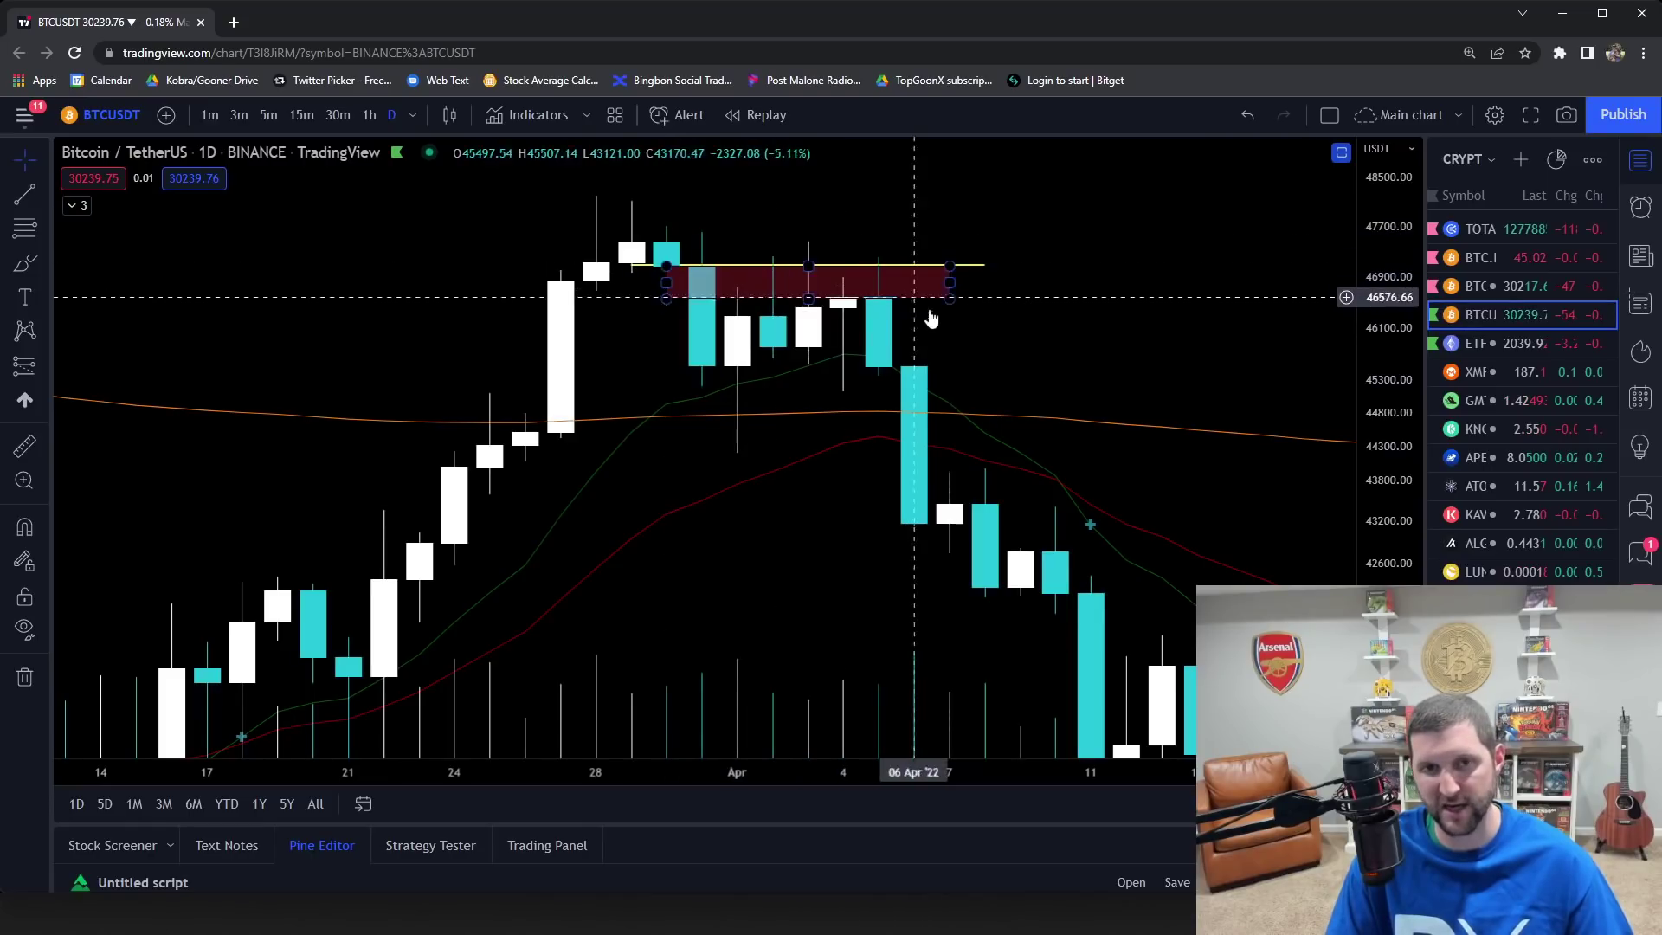
pyautogui.scroll(1, 920, 320)
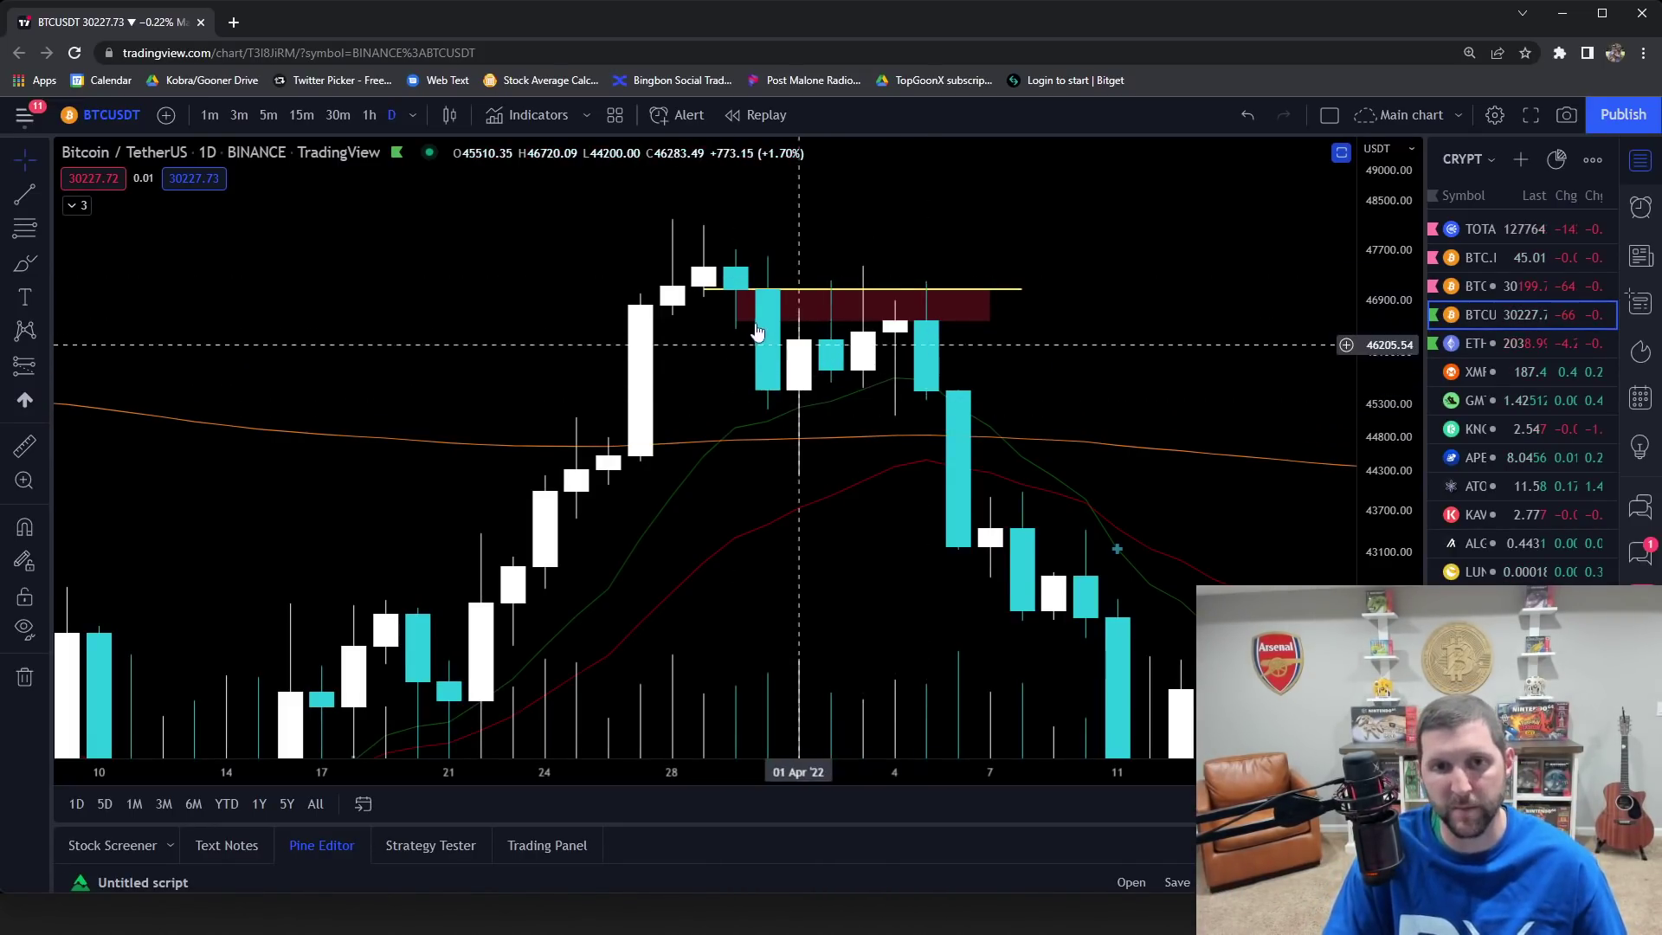
pyautogui.click(25, 263)
pyautogui.moveTo(799, 378); pyautogui.dragTo(991, 679)
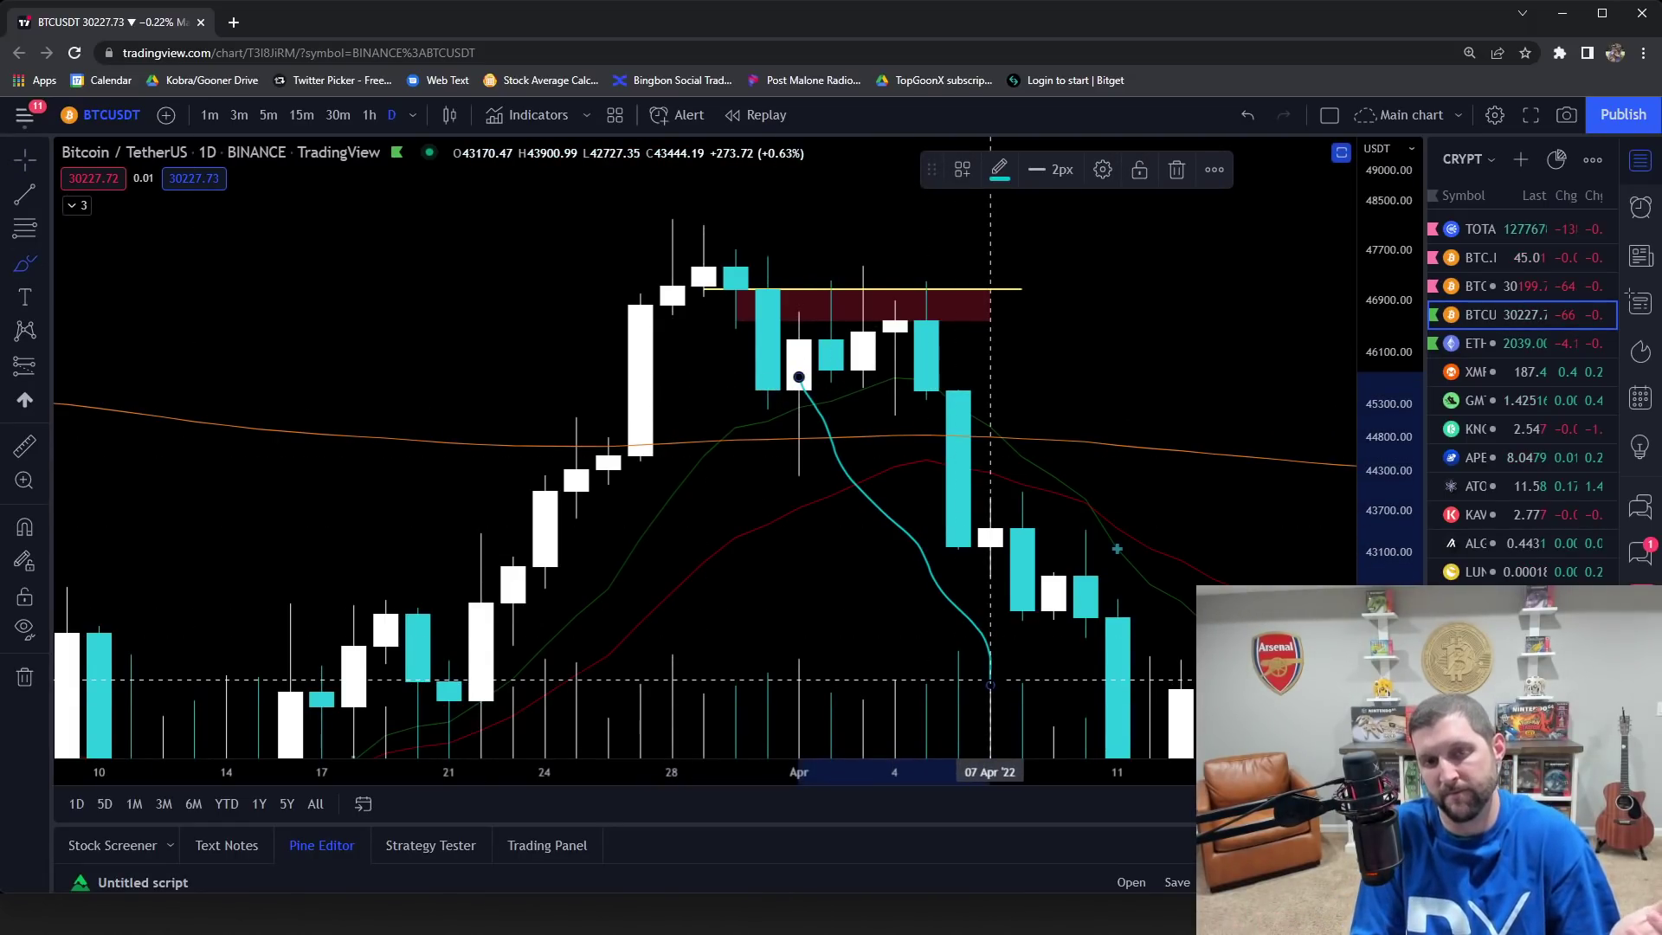
pyautogui.press('Delete')
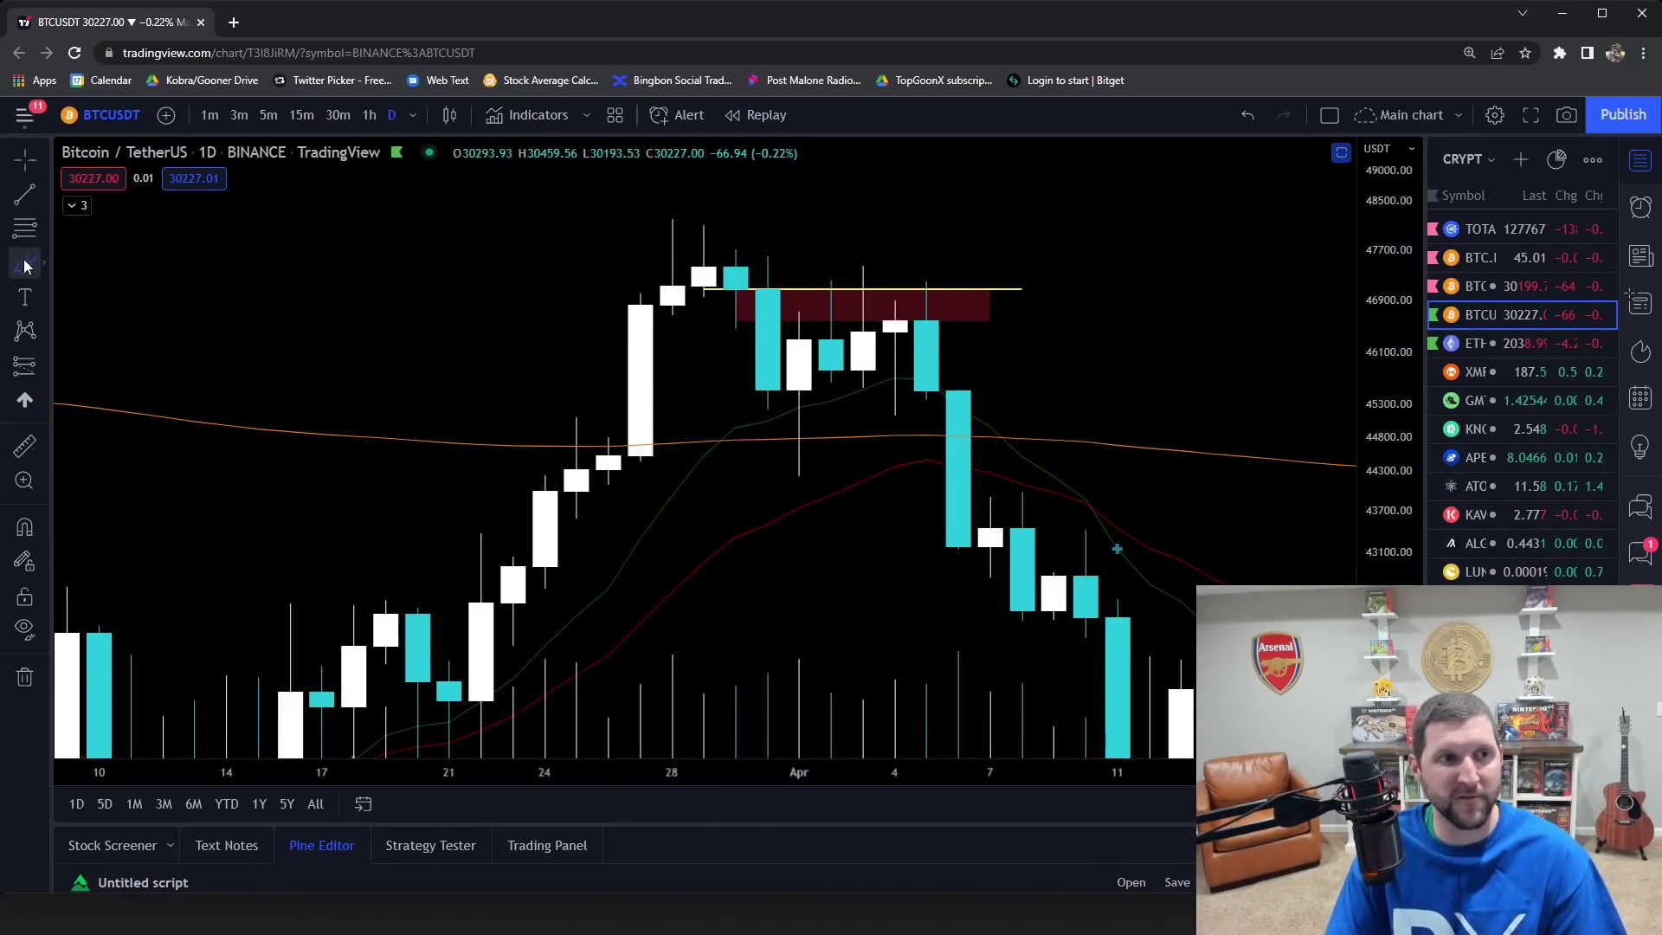
# Step: Circle the candles from 29 March to 3 April with the Brush tool
pyautogui.moveTo(831, 260)
pyautogui.mouseDown()
pyautogui.moveTo(734, 262)
pyautogui.moveTo(857, 286)
pyautogui.moveTo(831, 253)
pyautogui.mouseUp()
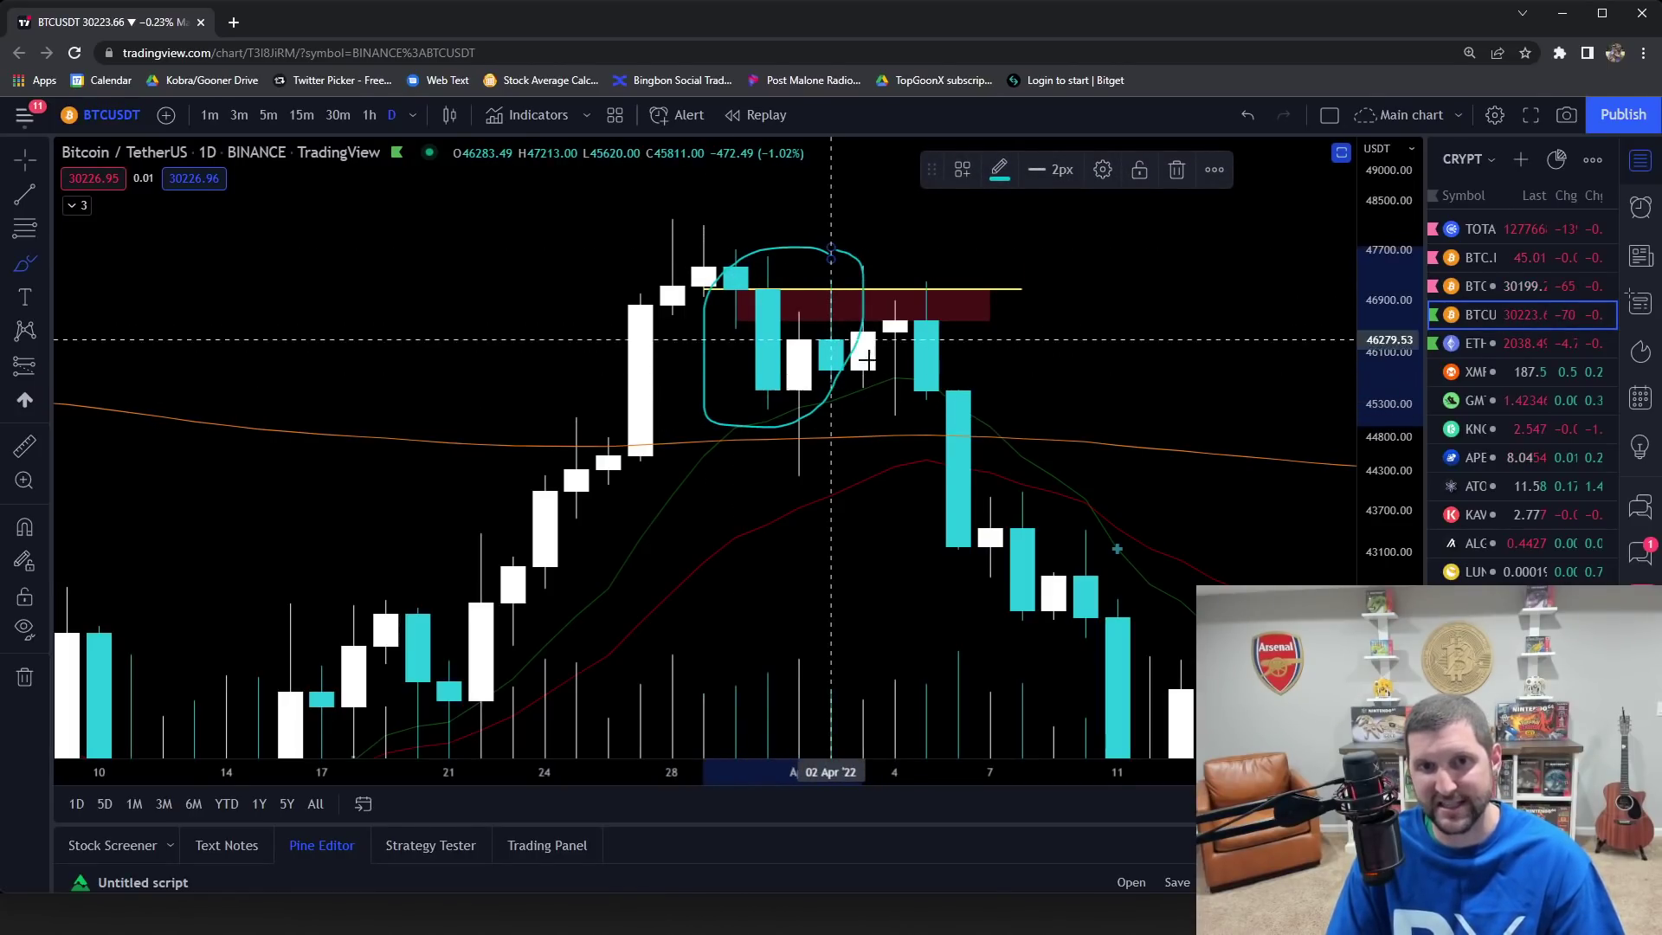
# Step: Brush a falling path below the circled April candles and a loop around the supply-zone highs, and remove all drawings from the chart
pyautogui.moveTo(803, 433); pyautogui.dragTo(926, 669)
pyautogui.moveTo(768, 304)
pyautogui.mouseDown()
pyautogui.moveTo(904, 324)
pyautogui.moveTo(859, 312)
pyautogui.mouseUp()
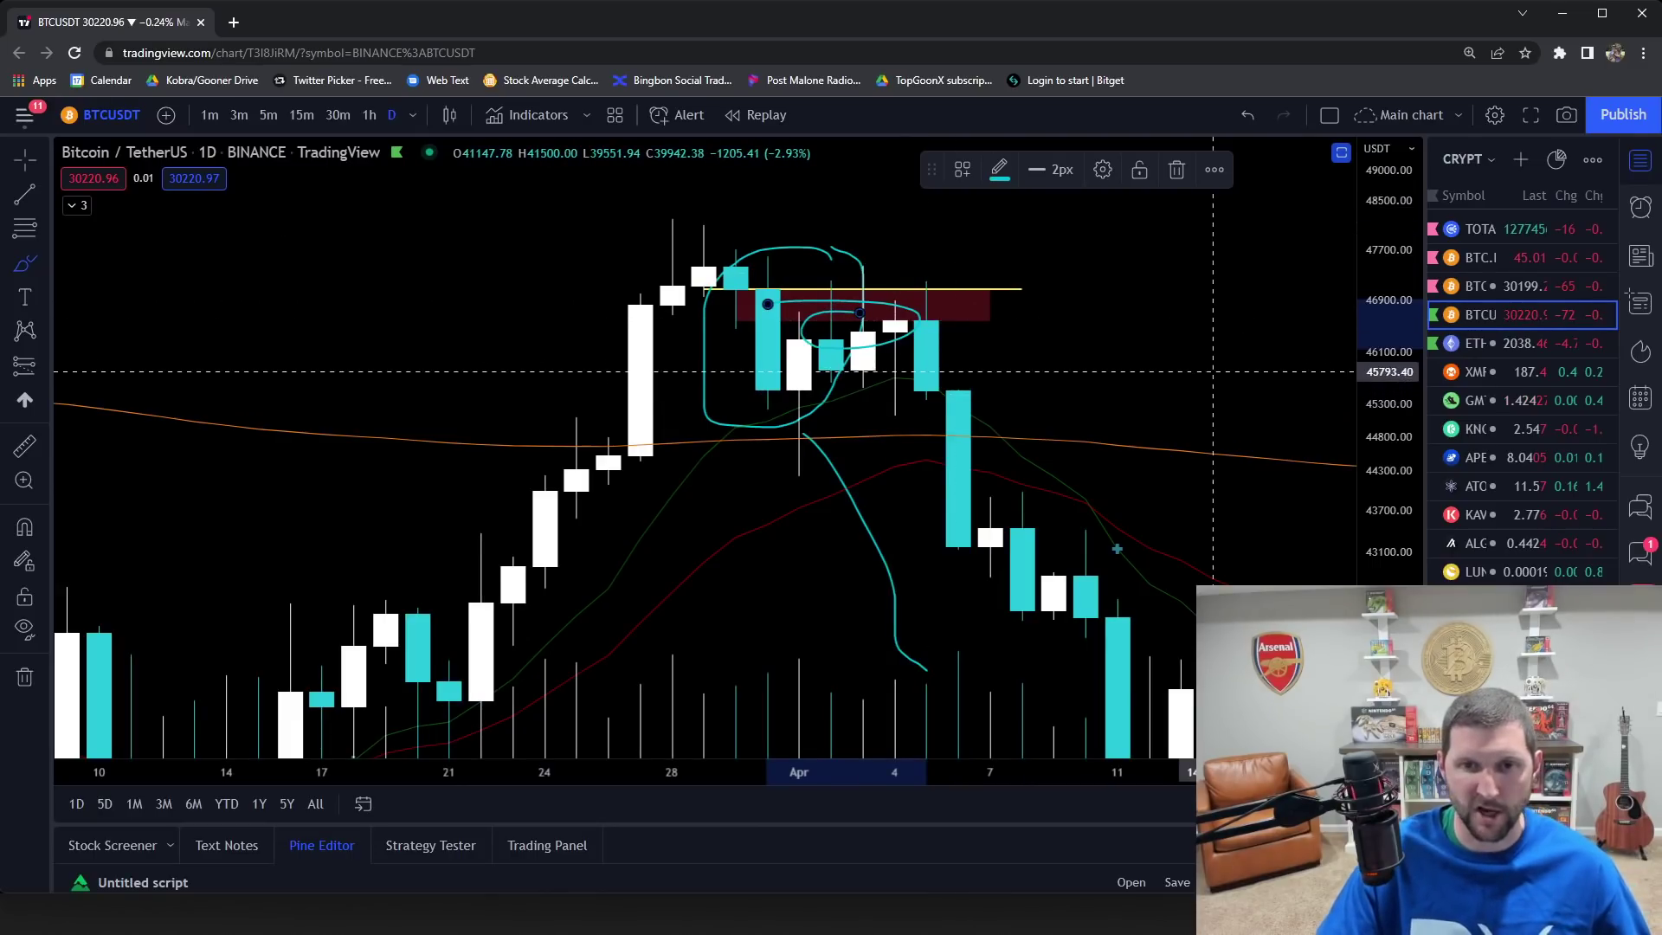
pyautogui.moveTo(1117, 333); pyautogui.dragTo(1179, 363)
pyautogui.rightClick(1121, 368)
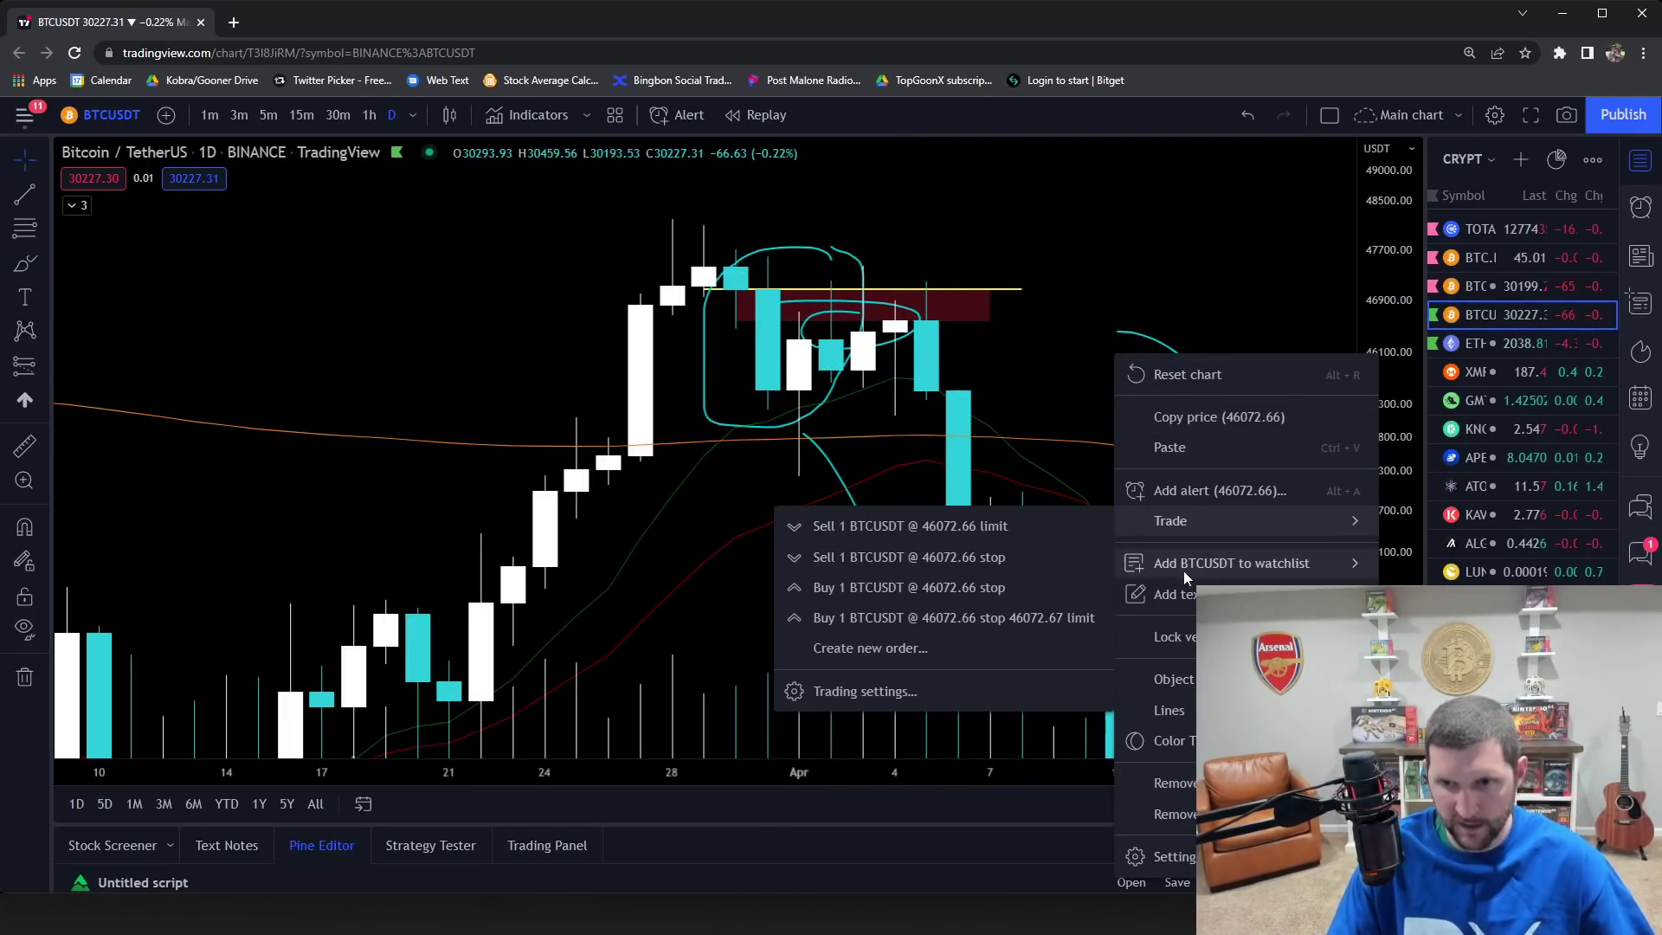
pyautogui.click(1175, 782)
# Step: Examine the daily price history between autumn 2021 and April 2022 for another trade example around December 2021
pyautogui.scroll(-3, 1229, 475)
pyautogui.scroll(-2, 1228, 475)
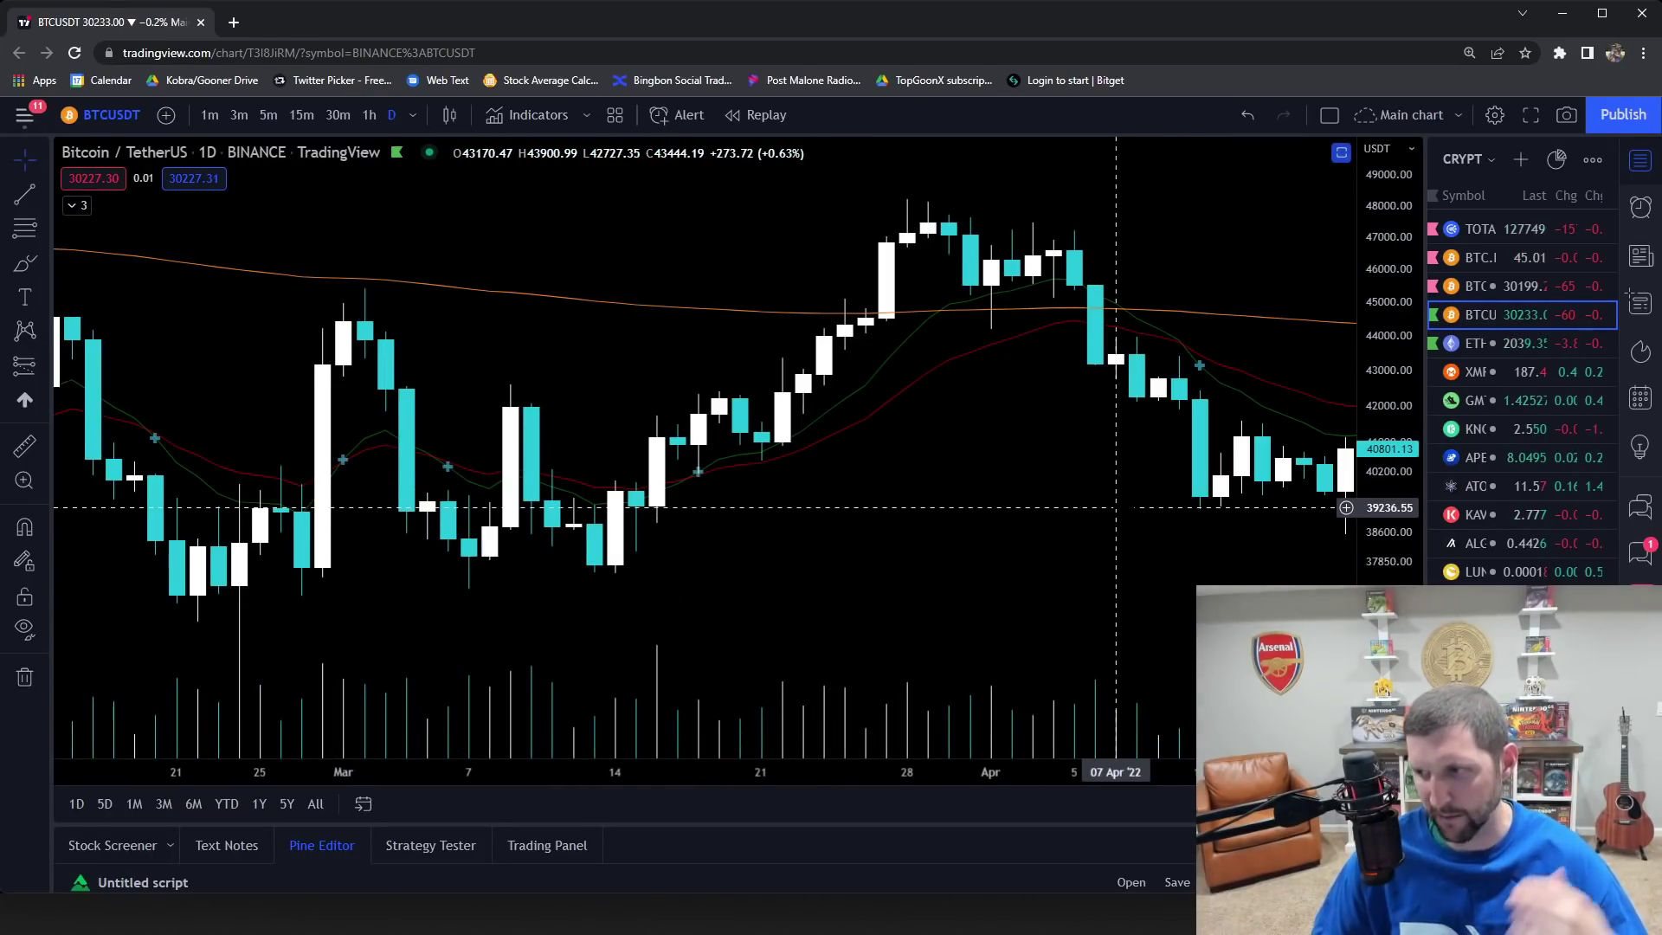
pyautogui.scroll(-4, 1115, 507)
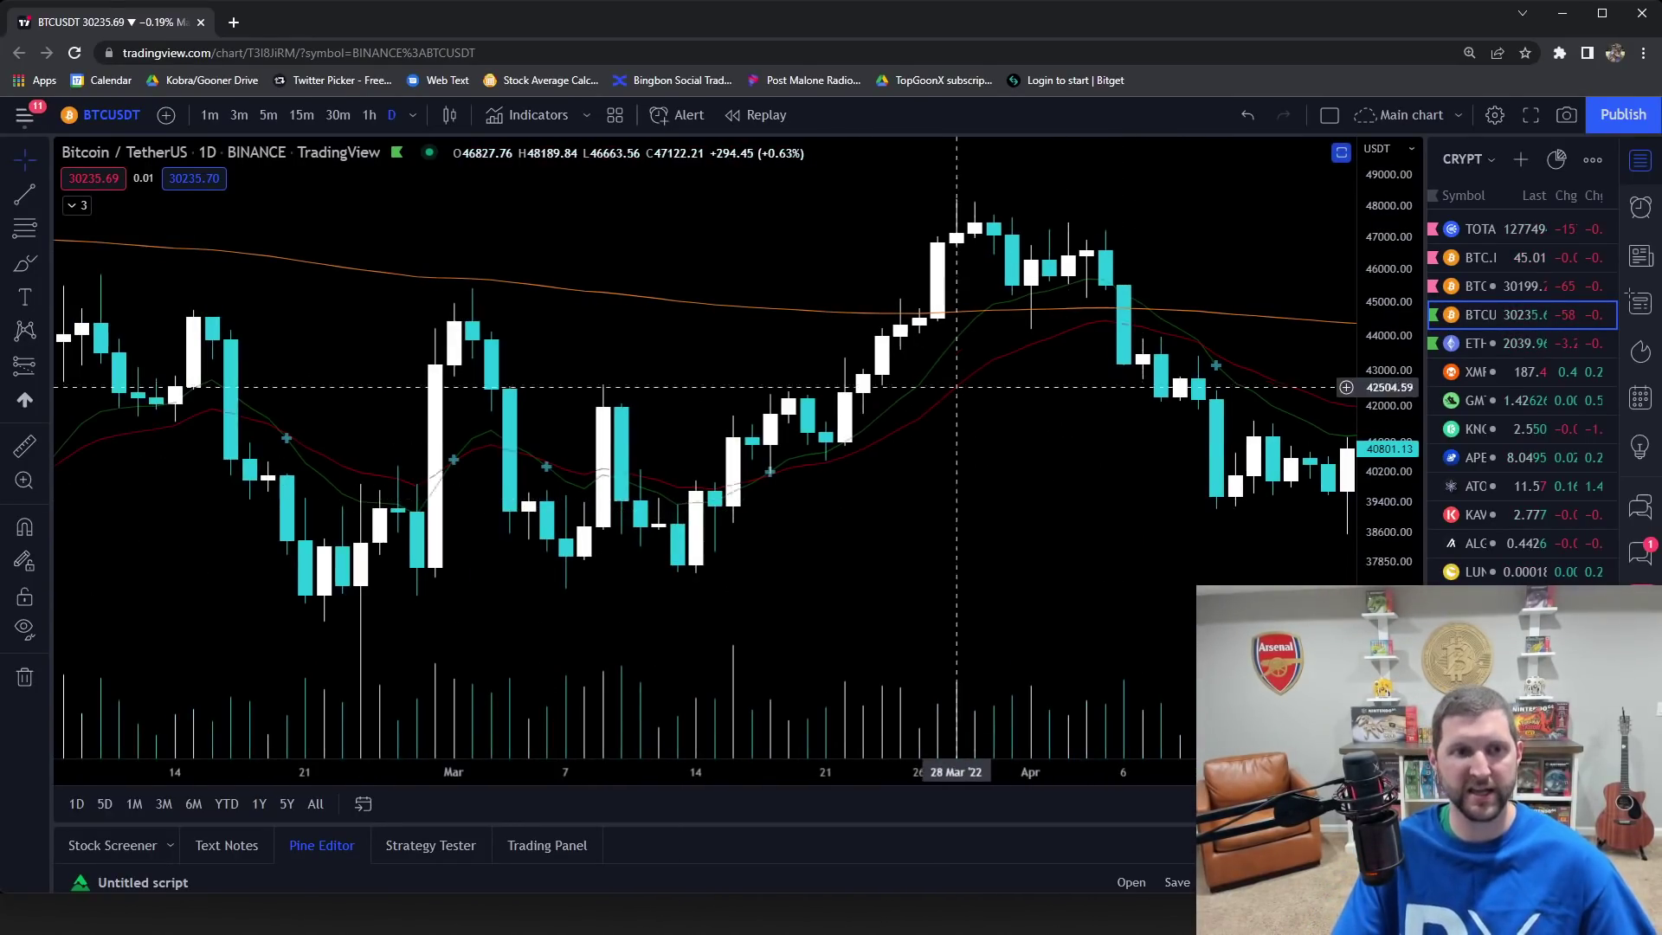
pyautogui.scroll(-4, 703, 264)
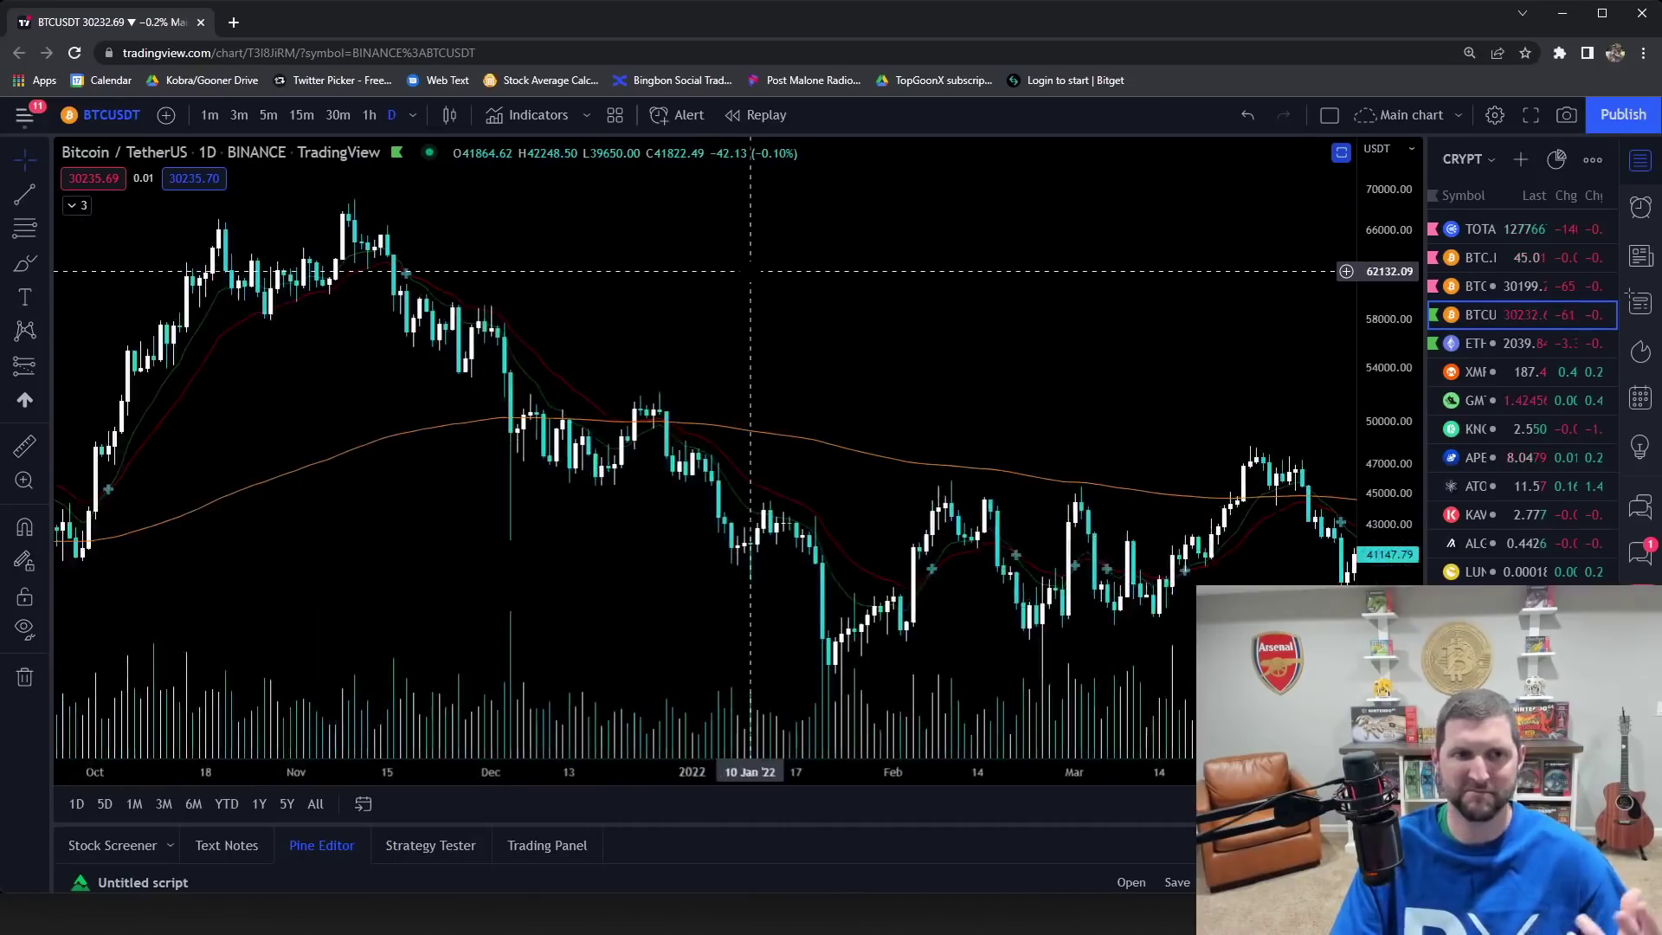
pyautogui.scroll(-4, 750, 271)
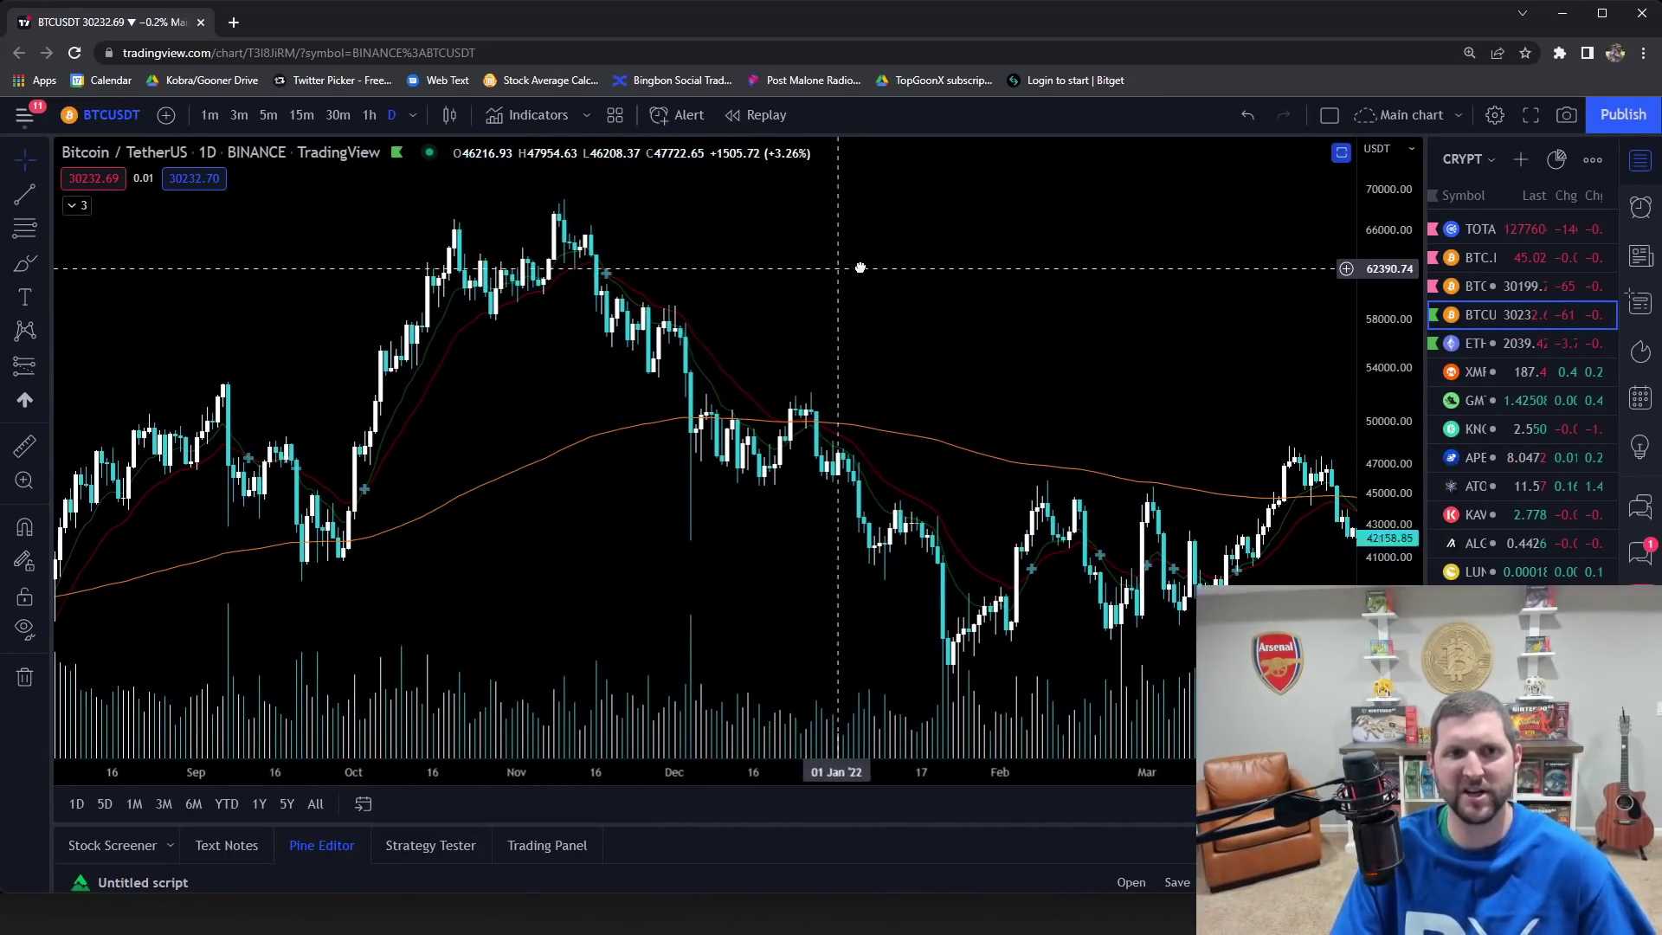
pyautogui.scroll(3, 862, 267)
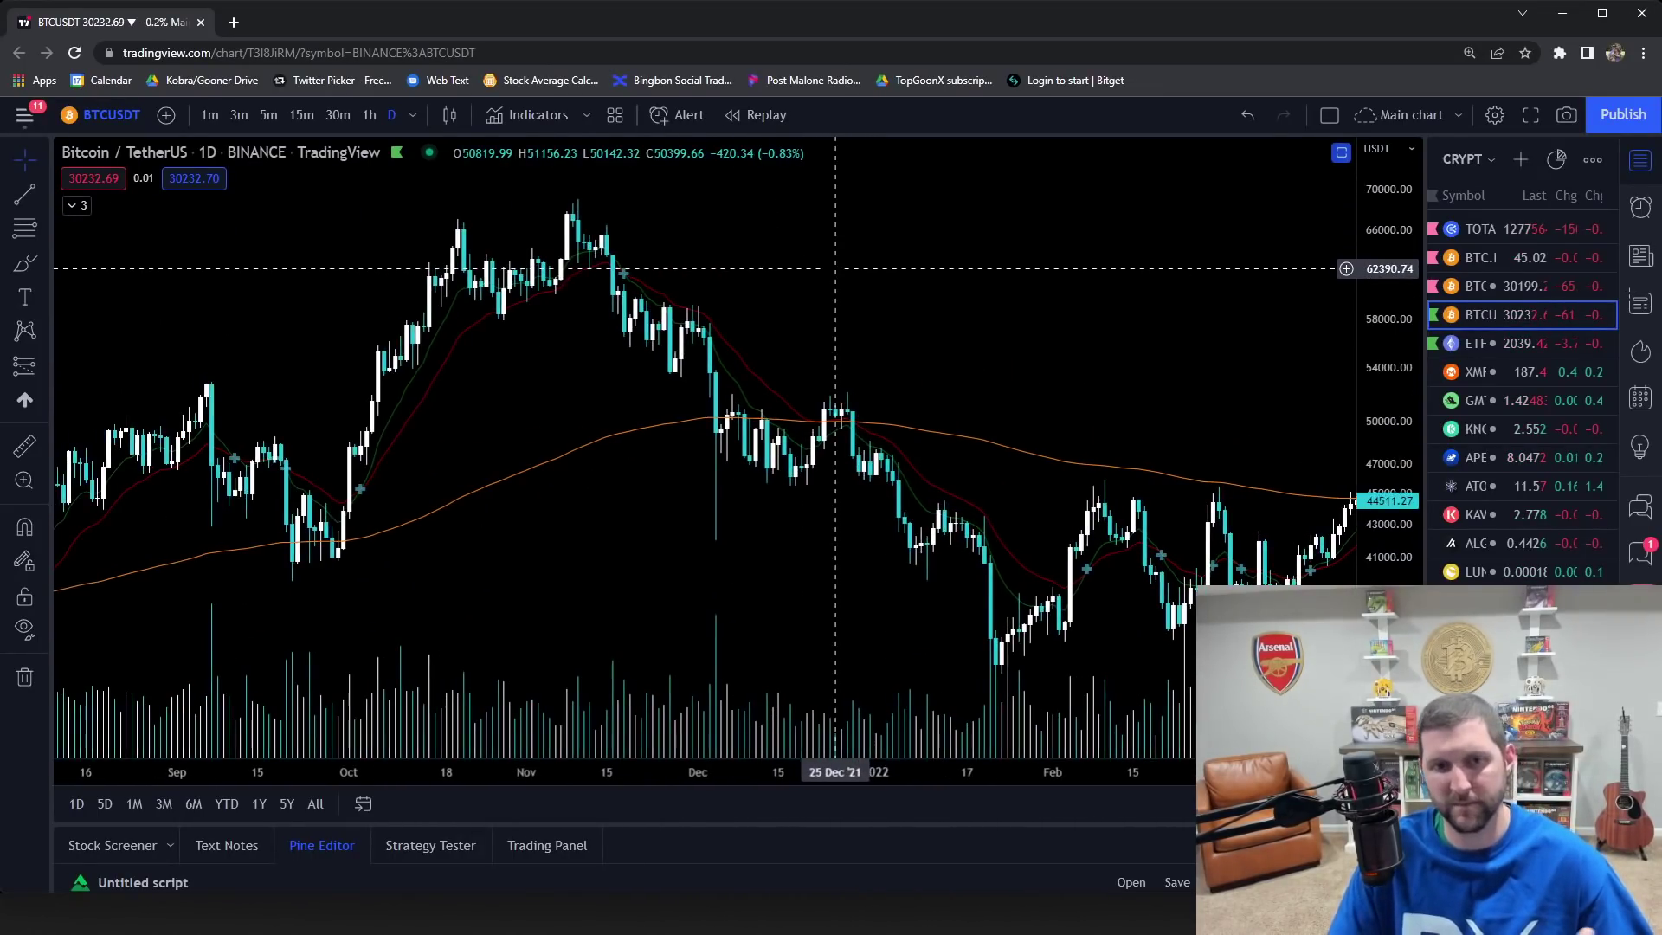
pyautogui.scroll(2, 835, 268)
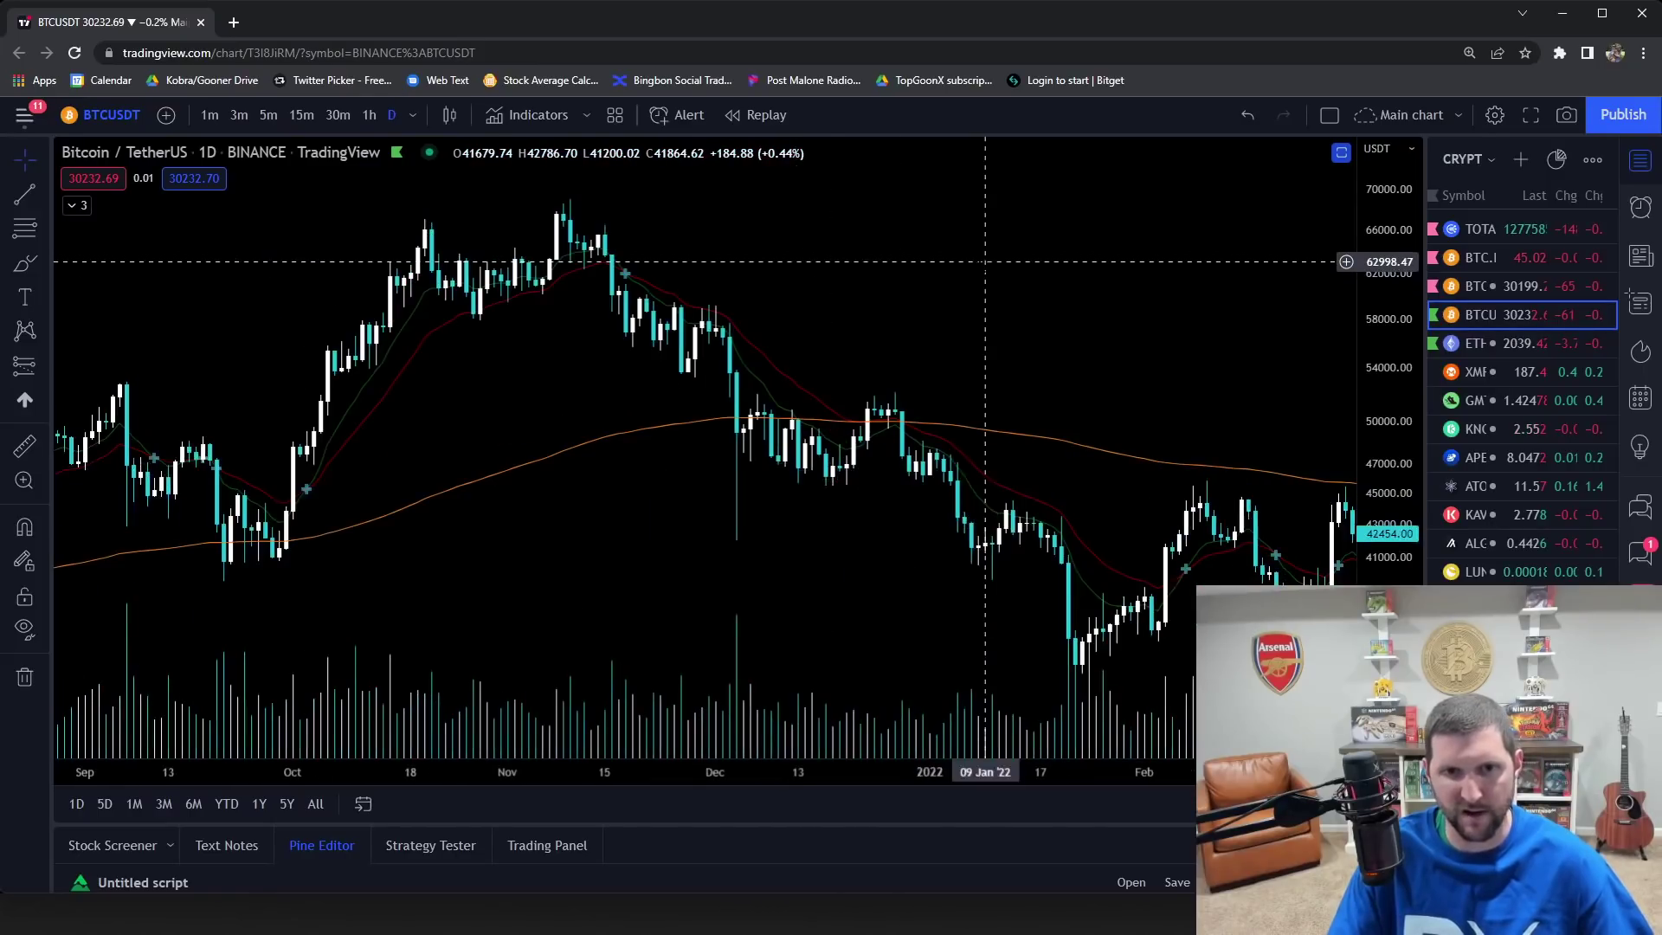
pyautogui.scroll(3, 1216, 393)
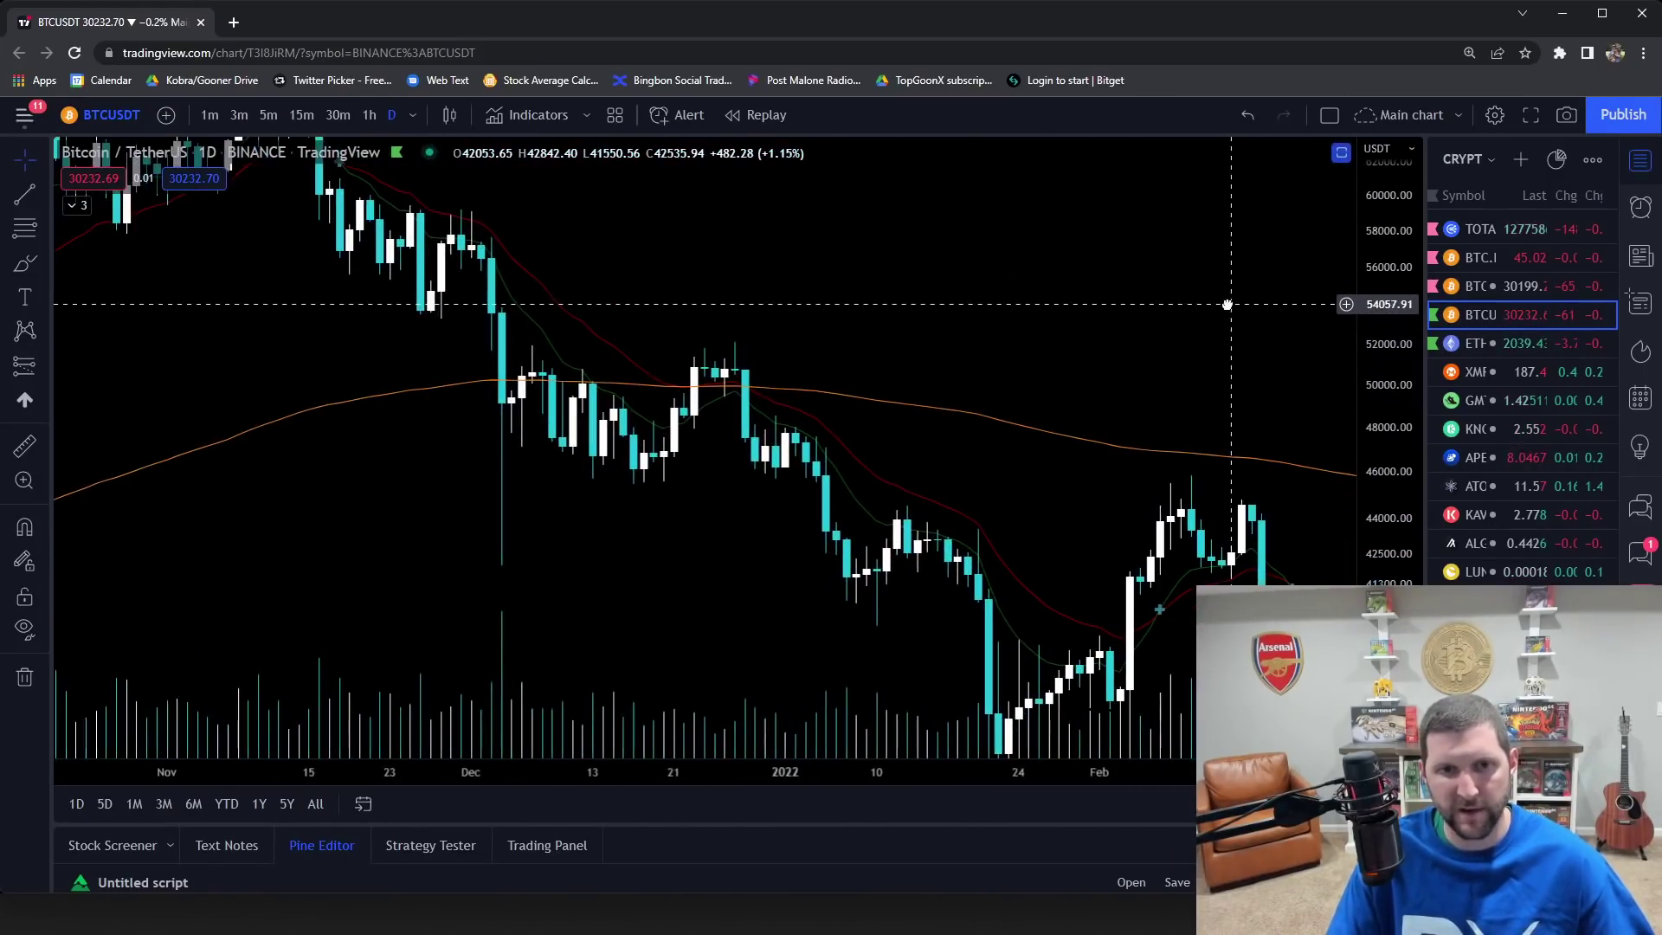
pyautogui.scroll(-2, 1210, 398)
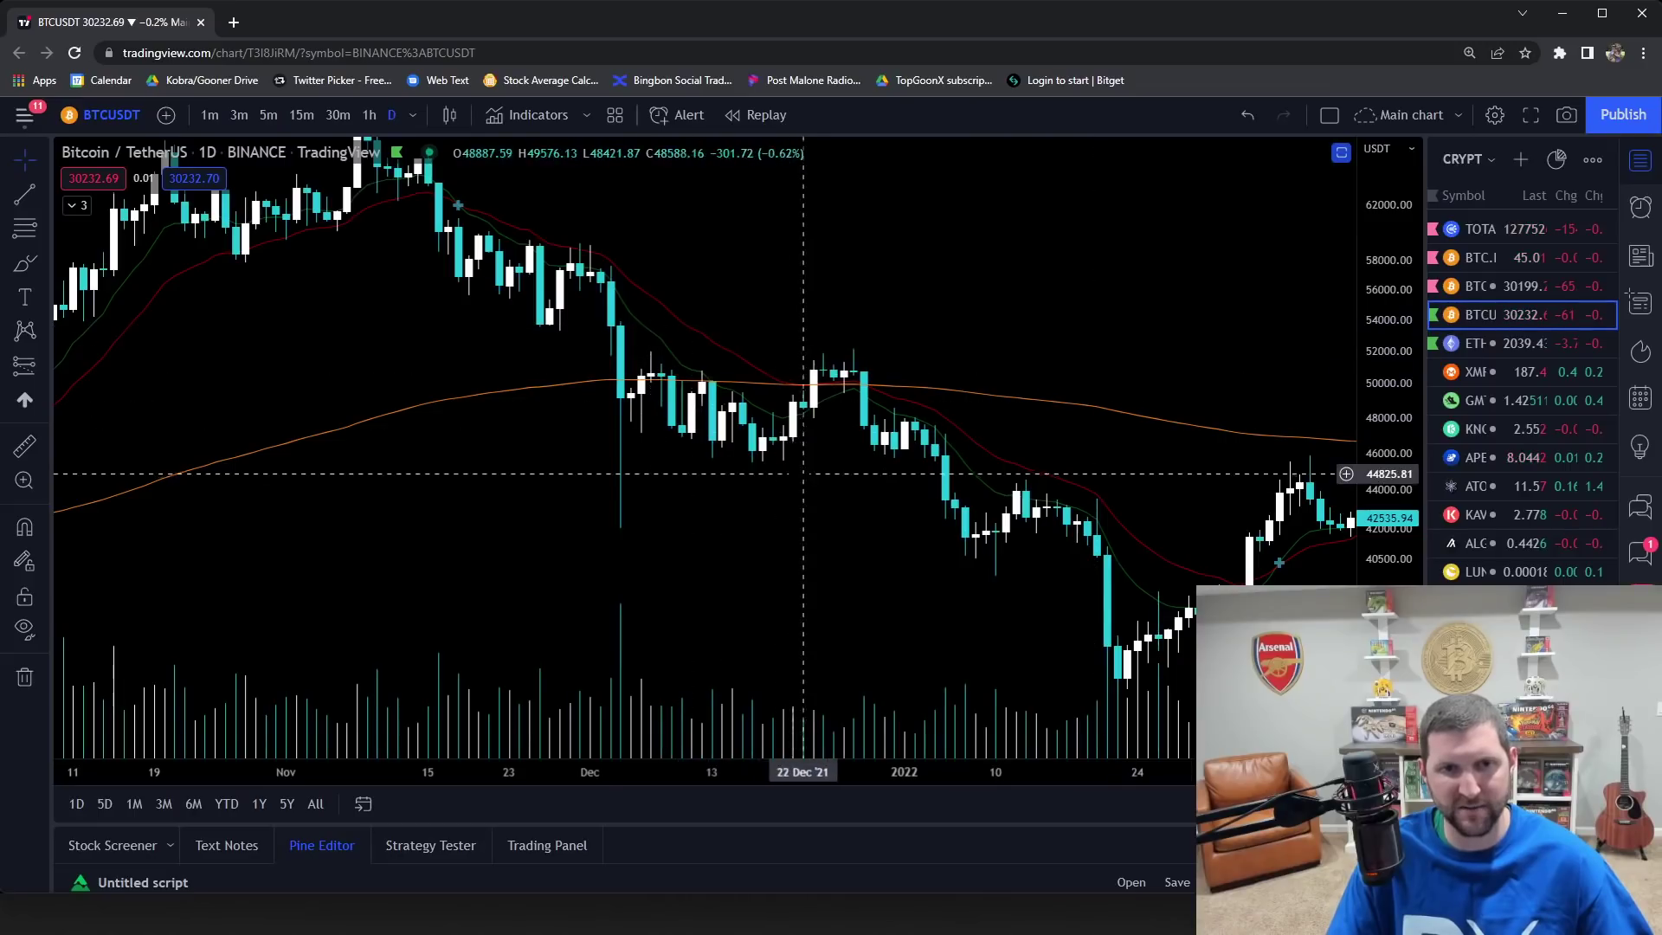
pyautogui.scroll(-2, 796, 463)
pyautogui.scroll(3, 1125, 450)
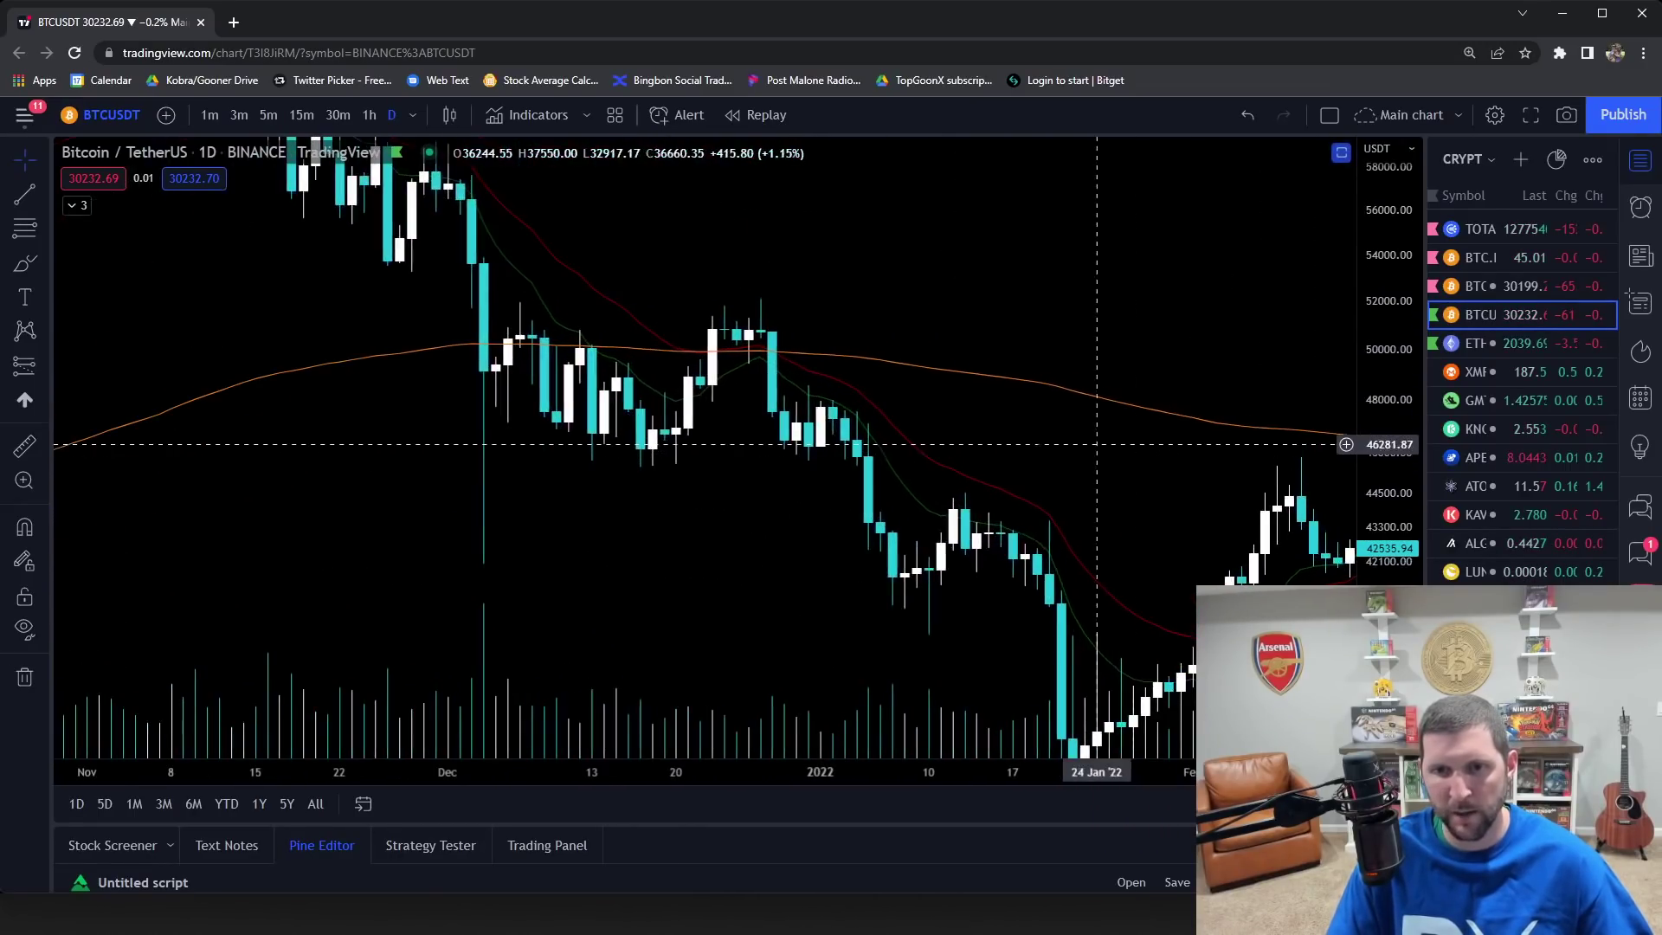
# Step: Draw a falling wedge with trend lines from about 52,454 (5 Dec) to 47,551 (23 Dec) and 48,217 (3 Dec) to 45,291 (22 Dec)
pyautogui.click(24, 194)
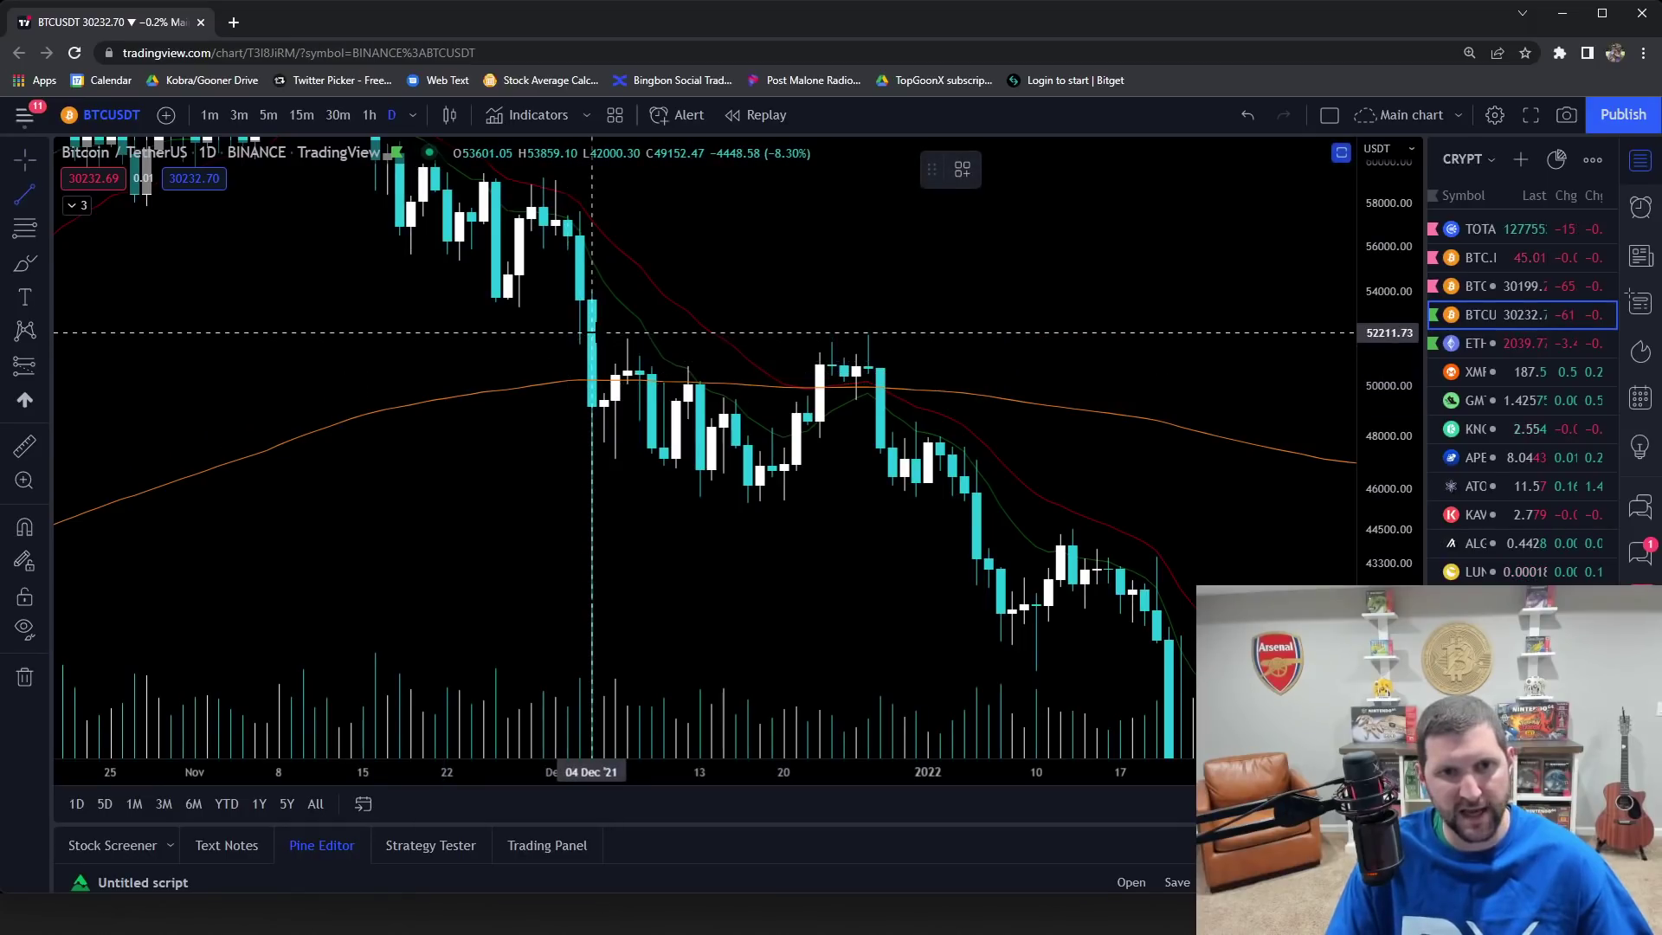
pyautogui.click(604, 327)
pyautogui.click(820, 444)
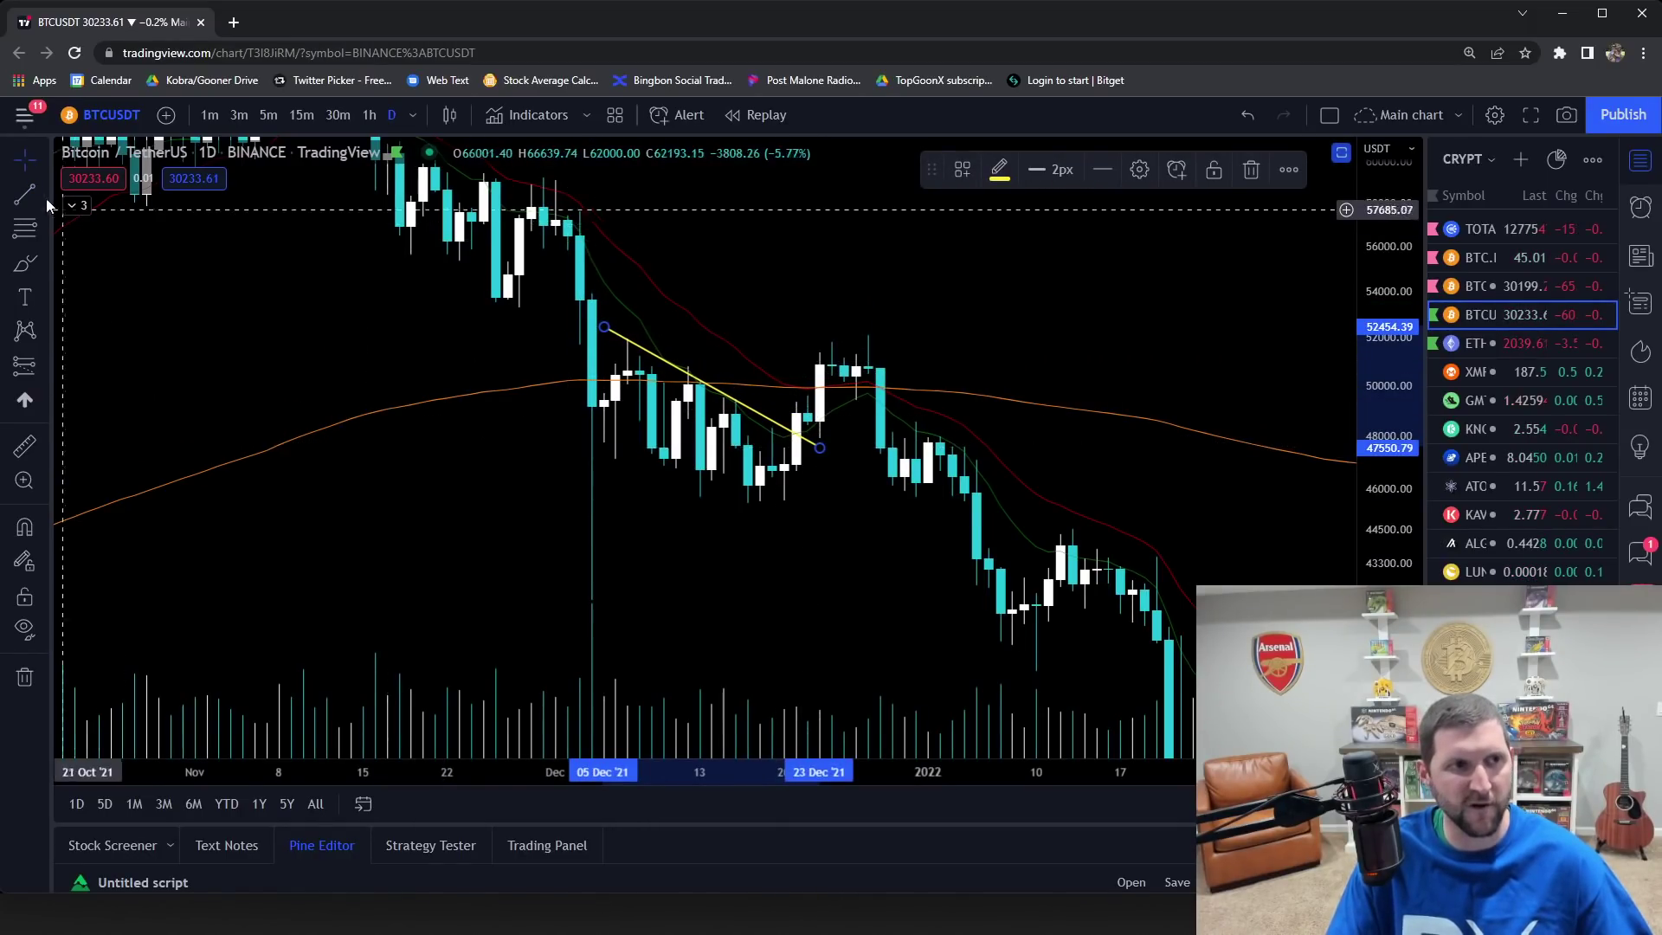
pyautogui.click(579, 430)
pyautogui.click(806, 507)
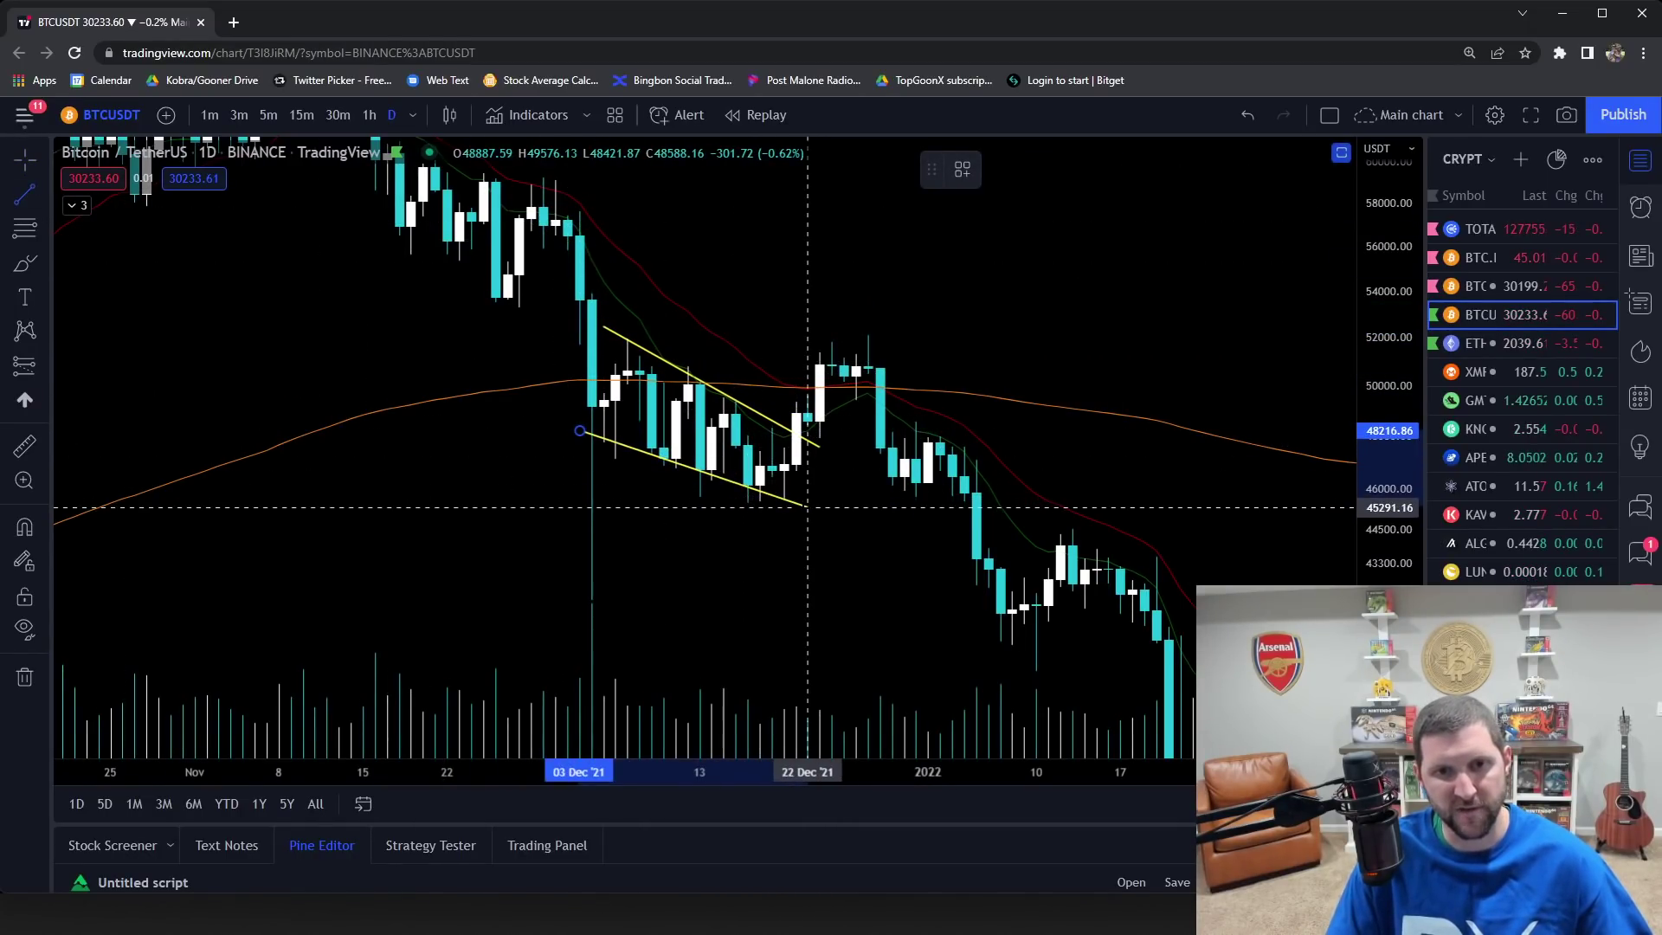
# Step: Draw a trend line from about 51,660 on 7 December to about 47,337 on 9 December 2021, and delete it
pyautogui.scroll(1, 1045, 572)
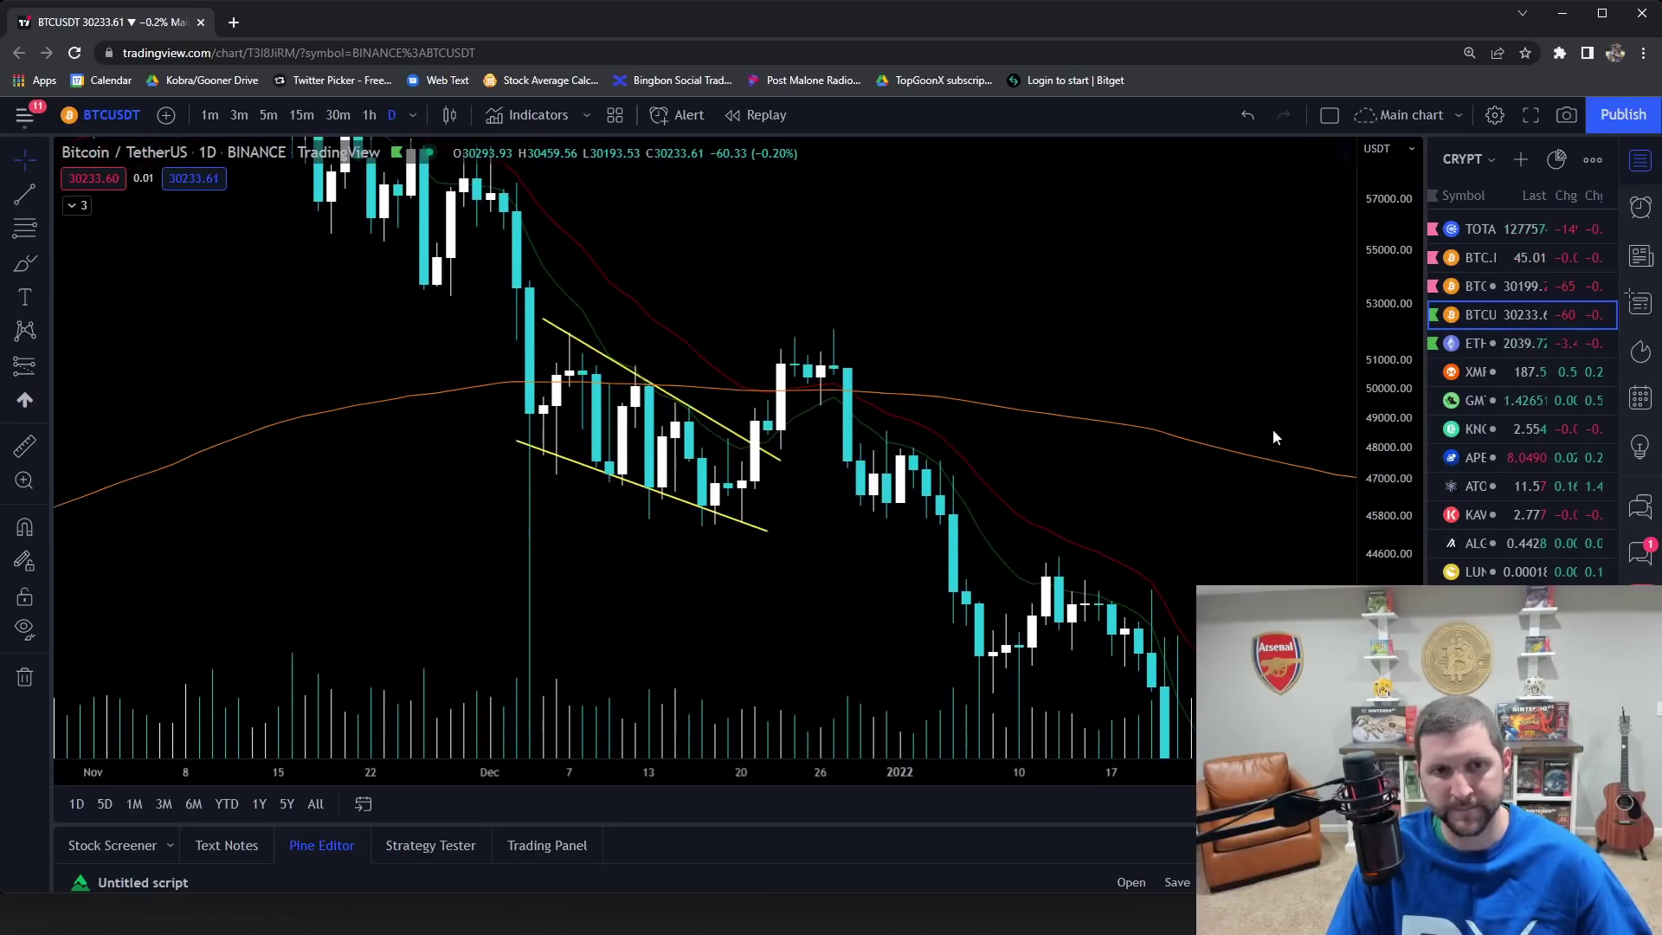
pyautogui.click(39, 198)
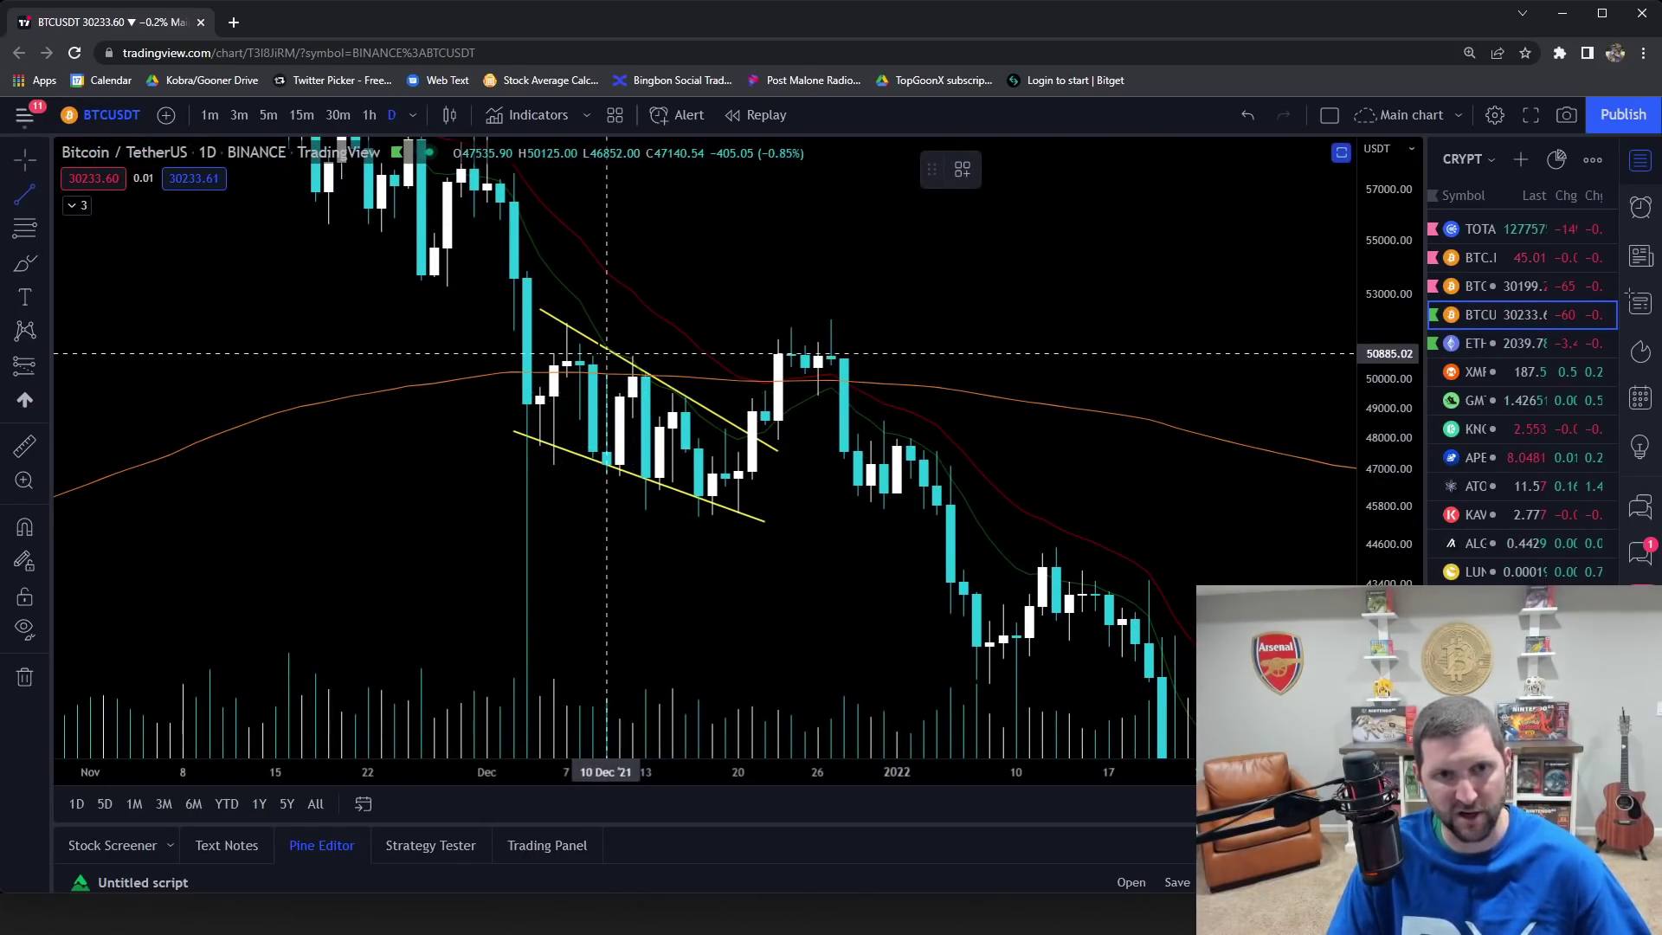
pyautogui.click(566, 331)
pyautogui.click(593, 459)
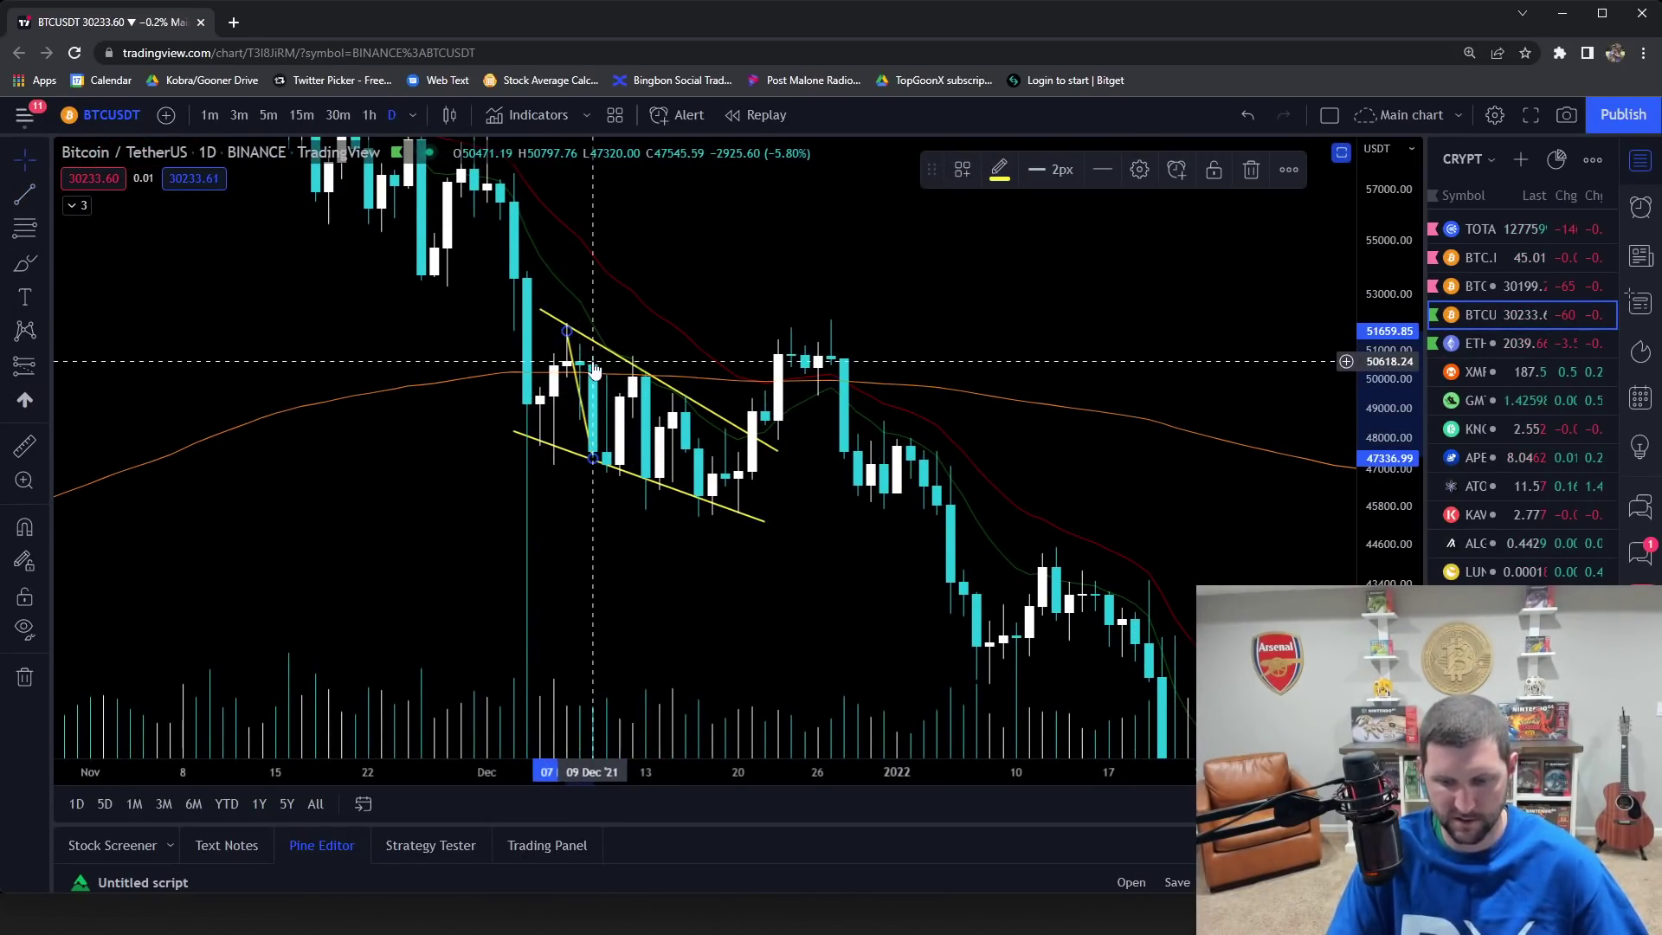
pyautogui.press('Delete')
# Step: Draw a wedge-height line from about 48,058 on 4 December to 51,728 on 8 December, move it to the 21 December breakout, and delete it
pyautogui.click(25, 194)
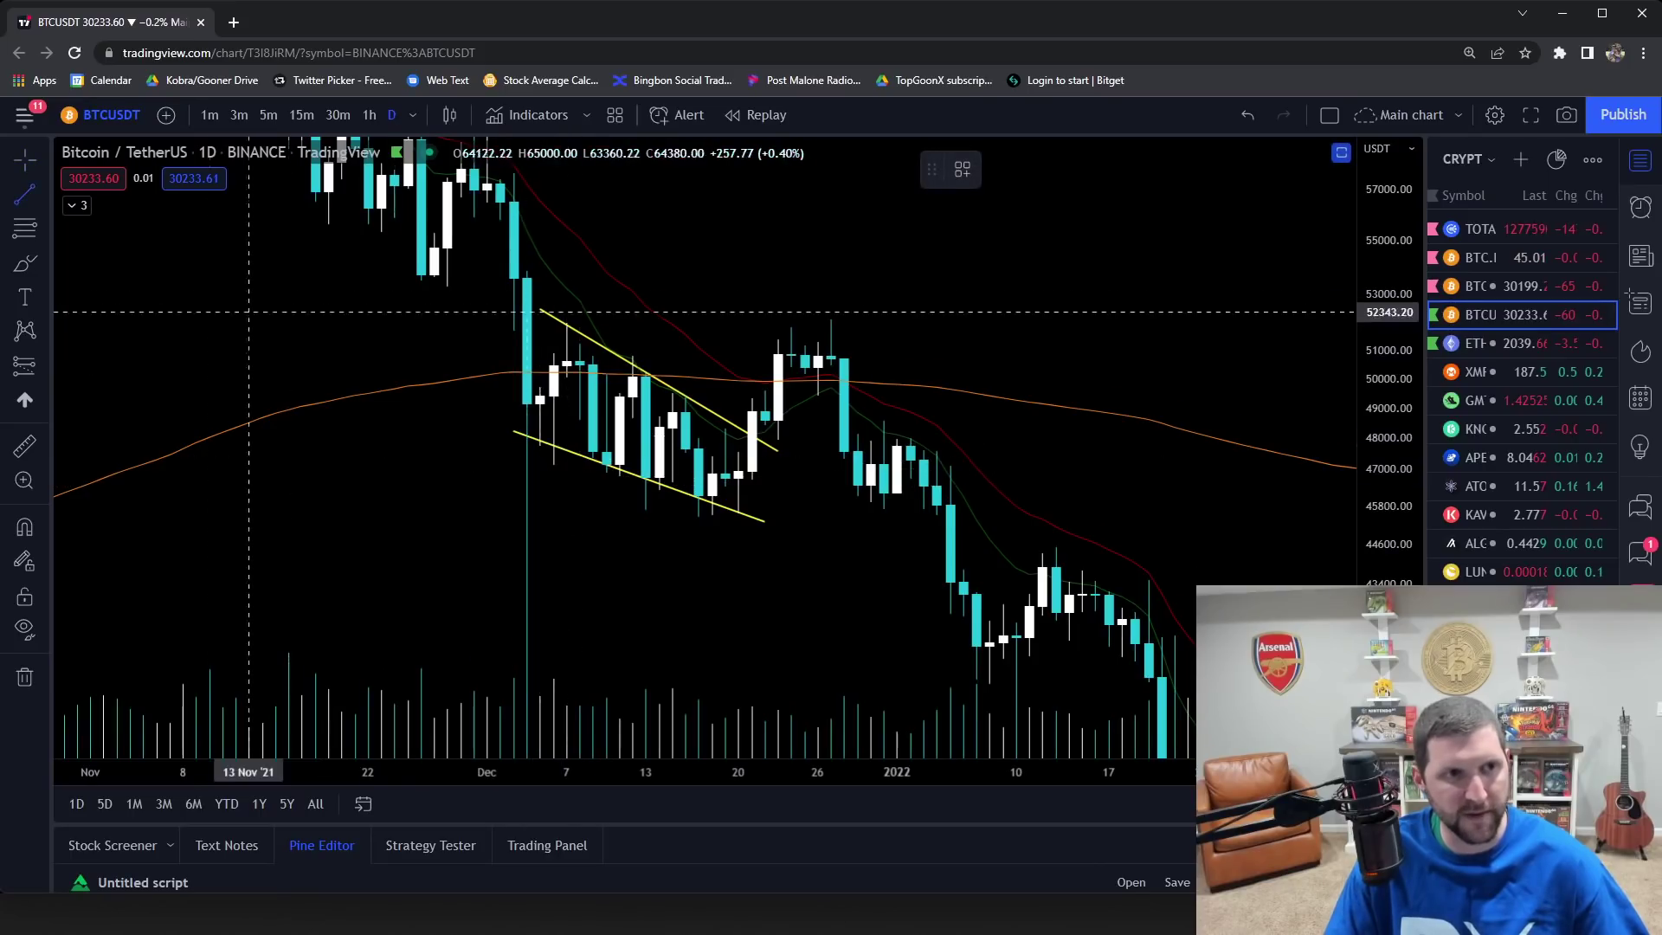
pyautogui.click(526, 436)
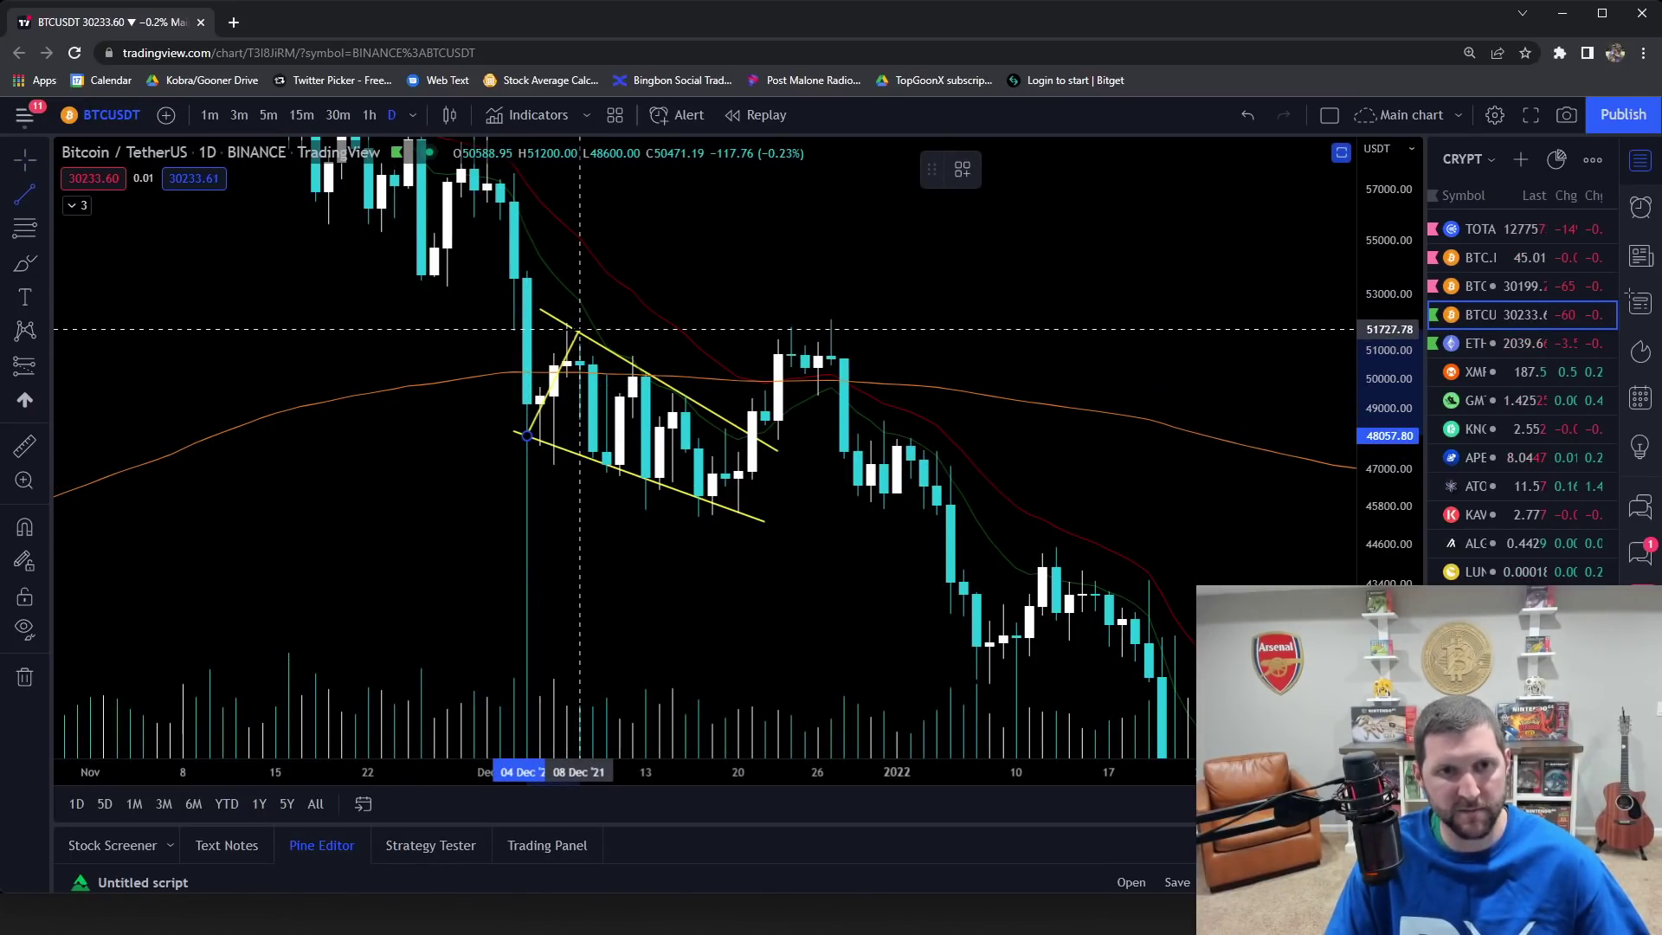
pyautogui.click(580, 329)
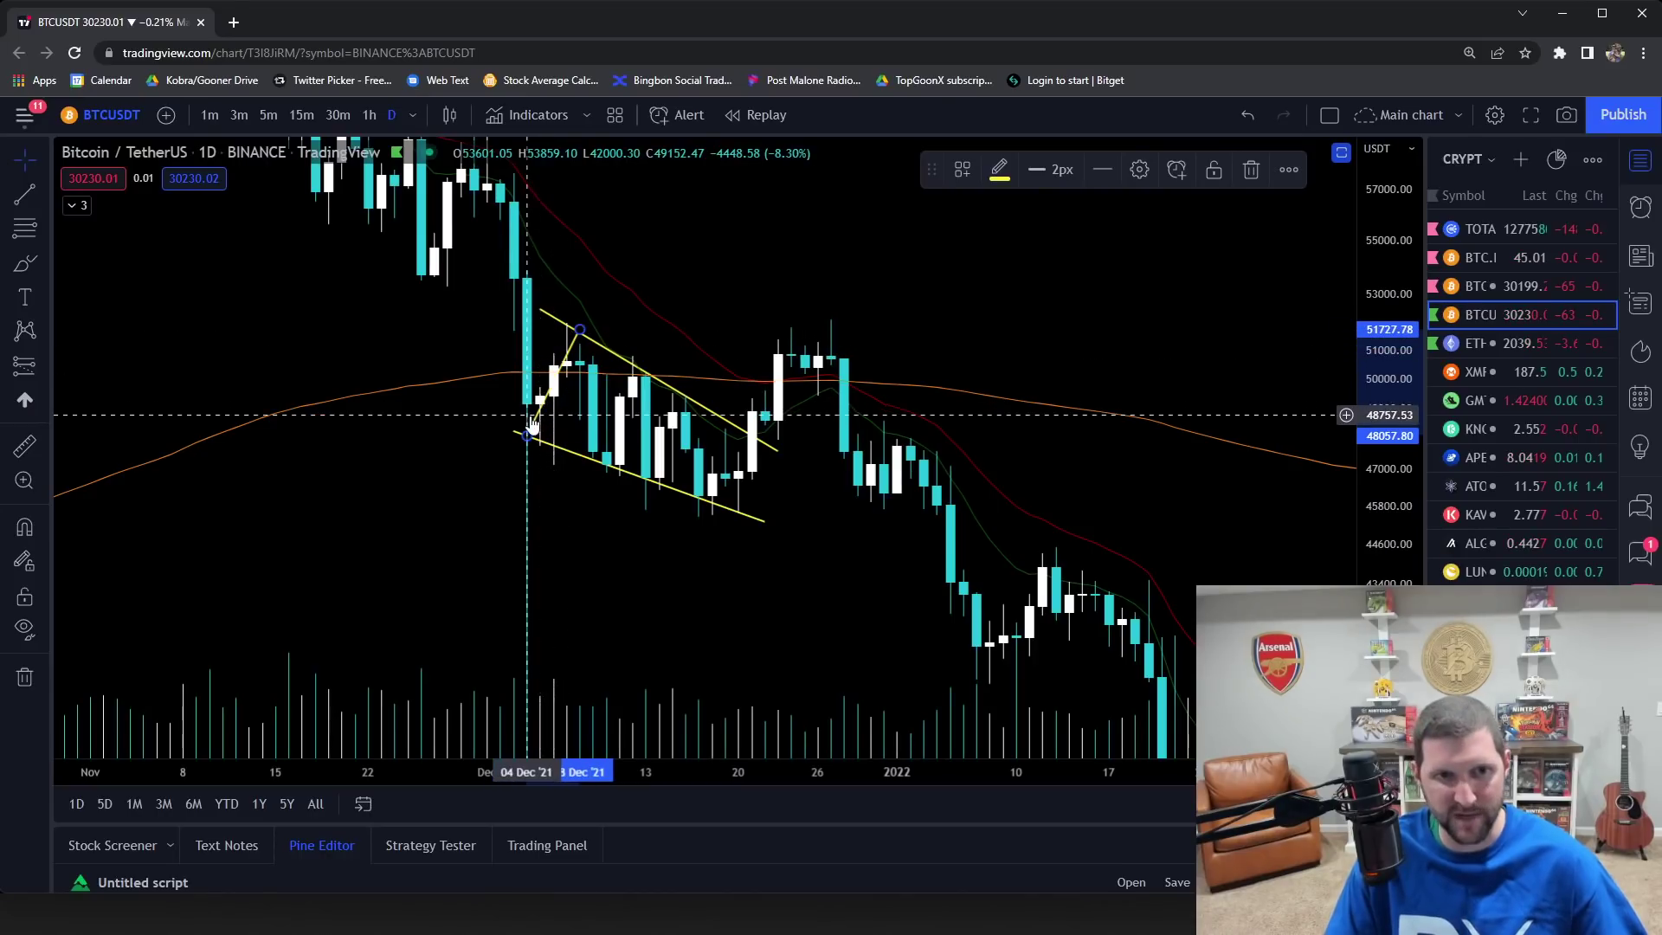
pyautogui.moveTo(541, 420); pyautogui.dragTo(765, 413)
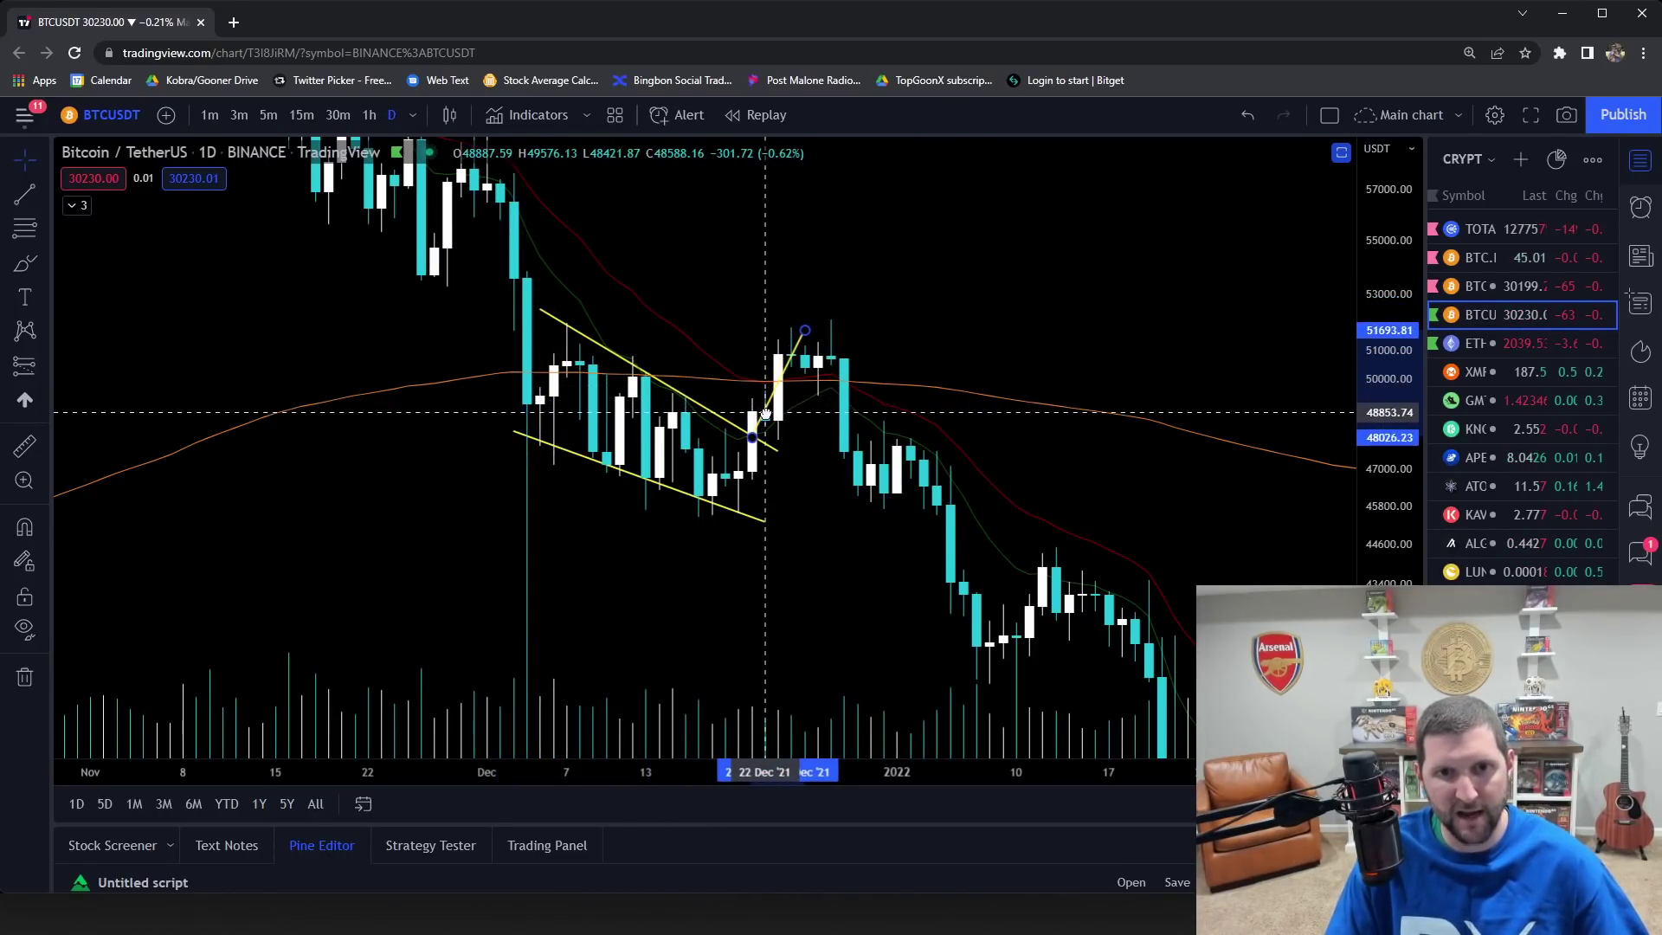
pyautogui.click(910, 373)
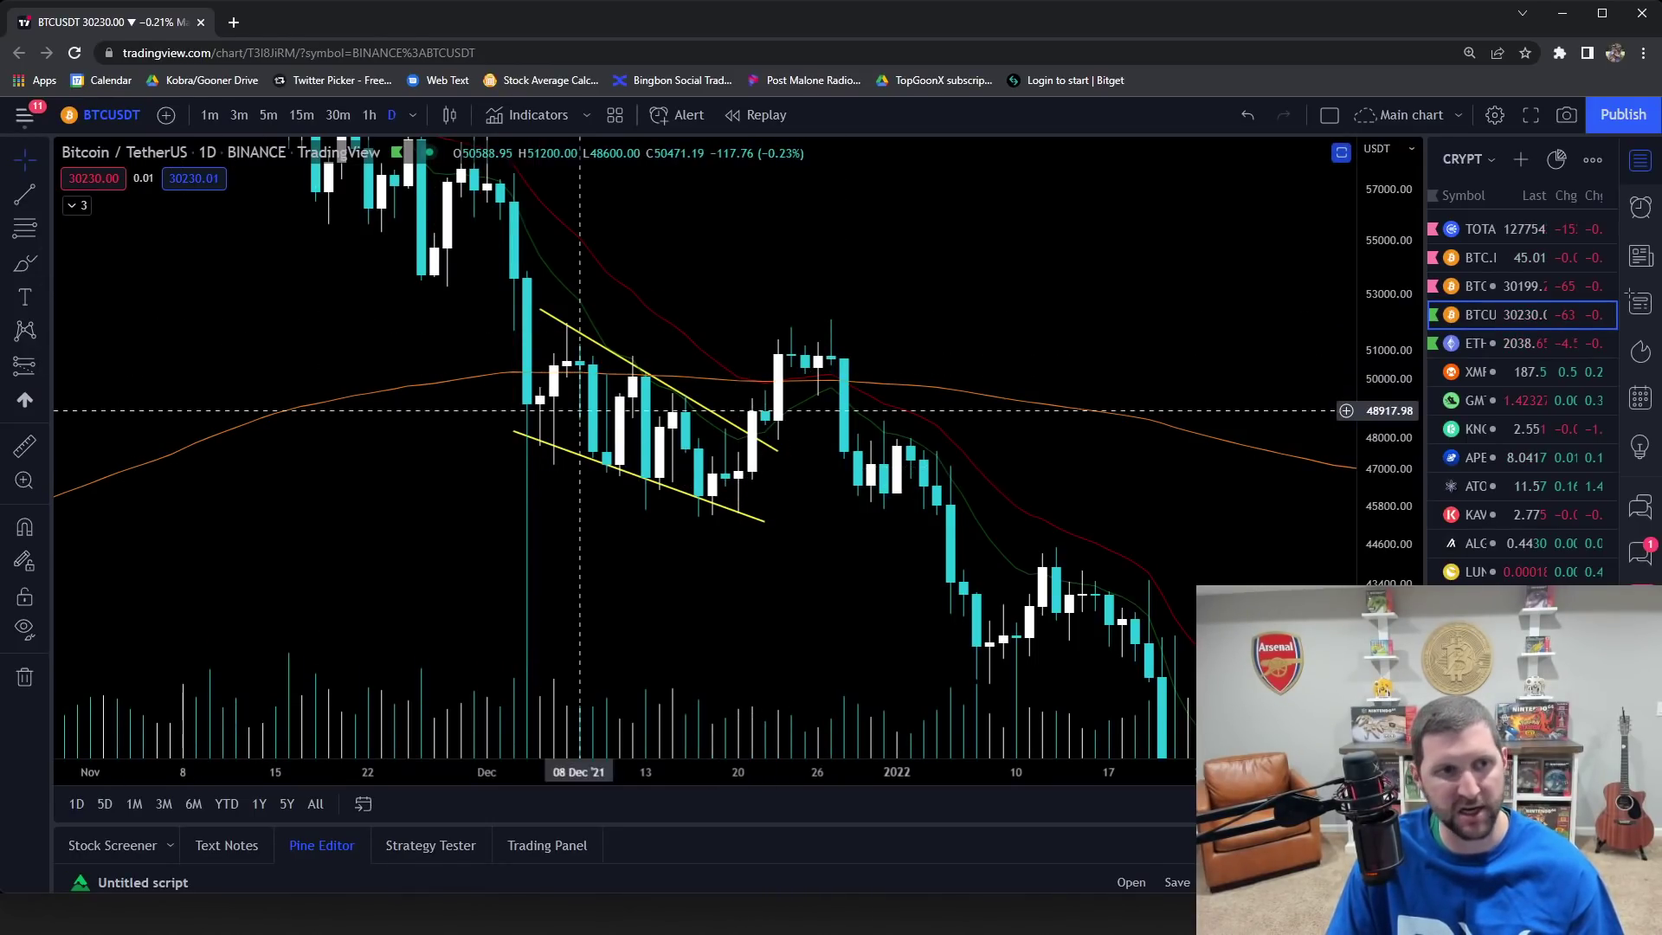
# Step: Draw a horizontal trend line at about 46,904 from 19 to 29 December 2021
pyautogui.click(23, 195)
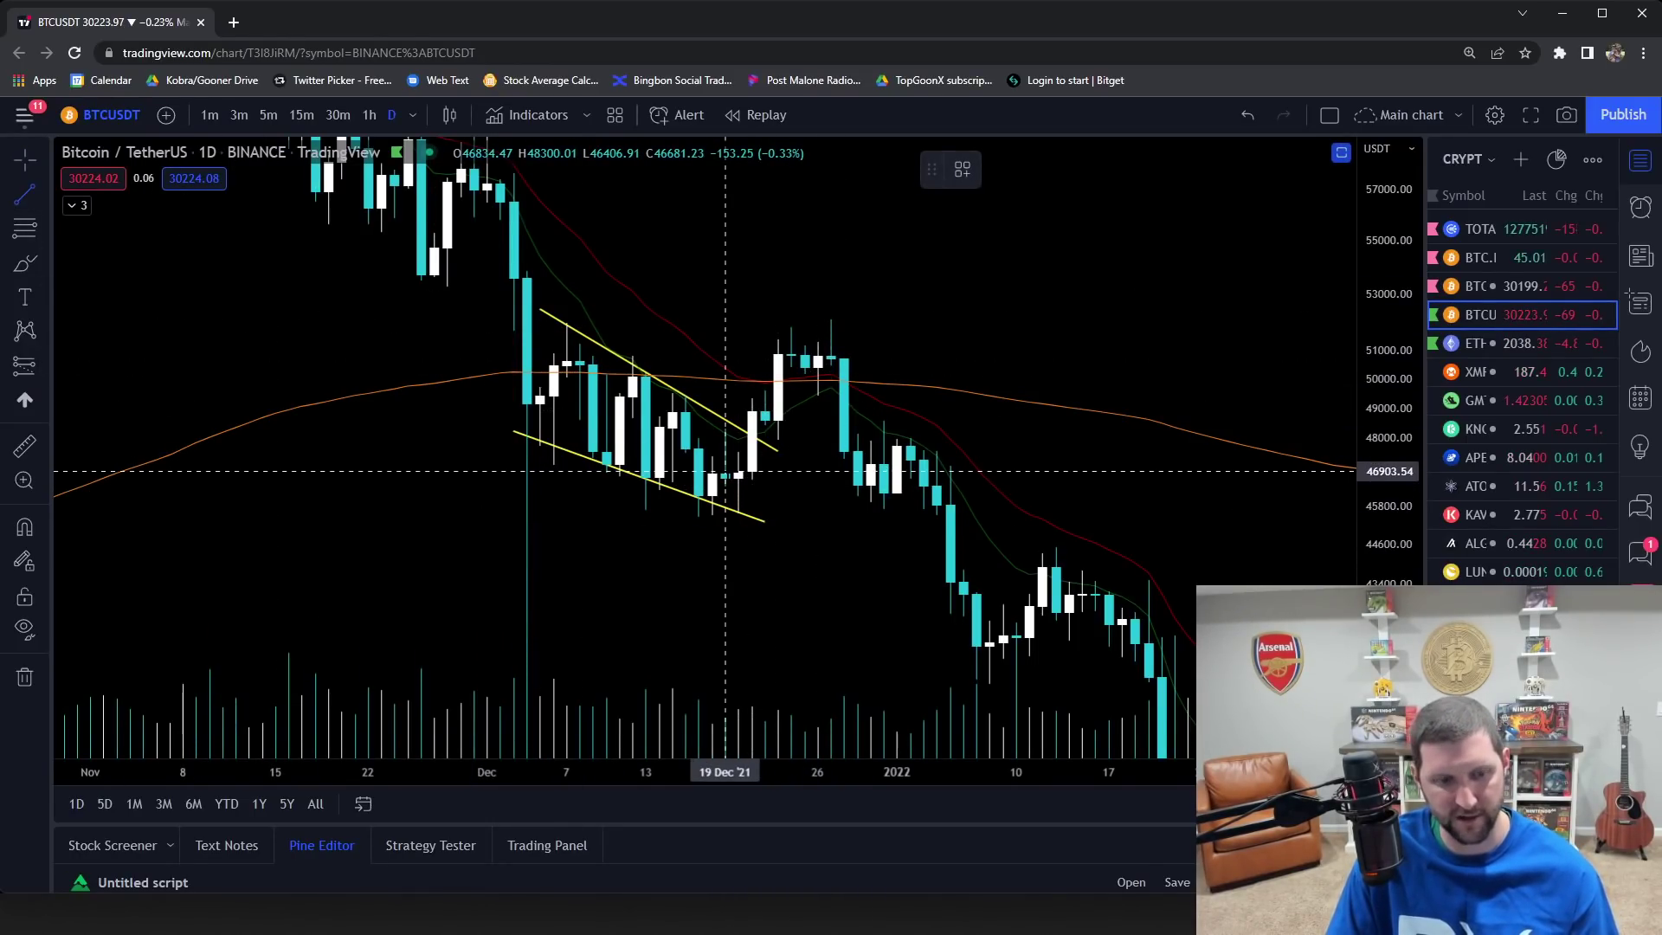
pyautogui.moveTo(726, 471); pyautogui.dragTo(856, 473)
pyautogui.scroll(1, 681, 512)
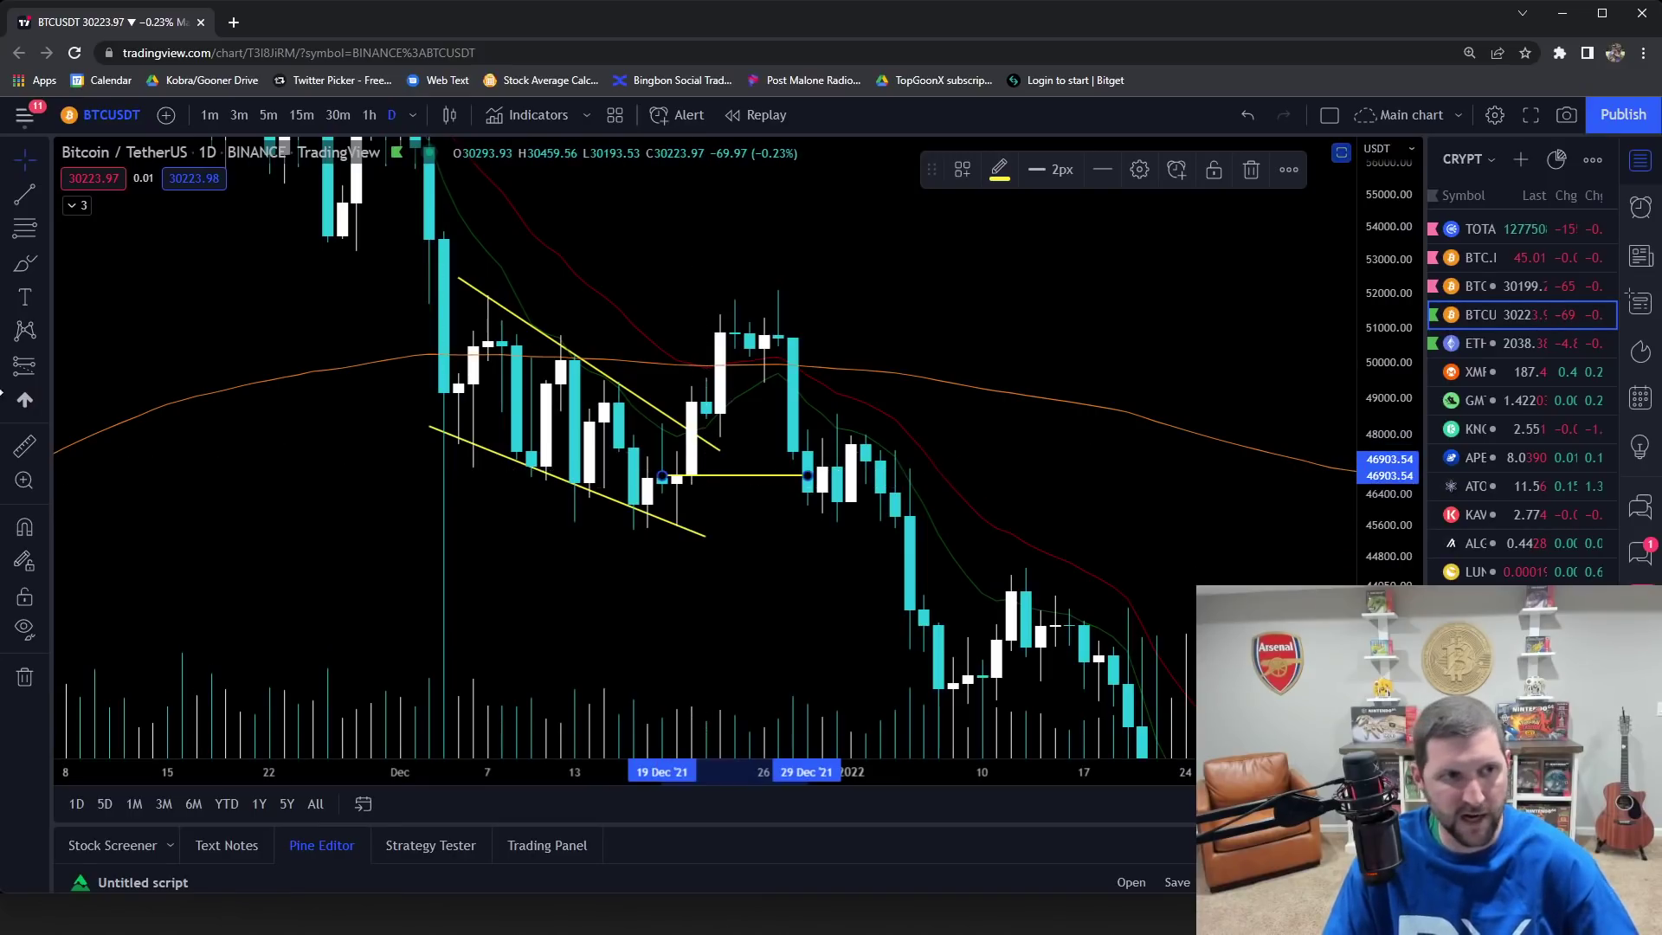
# Step: Place a long position on 23 December 2021 with entry about 48,421, stop about 46,601 and target about 51,383
pyautogui.click(39, 365)
pyautogui.click(109, 376)
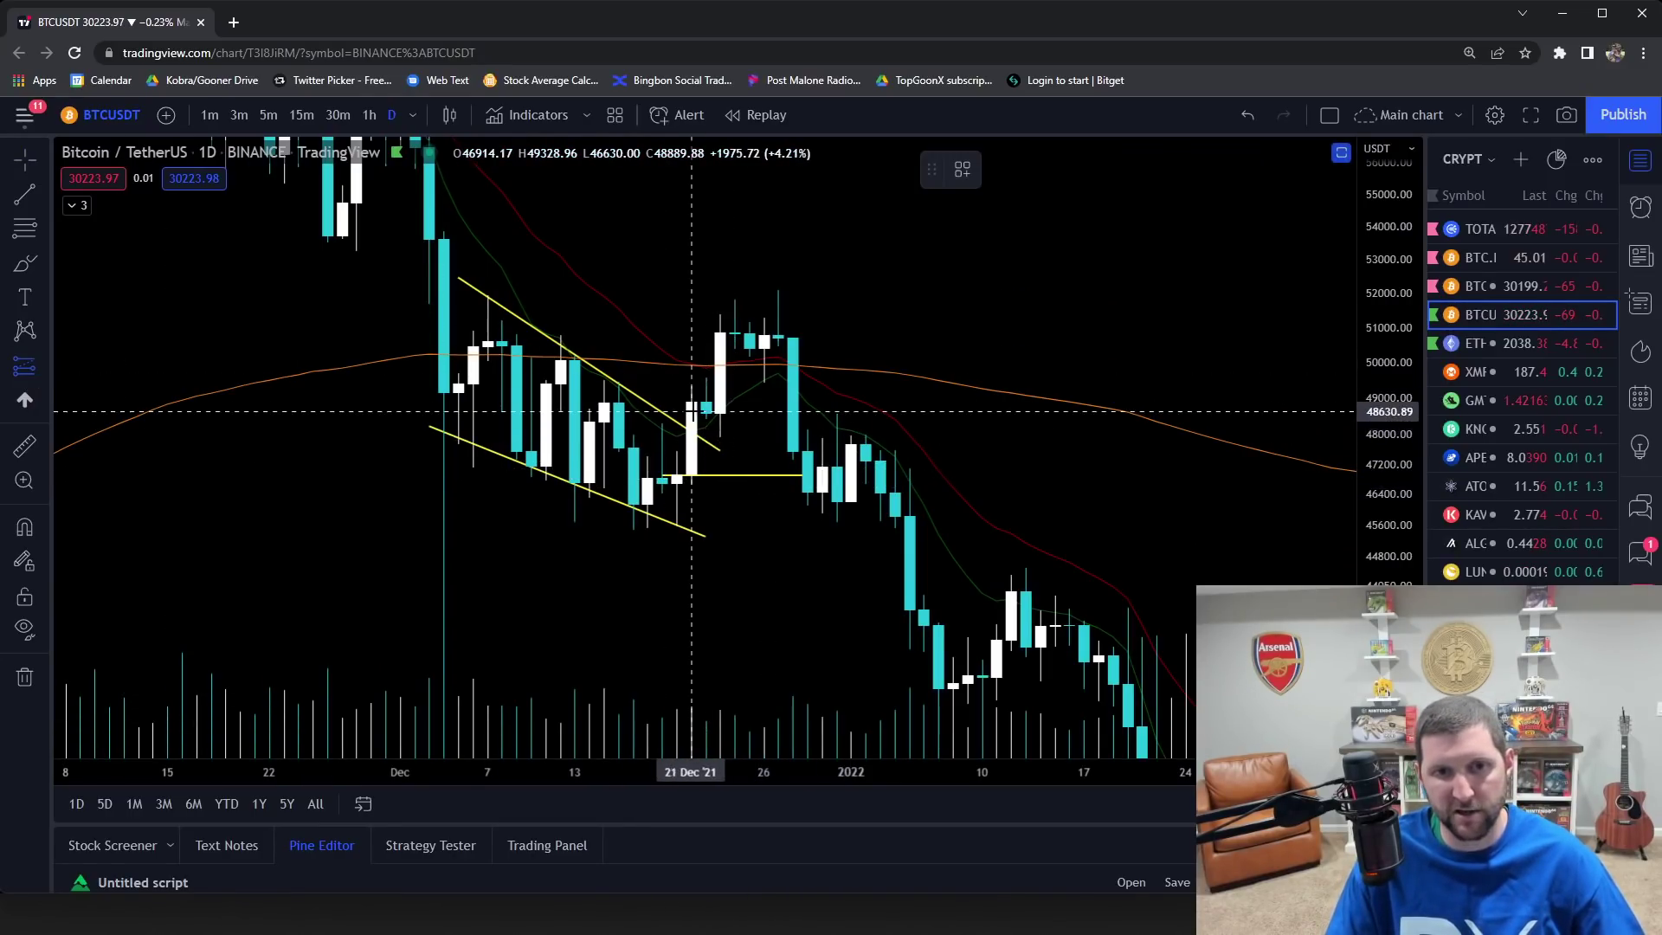
pyautogui.click(719, 419)
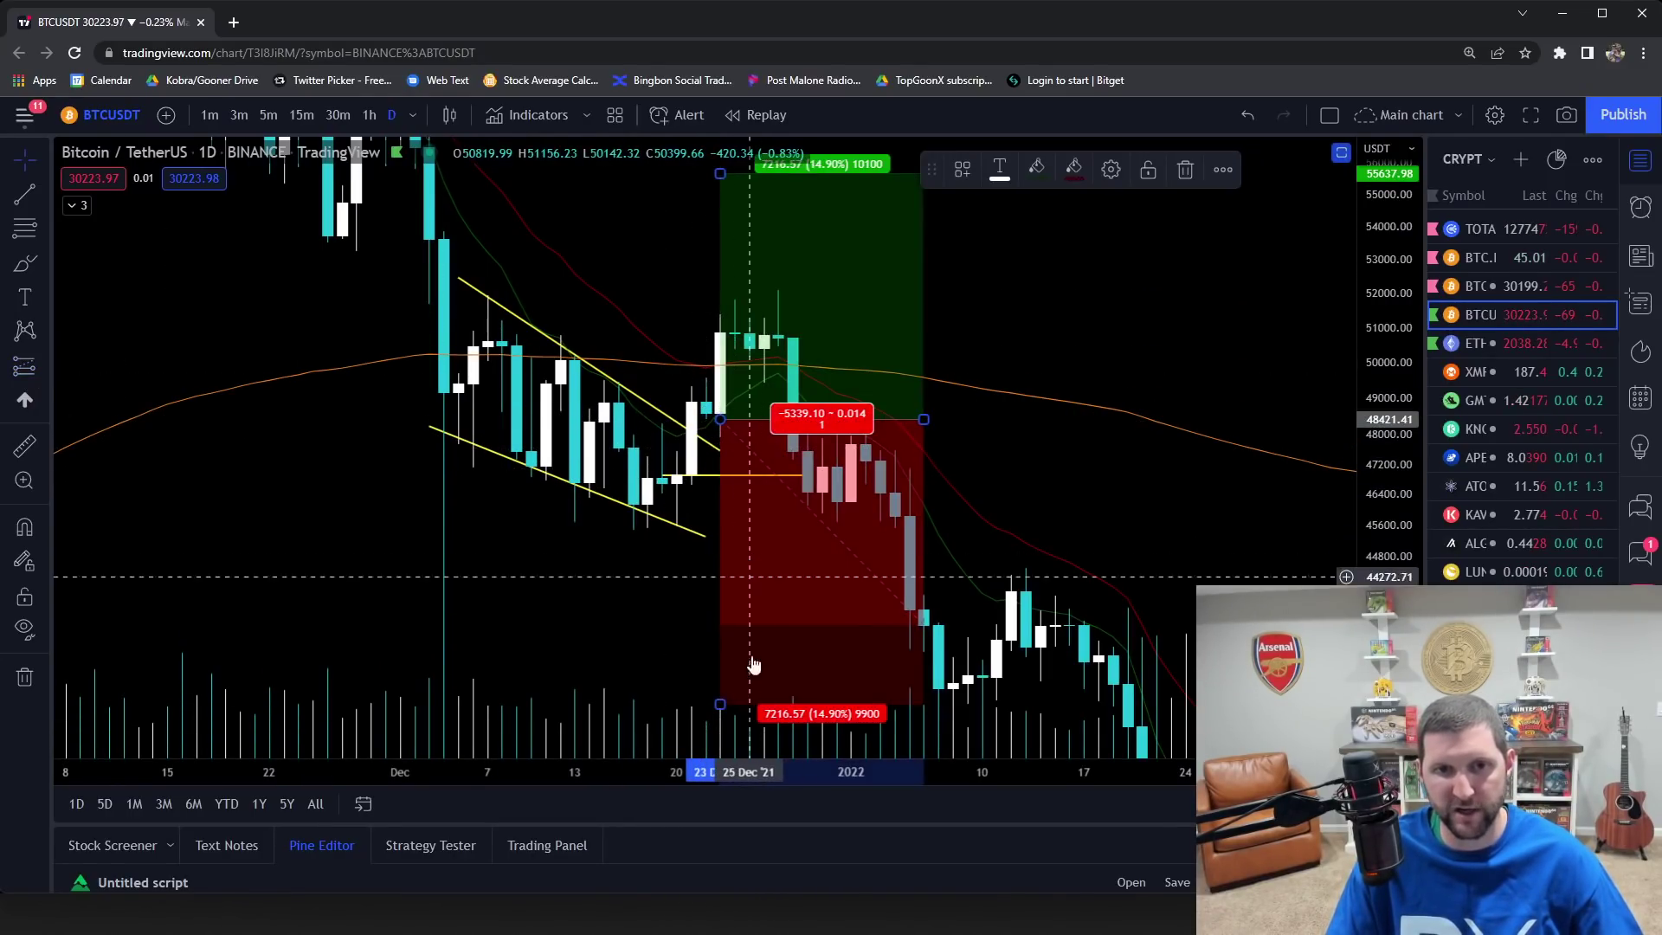
pyautogui.moveTo(719, 705); pyautogui.dragTo(719, 490)
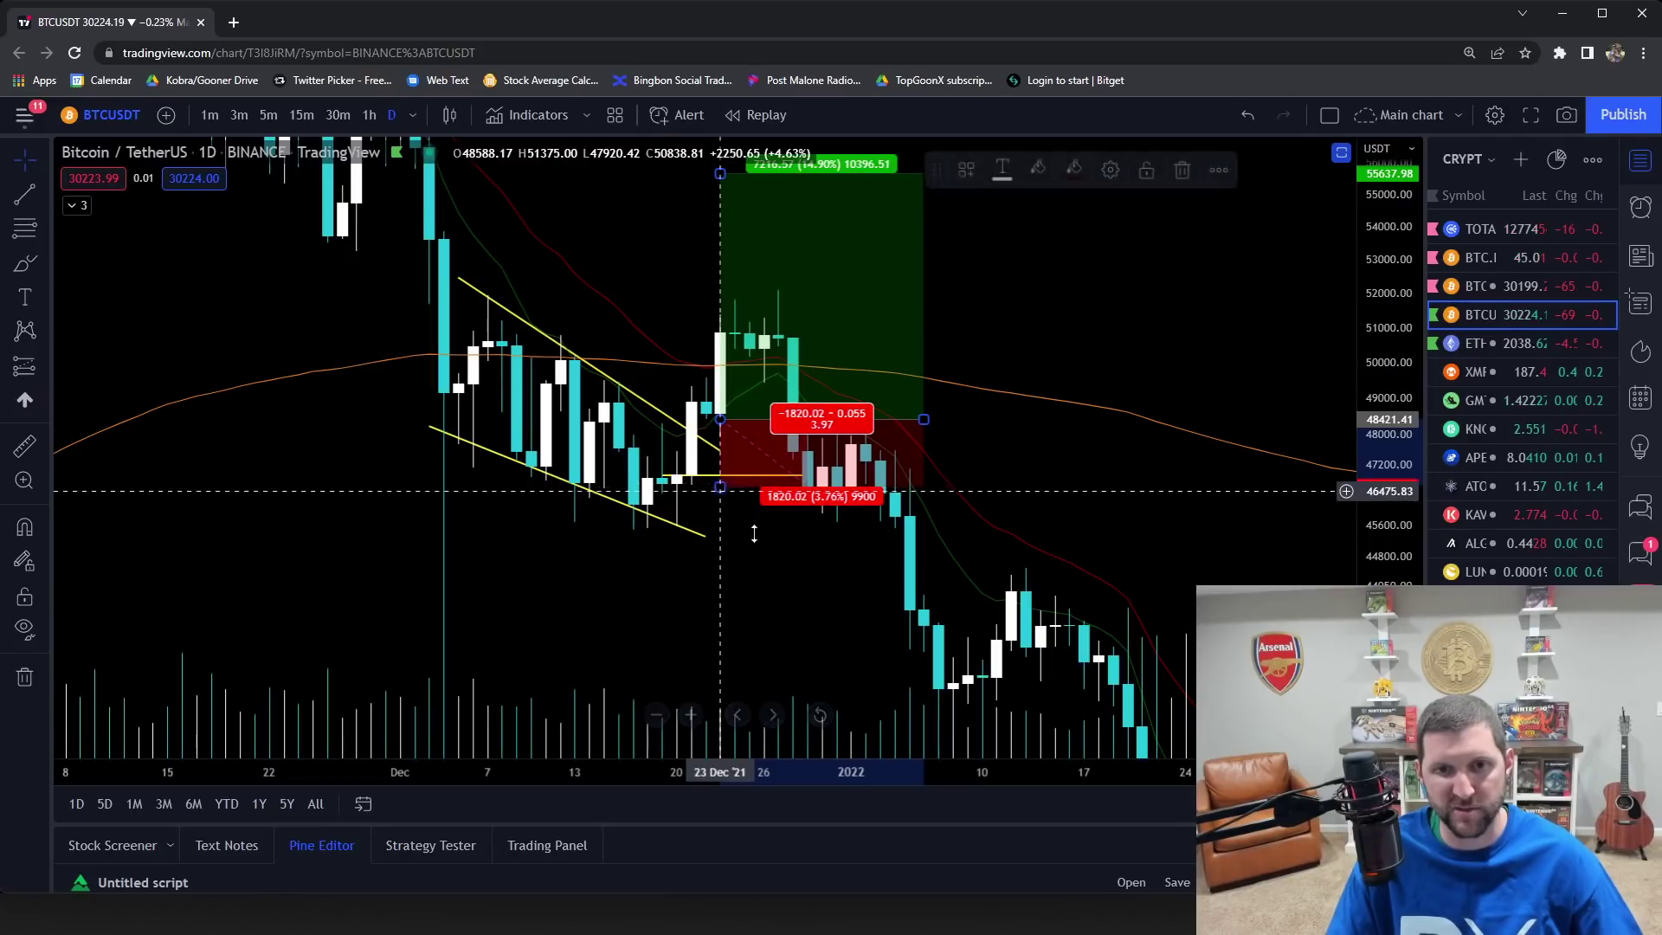
pyautogui.moveTo(719, 173); pyautogui.dragTo(734, 322)
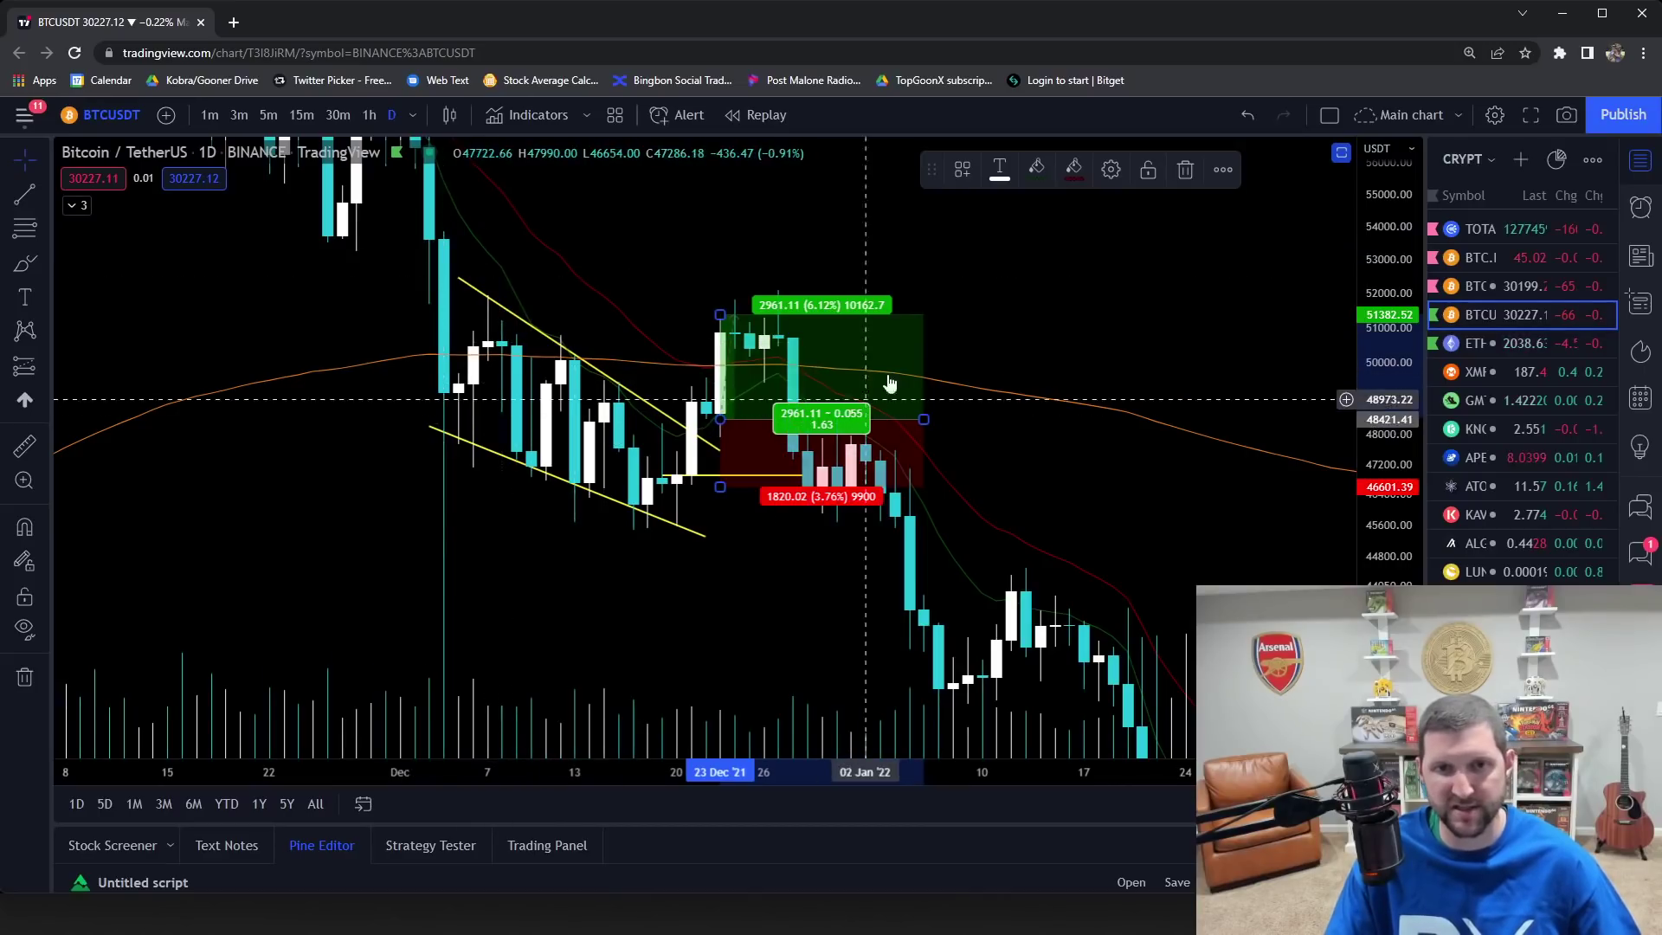
pyautogui.click(1011, 327)
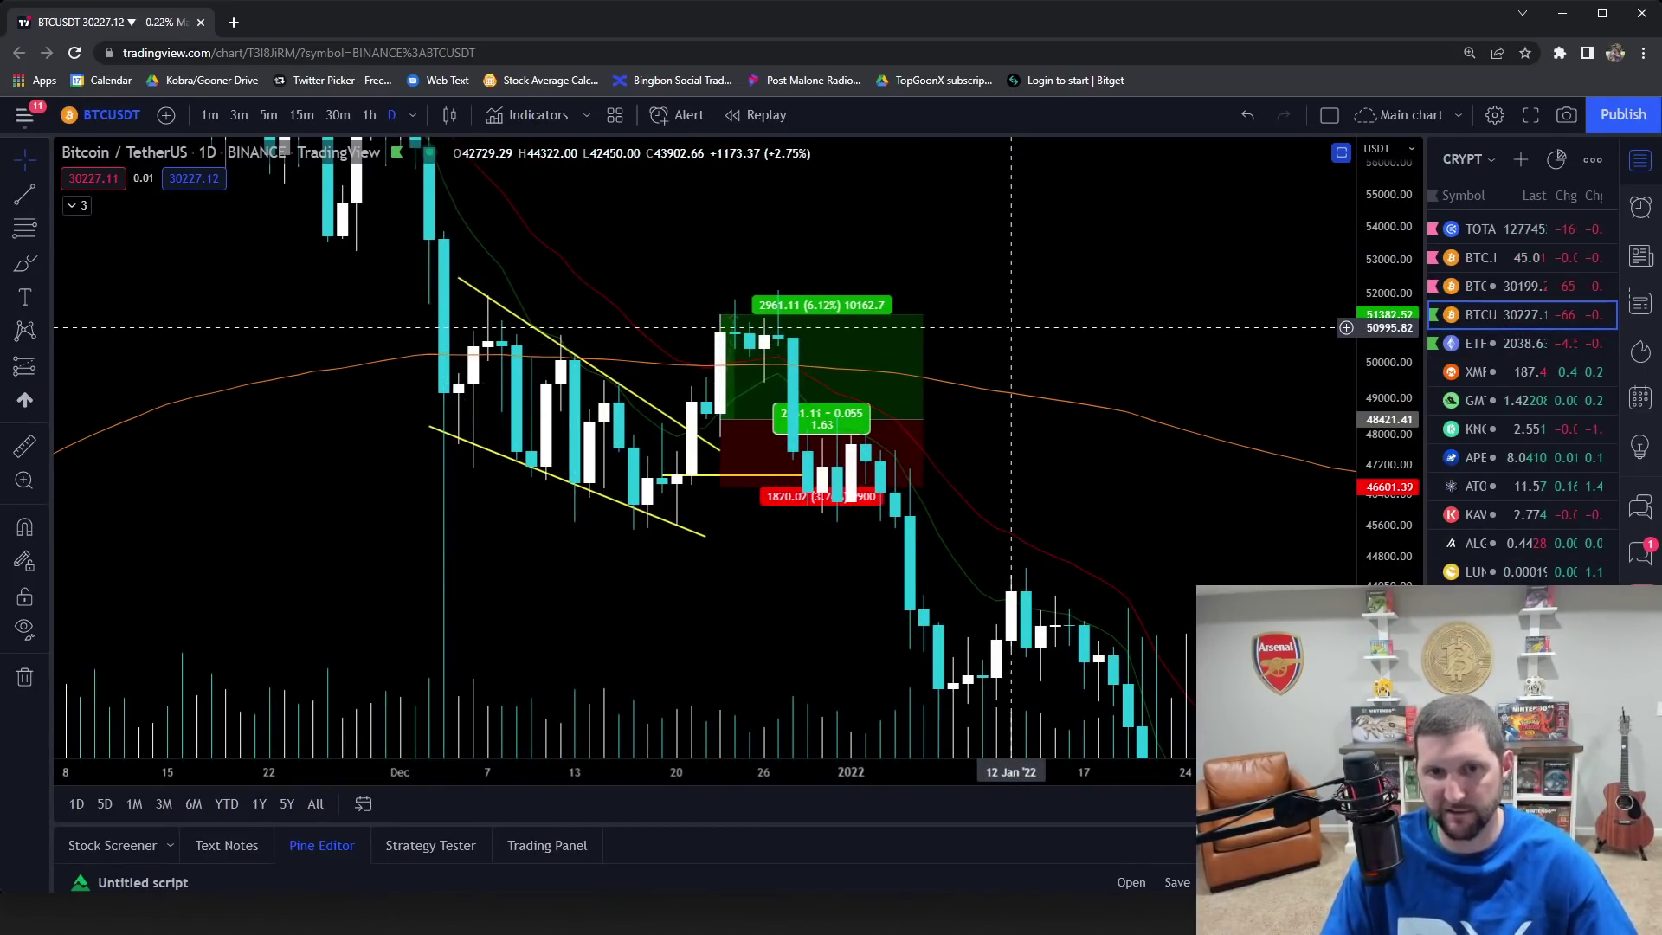
# Step: Try the long position's stop about 1,085 below entry, and set it to about 46,526 beneath the horizontal line
pyautogui.scroll(1, 1011, 327)
pyautogui.click(731, 496)
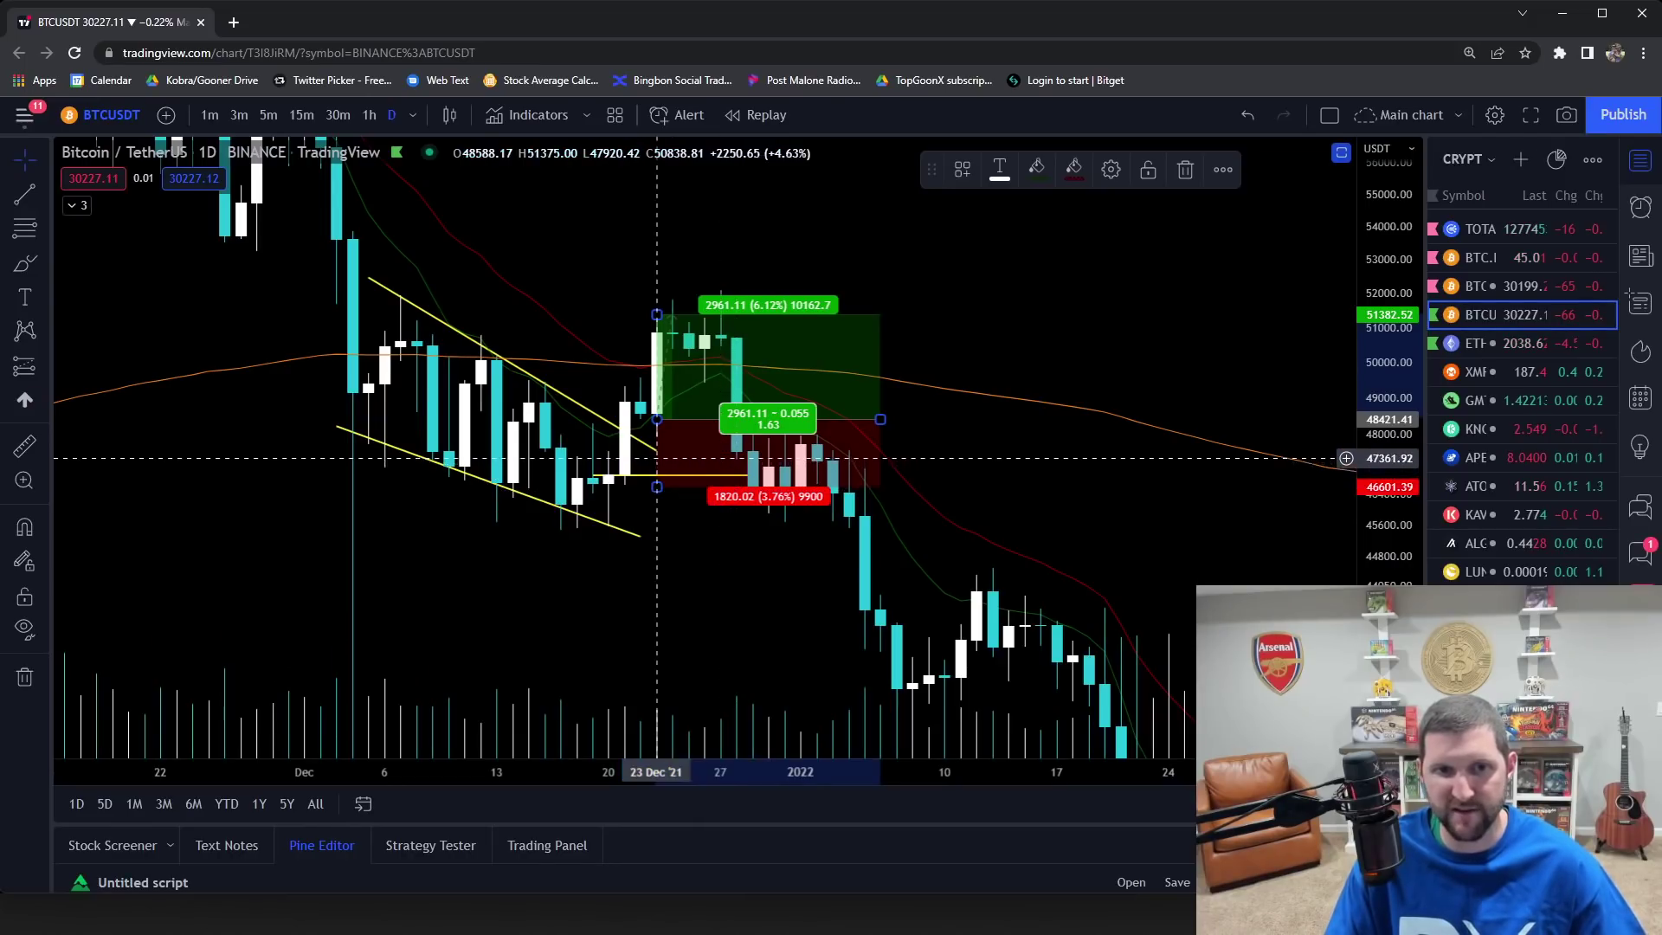
pyautogui.moveTo(658, 487); pyautogui.dragTo(663, 491)
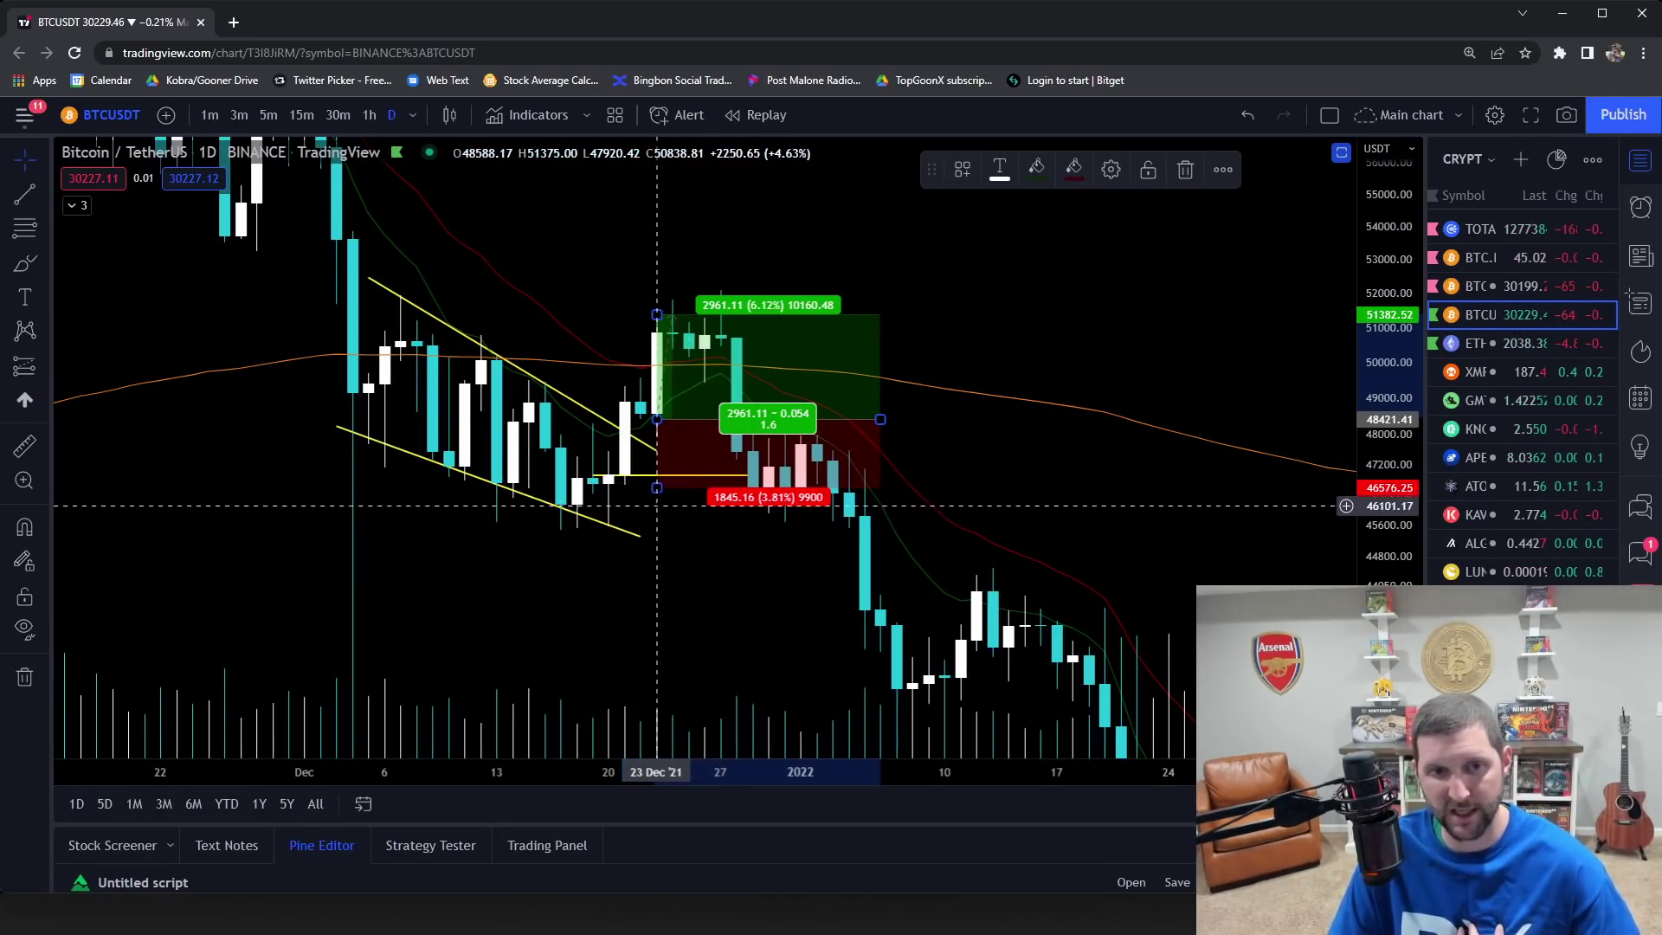
pyautogui.moveTo(656, 487)
pyautogui.mouseDown()
pyautogui.moveTo(670, 446)
pyautogui.moveTo(658, 459)
pyautogui.mouseUp()
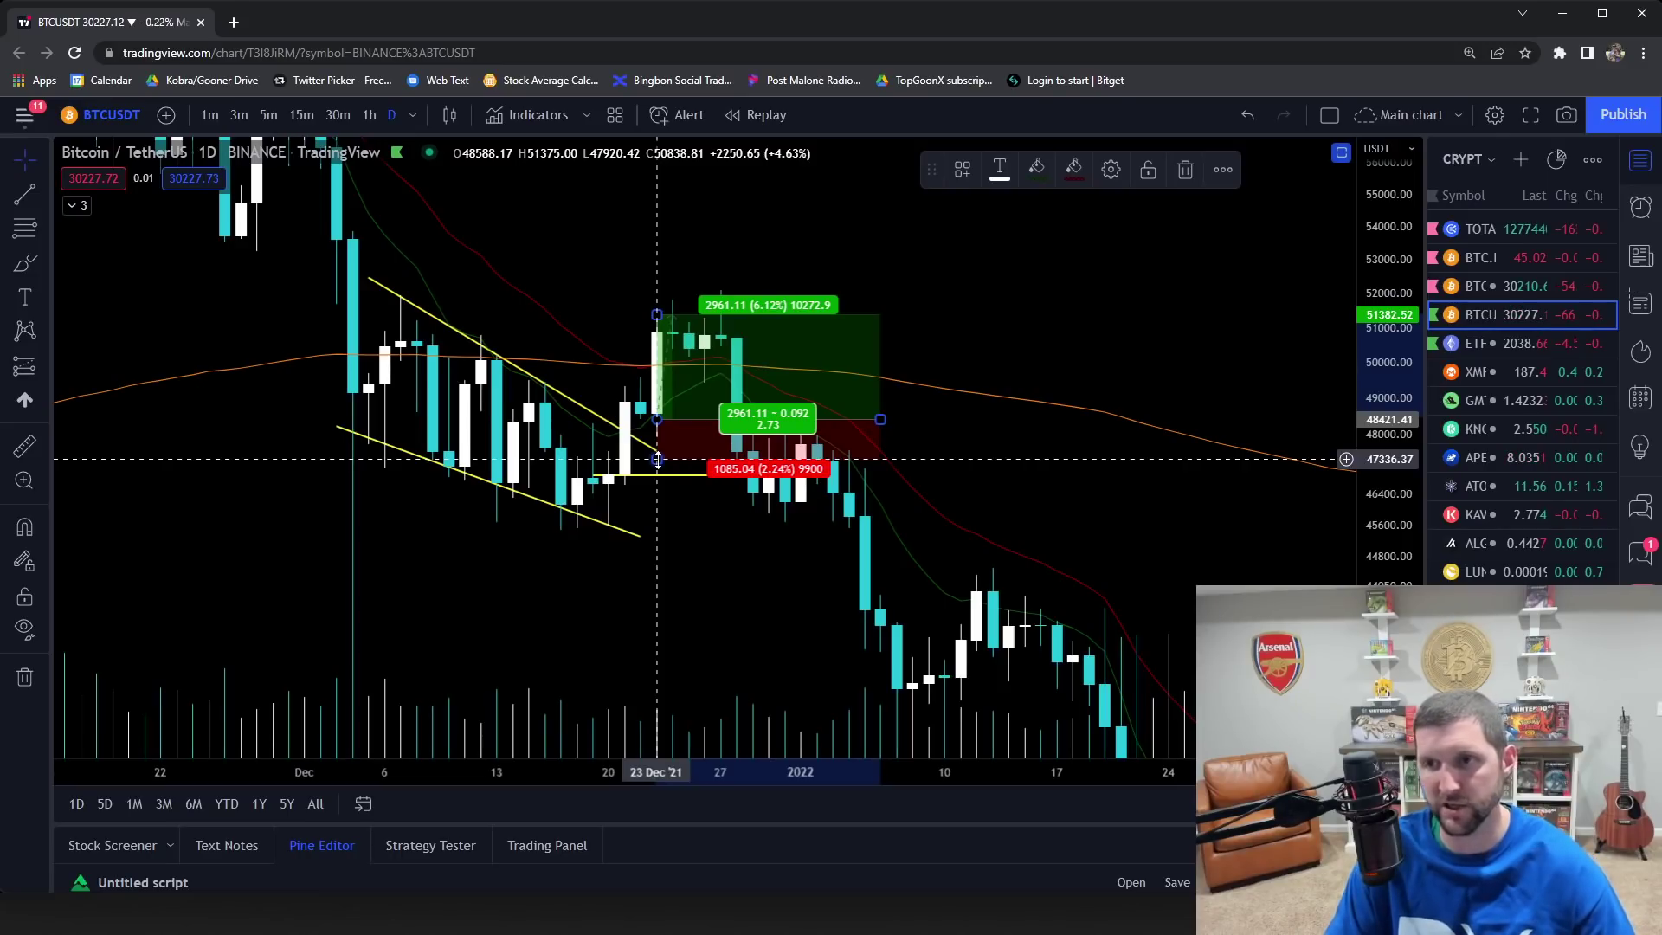
pyautogui.moveTo(657, 459); pyautogui.dragTo(672, 507)
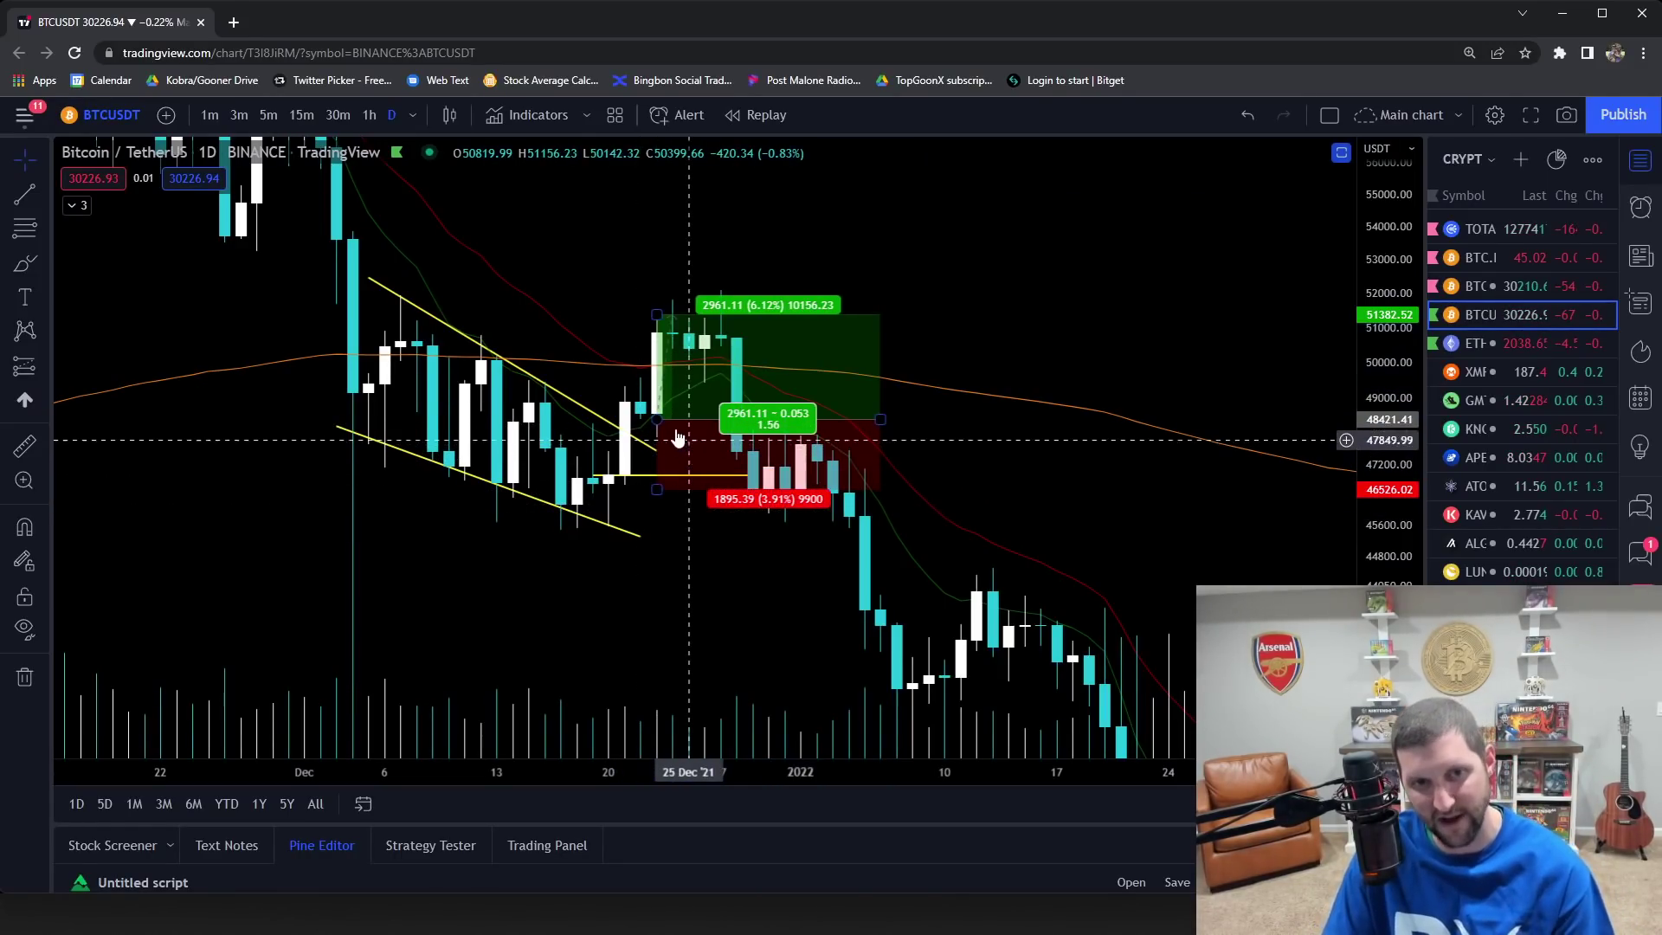
# Step: Raise the long position's target to about 51,744, and move the whole position to 22 December with entry about 47,618
pyautogui.moveTo(658, 318); pyautogui.dragTo(658, 301)
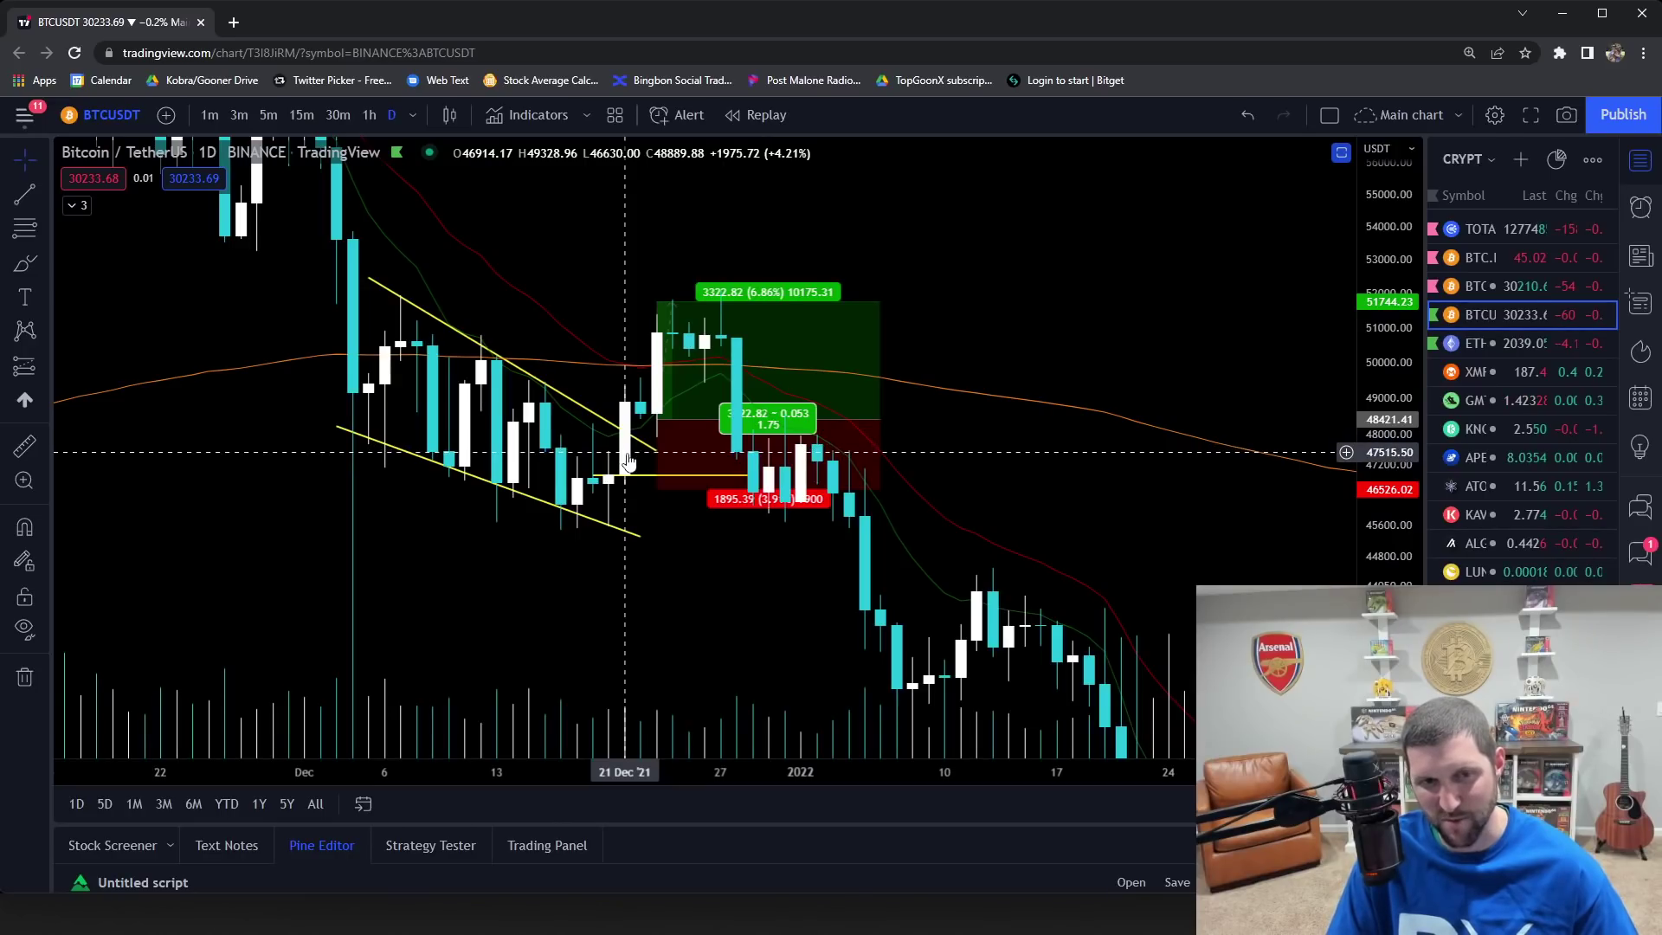
pyautogui.moveTo(650, 421)
pyautogui.mouseDown()
pyautogui.moveTo(623, 439)
pyautogui.moveTo(639, 448)
pyautogui.mouseUp()
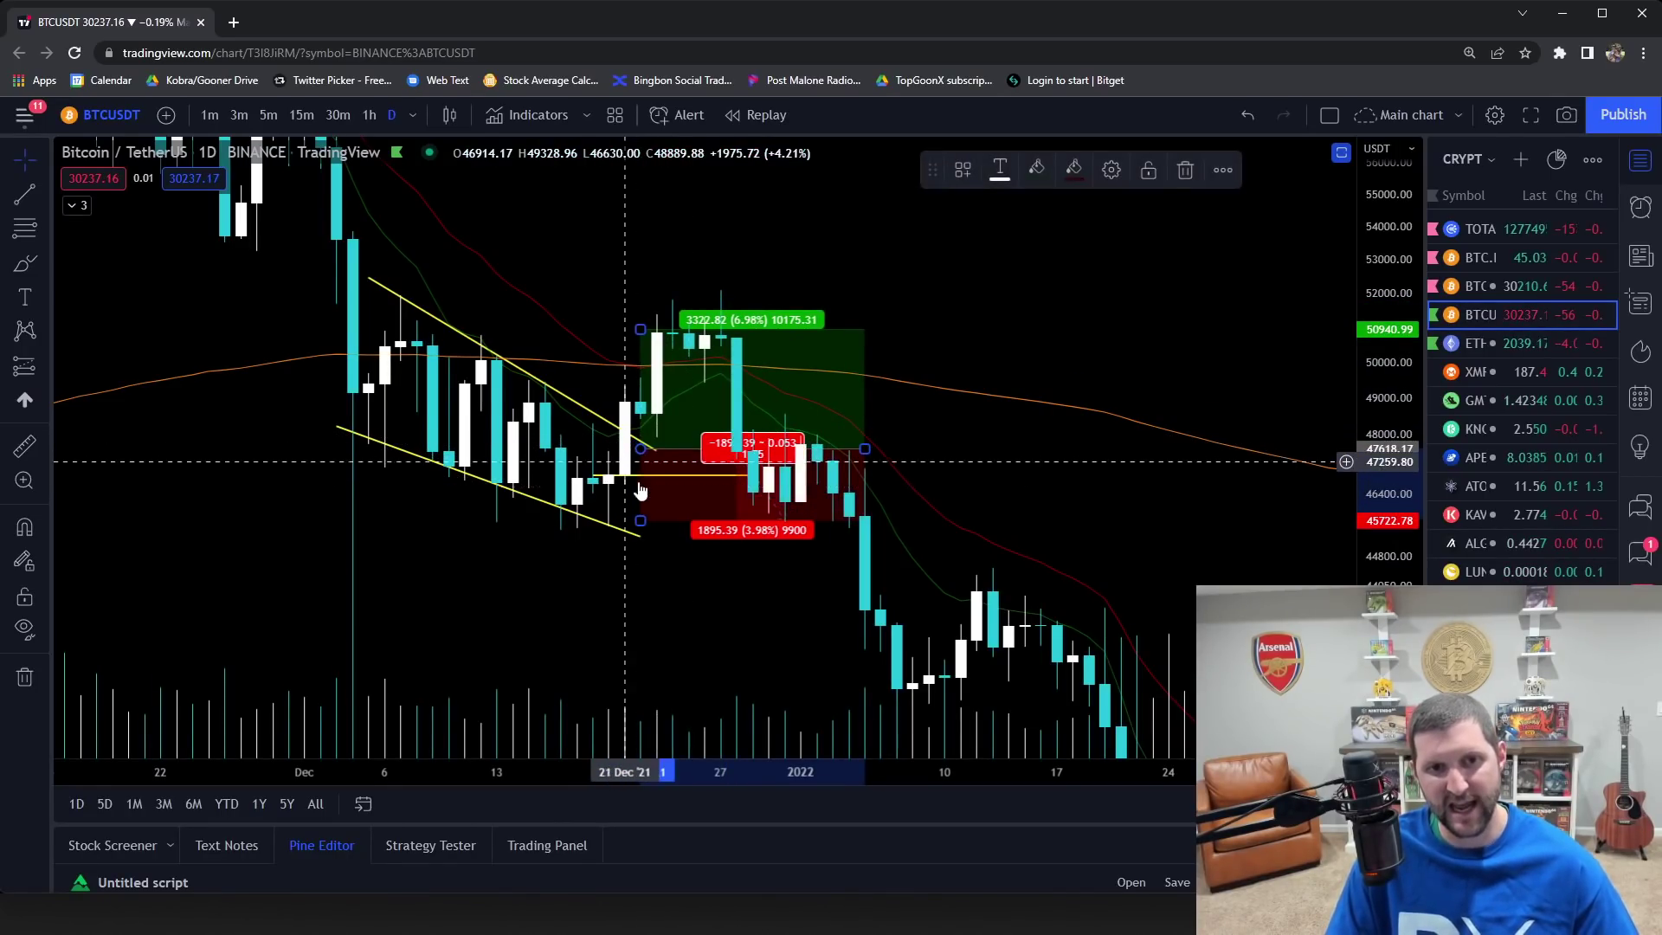
# Step: Delete the long position and the horizontal trend line at about 46,904 beside the falling wedge
pyautogui.moveTo(640, 520); pyautogui.dragTo(649, 487)
pyautogui.press('Delete')
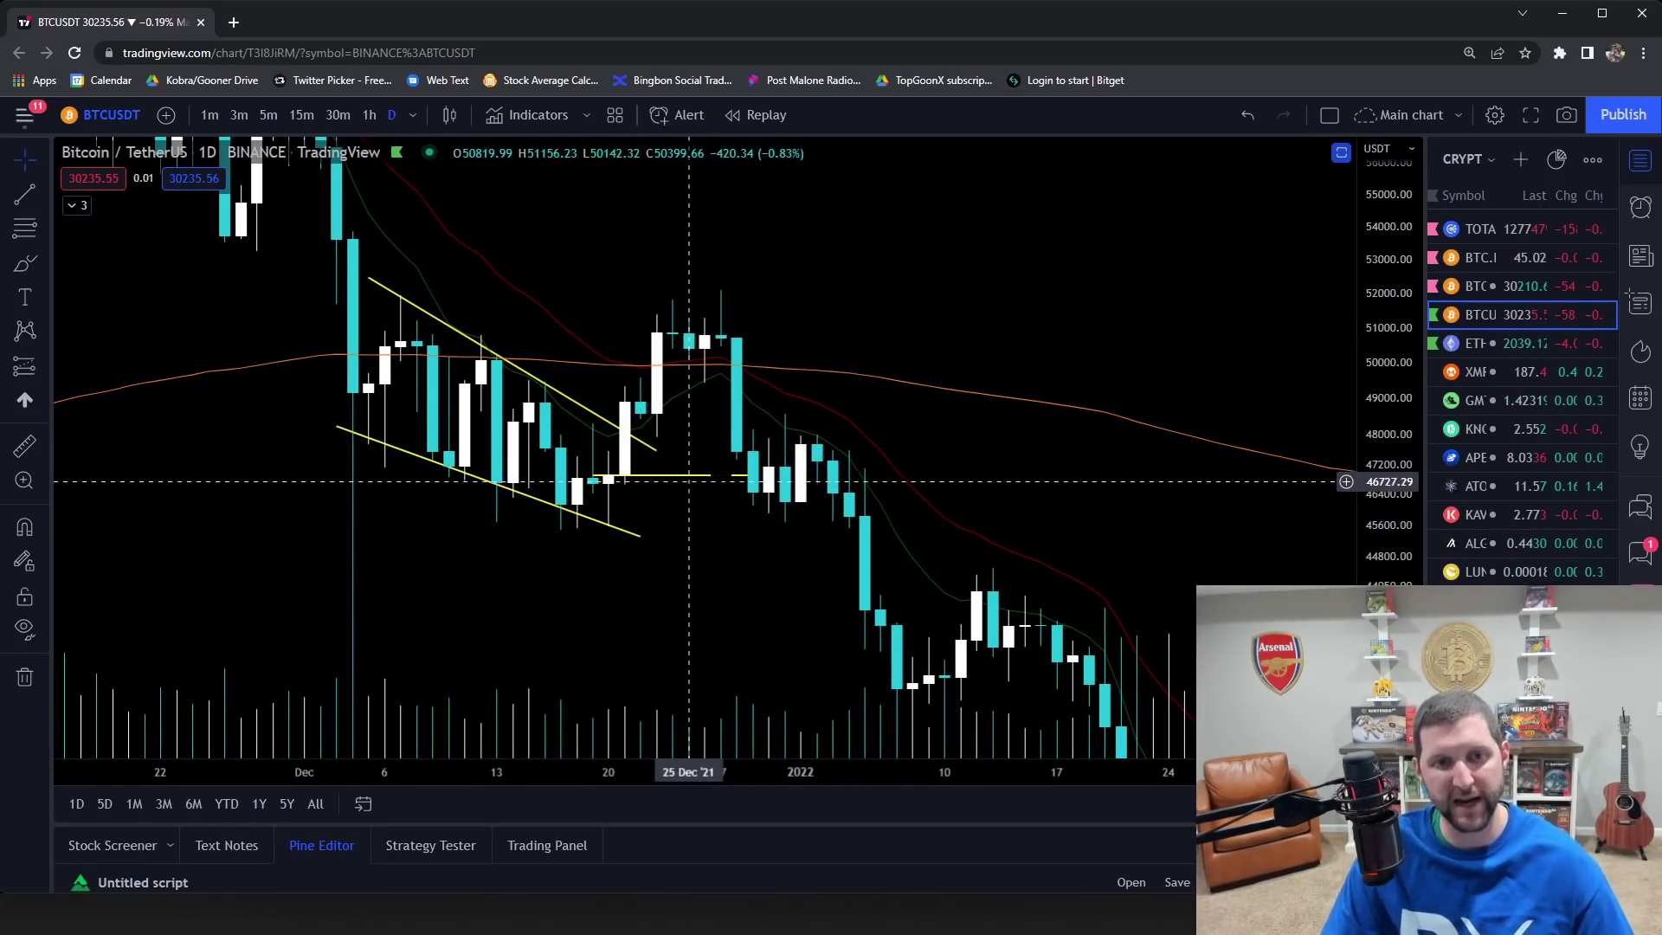
pyautogui.scroll(-1, 689, 482)
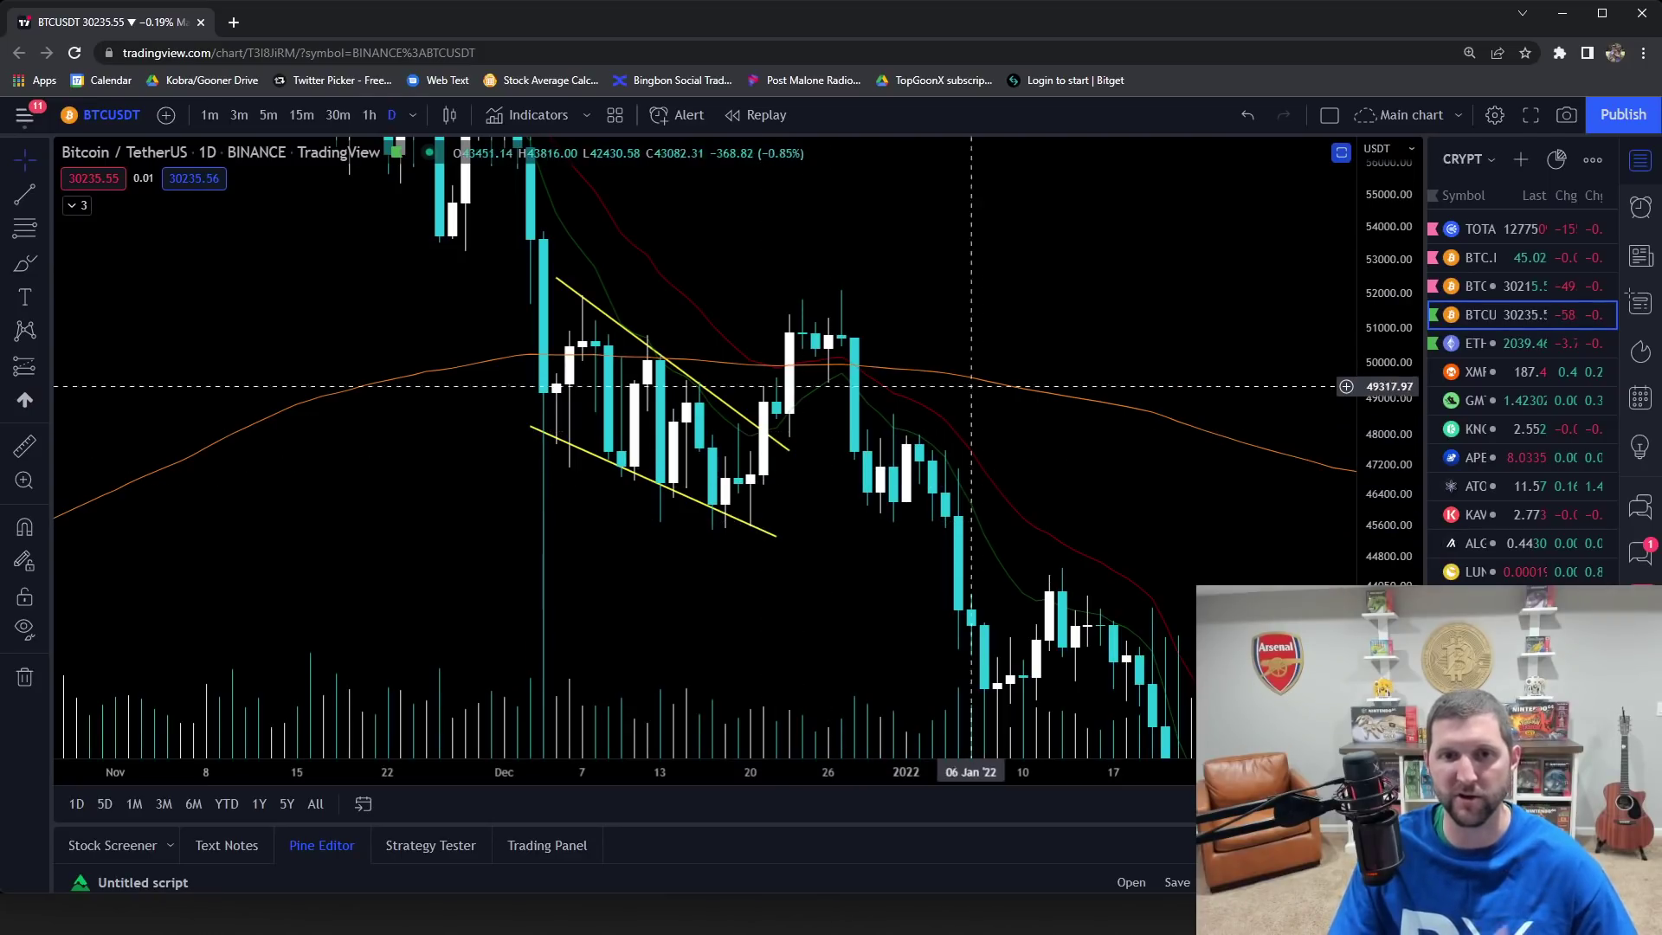
pyautogui.scroll(-1, 952, 432)
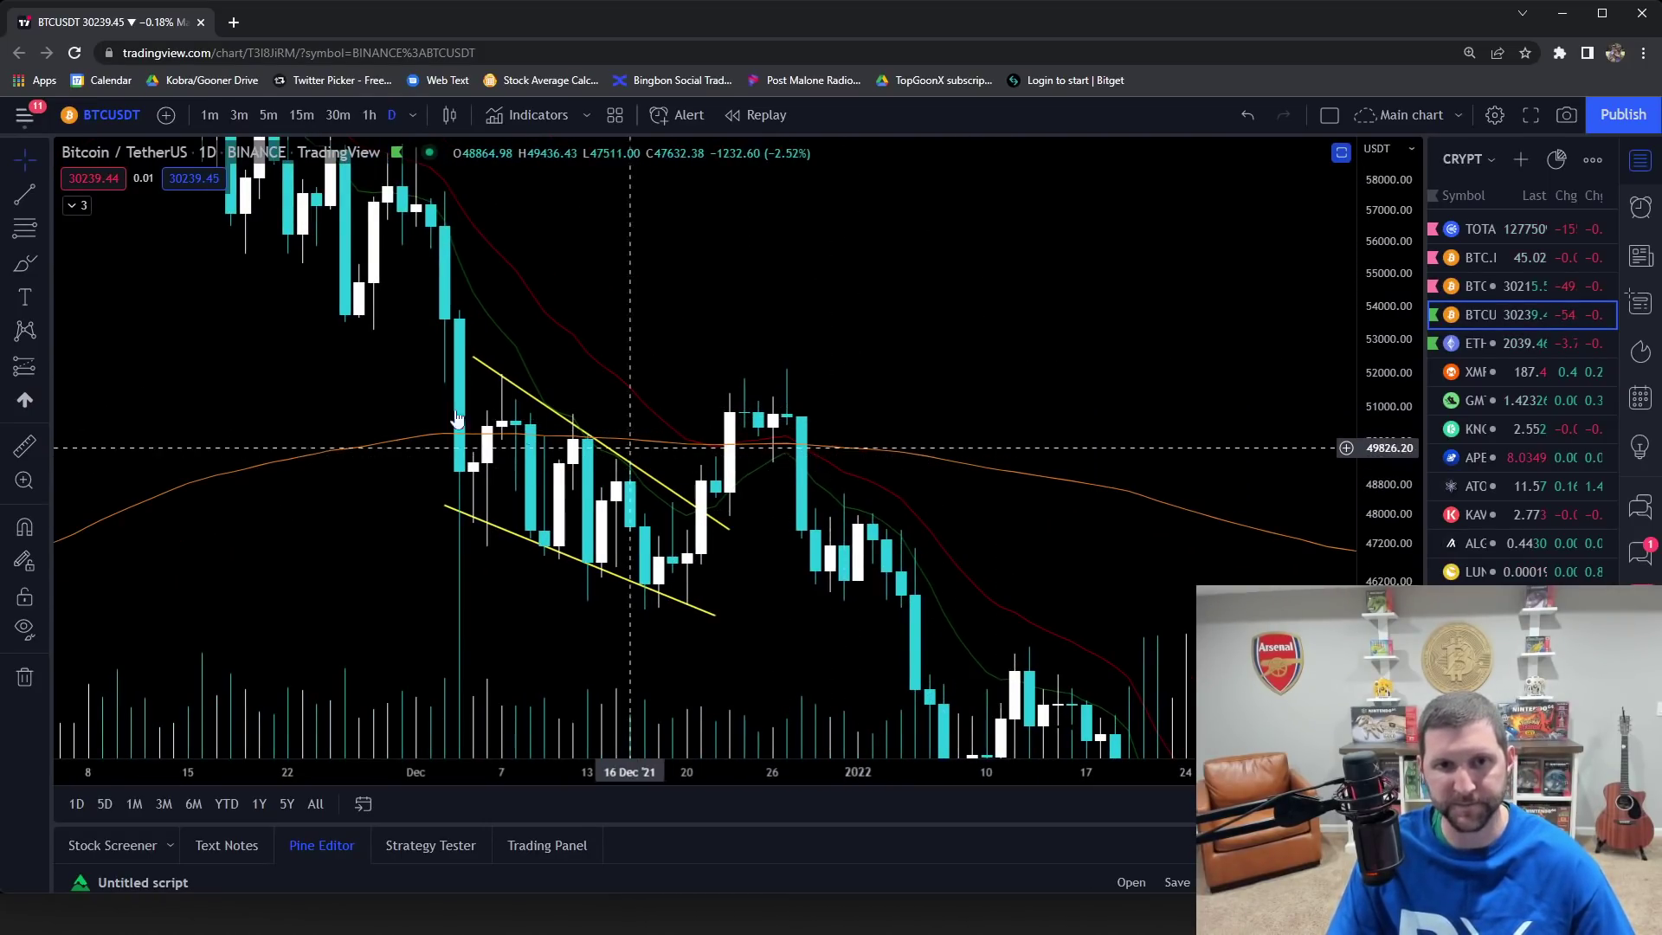
# Step: Draw a horizontal trend line at about 51,793 starting on 21 December 2021, across the highs after the wedge breakout
pyautogui.scroll(2, 587, 397)
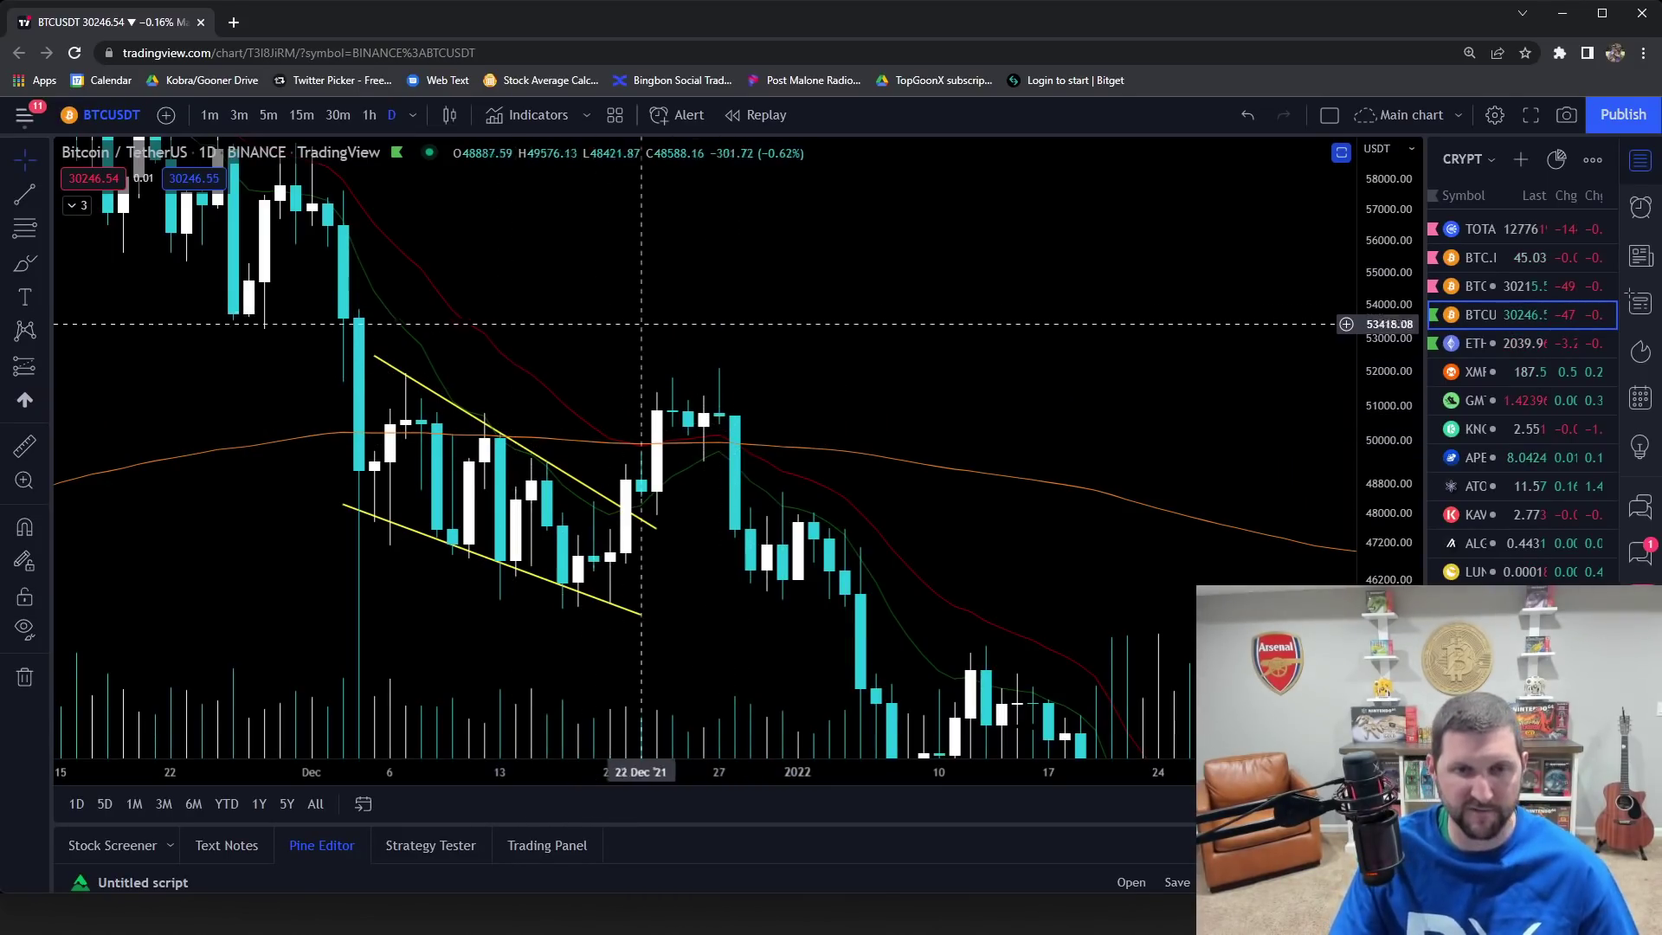
pyautogui.scroll(3, 878, 389)
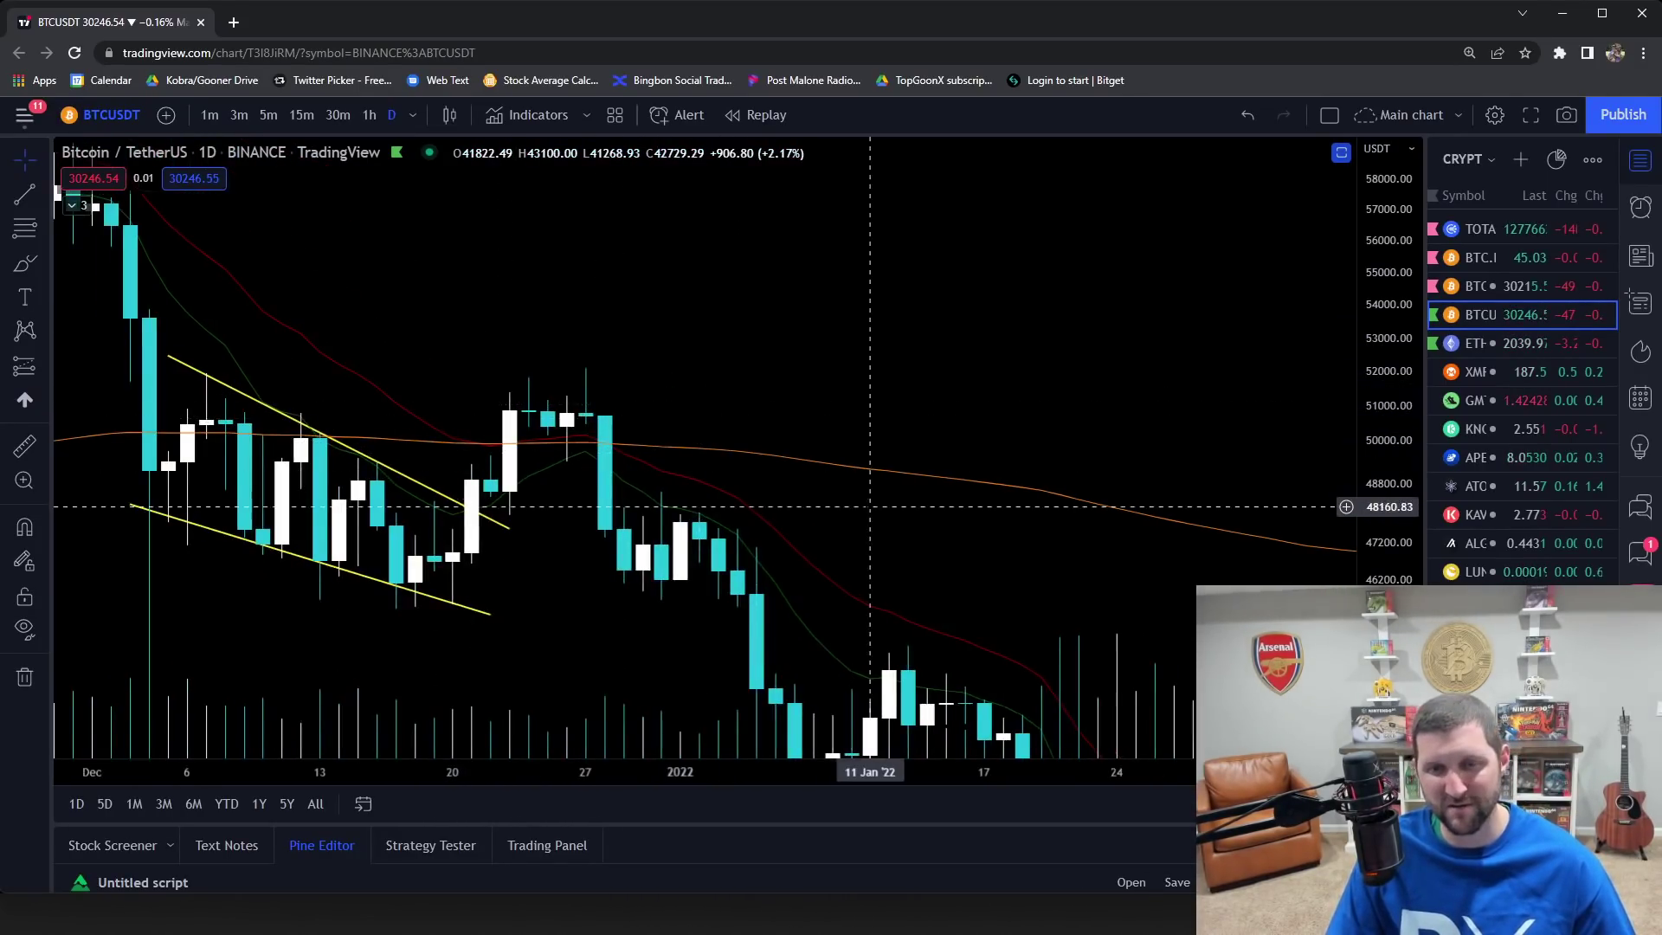
pyautogui.moveTo(1400, 567); pyautogui.dragTo(1400, 519)
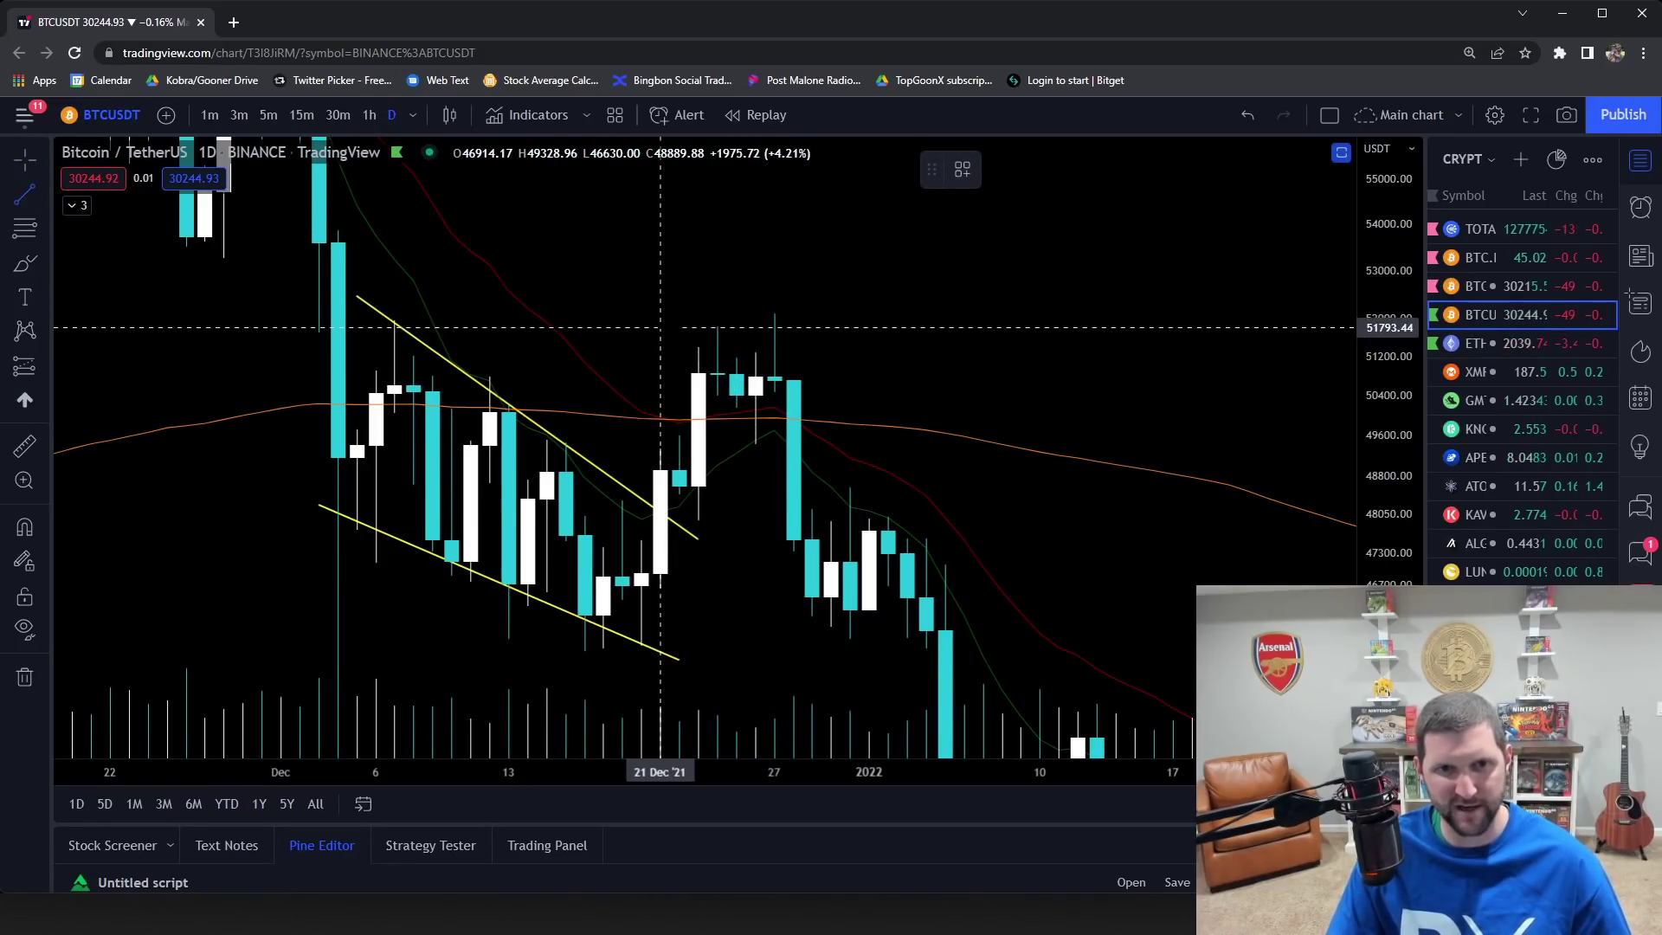
pyautogui.moveTo(660, 327); pyautogui.dragTo(850, 328)
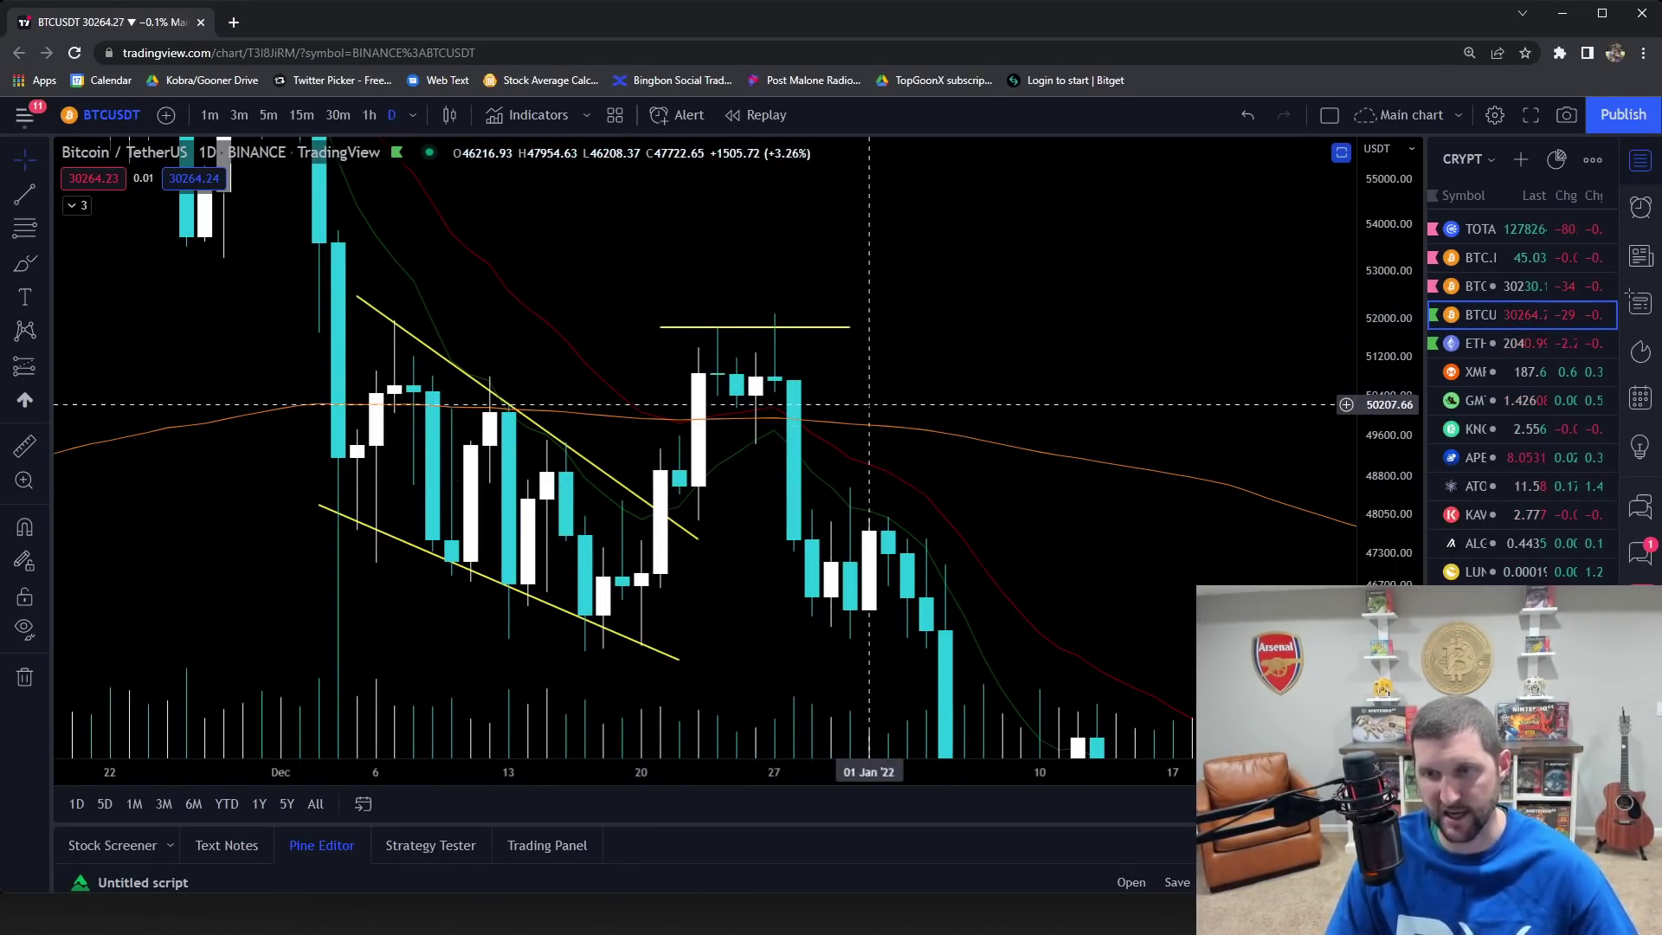
pyautogui.scroll(-3, 995, 545)
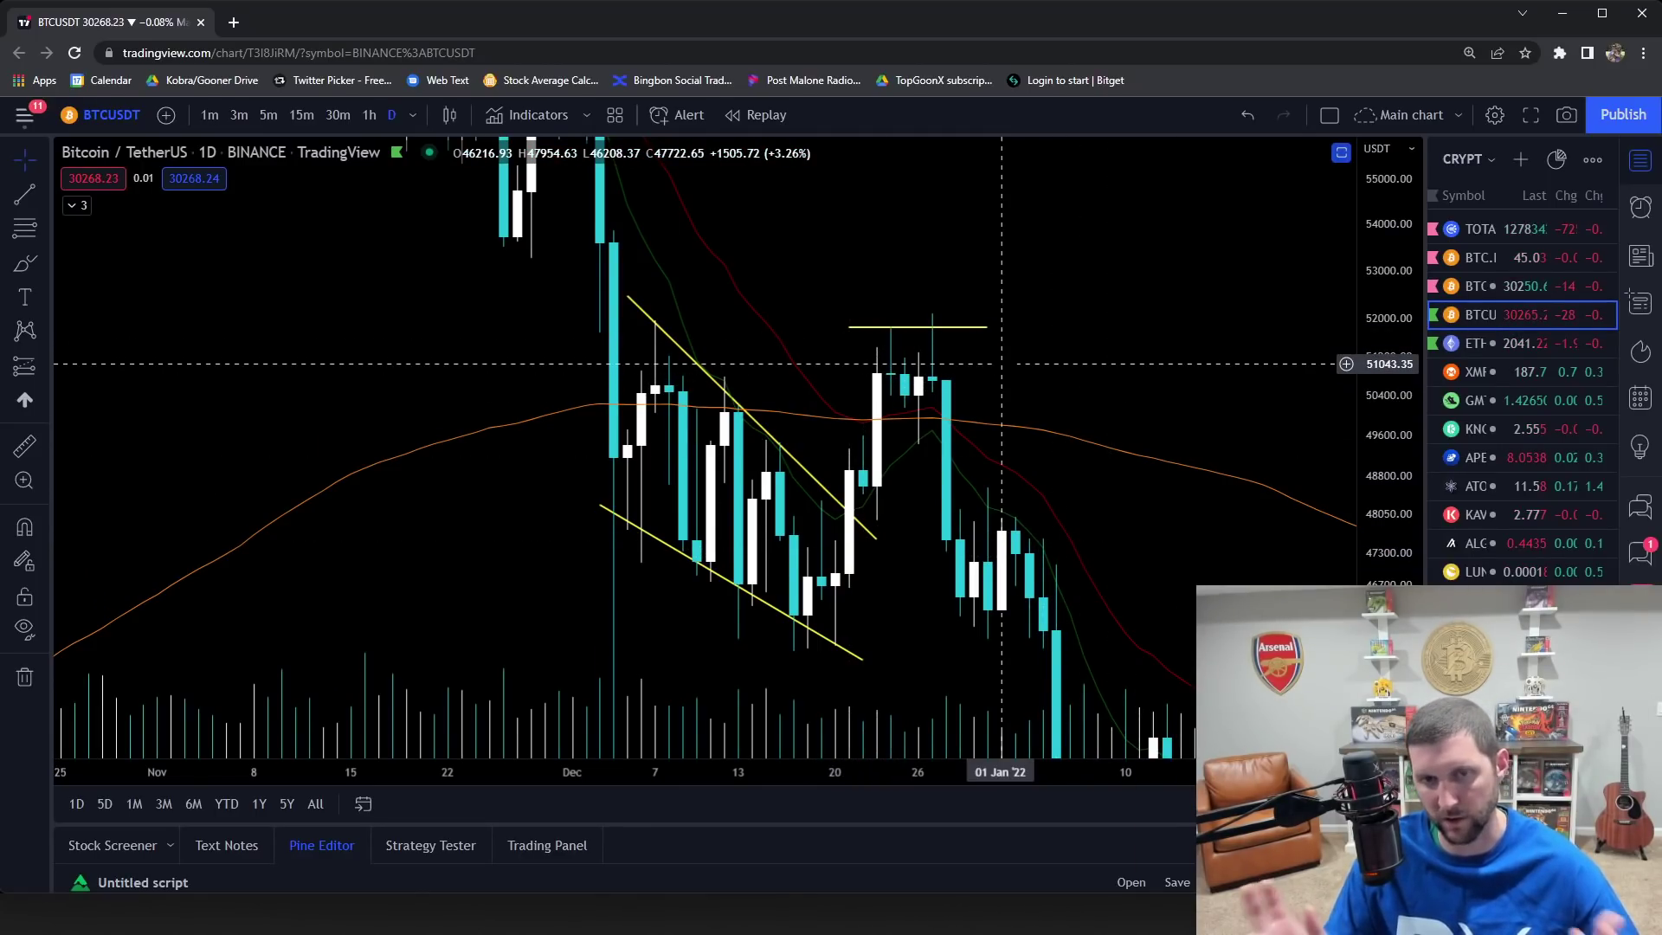
# Step: Sketch an inverse head-and-shoulders pattern with a descending neckline using the Brush, from July to early September 2022 in the empty future area
pyautogui.doubleClick(1376, 367)
pyautogui.moveTo(1147, 330); pyautogui.dragTo(342, 136)
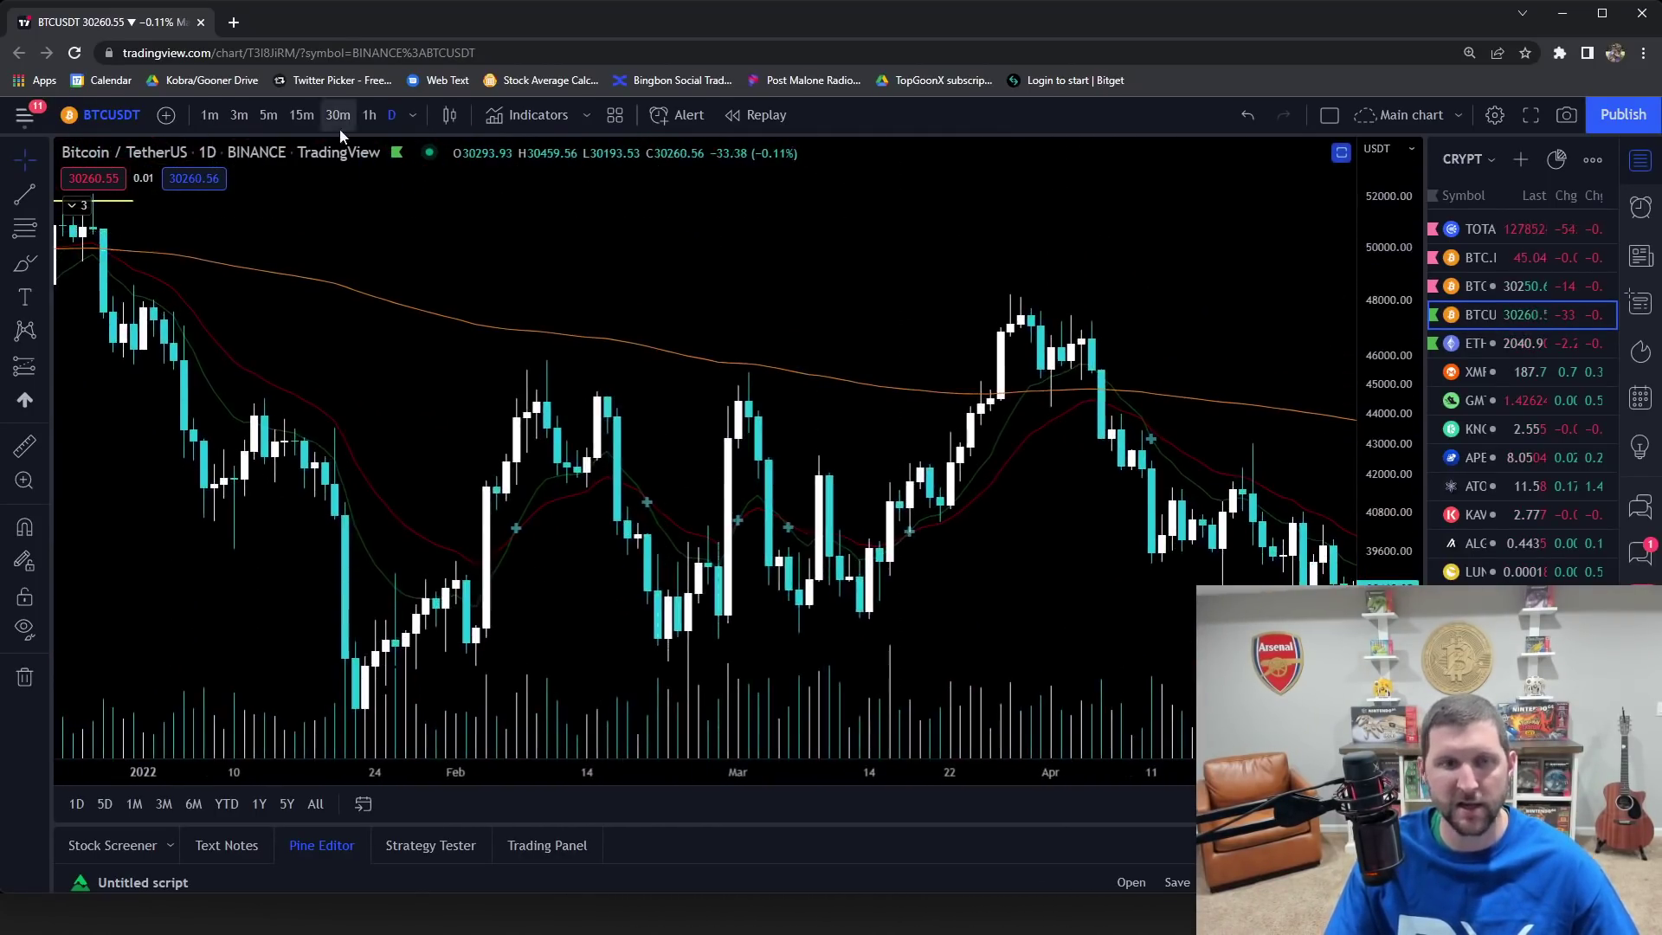
pyautogui.click(407, 119)
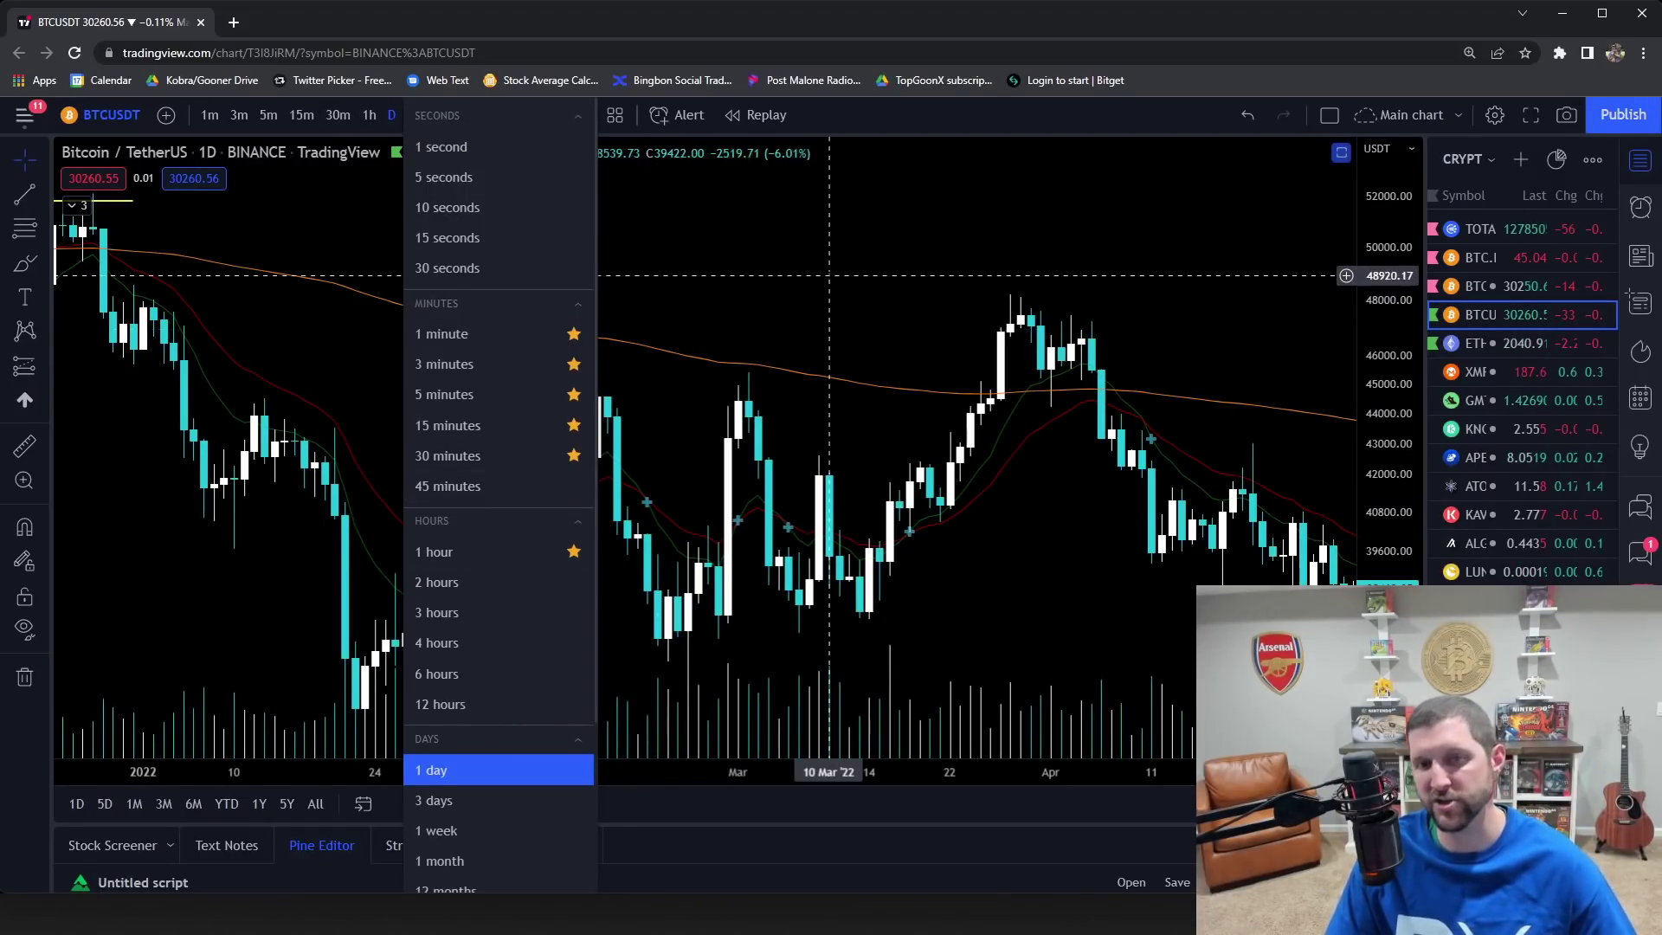
pyautogui.moveTo(829, 276); pyautogui.dragTo(329, 251)
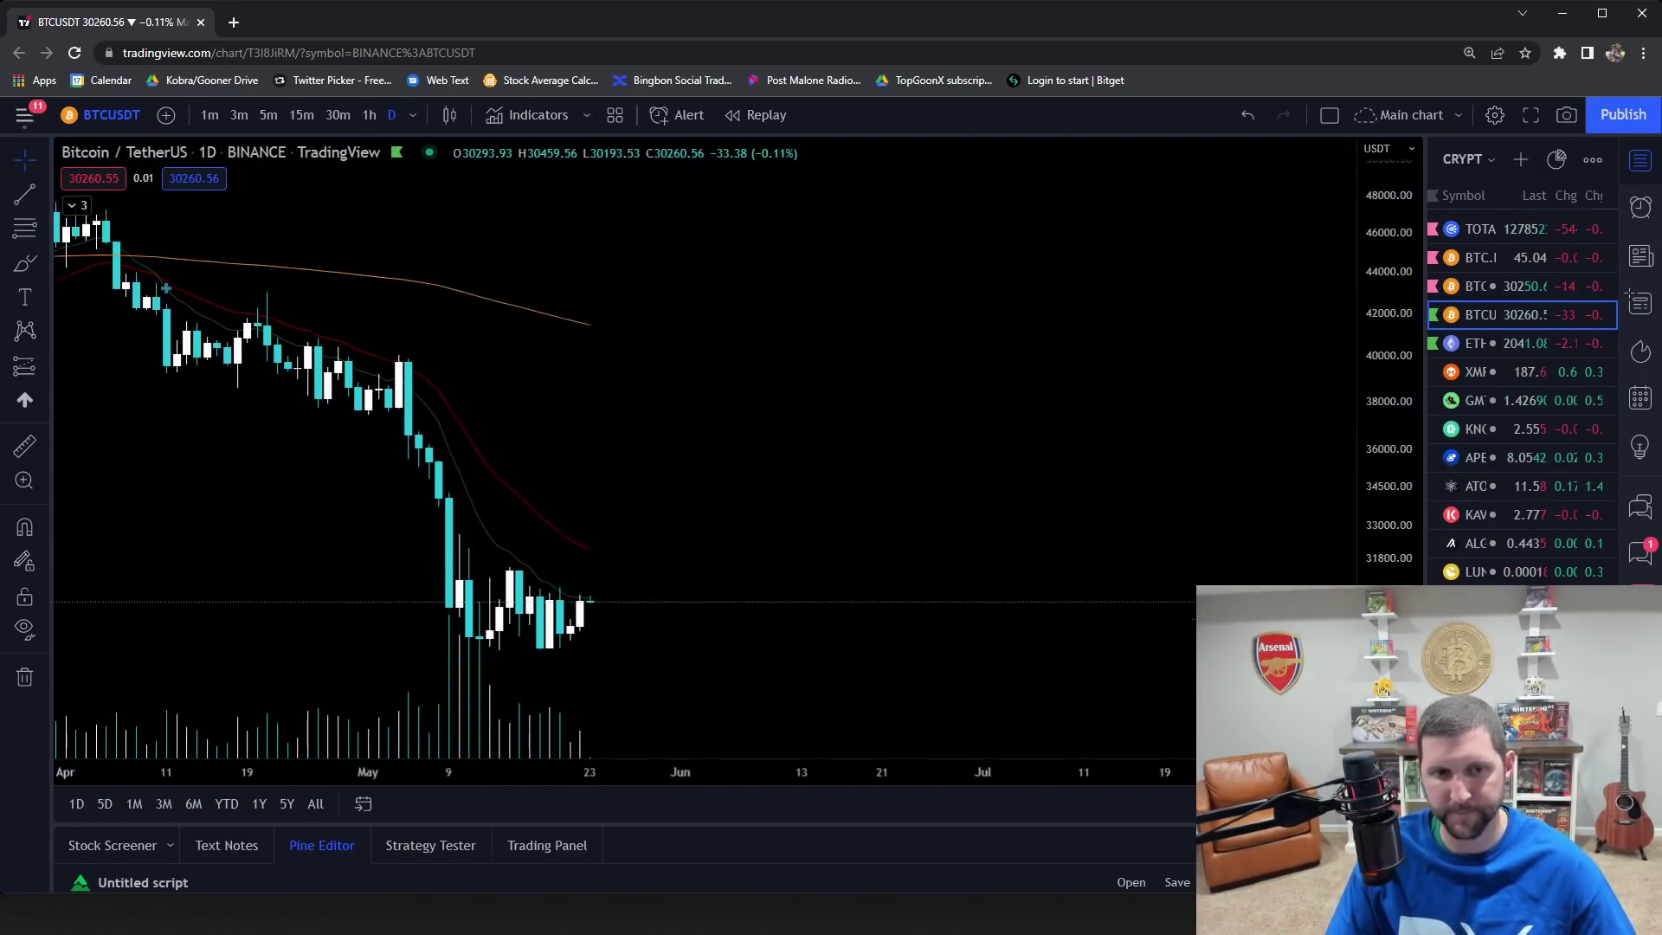
pyautogui.moveTo(891, 338); pyautogui.dragTo(230, 243)
pyautogui.click(24, 263)
pyautogui.moveTo(364, 386)
pyautogui.mouseDown()
pyautogui.moveTo(495, 398)
pyautogui.moveTo(520, 492)
pyautogui.moveTo(601, 468)
pyautogui.moveTo(630, 428)
pyautogui.moveTo(662, 497)
pyautogui.moveTo(717, 432)
pyautogui.moveTo(352, 383)
pyautogui.moveTo(764, 444)
pyautogui.mouseUp()
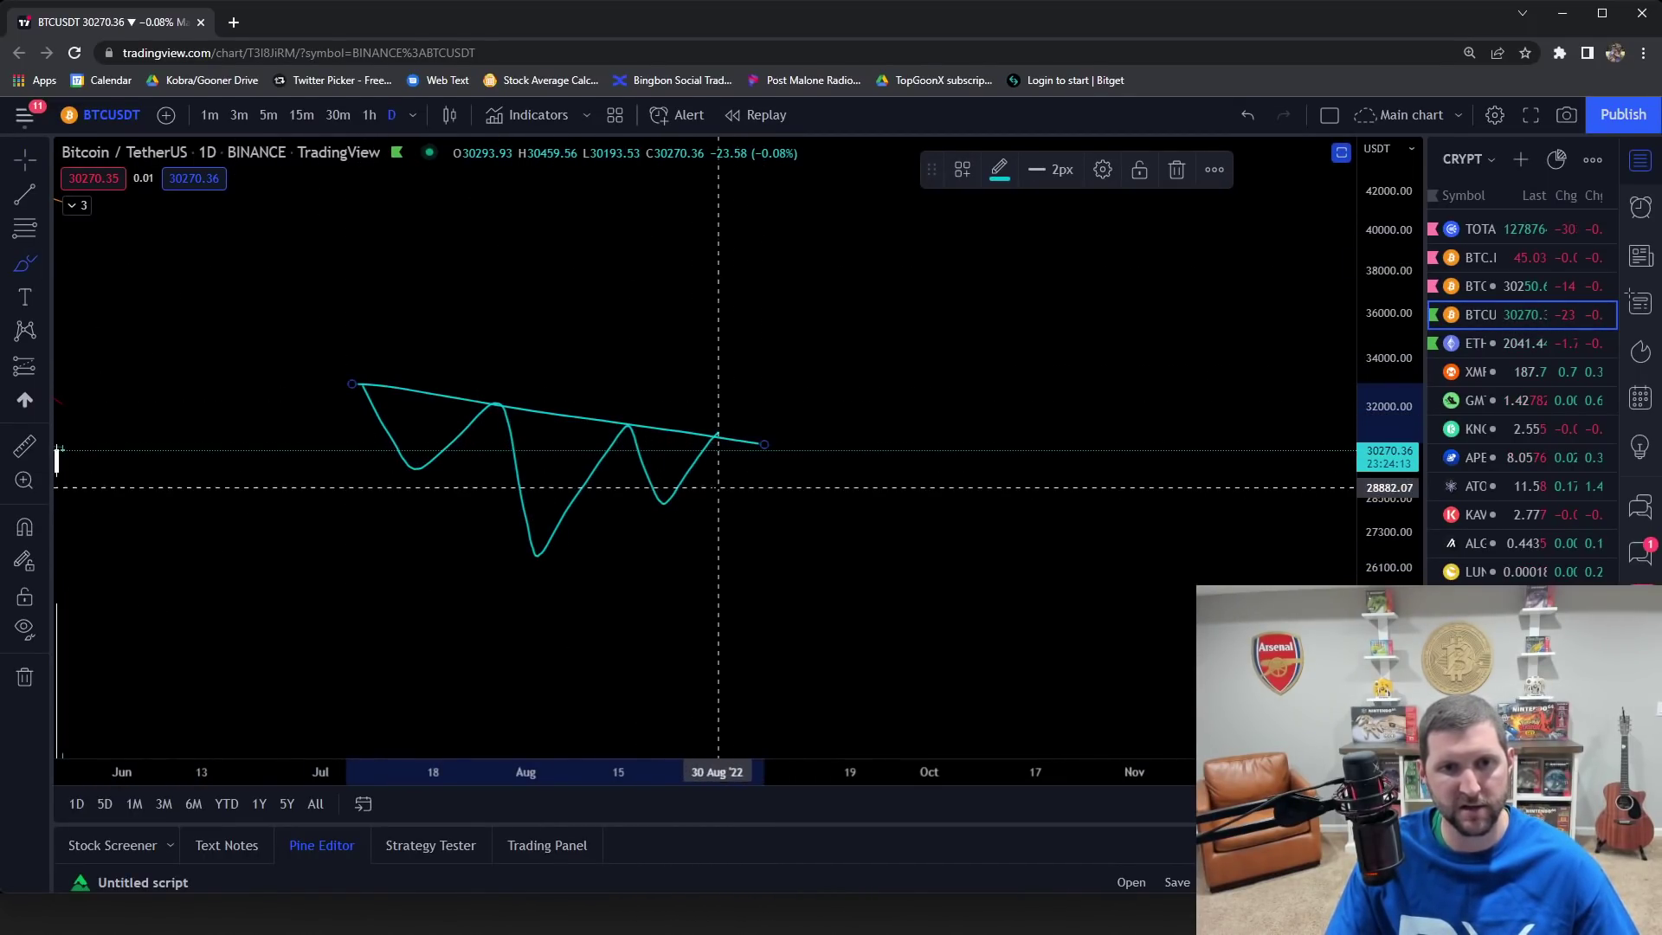
# Step: Colour the pattern's neckline yellow
pyautogui.click(999, 169)
pyautogui.click(1043, 234)
pyautogui.moveTo(1376, 576); pyautogui.dragTo(1369, 450)
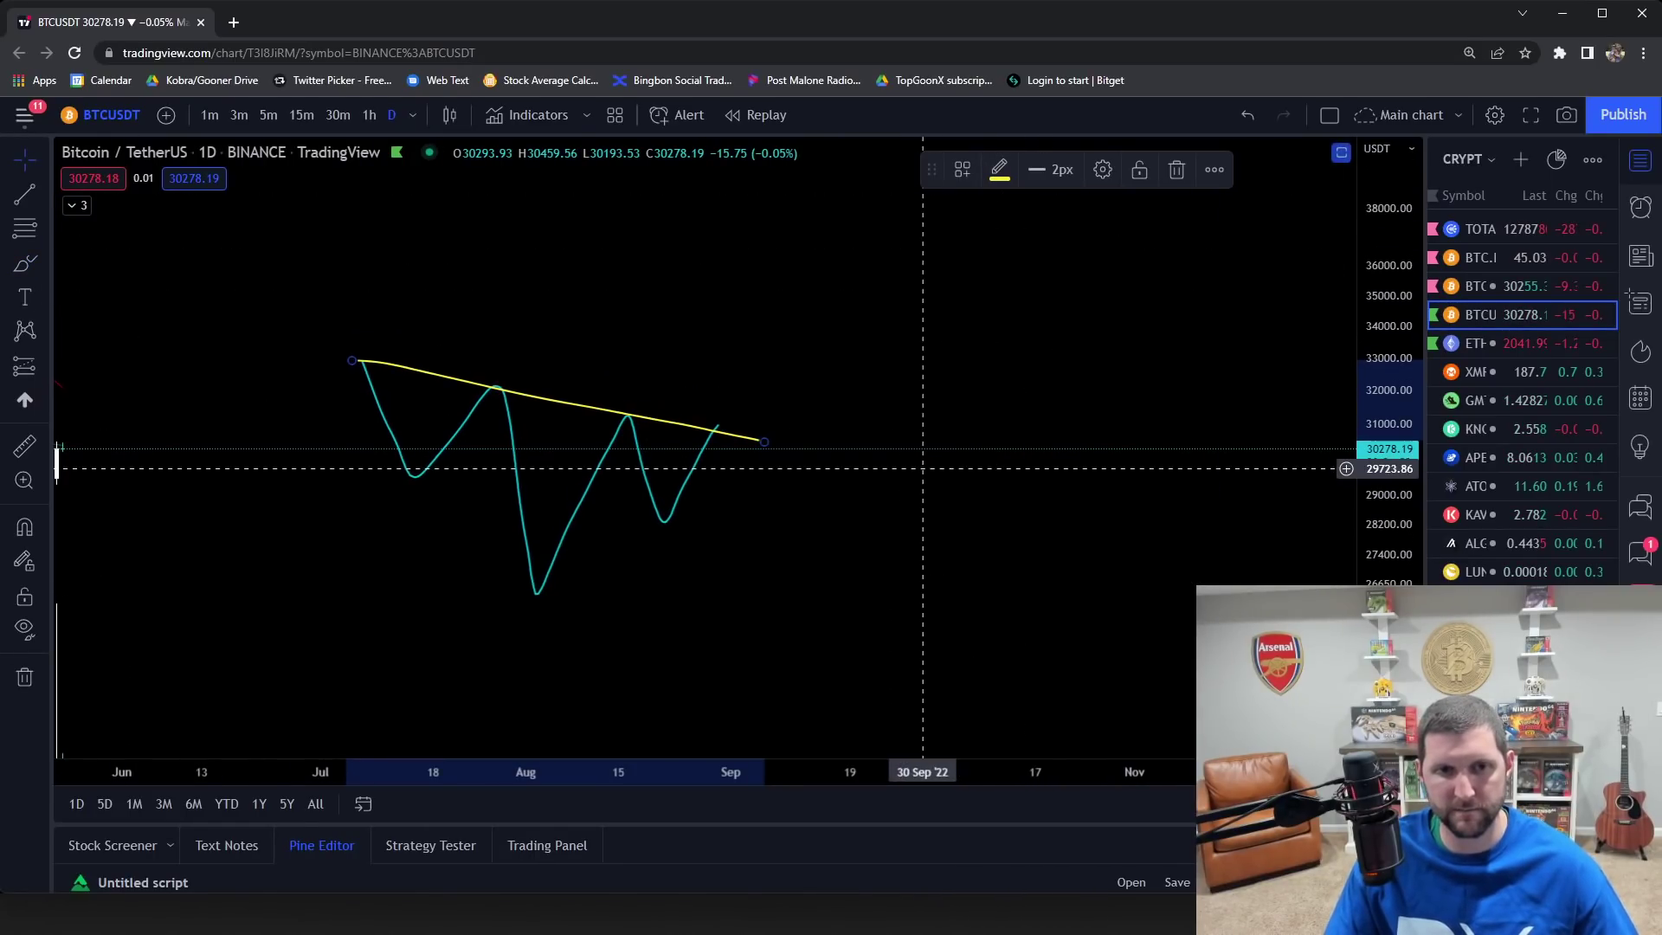
# Step: Draw horizontal trend lines at about 28,200 beneath the right shoulder and at about 30,154 from 26 August to 1 September 2022
pyautogui.hotkey('alt', 't')
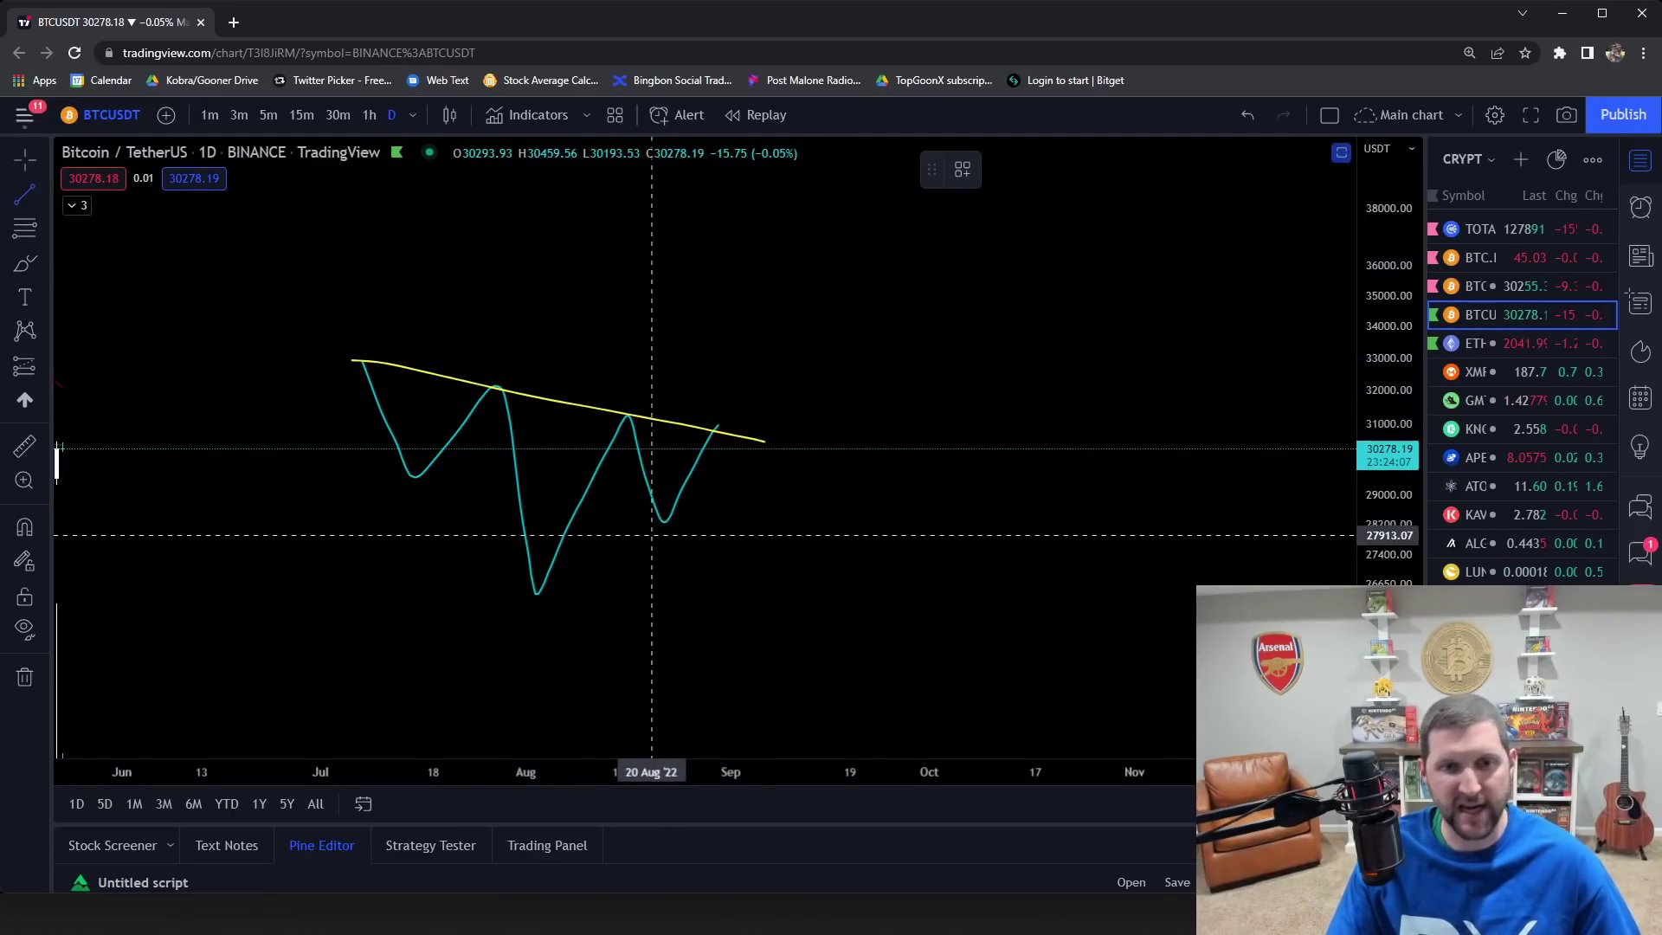
pyautogui.click(639, 525)
pyautogui.click(757, 526)
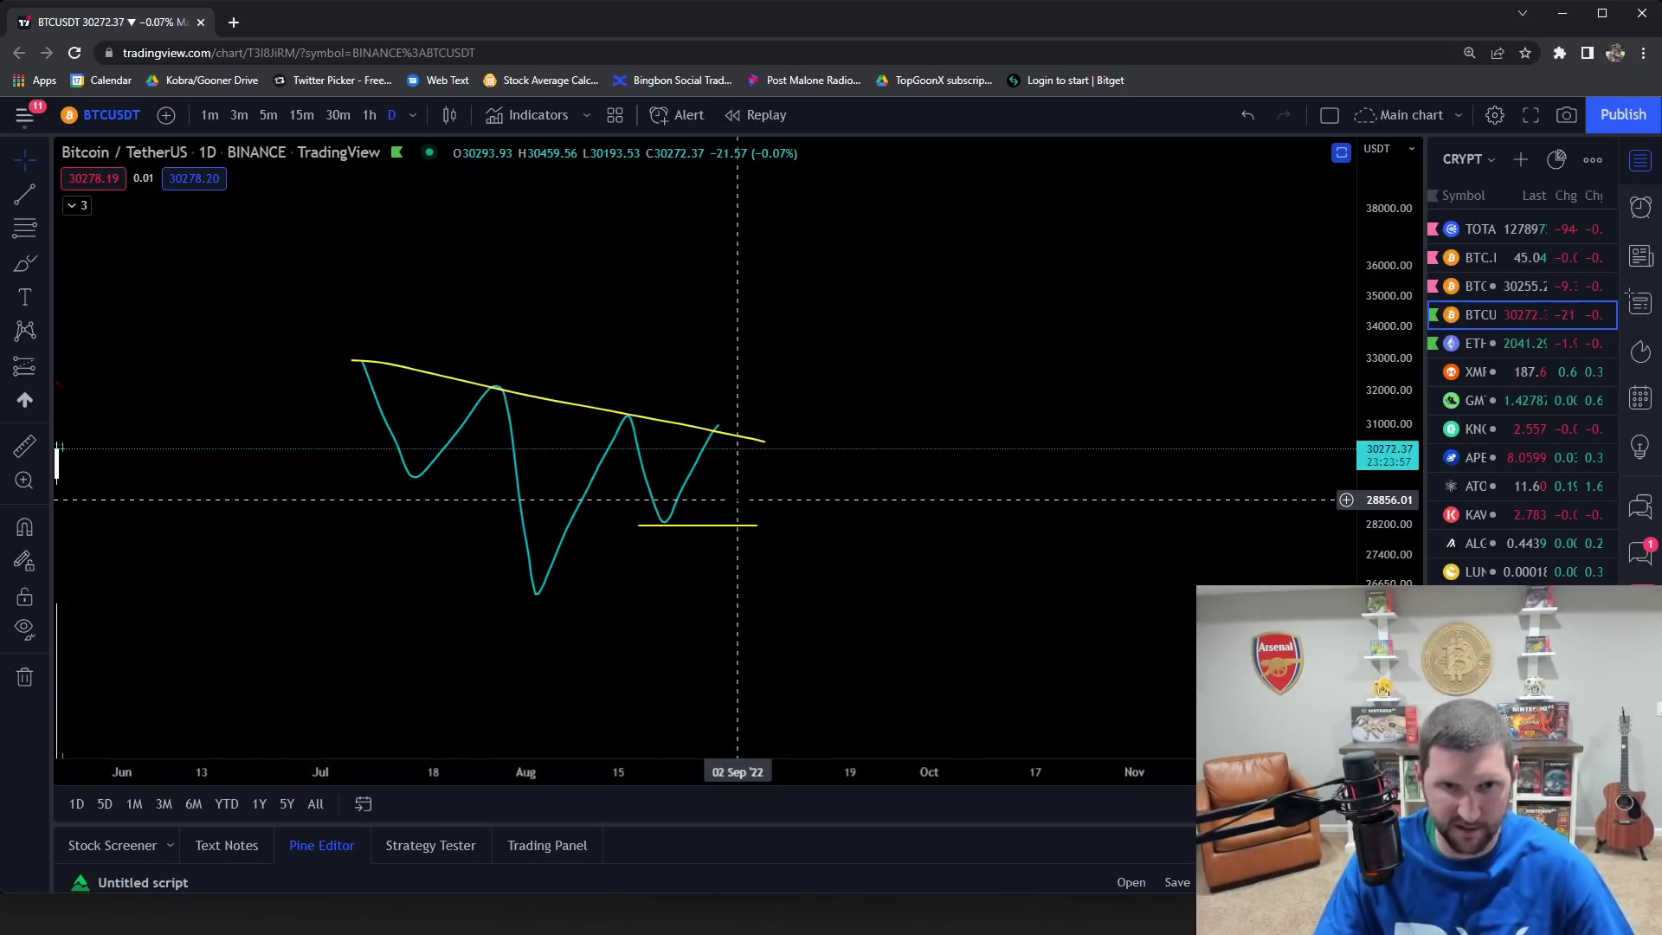
pyautogui.click(24, 194)
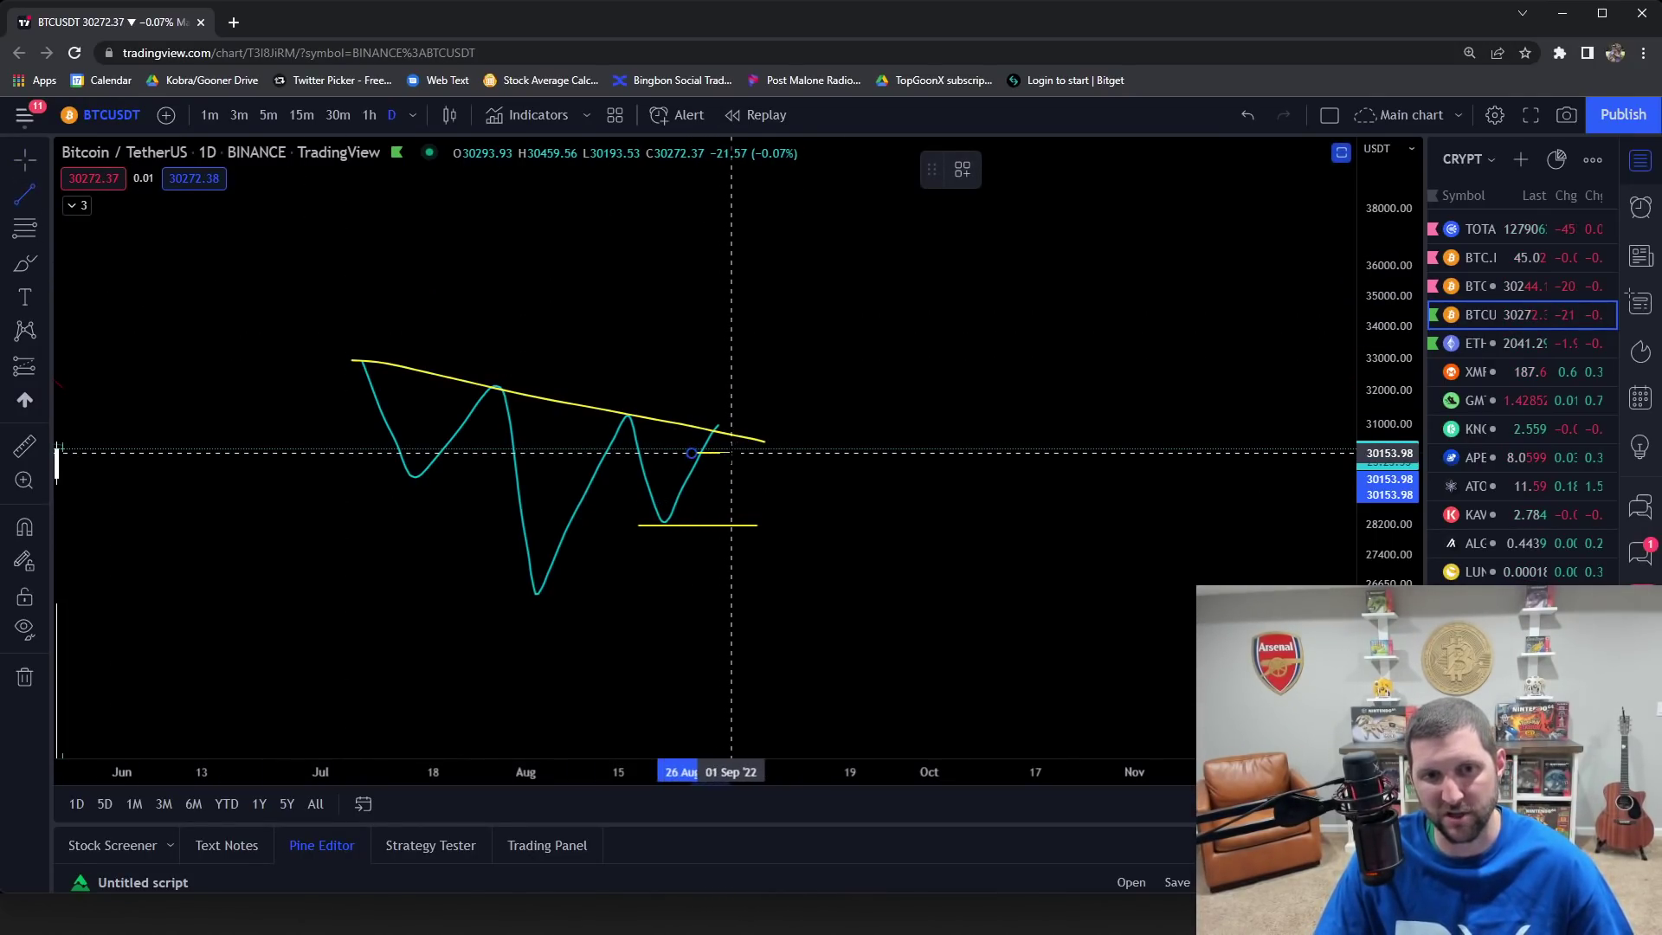
pyautogui.click(732, 450)
# Step: Brush a short rising stroke from the 30,154 line through the neckline, and colour it cyan
pyautogui.click(24, 263)
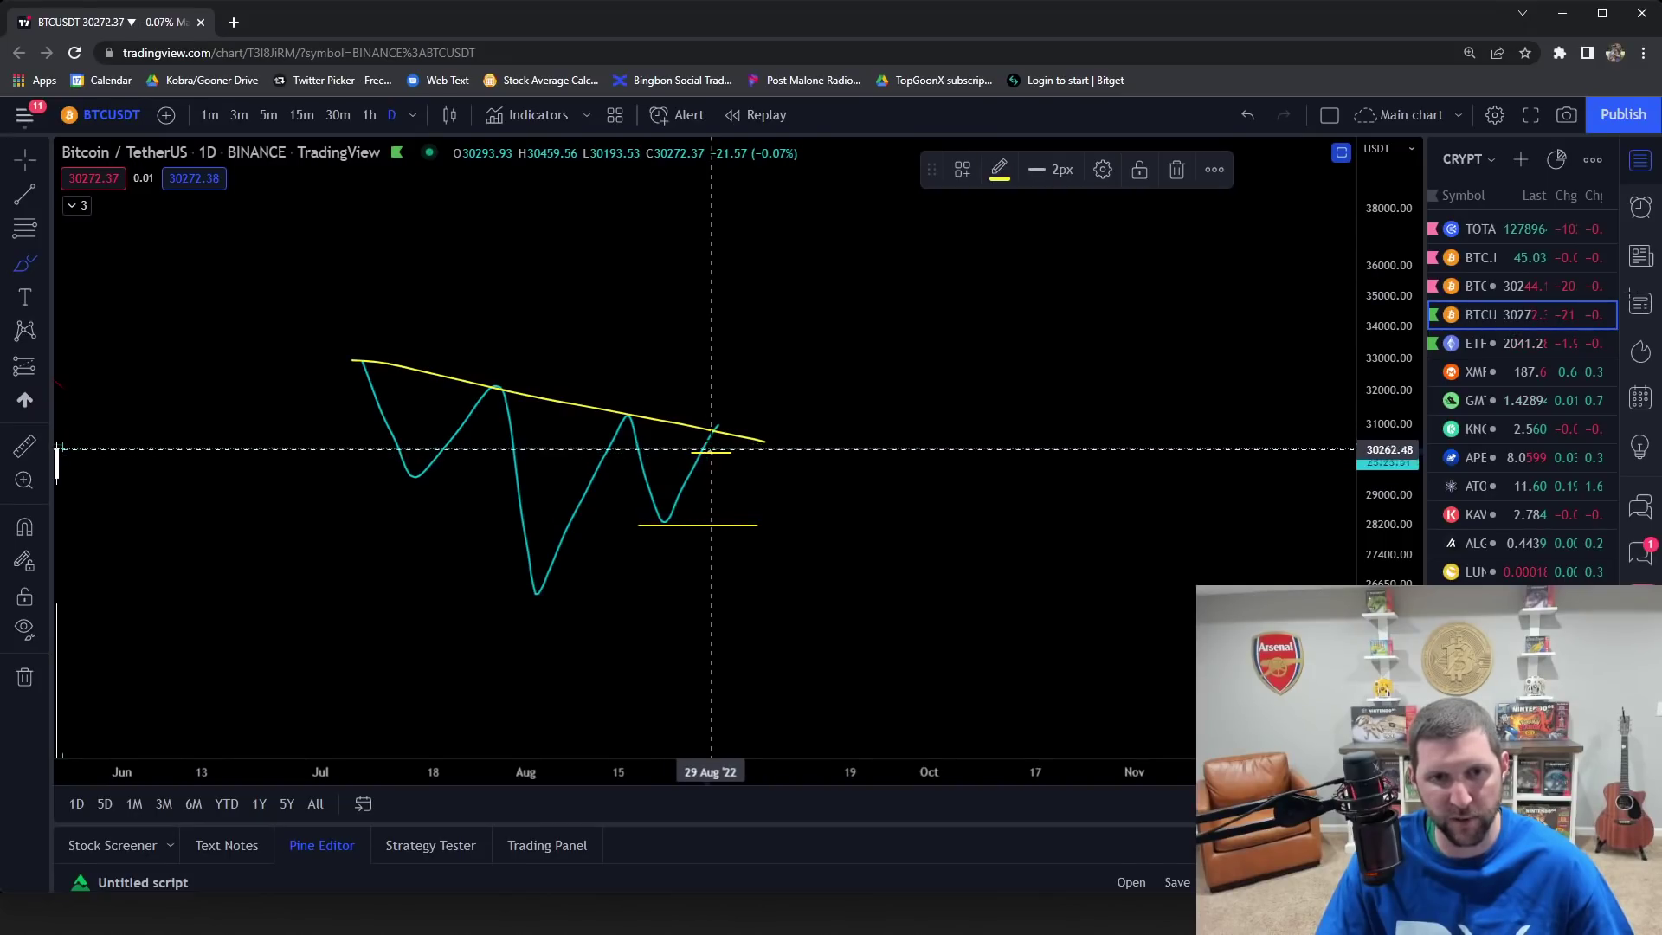
pyautogui.click(996, 178)
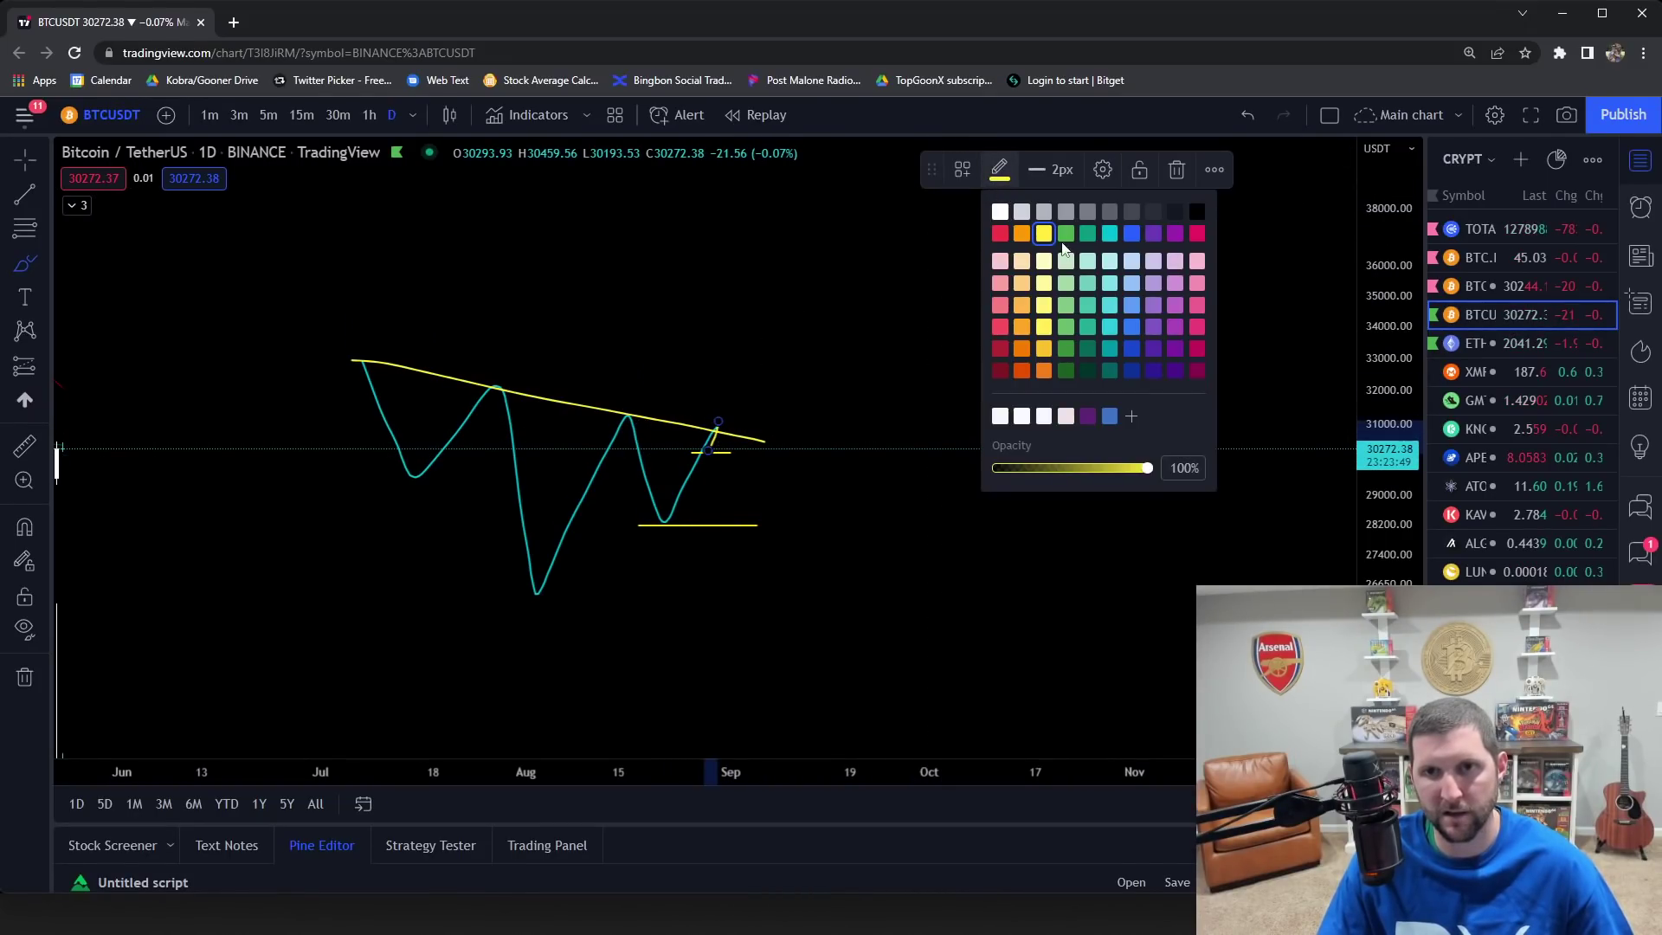
pyautogui.click(1112, 236)
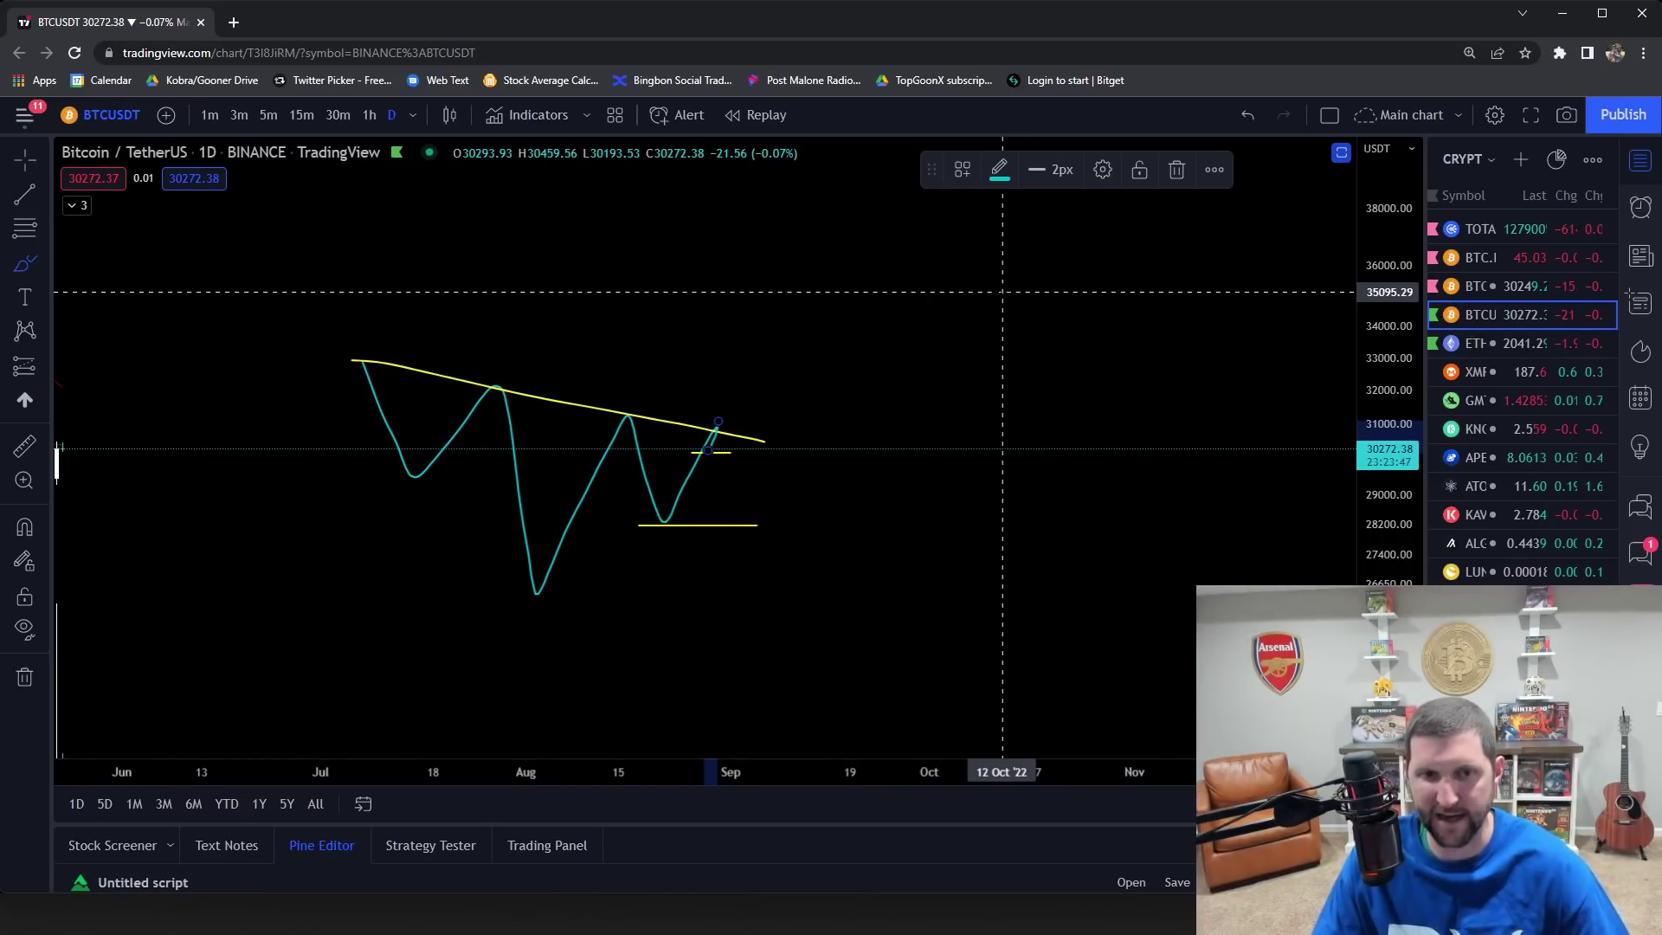
pyautogui.click(735, 459)
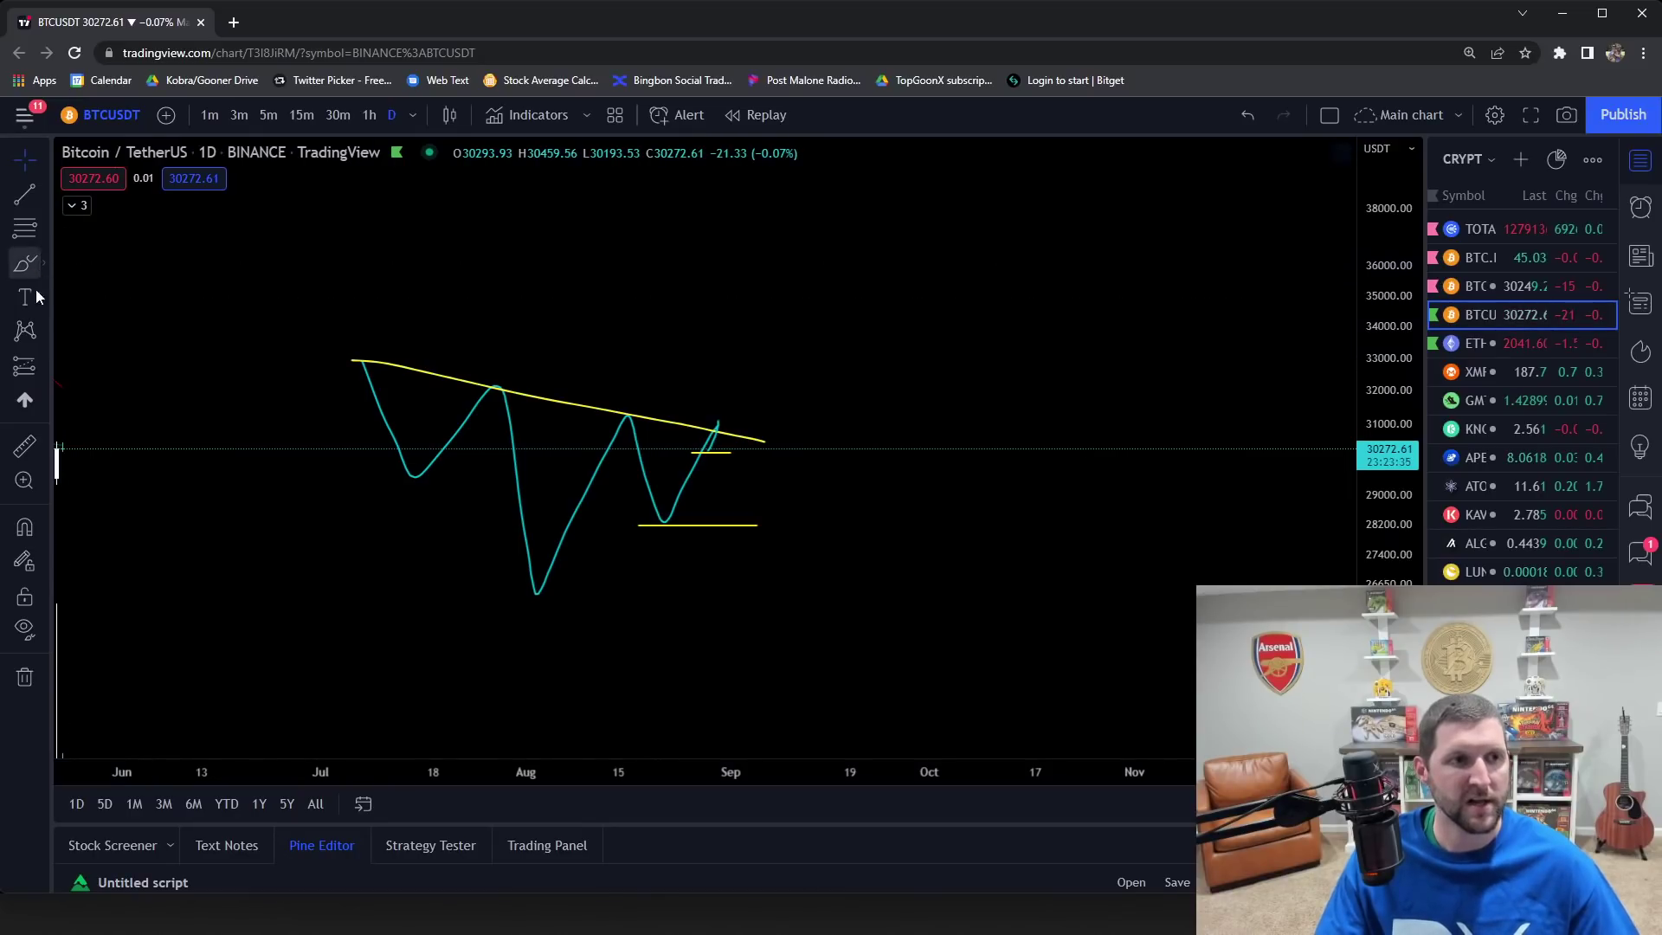
# Step: Draw a trend line from the head up to the neckline, and move it to project upward from the neckline breakout
pyautogui.click(26, 194)
pyautogui.click(507, 572)
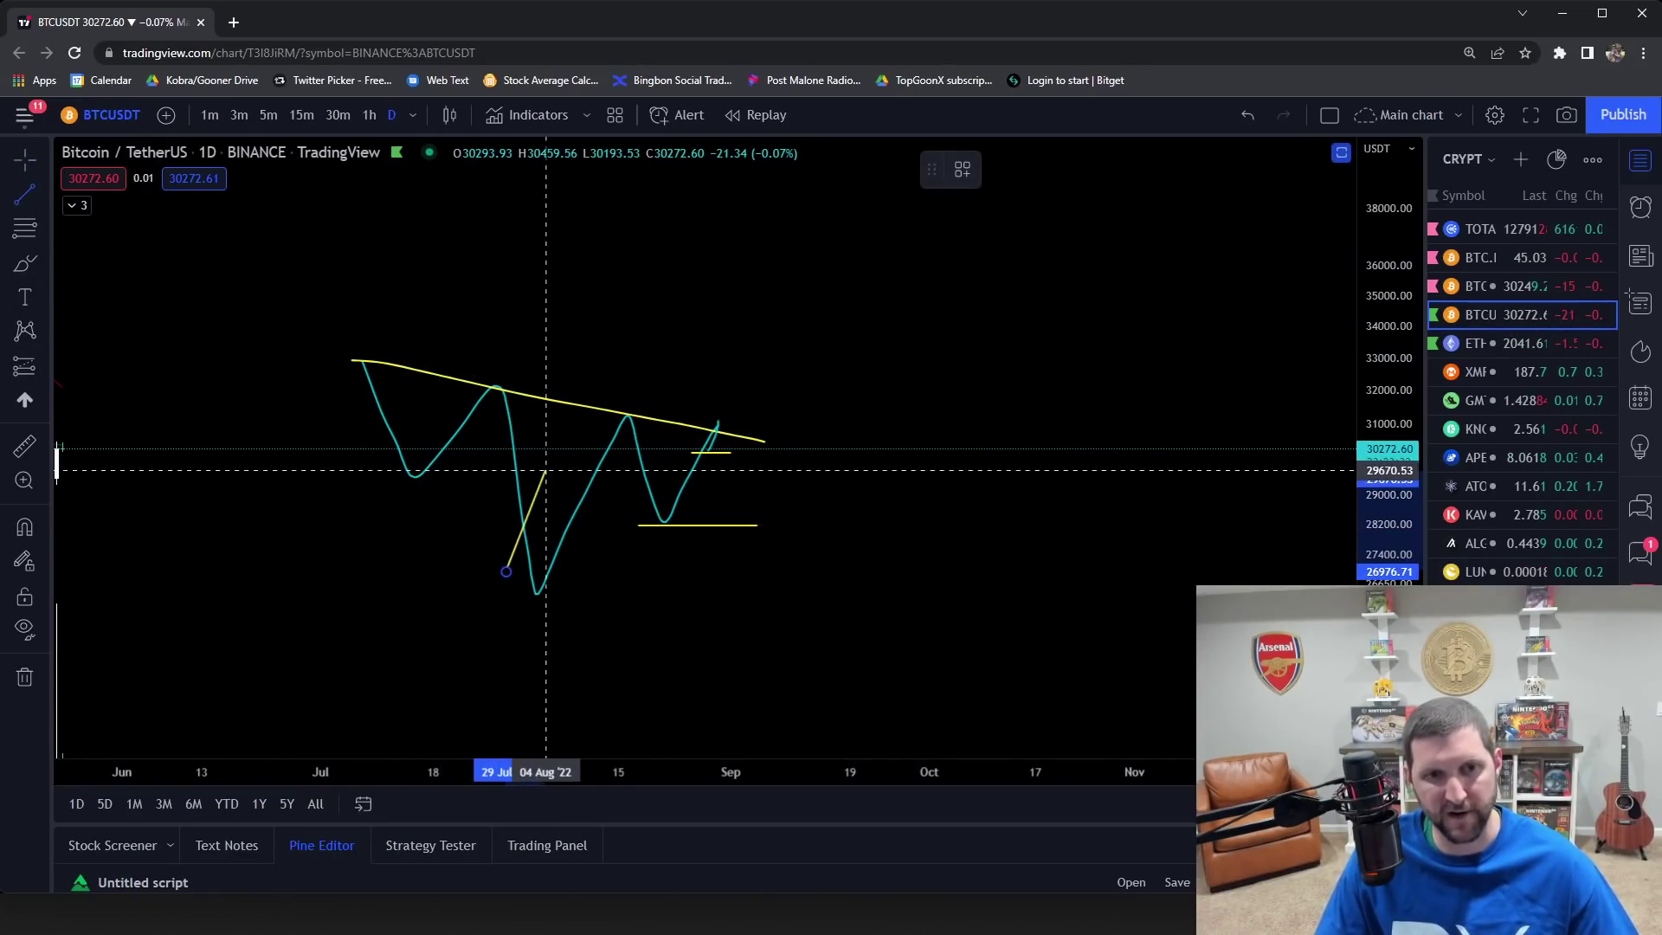
pyautogui.click(558, 398)
pyautogui.moveTo(549, 441); pyautogui.dragTo(767, 305)
# Step: Place a long position on 4 September 2022 with entry about 30,645, stop about 29,992 and target about 36,021
pyautogui.click(45, 366)
pyautogui.click(96, 380)
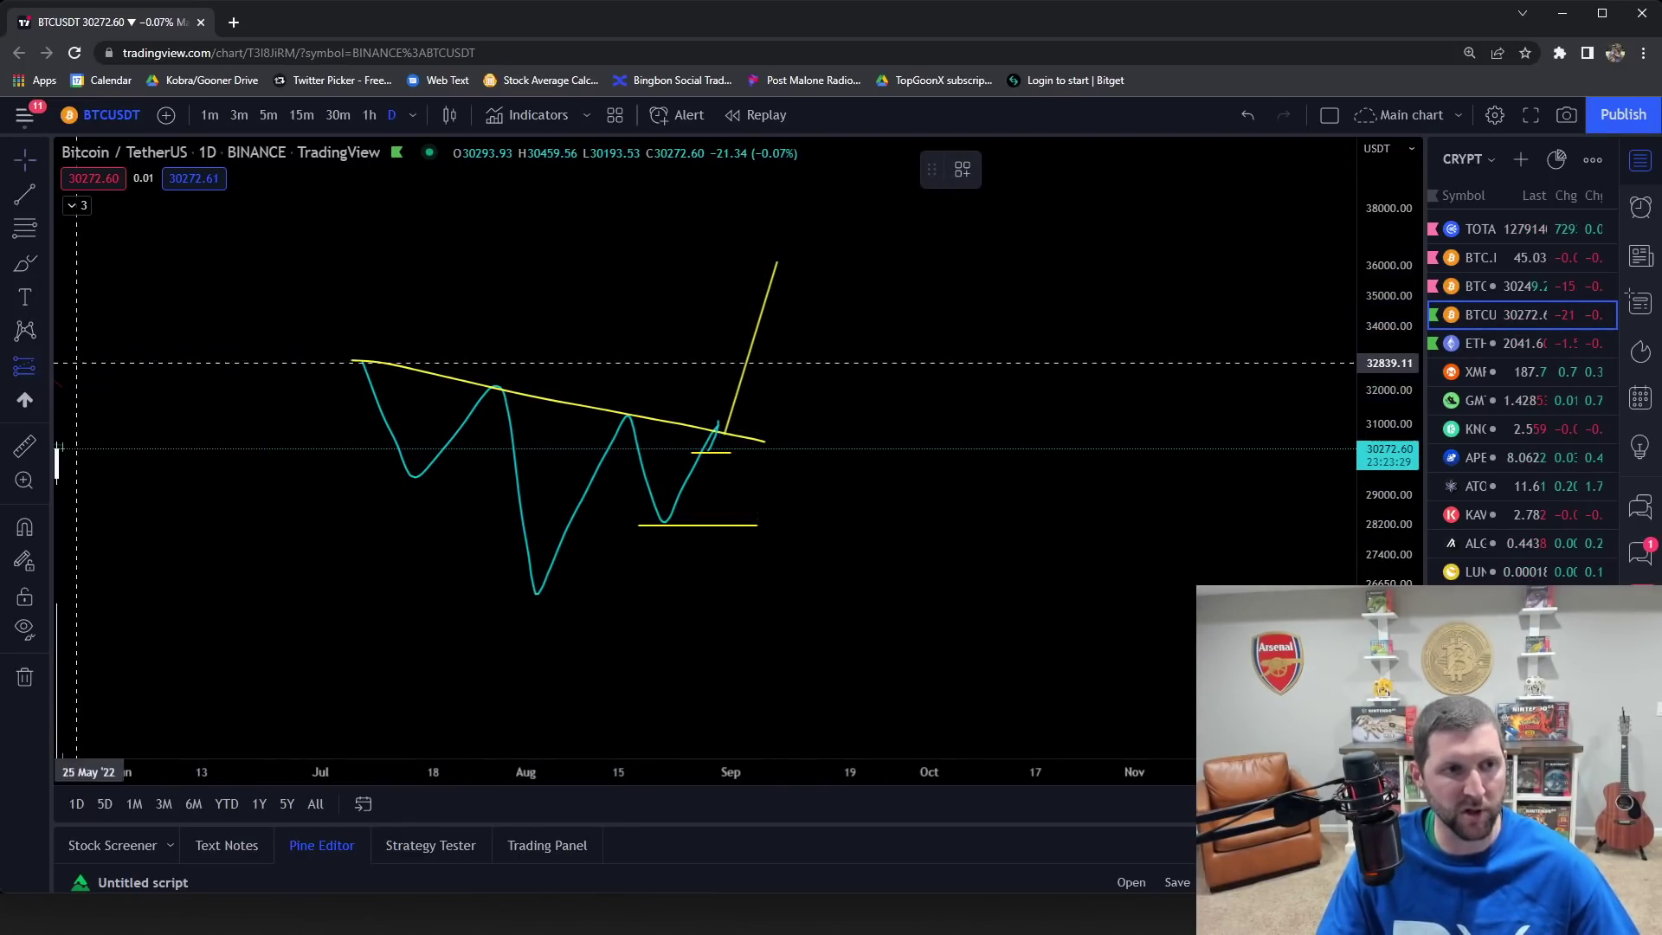
pyautogui.click(752, 435)
pyautogui.moveTo(756, 445); pyautogui.dragTo(763, 264)
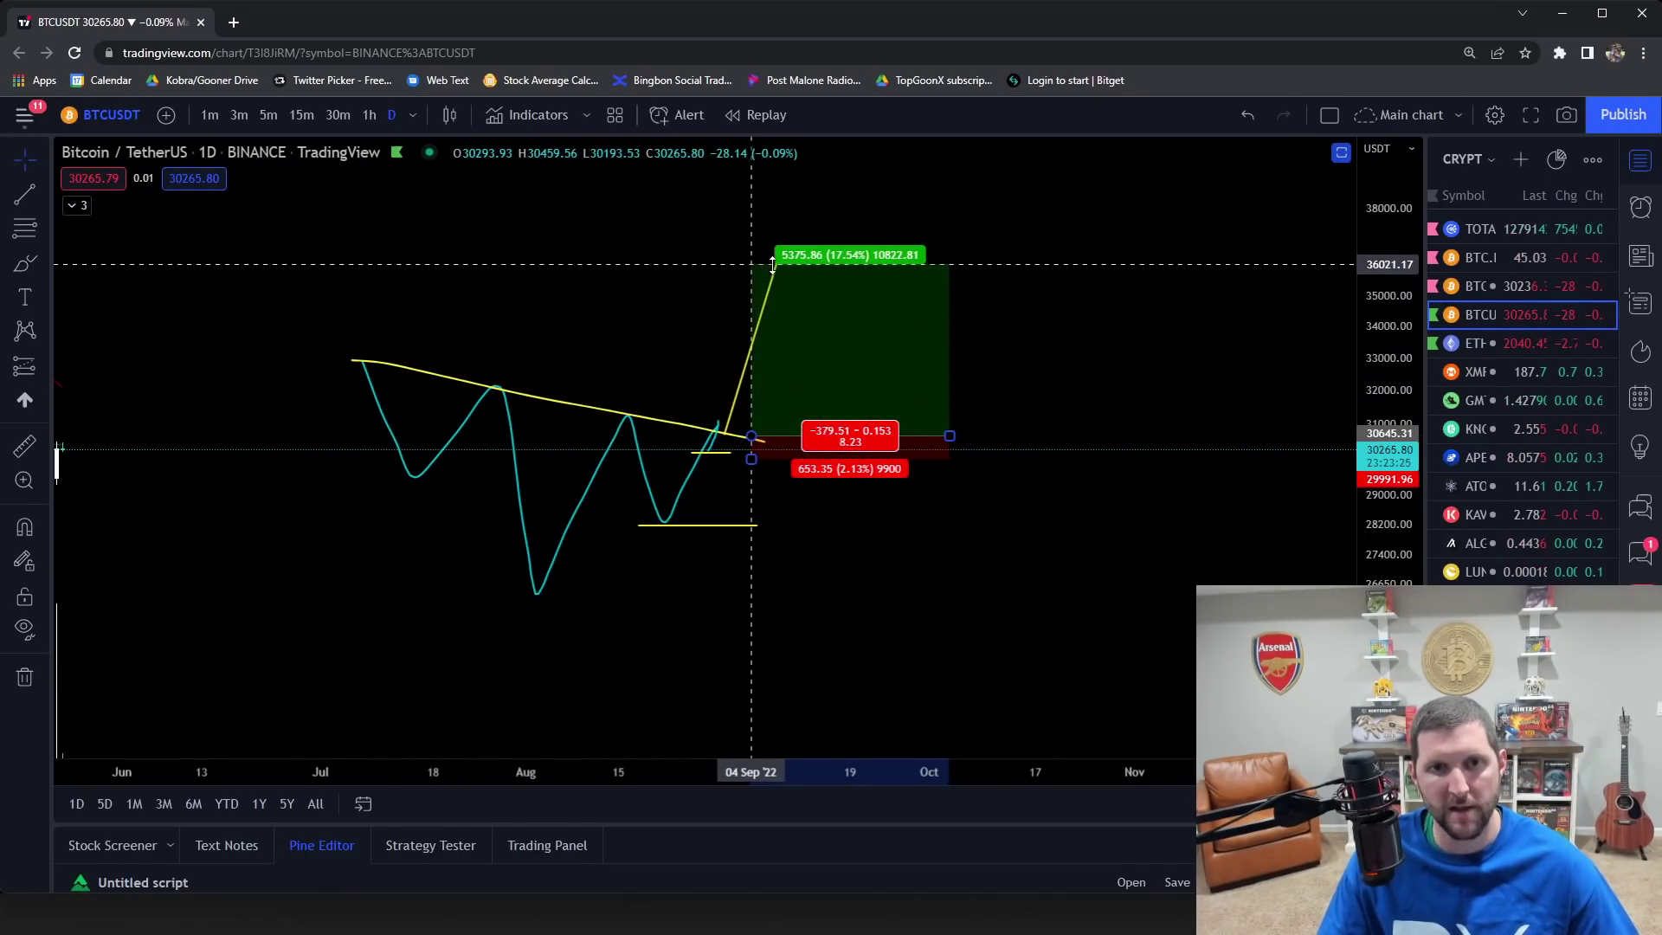
# Step: Lower the long position's stop to about 28,064, just beneath the right shoulder's horizontal line
pyautogui.scroll(1, 918, 588)
pyautogui.moveTo(904, 585); pyautogui.dragTo(901, 617)
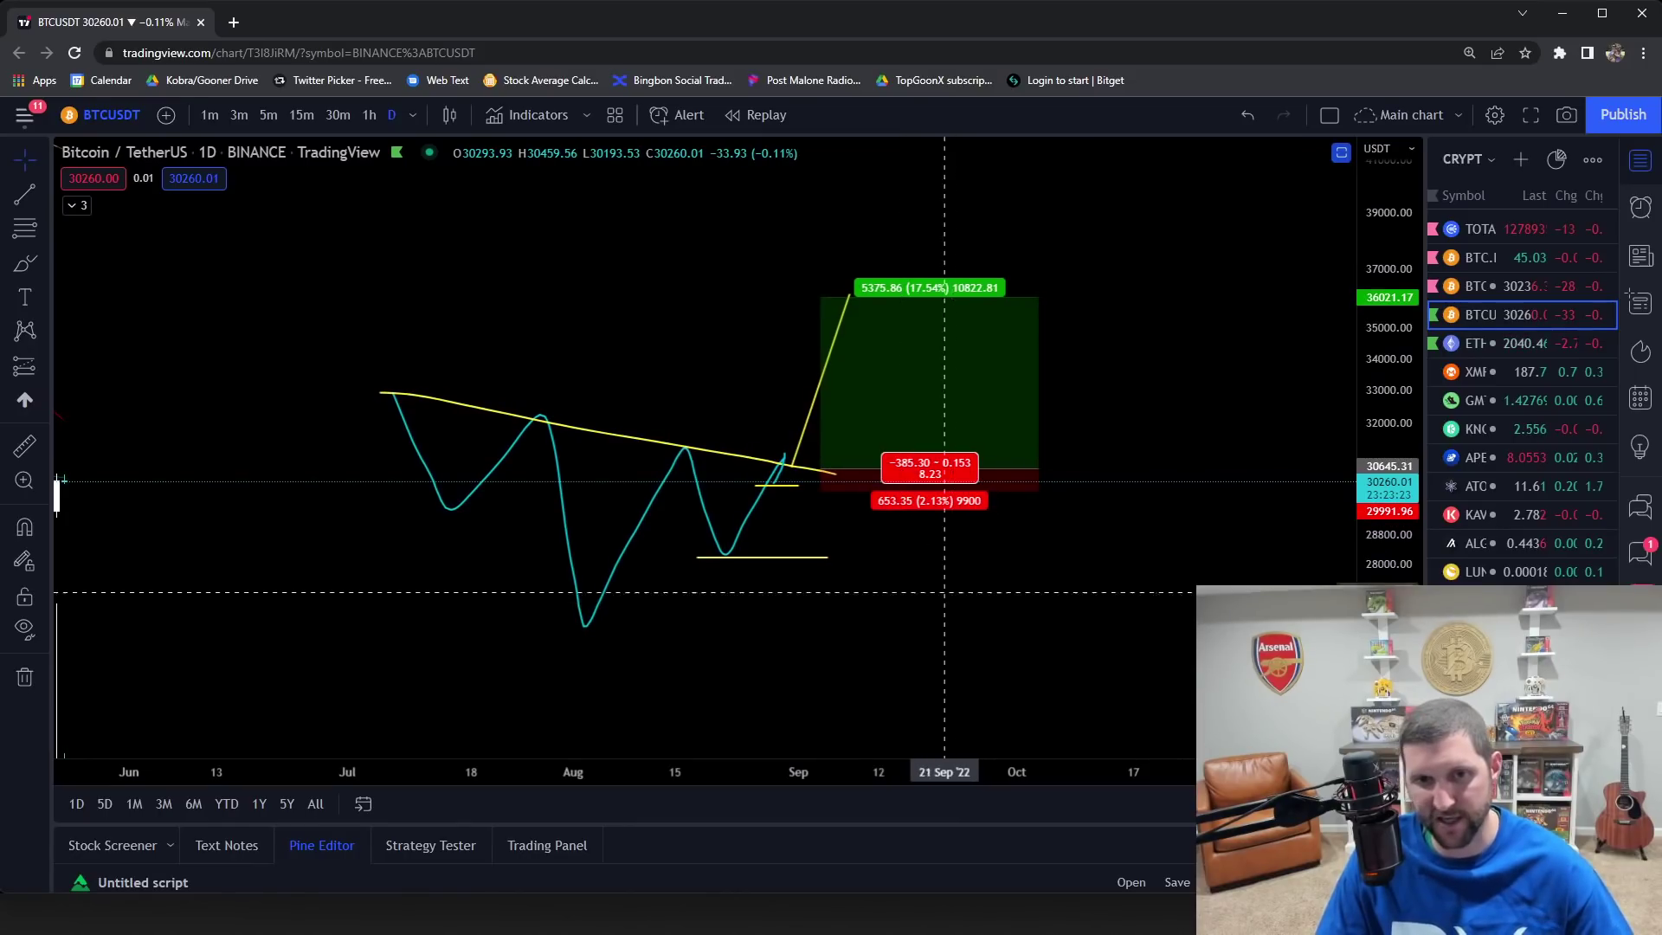
pyautogui.click(882, 438)
pyautogui.moveTo(820, 490); pyautogui.dragTo(848, 566)
pyautogui.click(1134, 614)
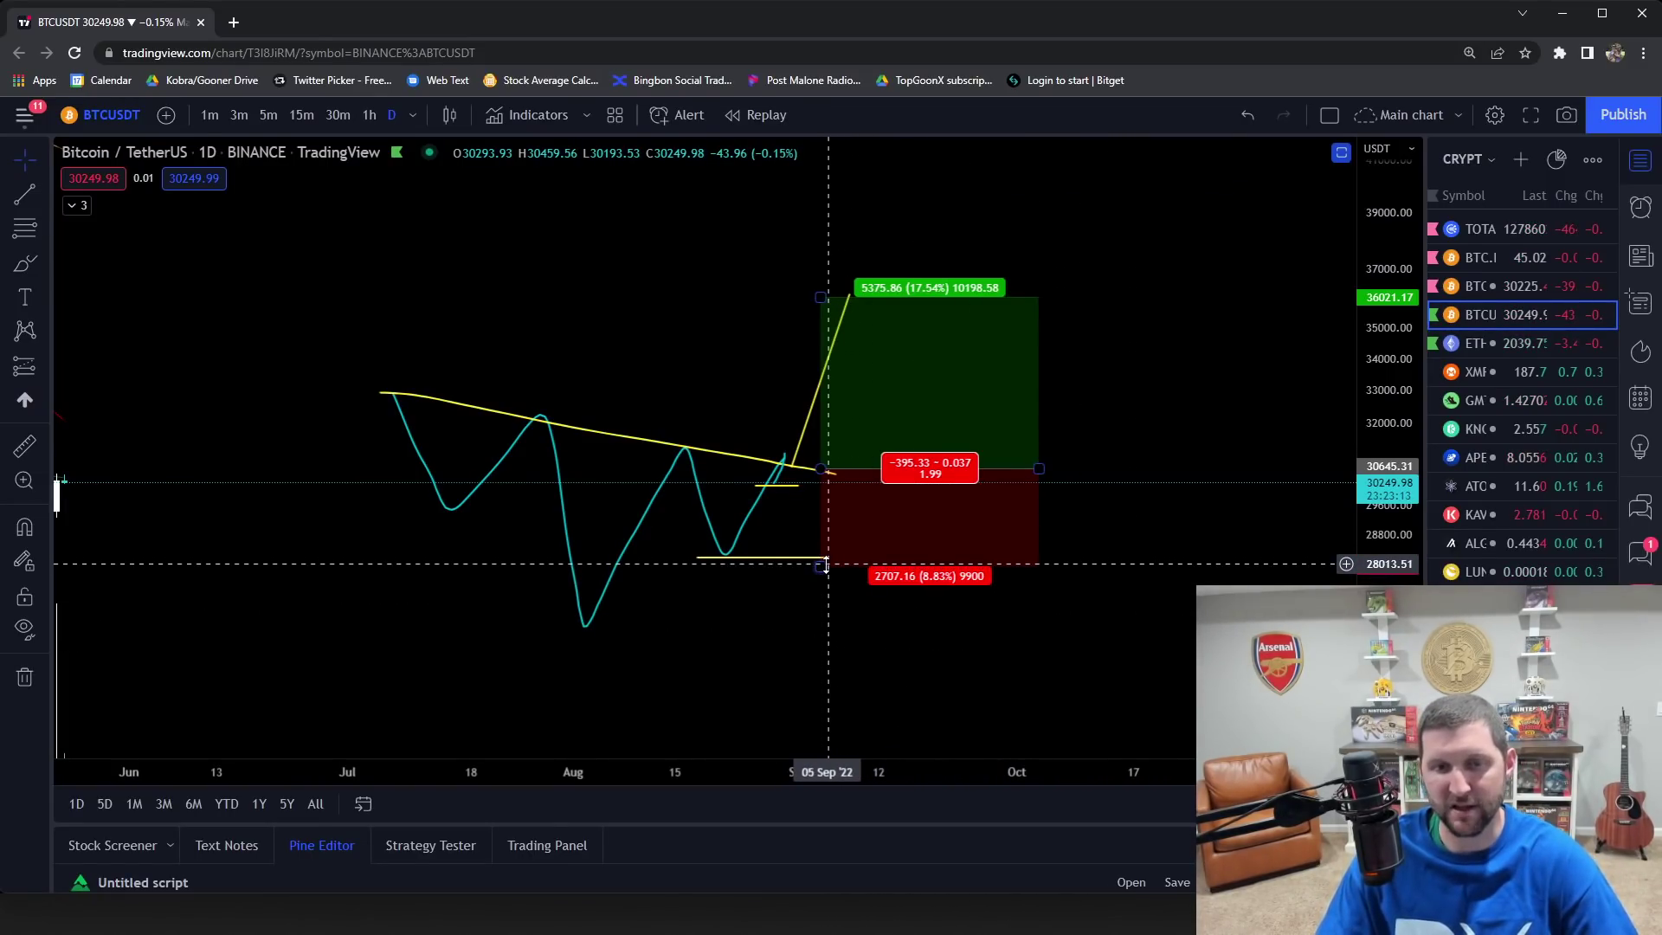
pyautogui.moveTo(824, 564)
pyautogui.mouseDown()
pyautogui.moveTo(821, 487)
pyautogui.moveTo(821, 567)
pyautogui.mouseUp()
pyautogui.click(1090, 567)
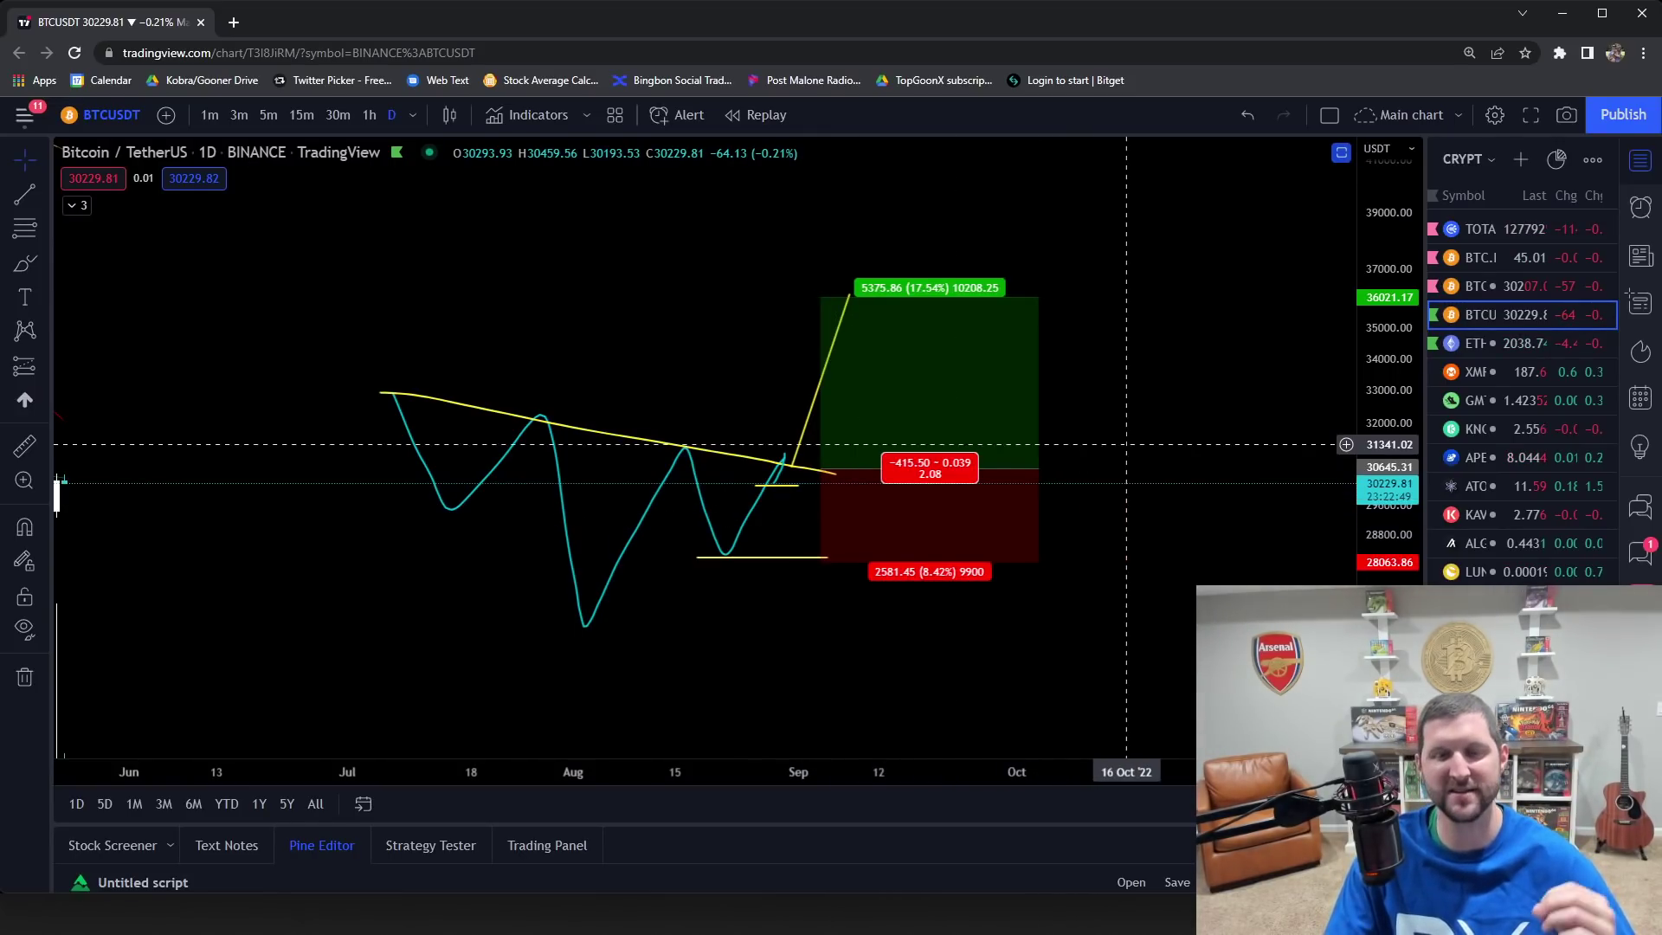
pyautogui.moveTo(976, 444)
pyautogui.mouseDown()
pyautogui.moveTo(976, 420)
pyautogui.moveTo(976, 435)
pyautogui.mouseUp()
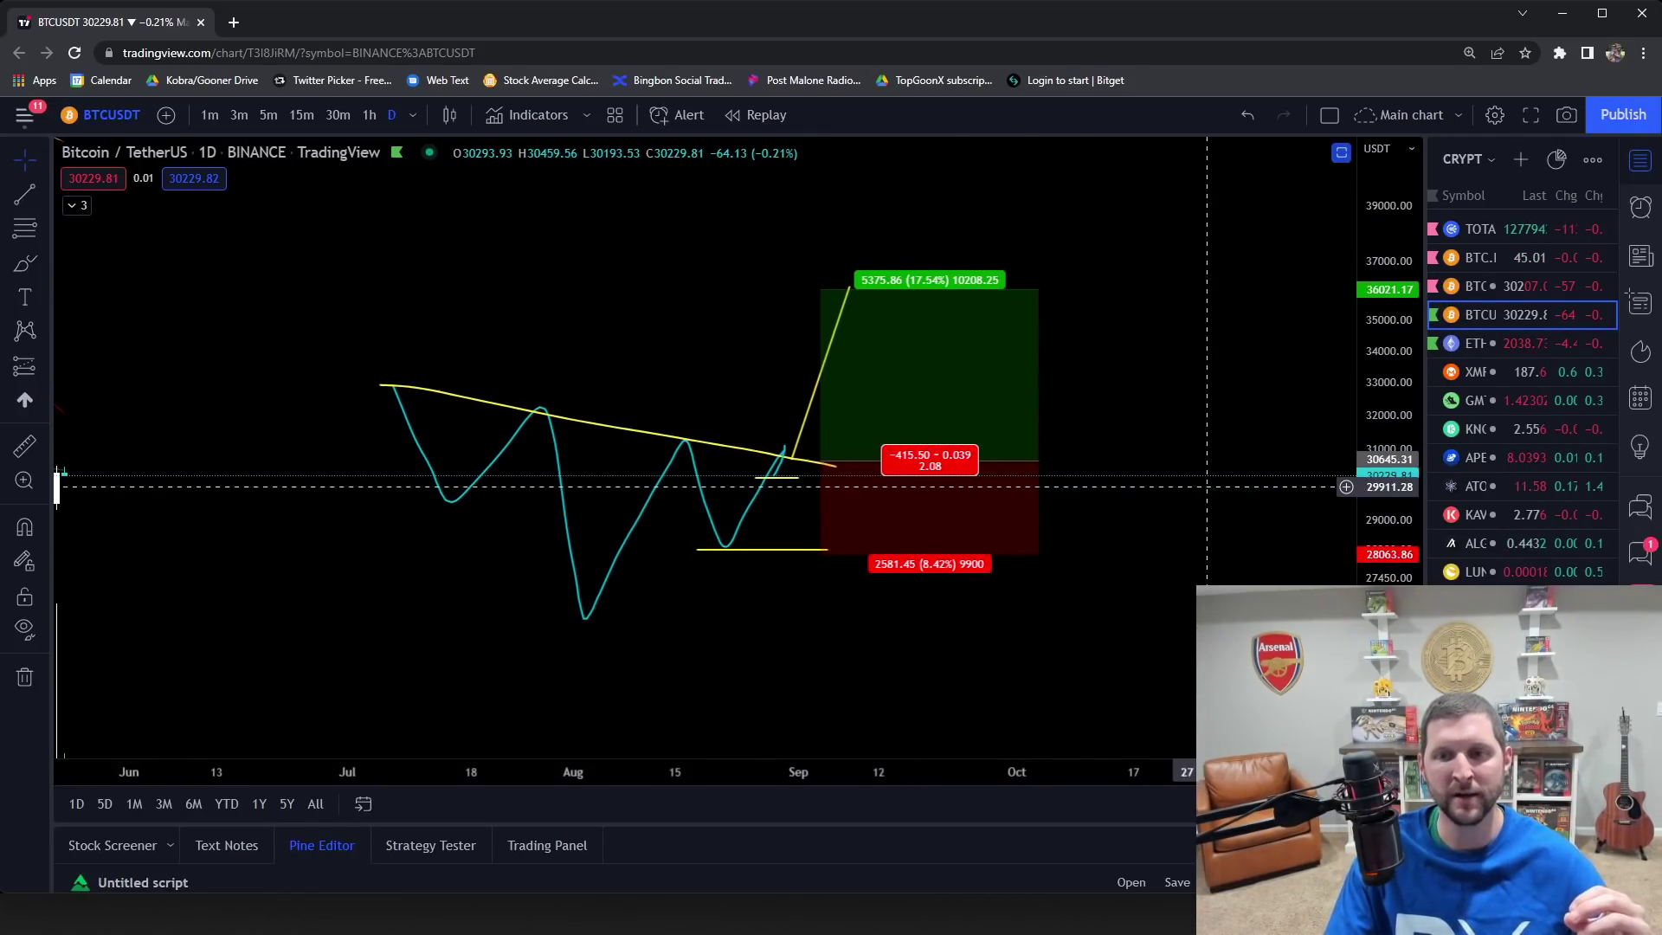
pyautogui.moveTo(1381, 520); pyautogui.dragTo(1382, 506)
pyautogui.moveTo(1068, 501); pyautogui.dragTo(1098, 478)
pyautogui.rightClick(1098, 520)
pyautogui.click(1076, 534)
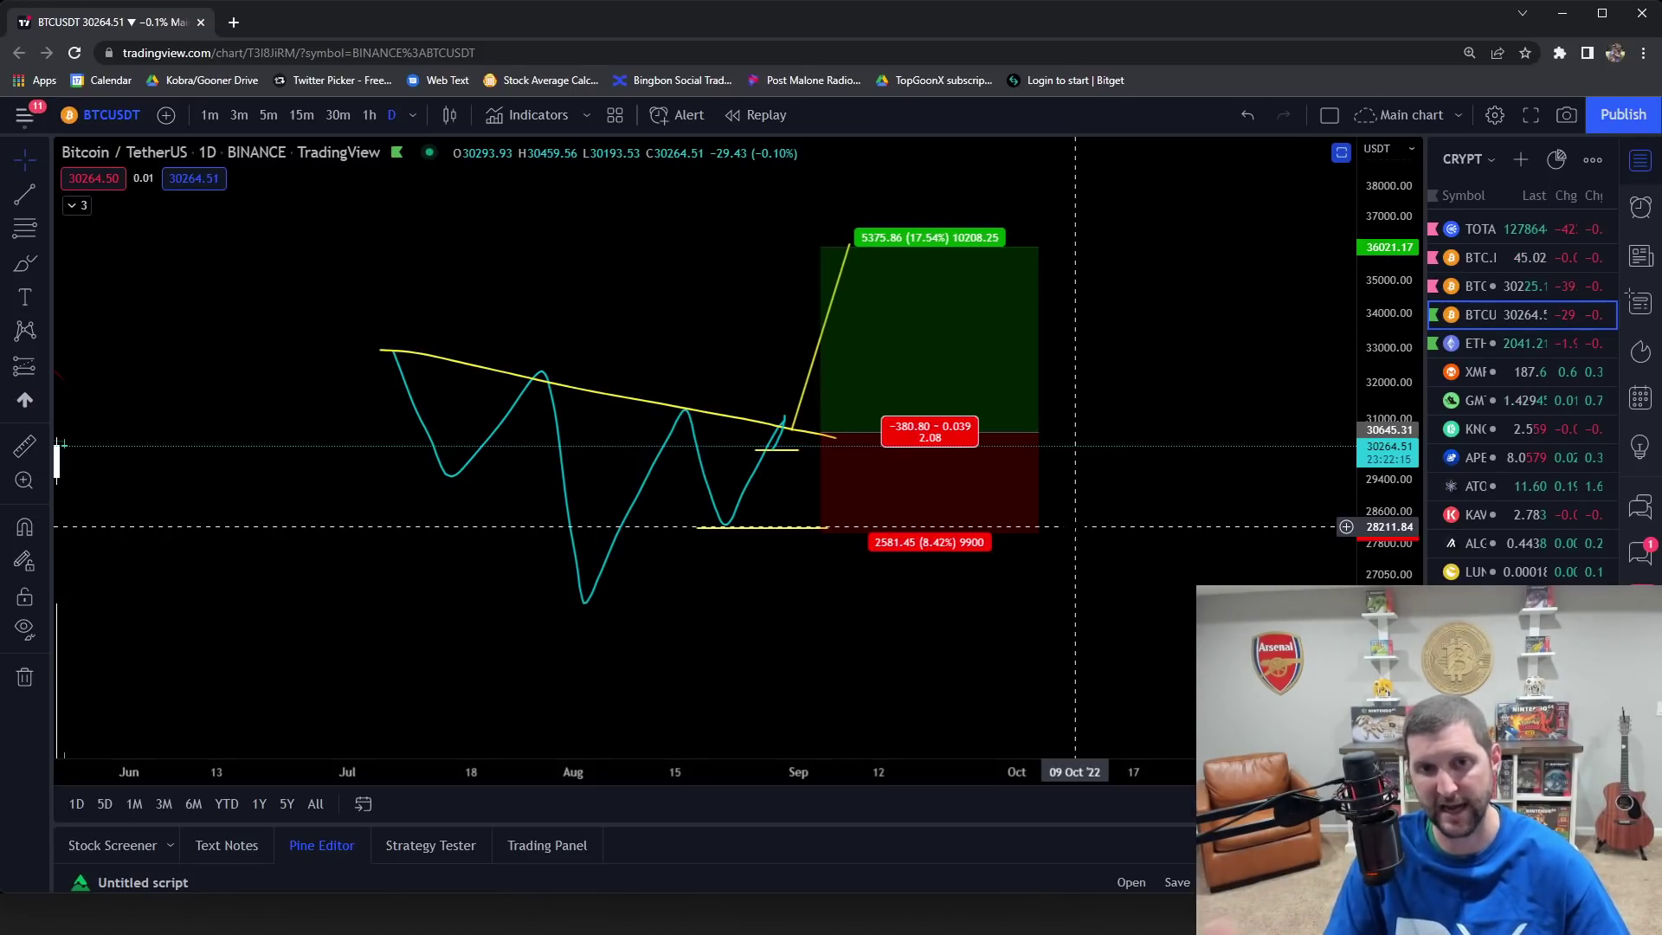
pyautogui.rightClick(1075, 525)
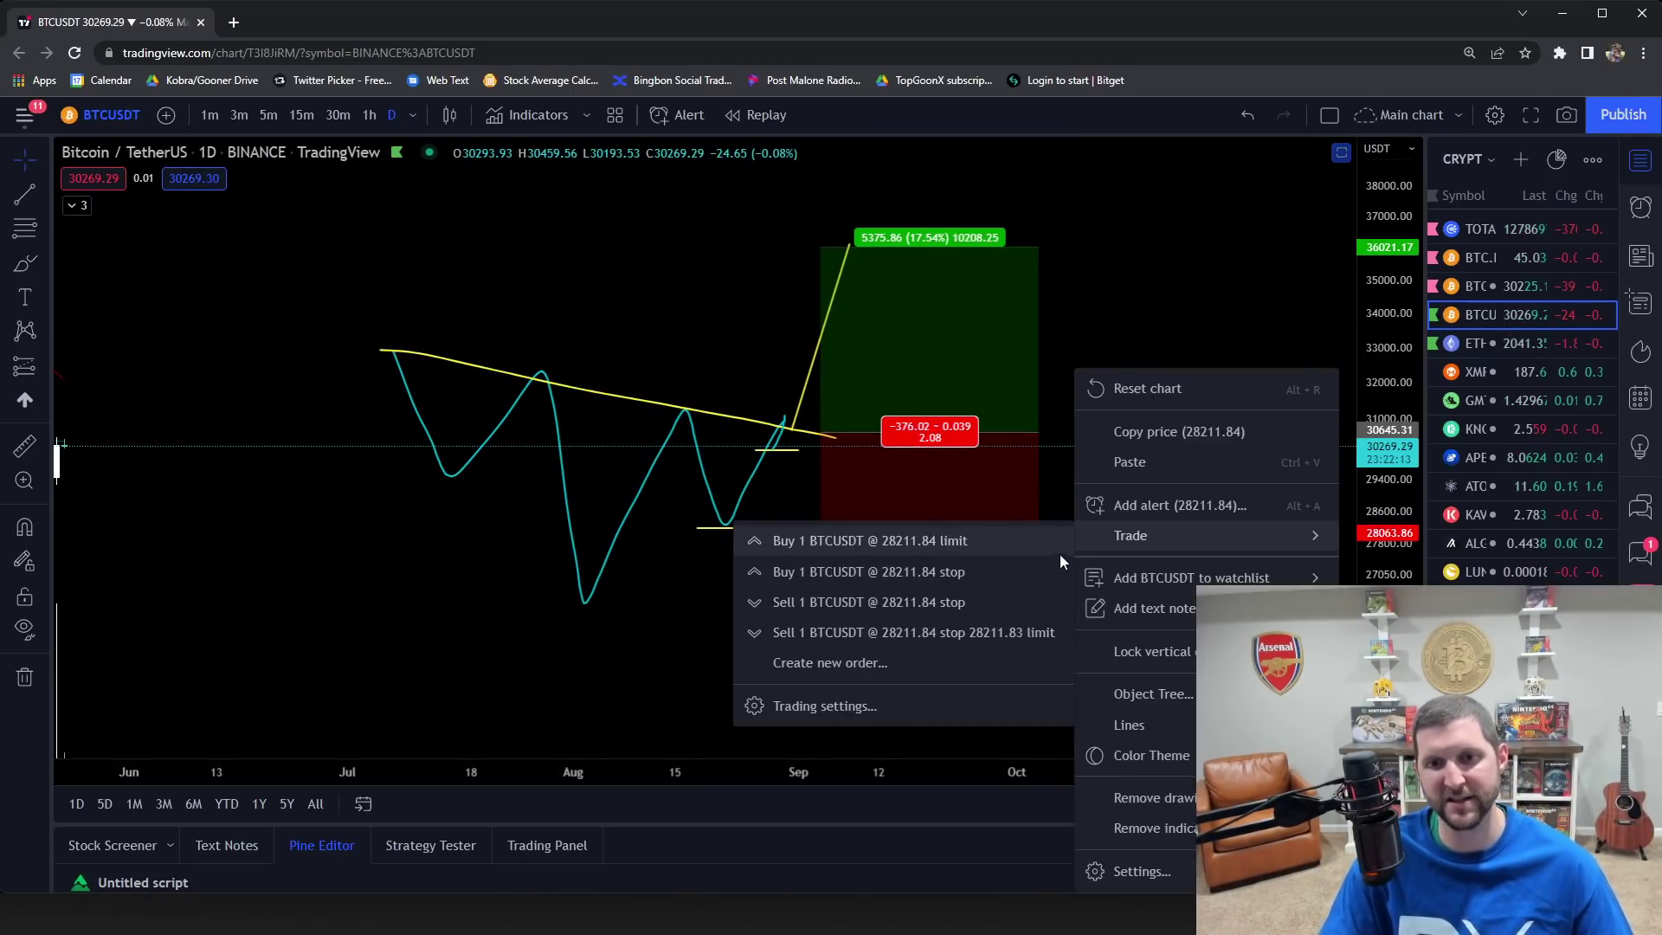
pyautogui.click(1206, 338)
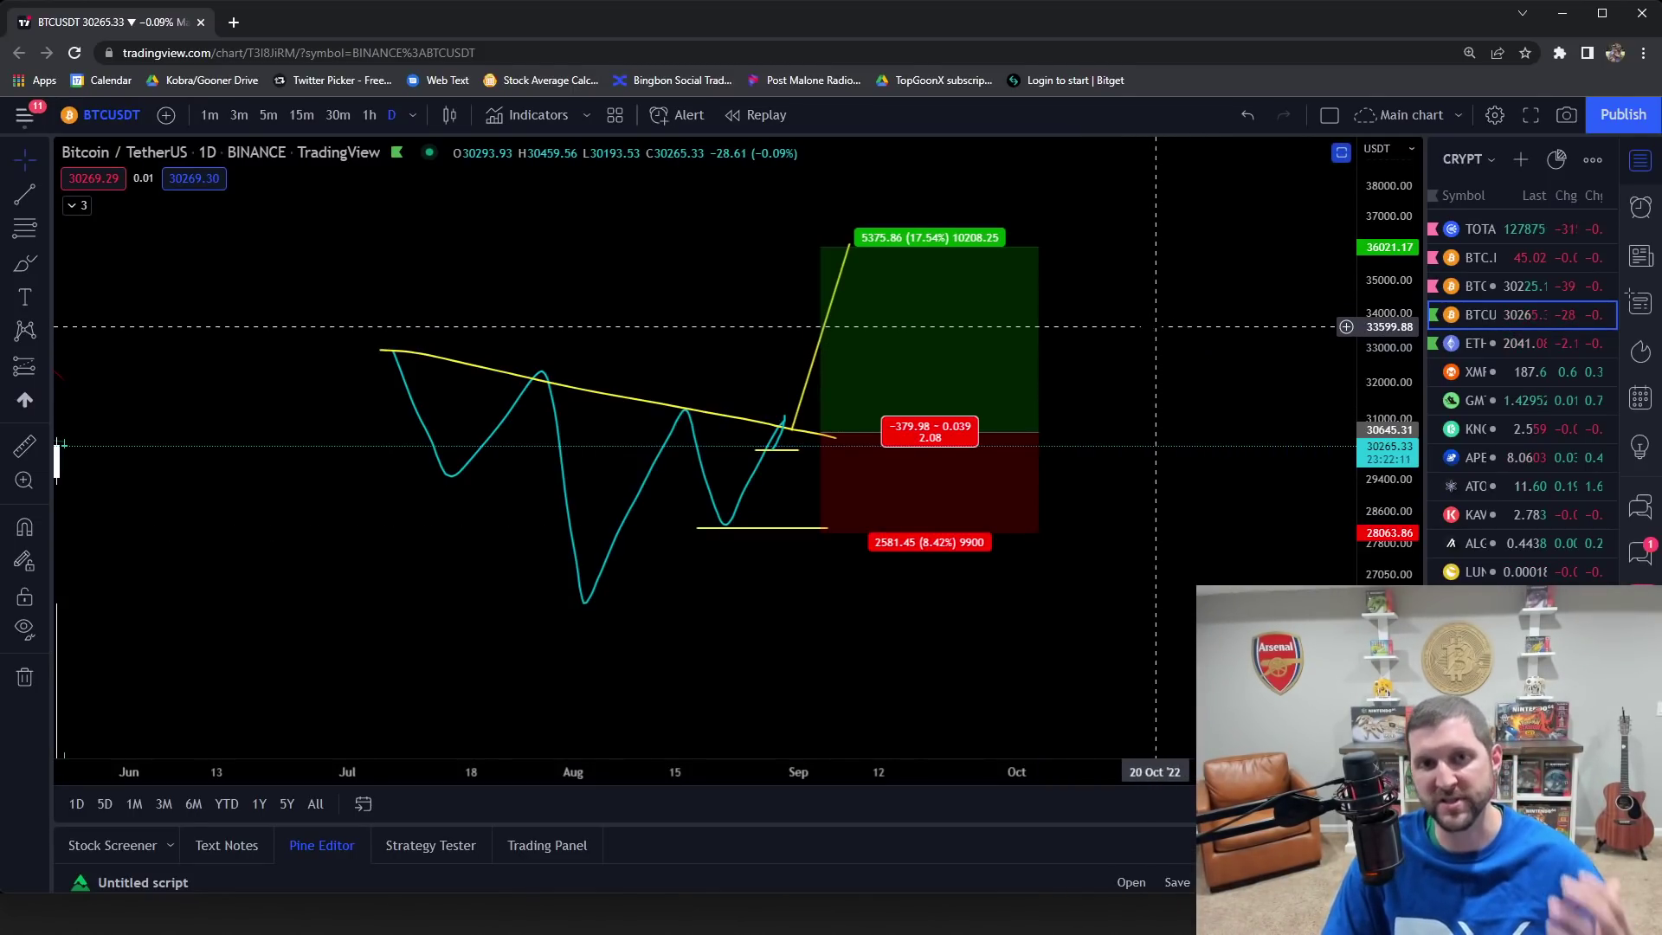
pyautogui.moveTo(1366, 472); pyautogui.dragTo(467, 471)
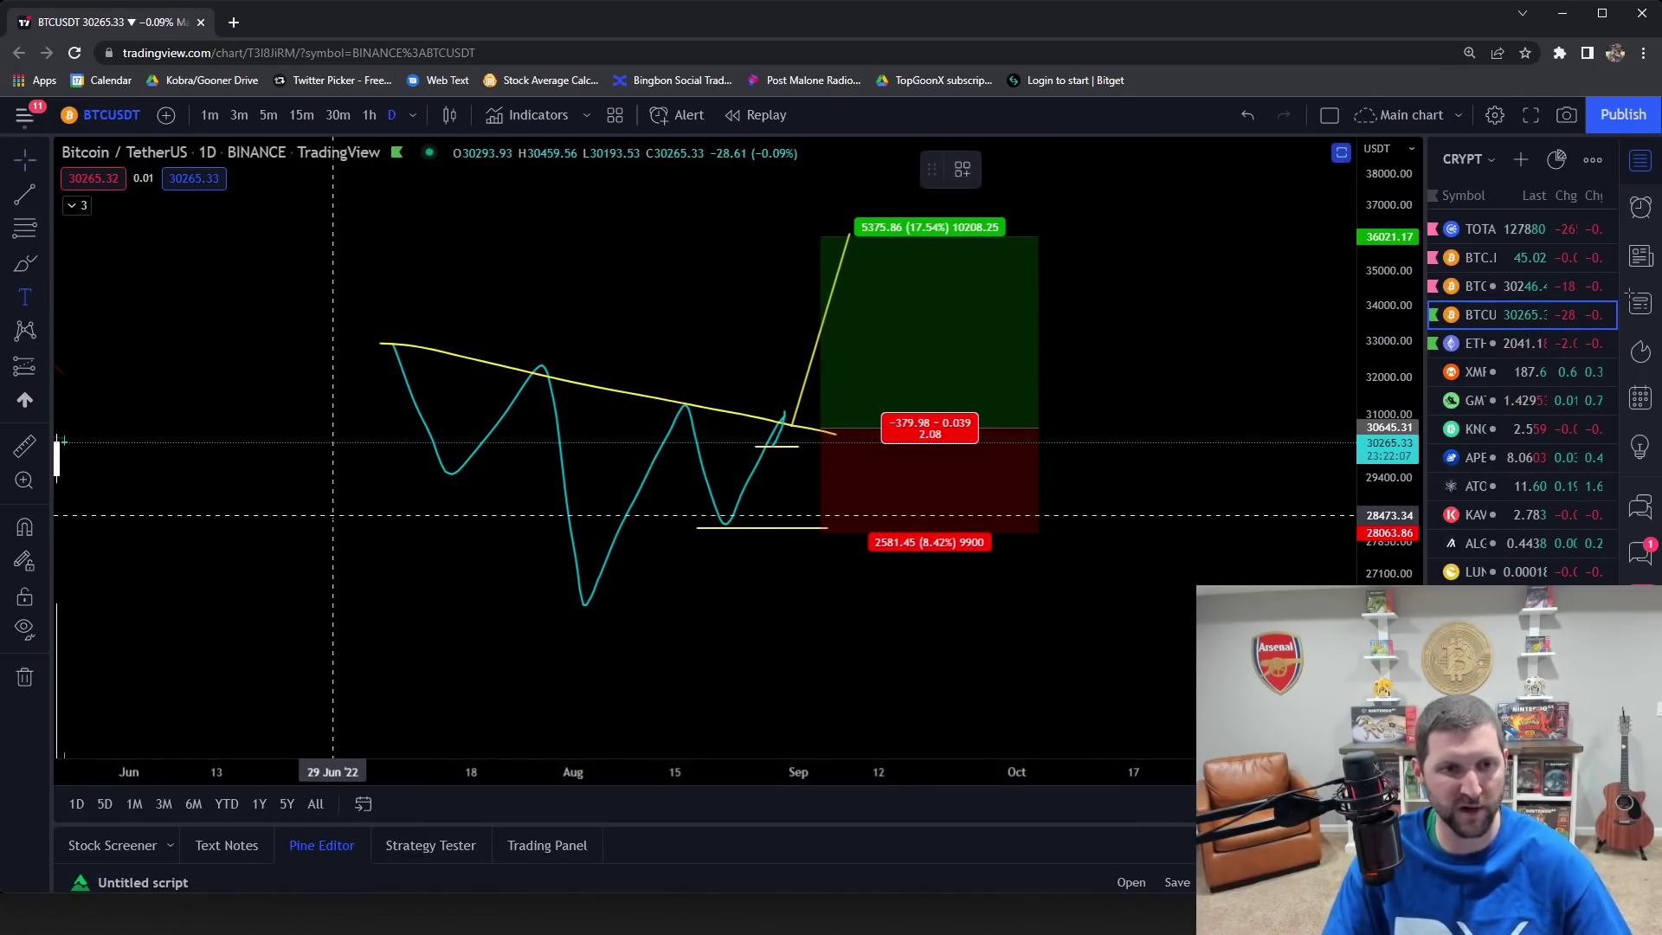
# Step: Remove all drawings from the chart, and place a text annotation on 17 July 2022 at about 33,096
pyautogui.rightClick(362, 369)
pyautogui.click(471, 797)
pyautogui.click(24, 297)
pyautogui.click(465, 337)
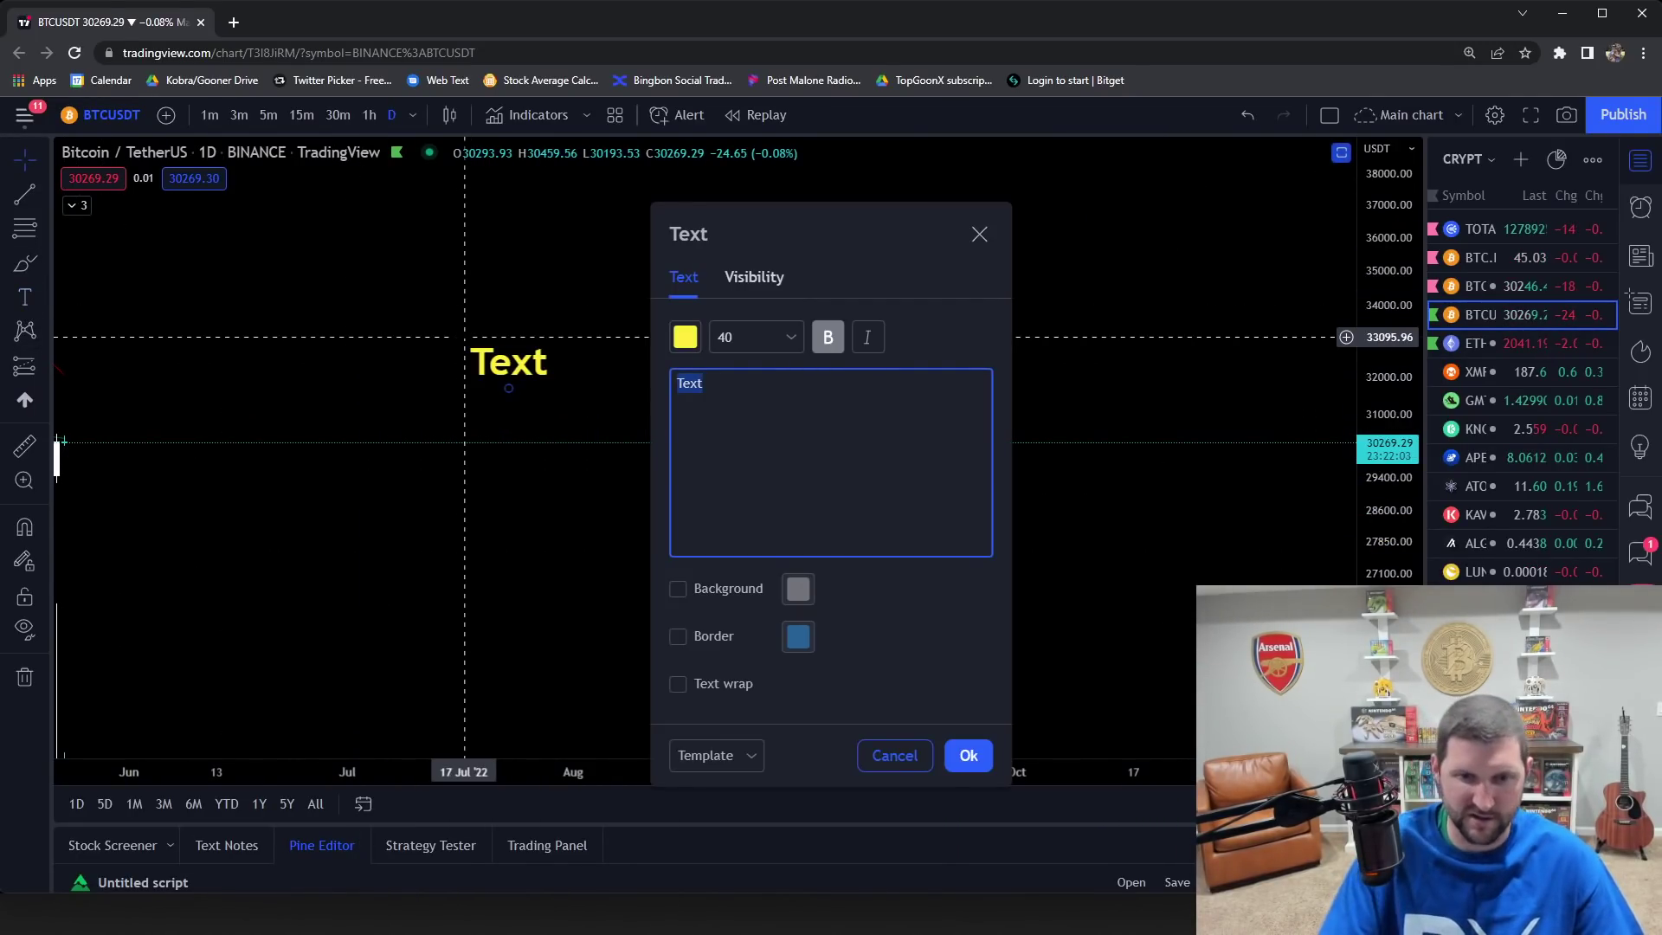
# Step: Set the text annotation's font size to 24 and replace its placeholder text with "$10,000"
pyautogui.click(792, 339)
pyautogui.click(775, 549)
pyautogui.hotkey('ctrl', 'a')
pyautogui.press('BackSpace')
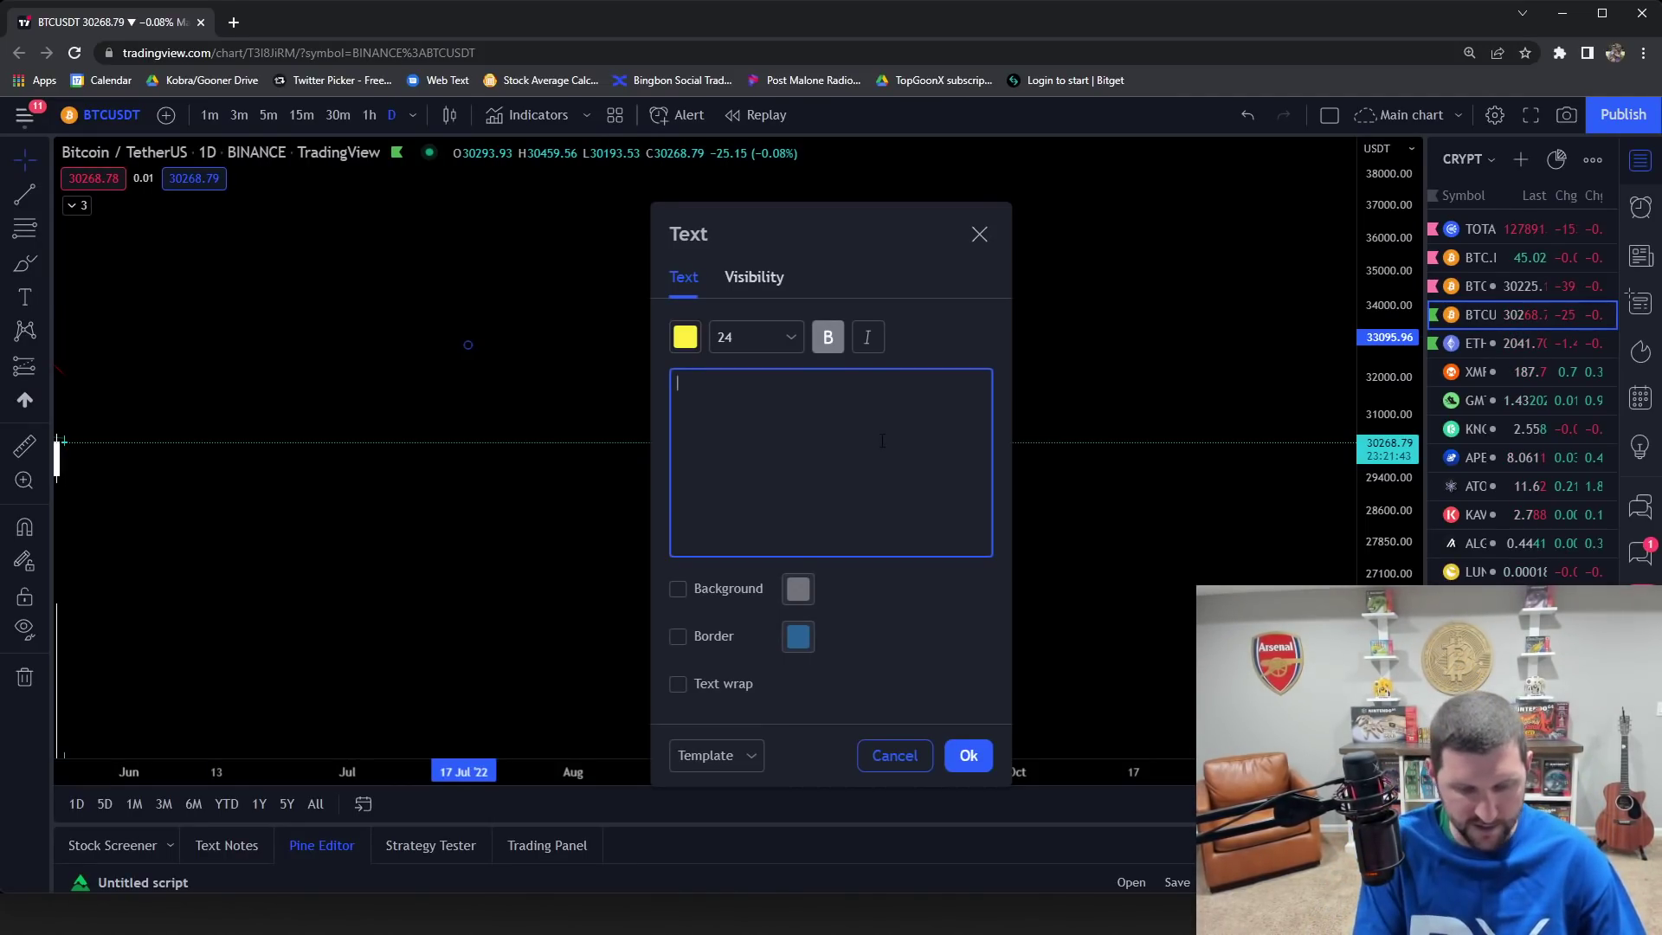
pyautogui.write('$10,000')
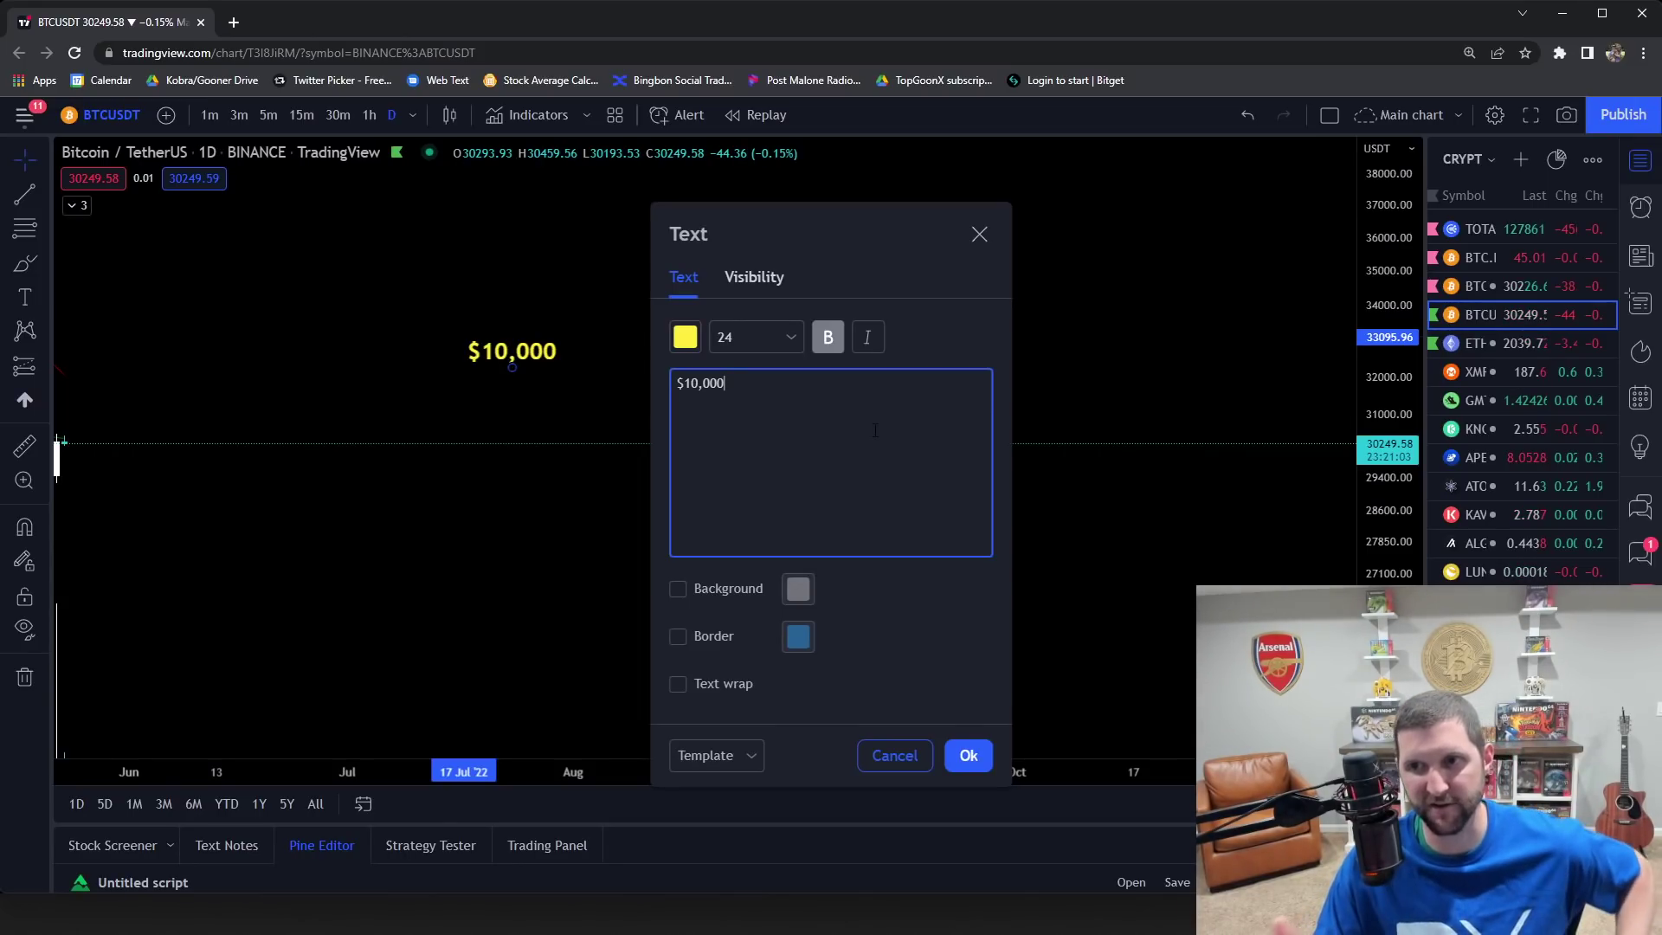
pyautogui.click(772, 394)
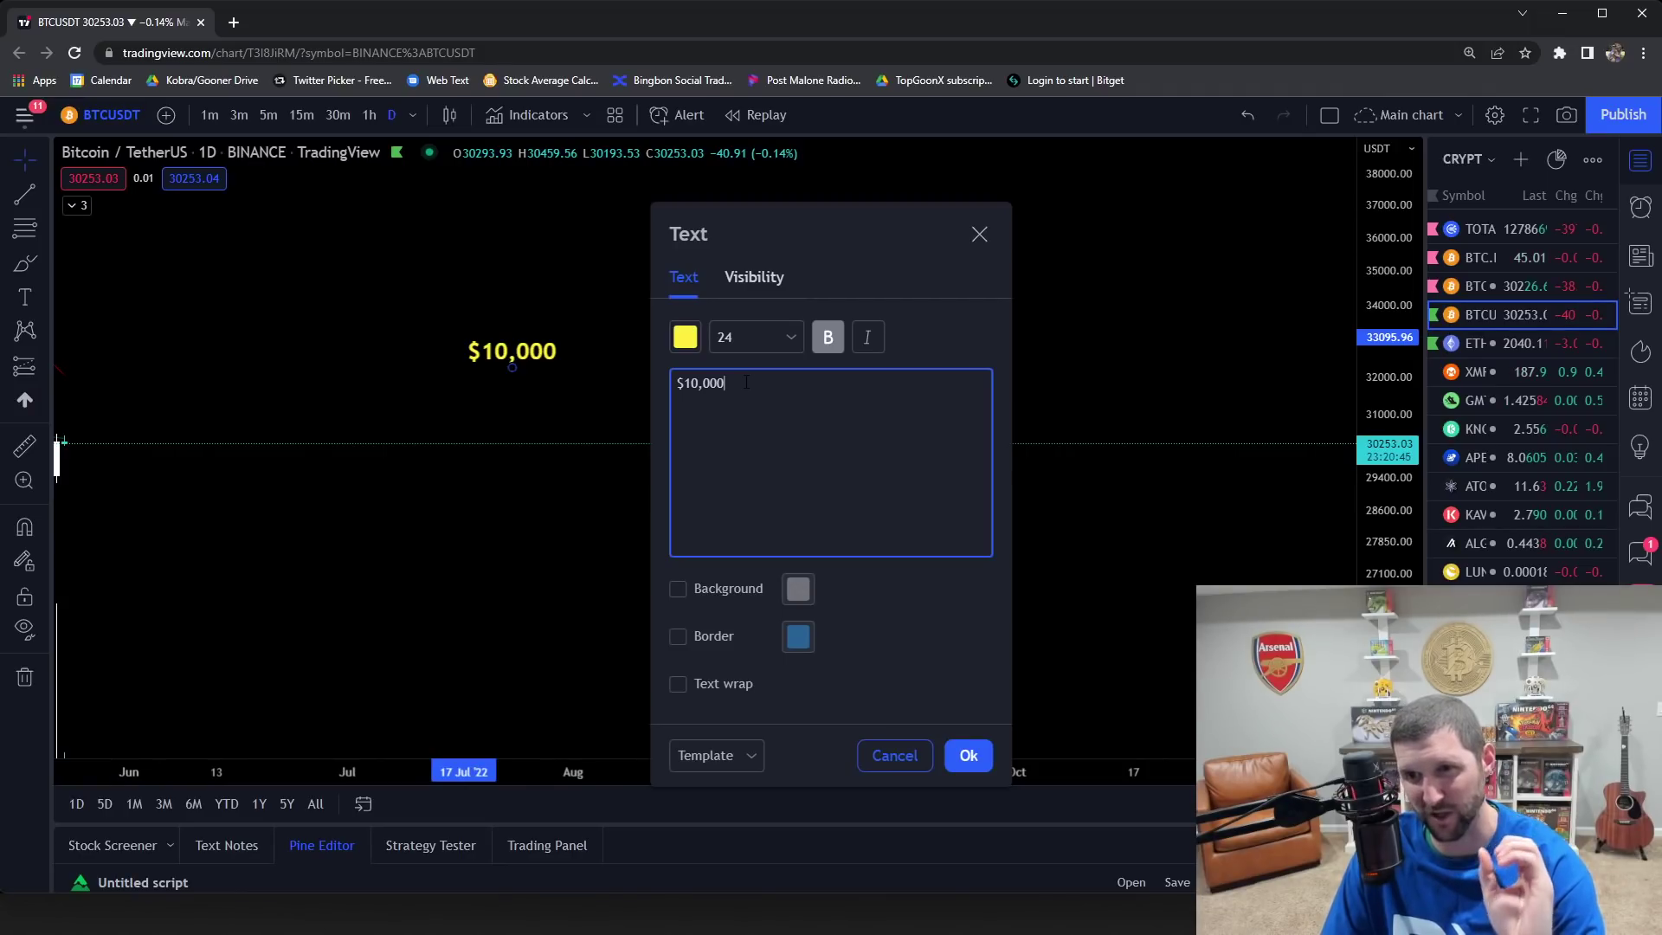
pyautogui.moveTo(741, 379); pyautogui.dragTo(663, 381)
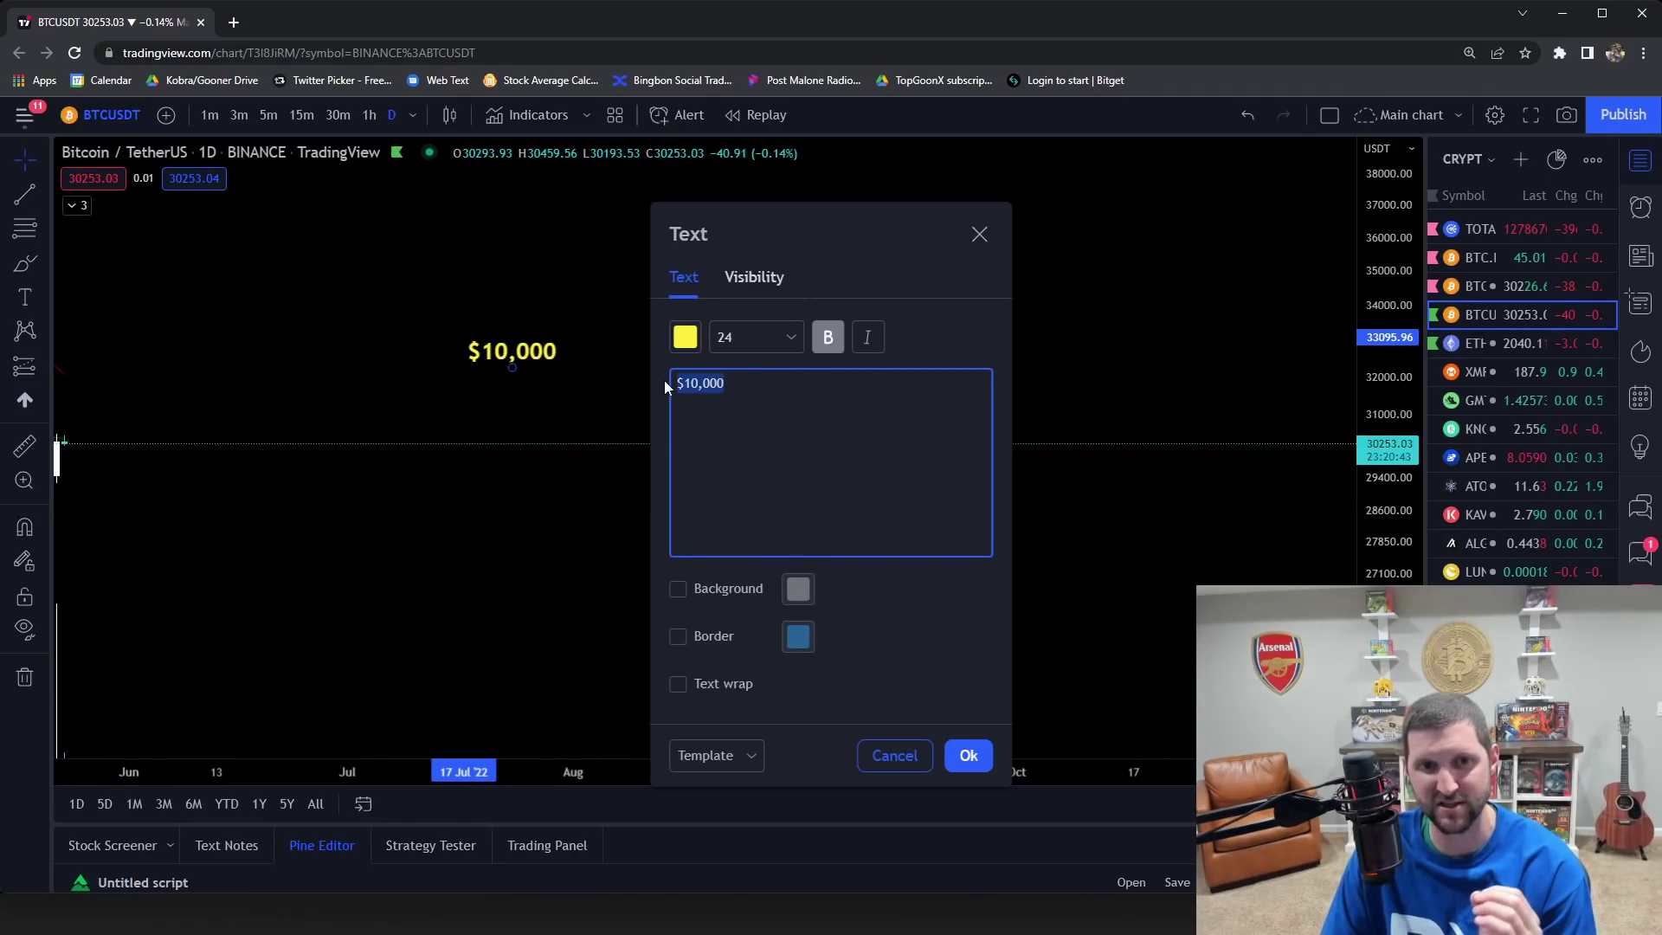
pyautogui.click(740, 388)
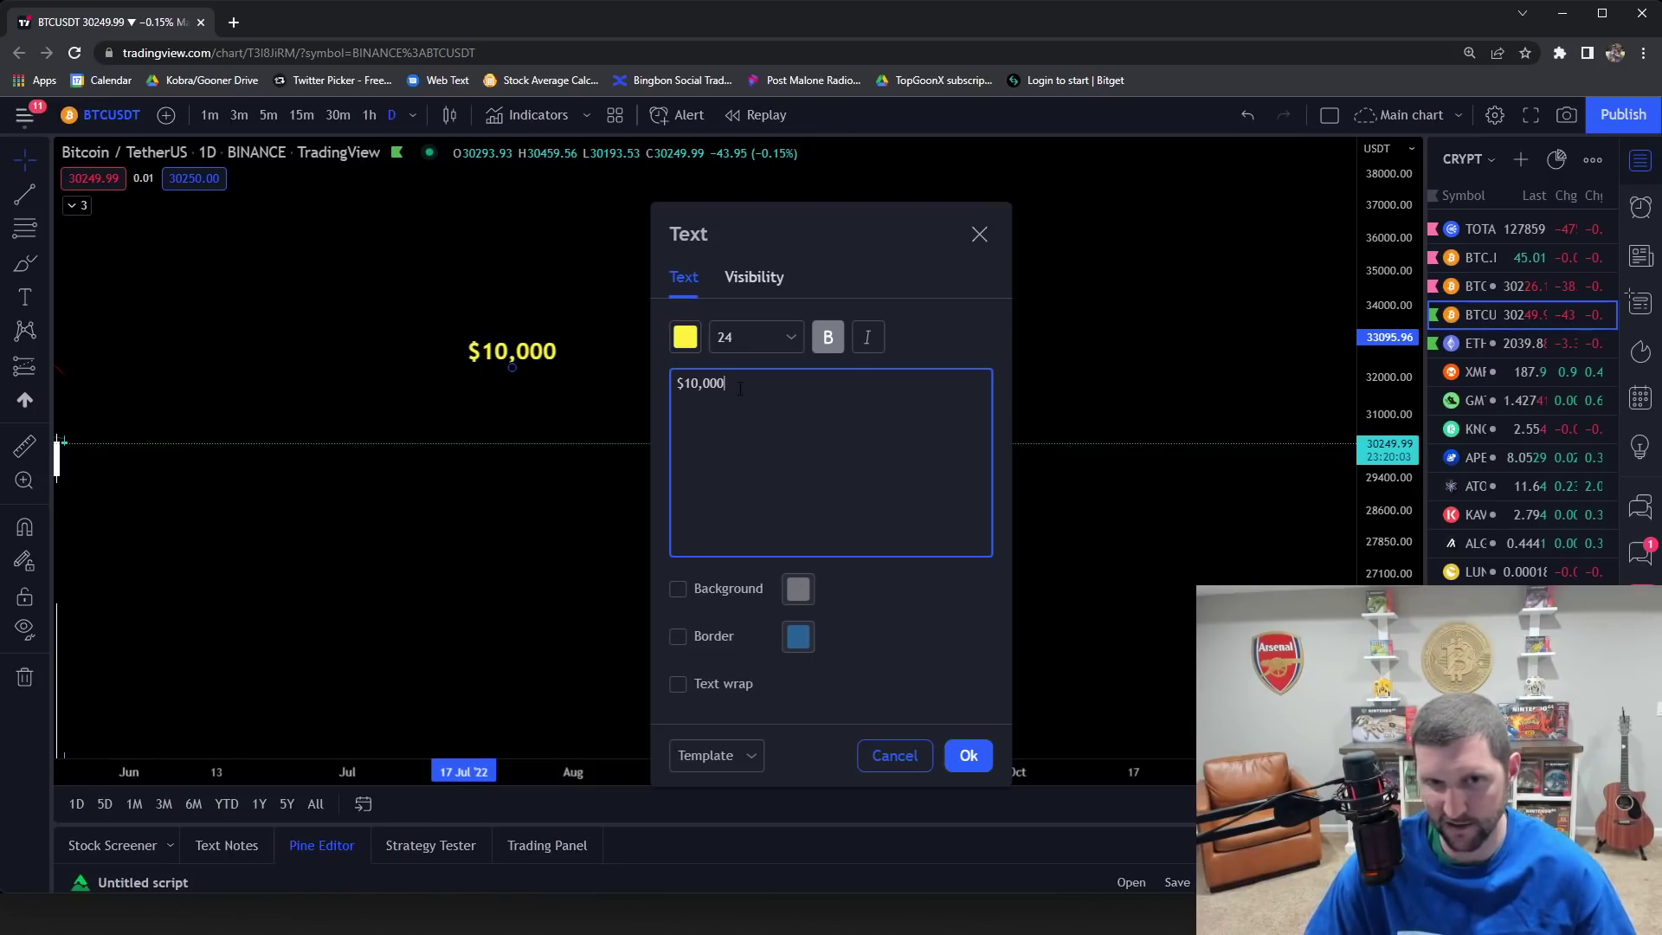
# Step: Clear the annotation's amount and re-enter it as "$10,000"
pyautogui.press('BackSpace')
pyautogui.press('BackSpace')
pyautogui.press('BackSpace')
pyautogui.press('BackSpace')
pyautogui.press('BackSpace')
pyautogui.press('BackSpace')
pyautogui.press('BackSpace')
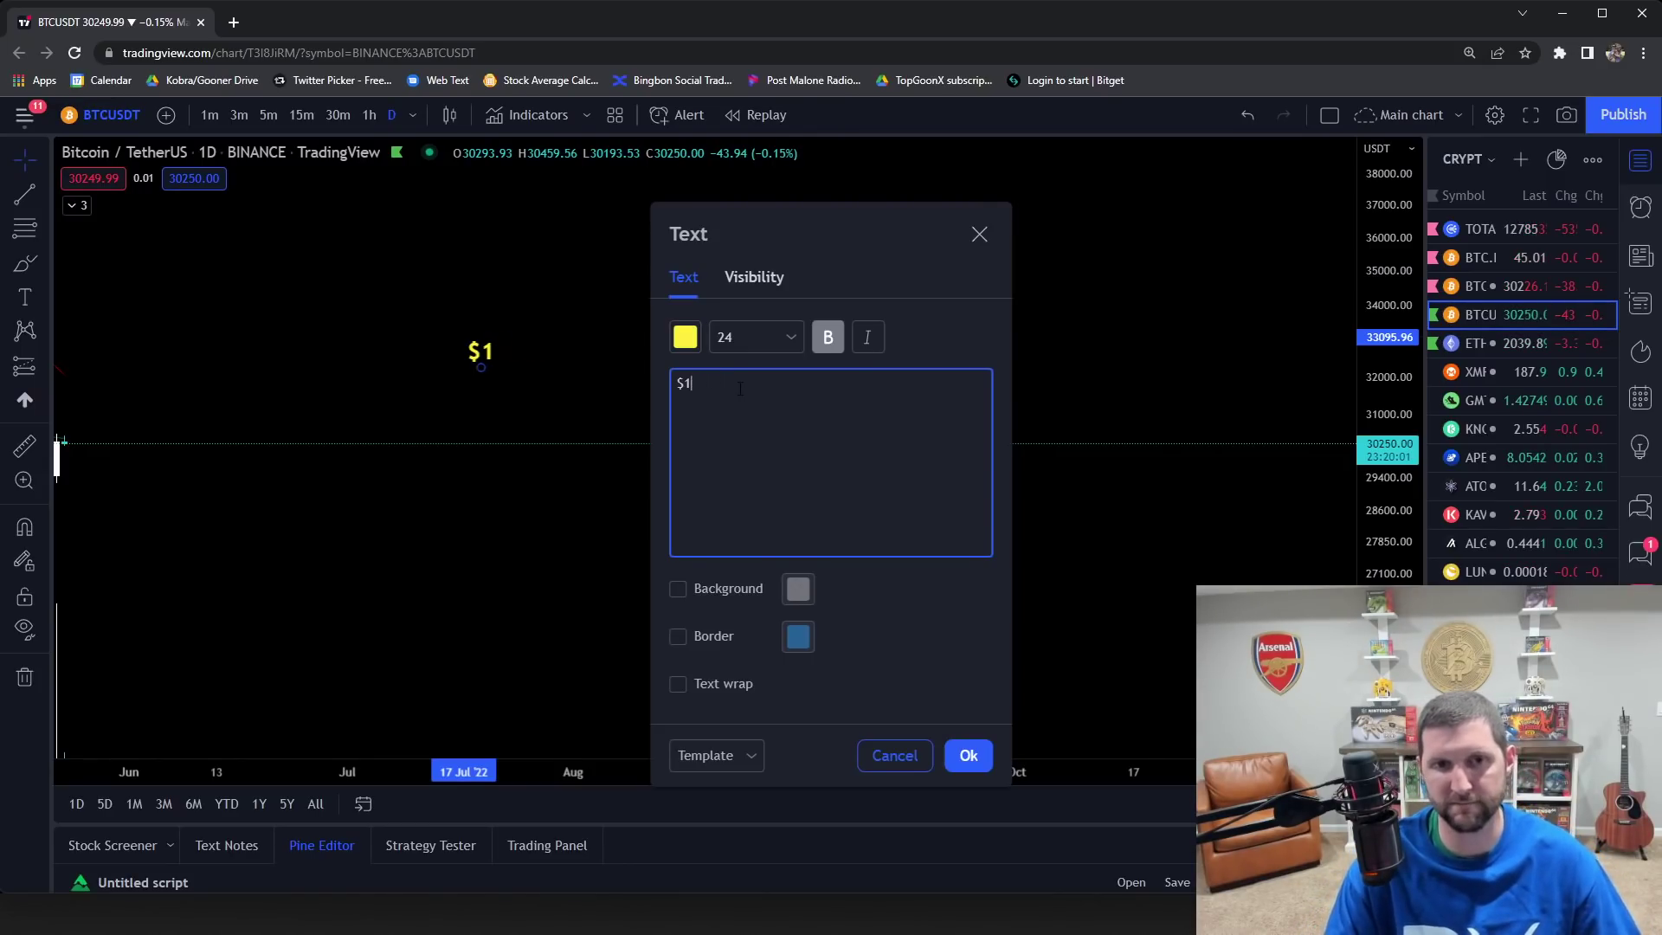
pyautogui.write('$10-,0')
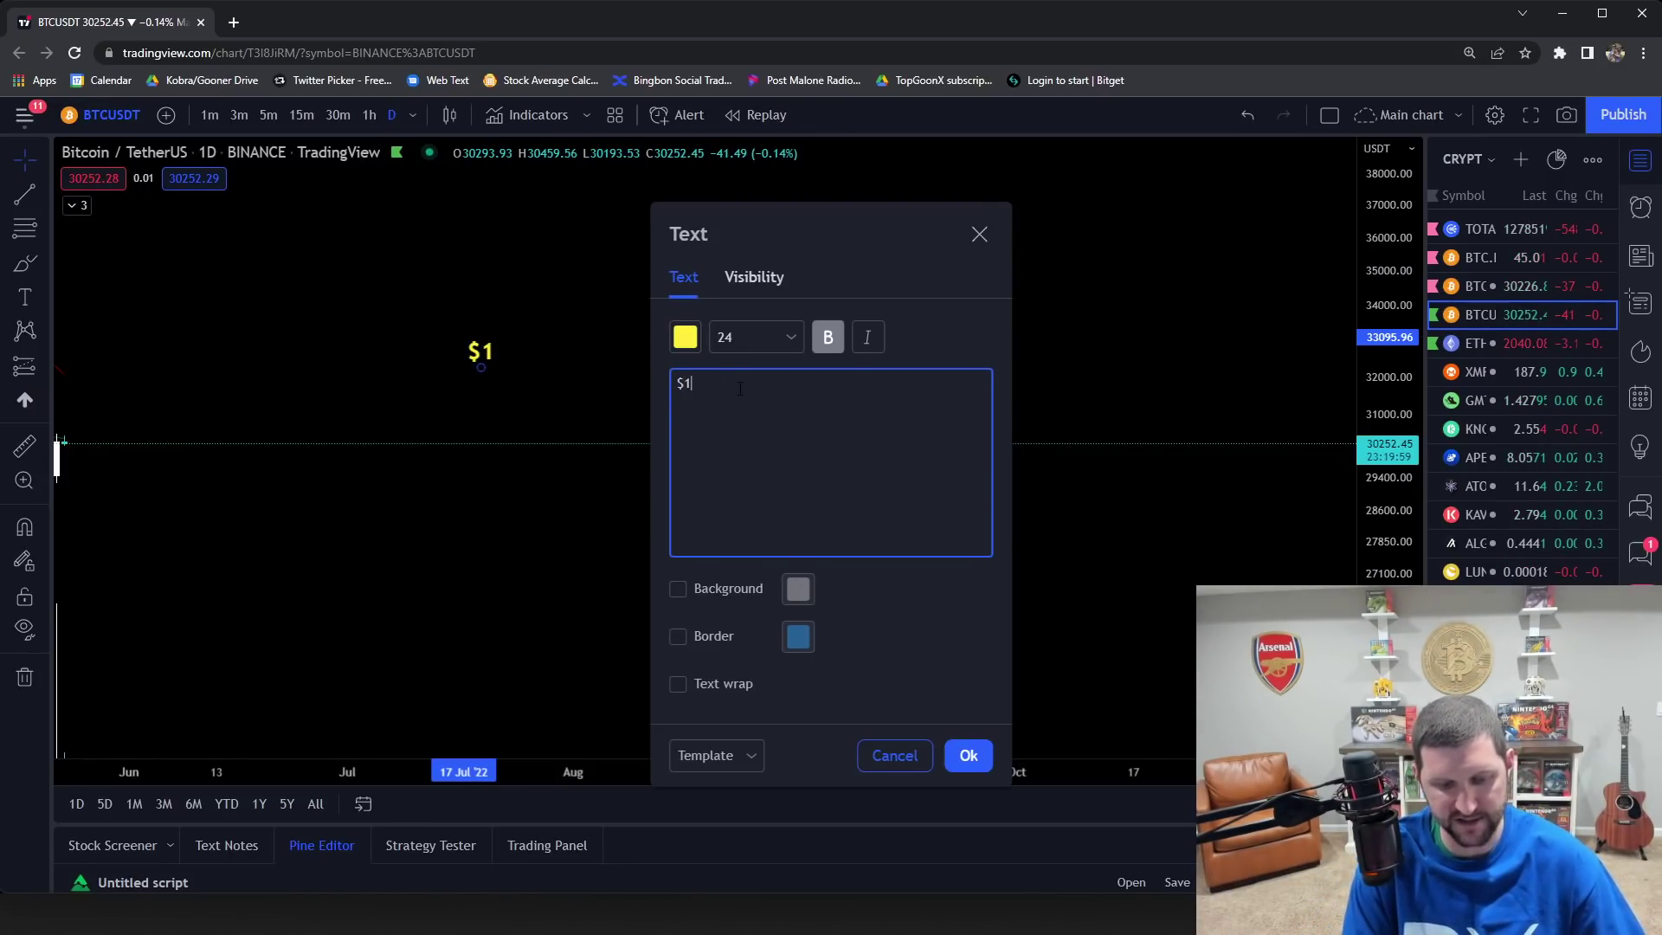
pyautogui.press('BackSpace')
pyautogui.press('BackSpace')
pyautogui.press('BackSpace')
pyautogui.write(',000')
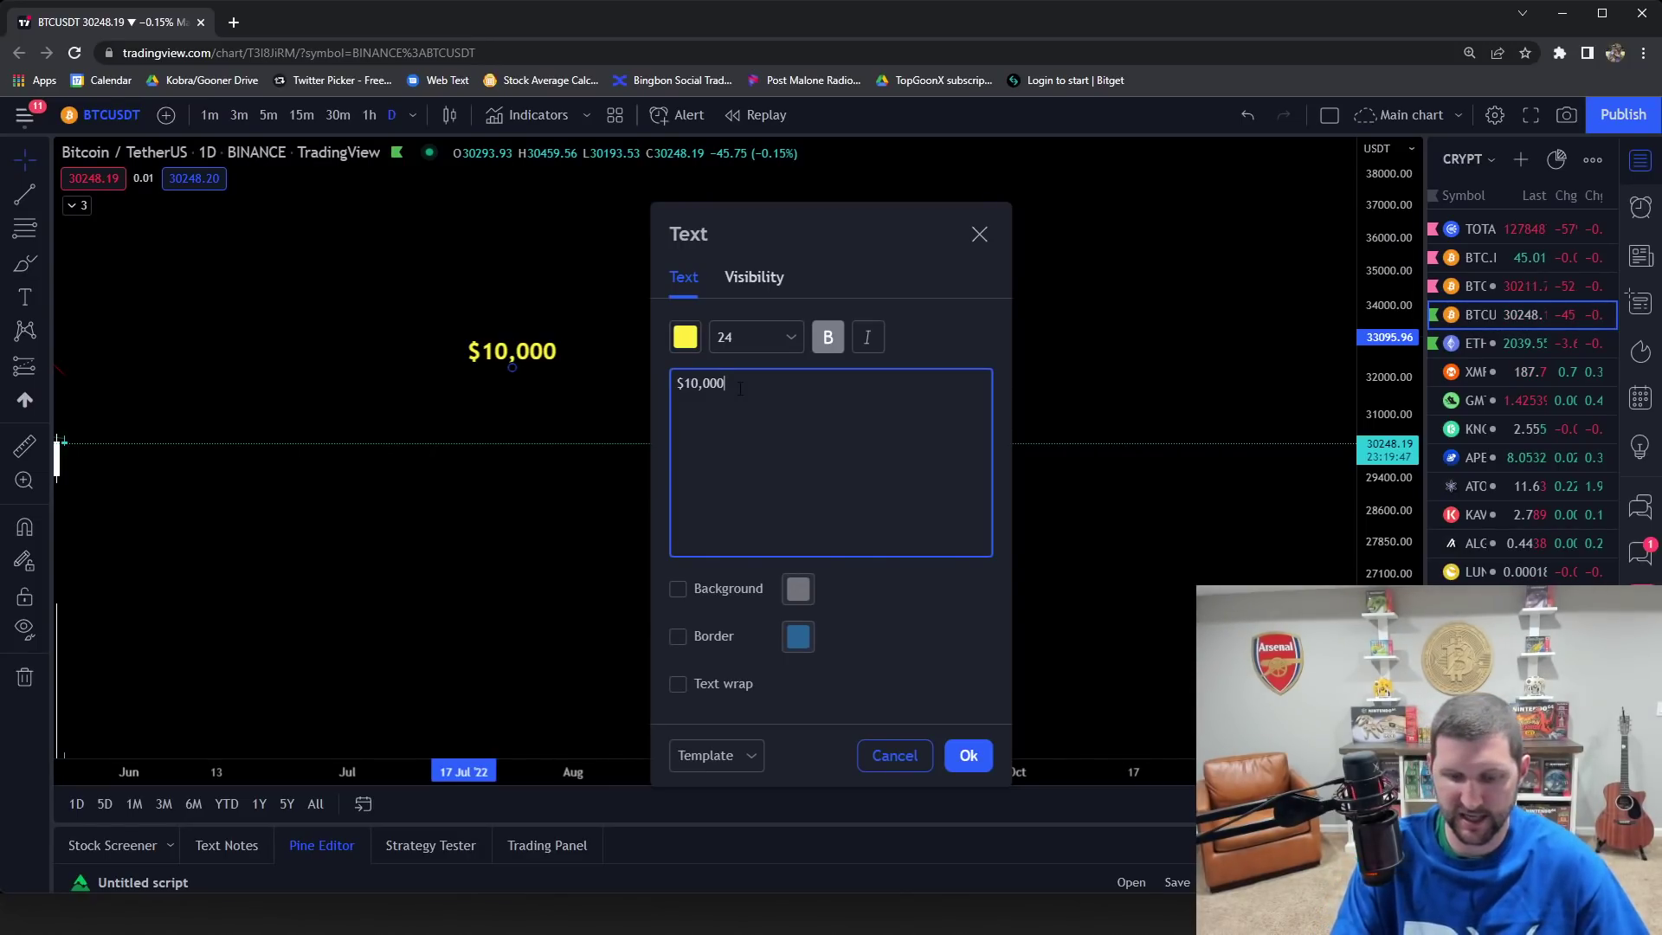
# Step: Replace the annotation's text with "$20,000", "$400" and "$800" on separate lines with blank lines between them
pyautogui.press('BackSpace')
pyautogui.press('BackSpace')
pyautogui.press('BackSpace')
pyautogui.press('BackSpace')
pyautogui.press('BackSpace')
pyautogui.press('BackSpace')
pyautogui.write('$')
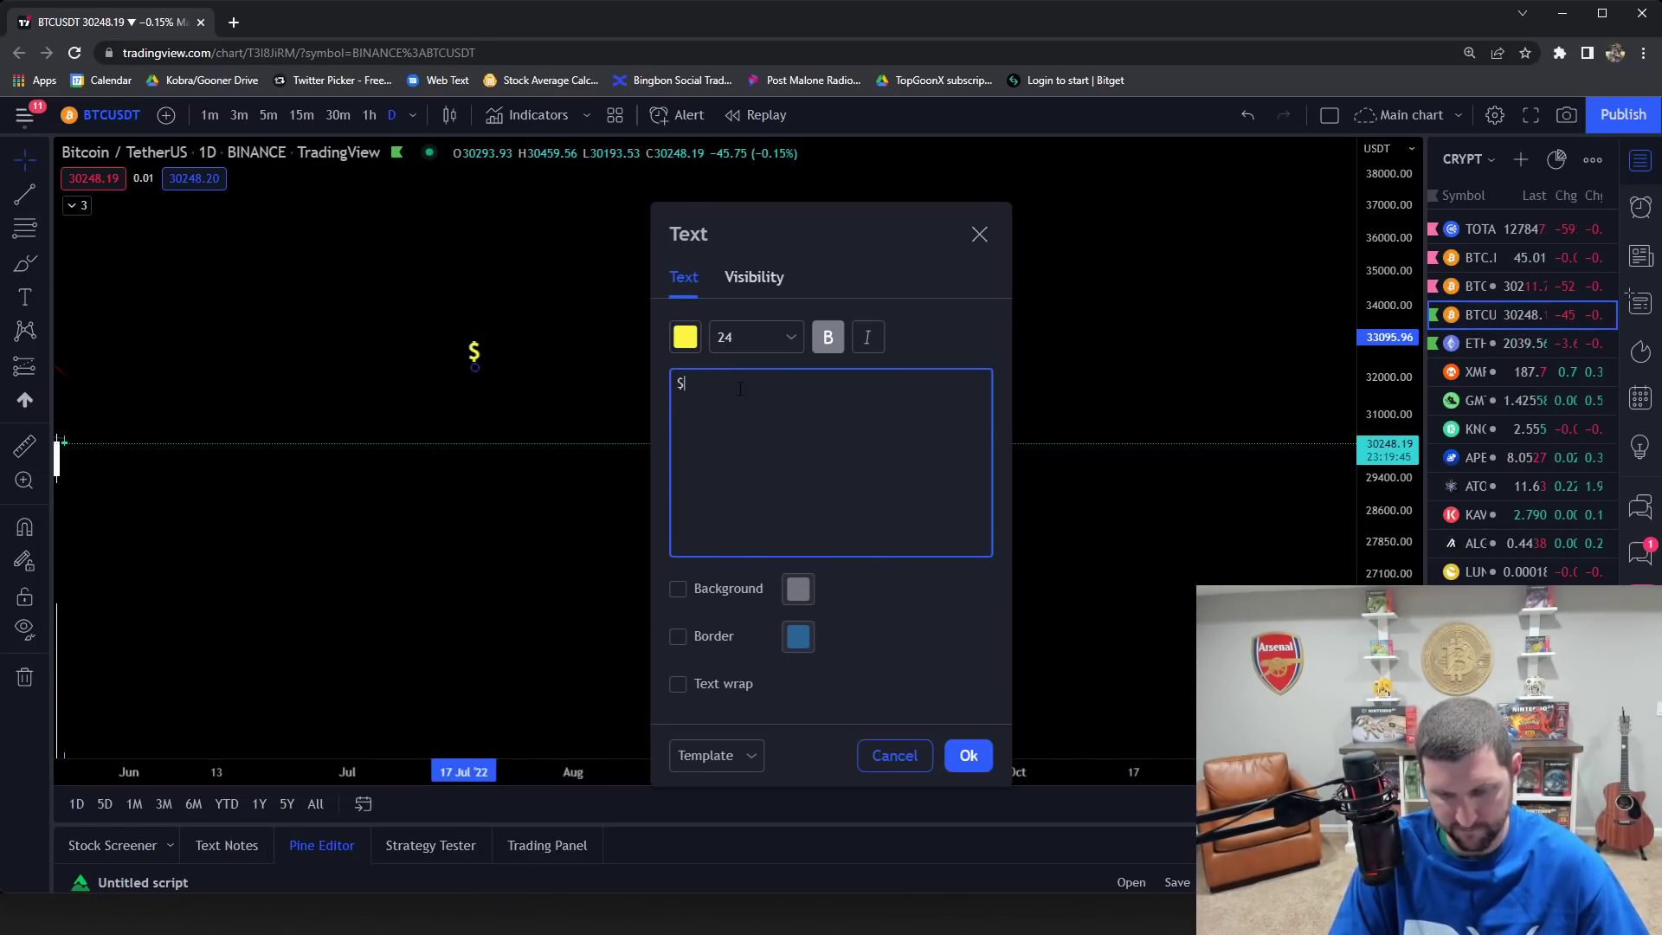
pyautogui.write('20,000')
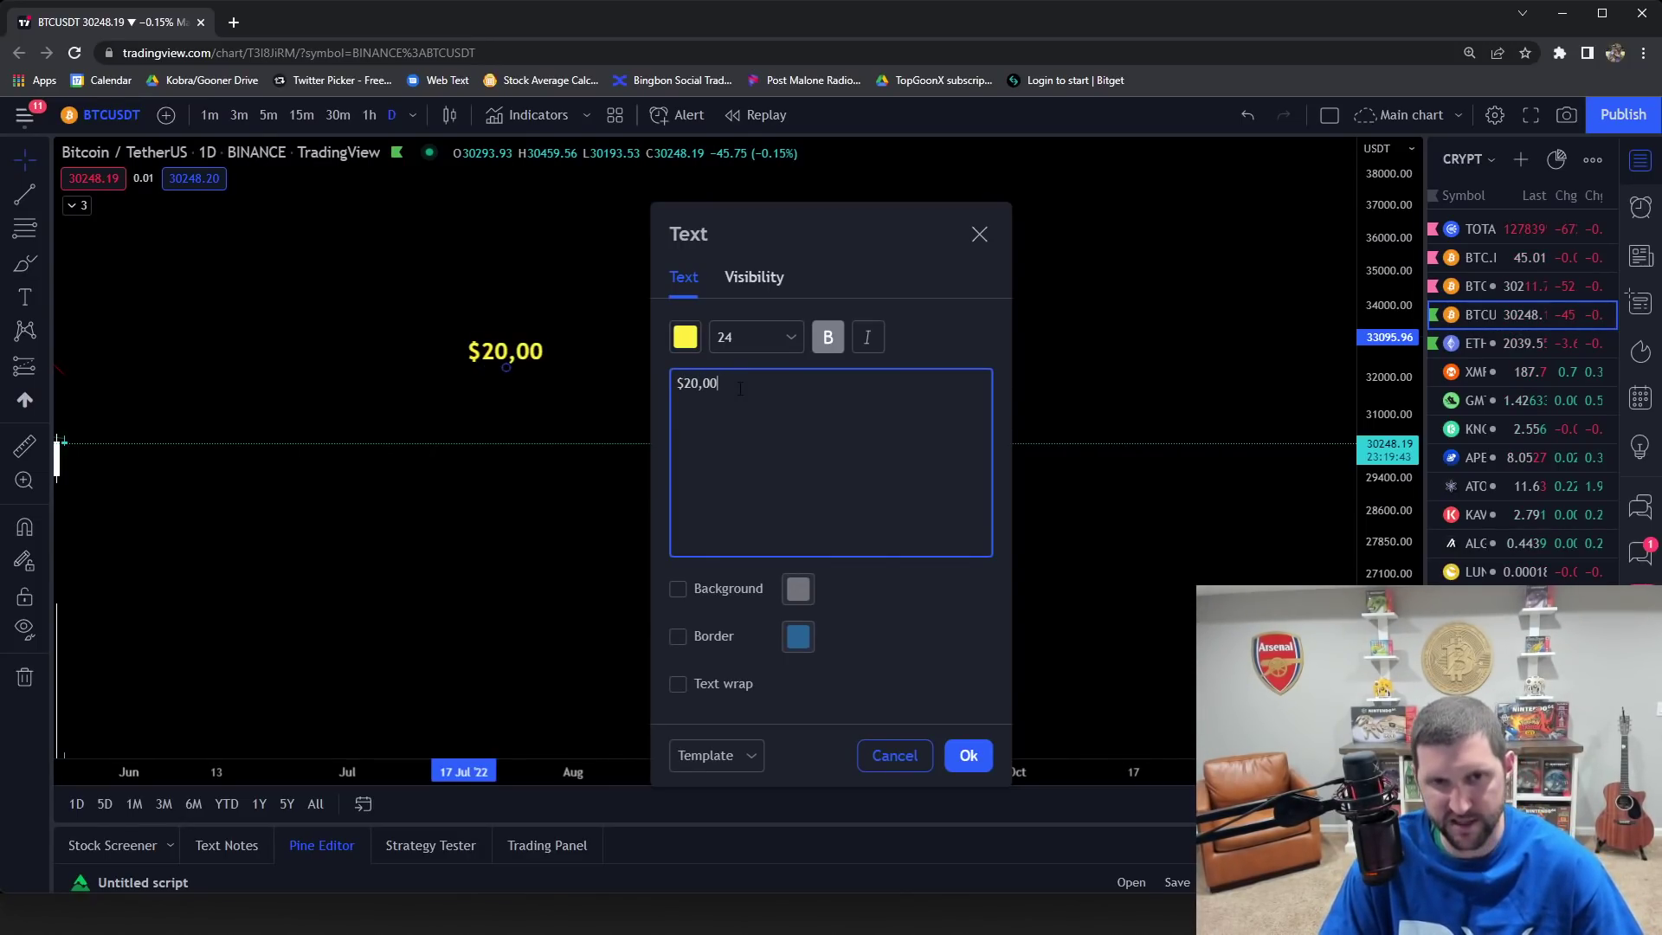
pyautogui.press('Return')
pyautogui.press('Return')
pyautogui.write('$400')
pyautogui.press('Return')
pyautogui.press('Return')
pyautogui.write('$800')
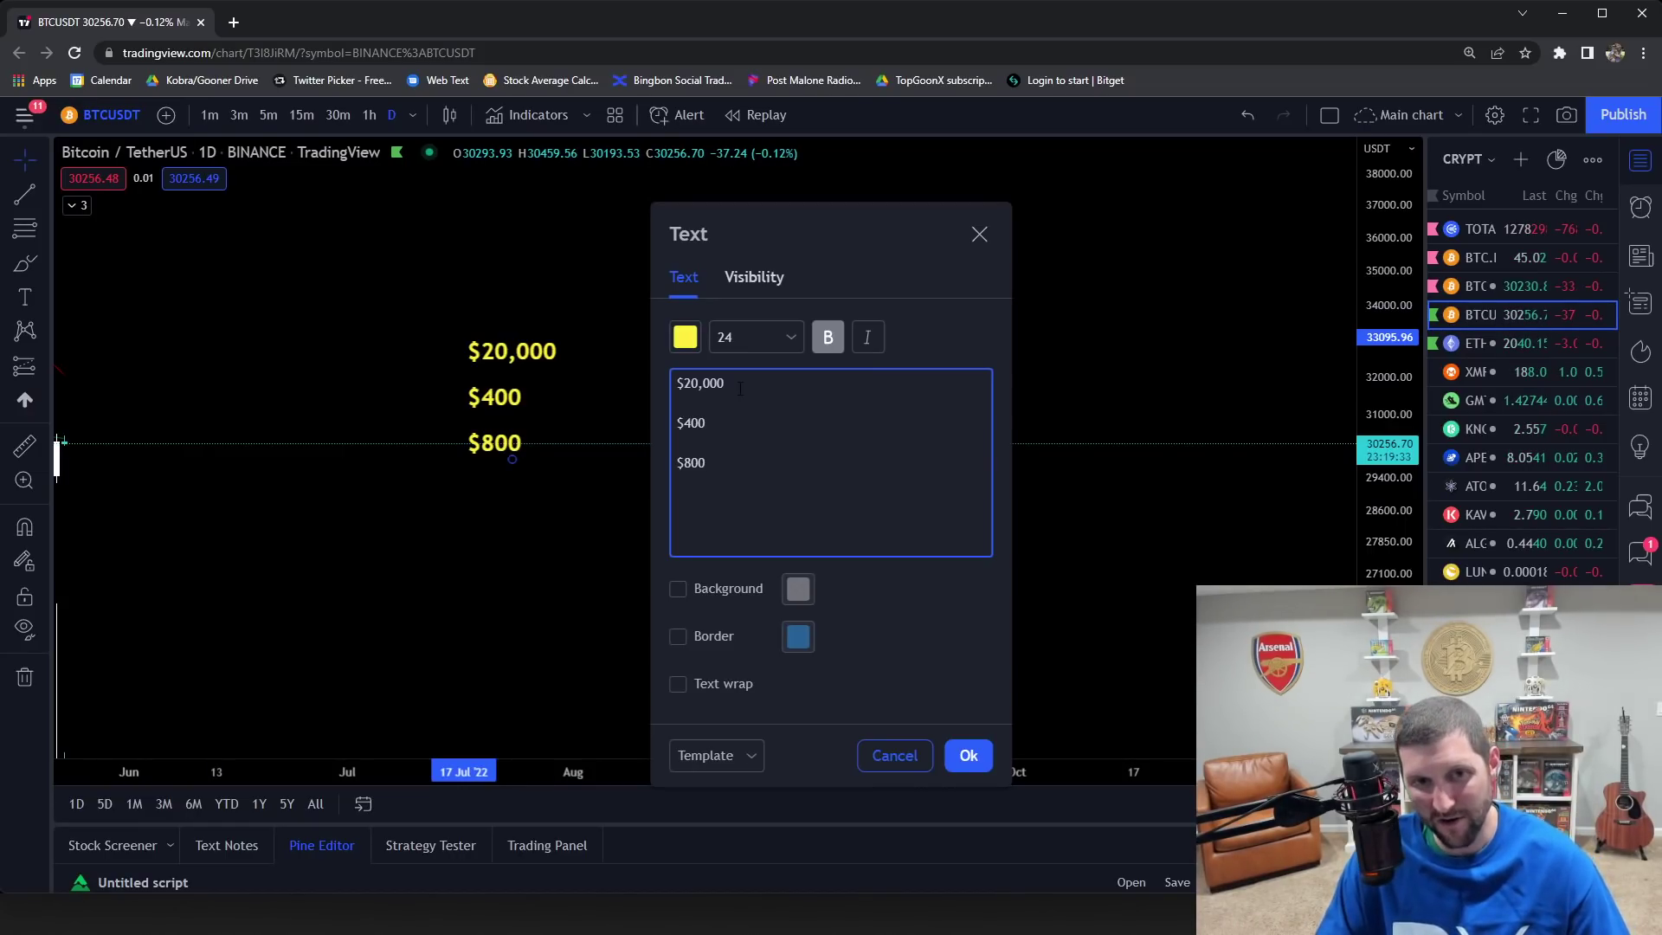
# Step: Replace the annotation's whole text with "$30,000" and, below a blank line, "$600"
pyautogui.press('BackSpace')
pyautogui.press('BackSpace')
pyautogui.press('BackSpace')
pyautogui.press('BackSpace')
pyautogui.press('BackSpace')
pyautogui.press('BackSpace')
pyautogui.press('BackSpace')
pyautogui.press('BackSpace')
pyautogui.press('BackSpace')
pyautogui.press('BackSpace')
pyautogui.press('BackSpace')
pyautogui.press('BackSpace')
pyautogui.press('BackSpace')
pyautogui.press('BackSpace')
pyautogui.press('BackSpace')
pyautogui.press('BackSpace')
pyautogui.press('BackSpace')
pyautogui.press('BackSpace')
pyautogui.press('BackSpace')
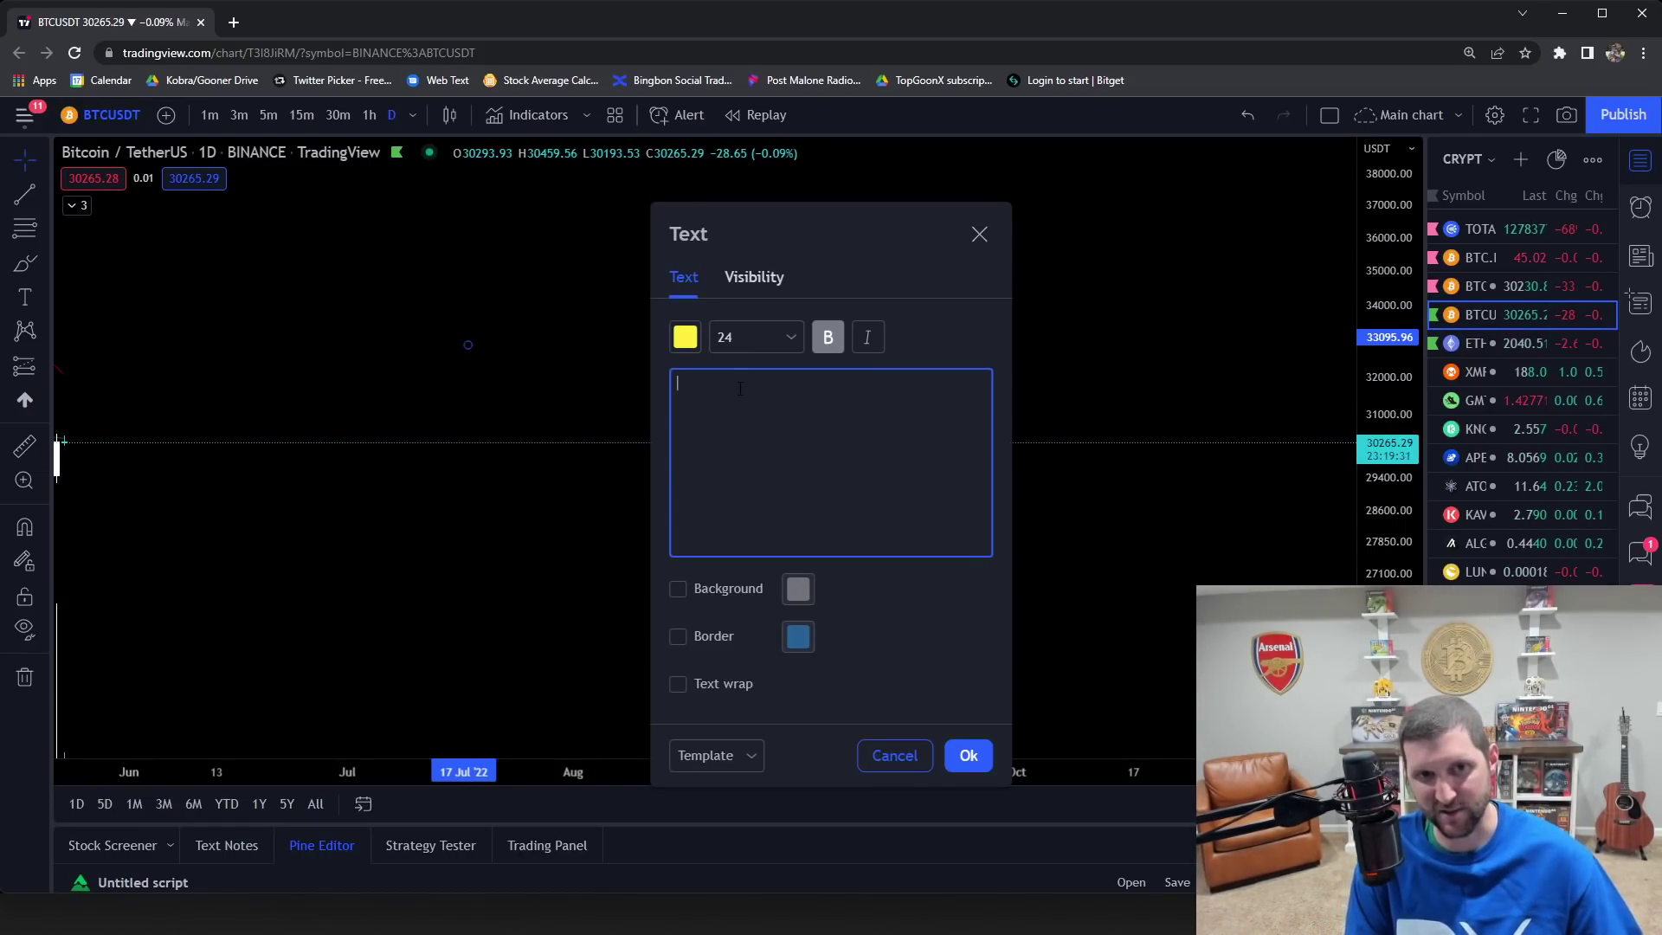
pyautogui.write('$')
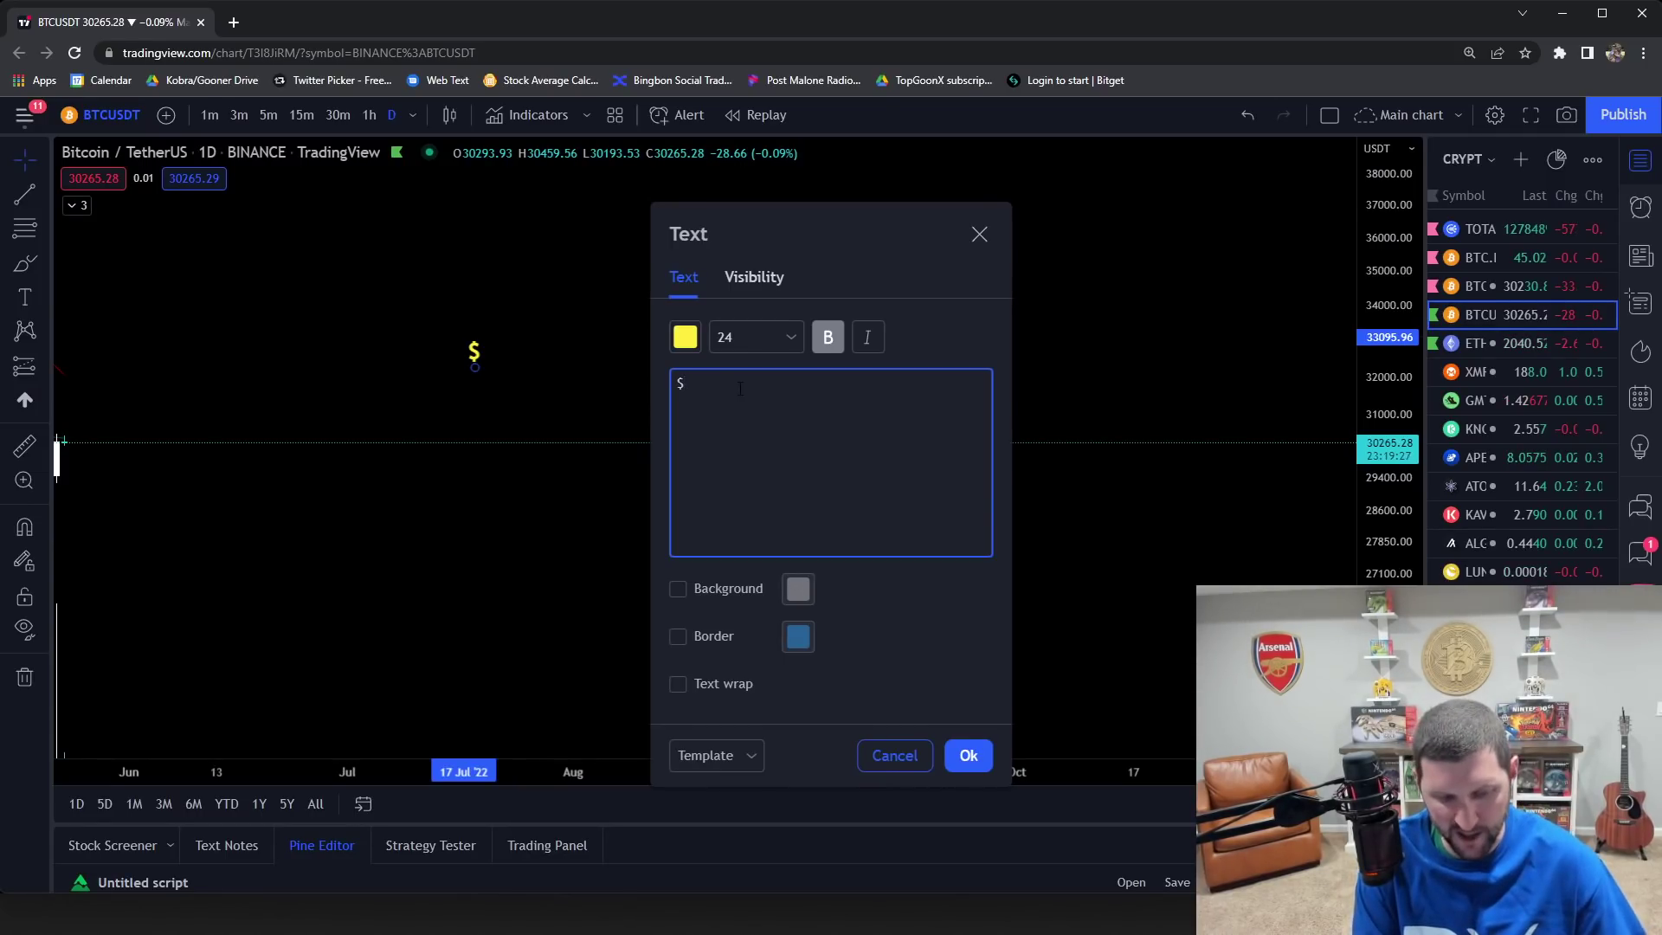
pyautogui.write('30,000')
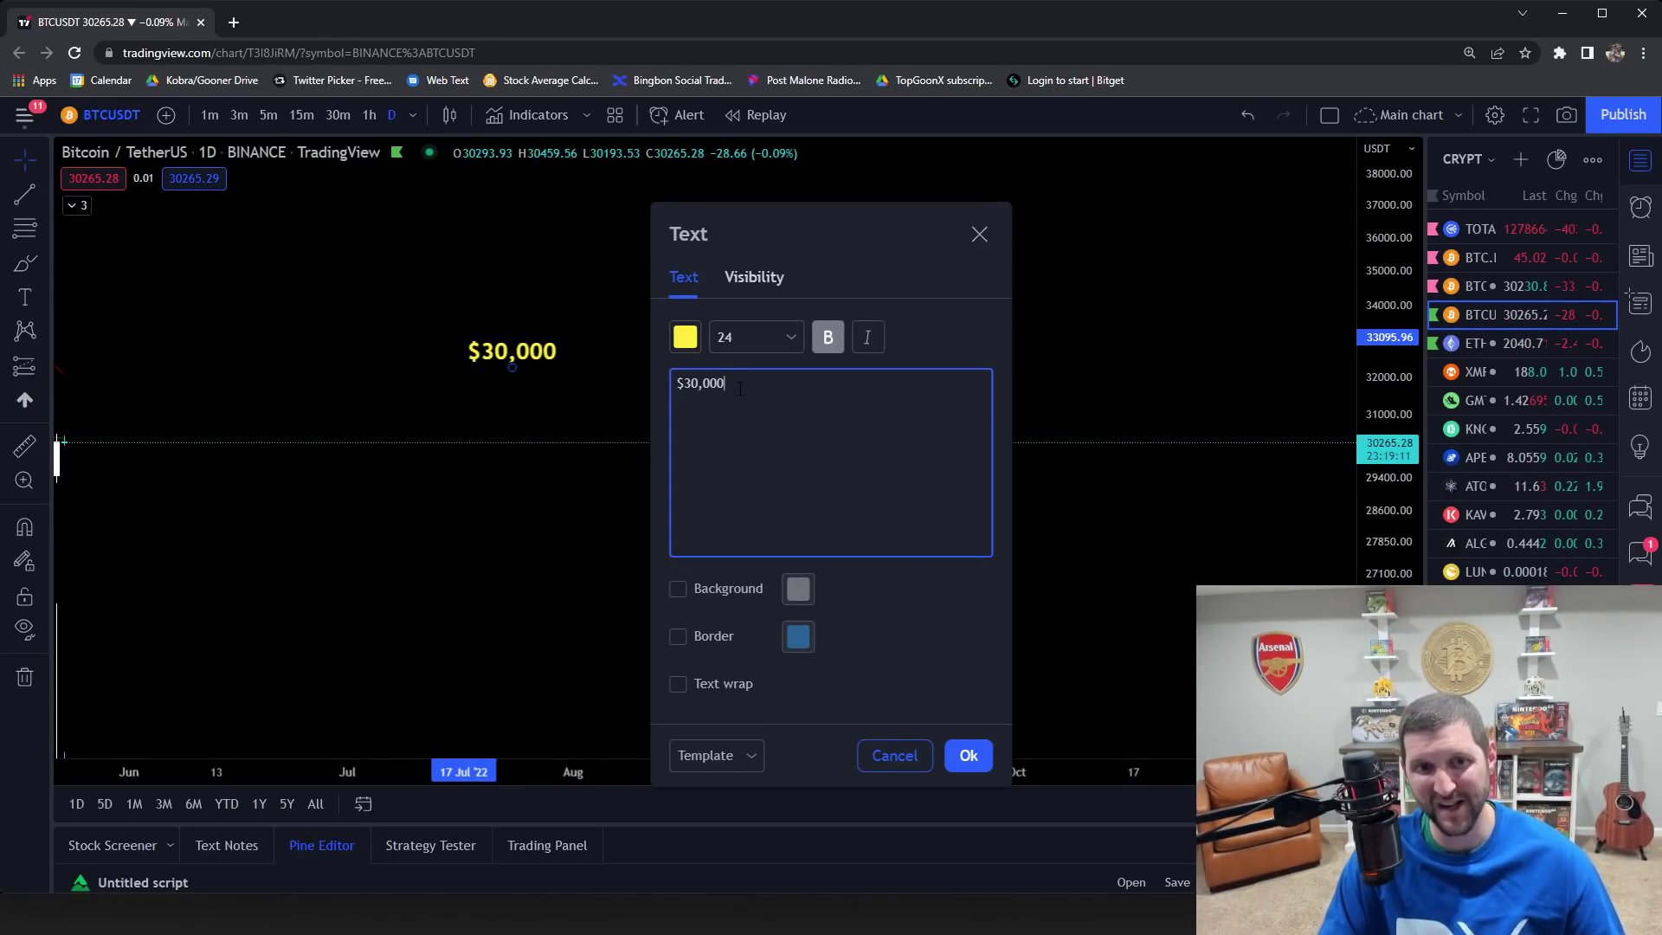
pyautogui.press('Return')
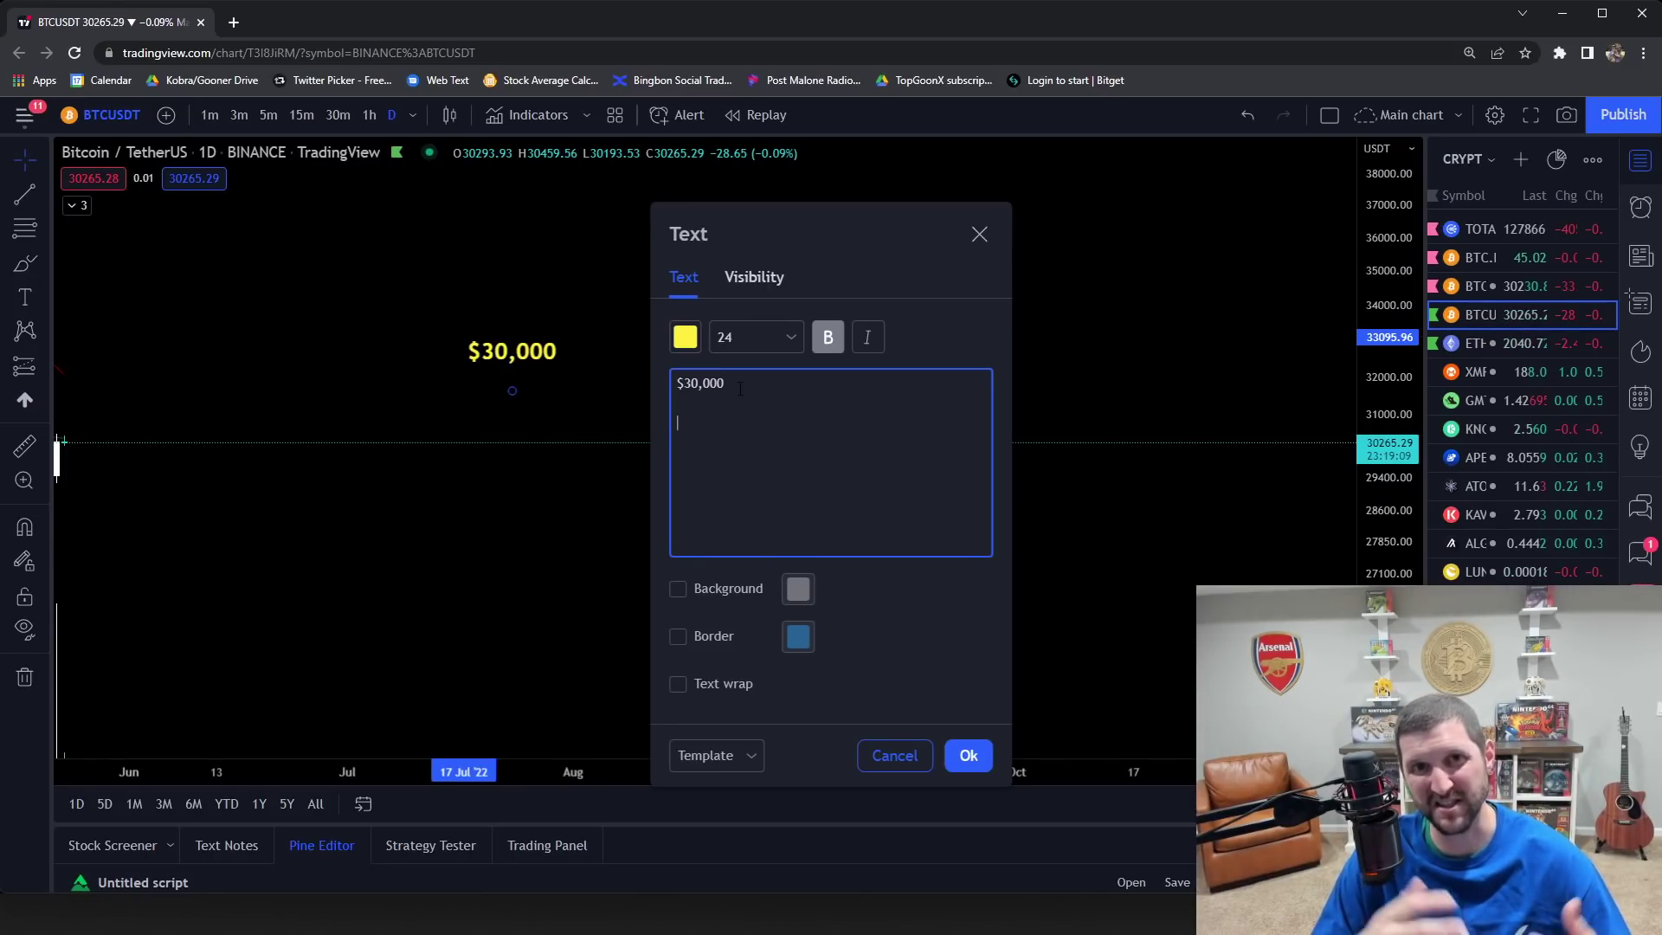
pyautogui.write('$600')
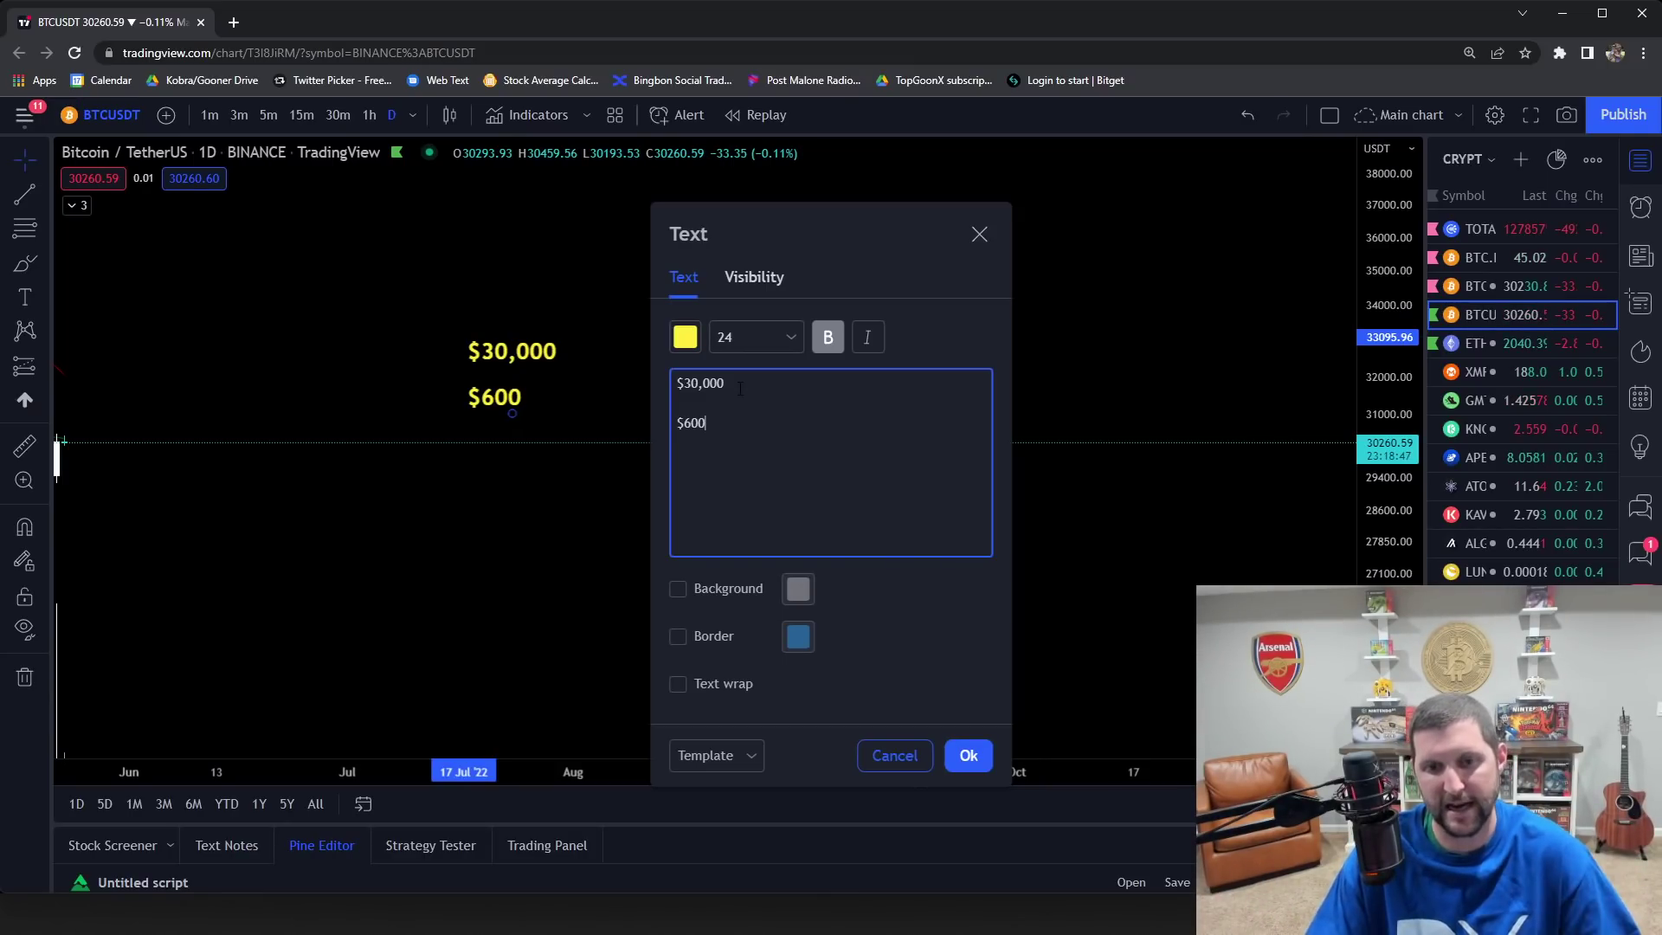
# Step: Discard the text edits and delete the yellow text annotation from the chart
pyautogui.click(894, 755)
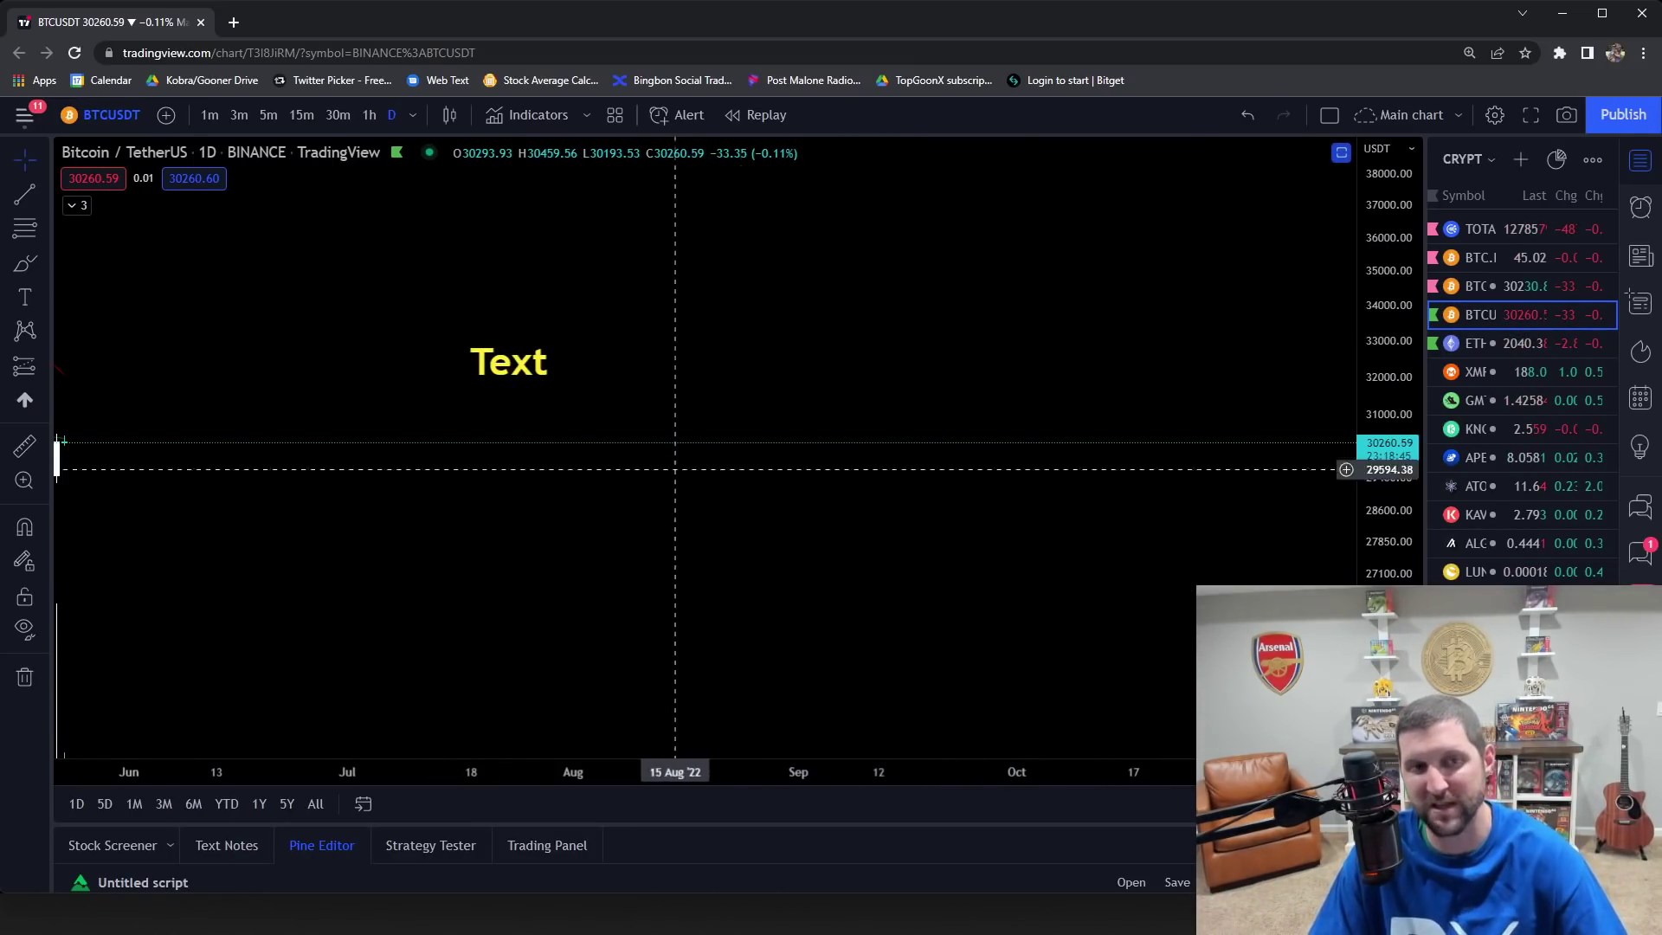
pyautogui.click(512, 359)
pyautogui.press('Delete')
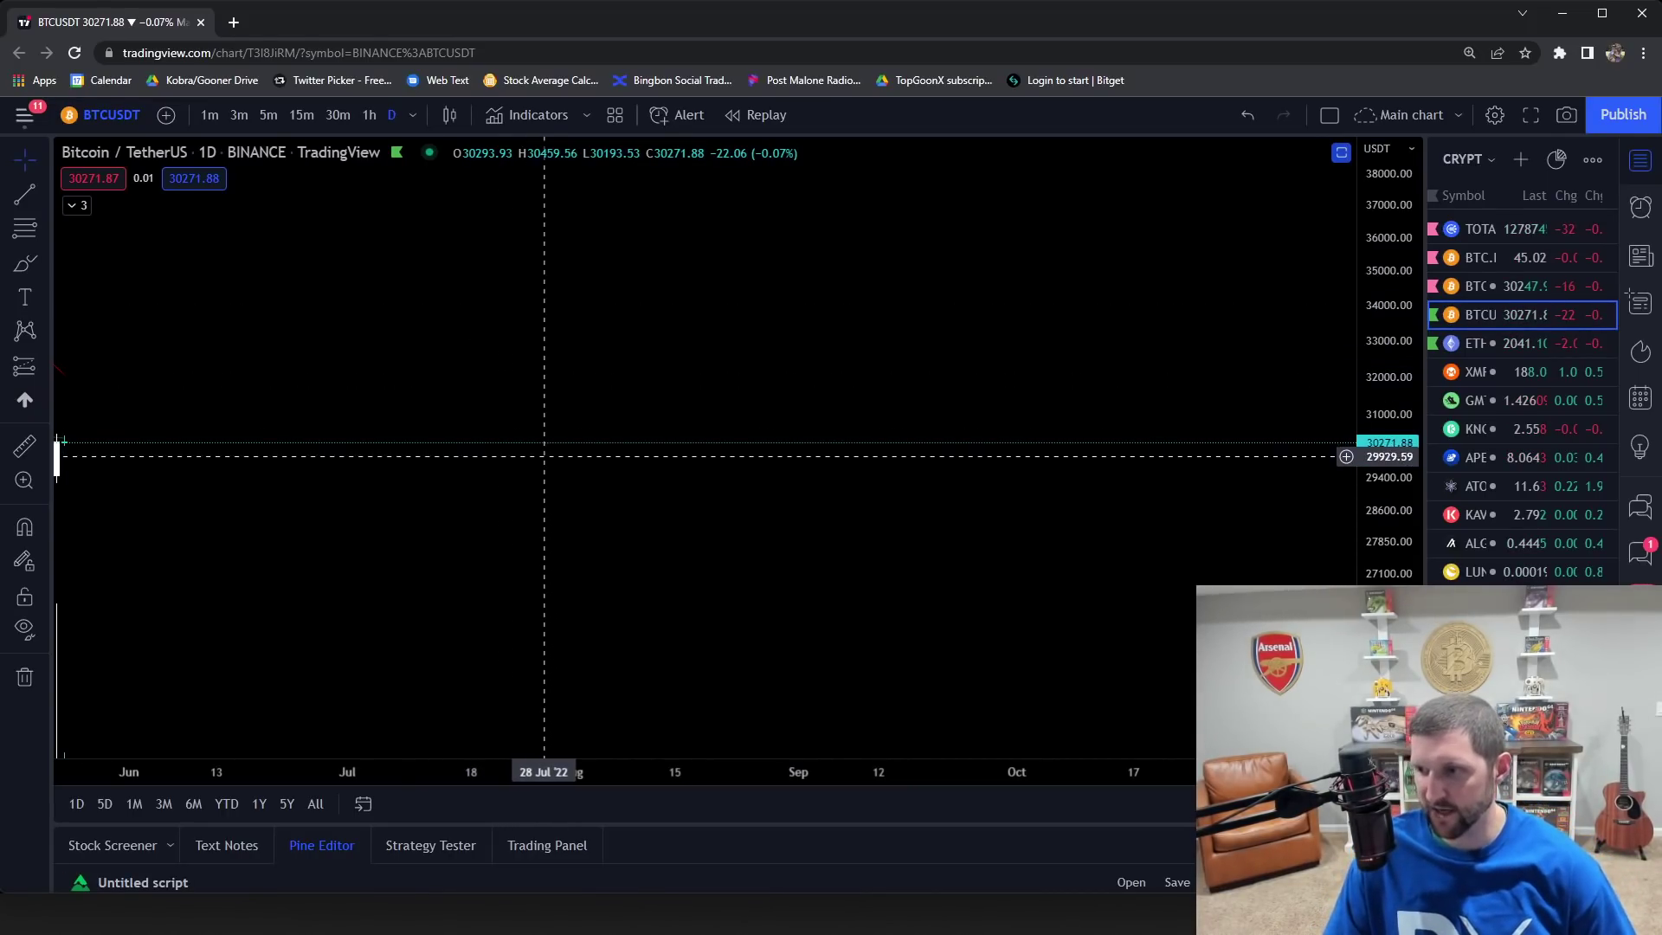
pyautogui.hscroll(-10, 646, 578)
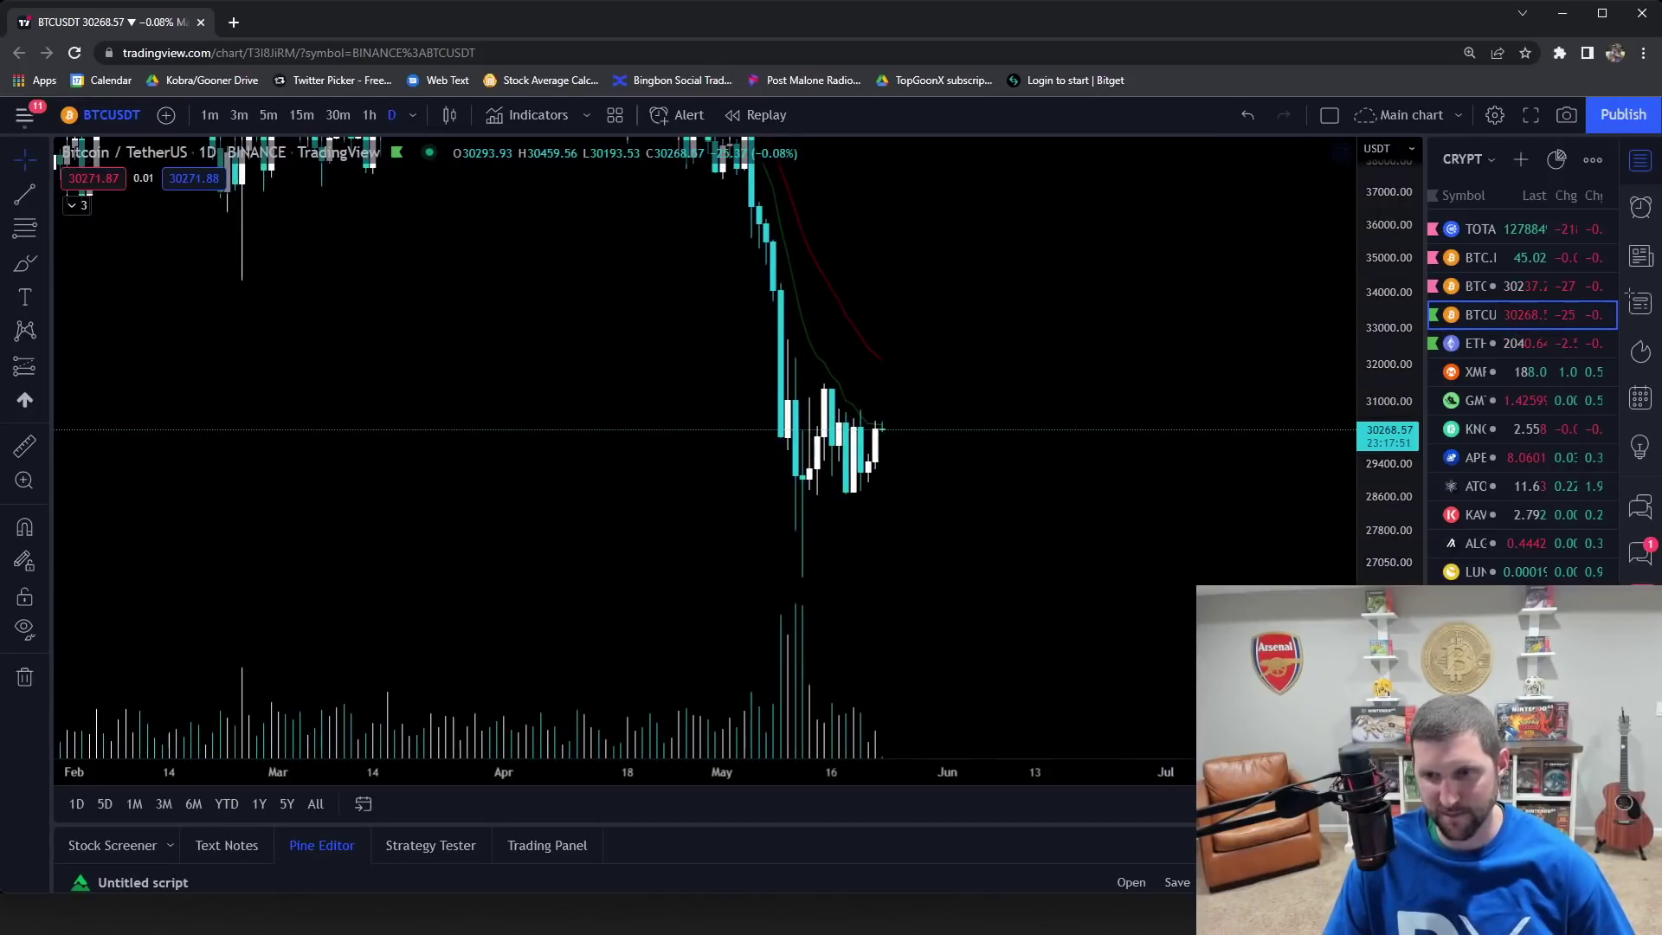